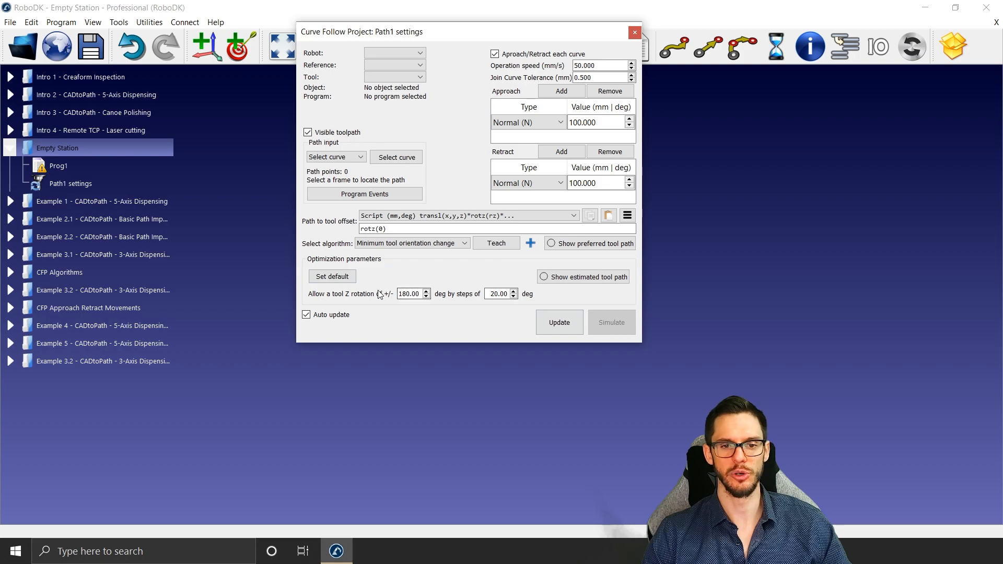
# Step: Close the Path1 settings, switch to the Example 1 5-axis dispensing station and run MainProgram to watch the simulation
pyautogui.click(634, 32)
pyautogui.click(131, 203)
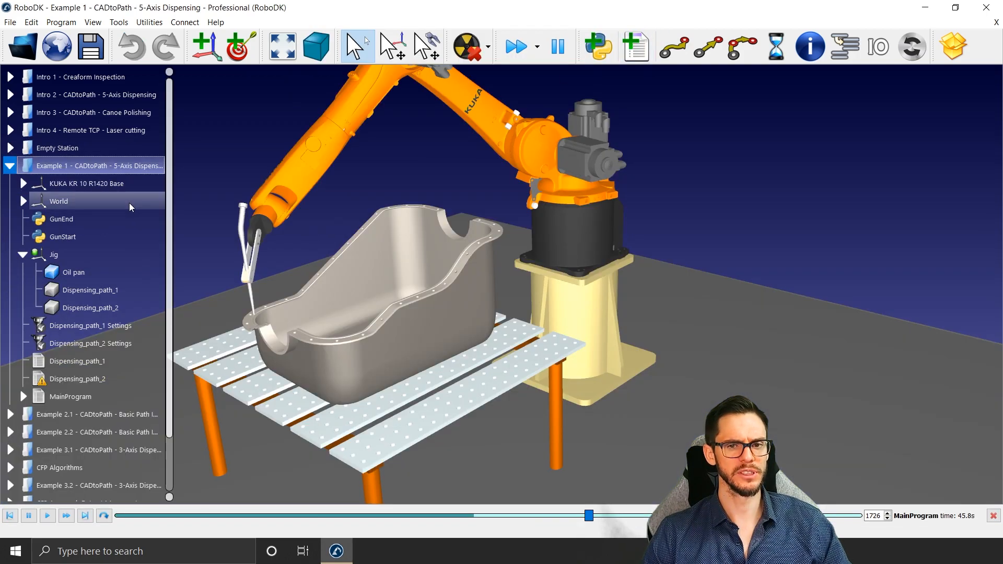
pyautogui.doubleClick(79, 398)
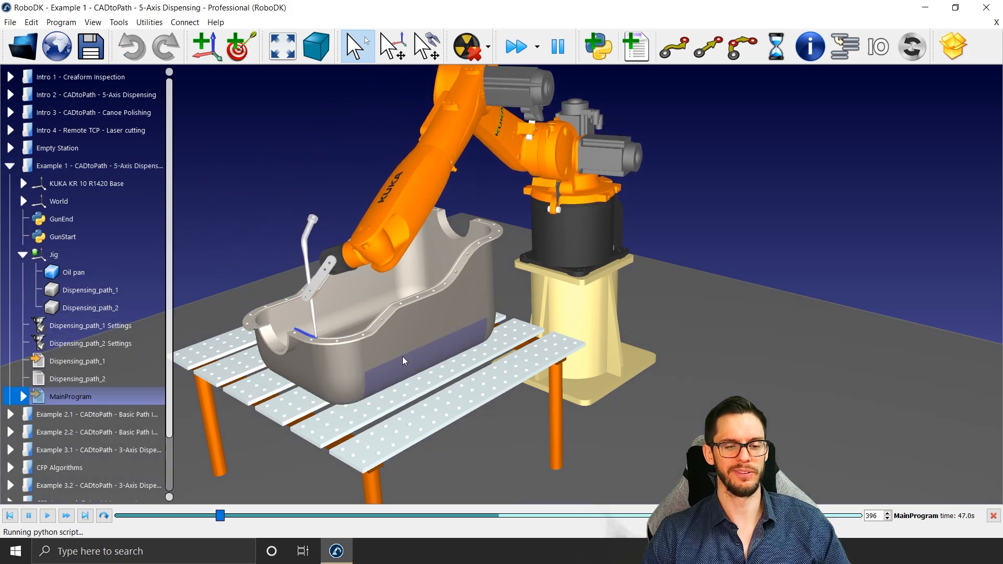
pyautogui.scroll(-3, 418, 334)
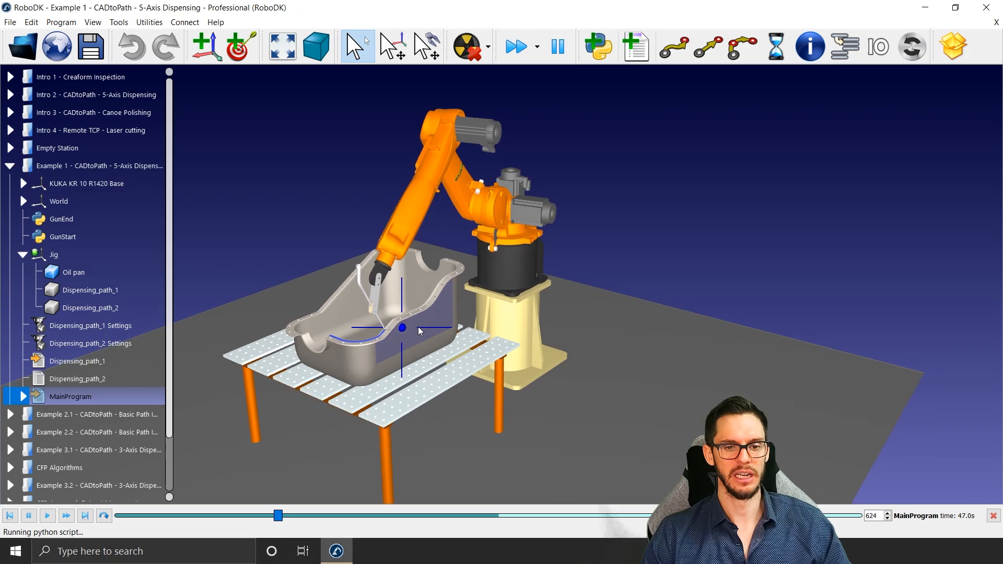
pyautogui.scroll(3, 421, 331)
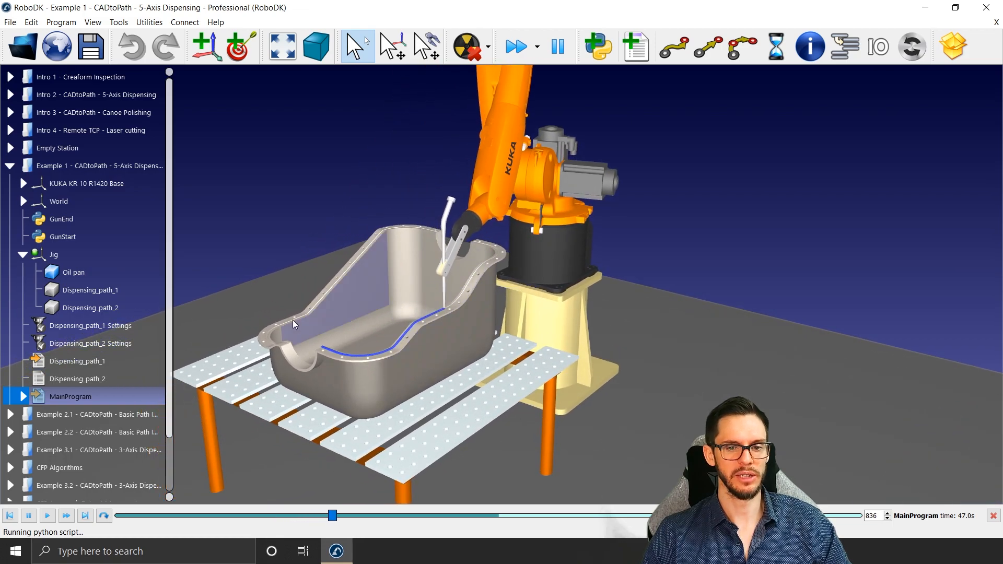
# Step: Open Dispensing_path_1 Settings and move its dialog away from the oil pan
pyautogui.doubleClick(102, 327)
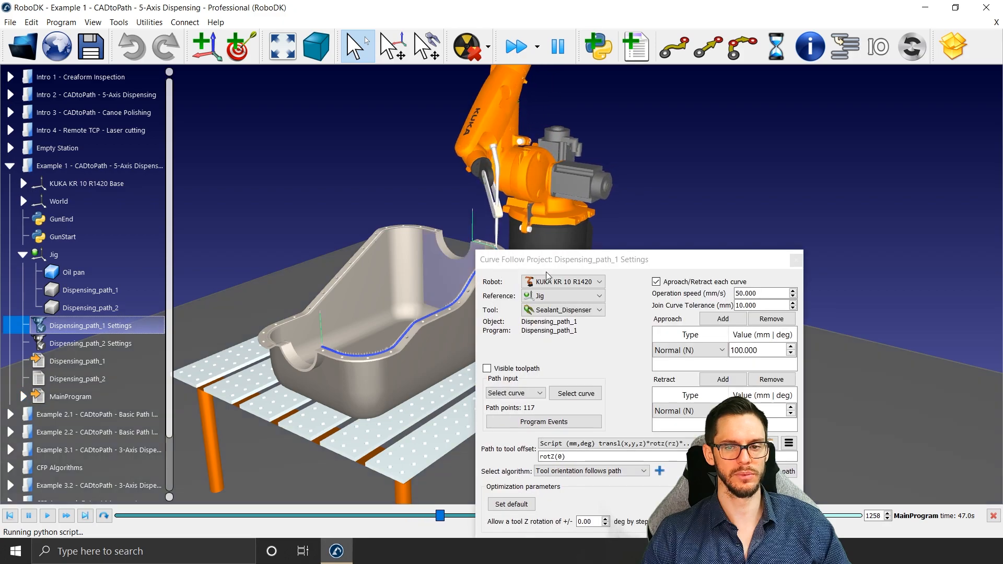
pyautogui.moveTo(580, 260); pyautogui.dragTo(748, 19)
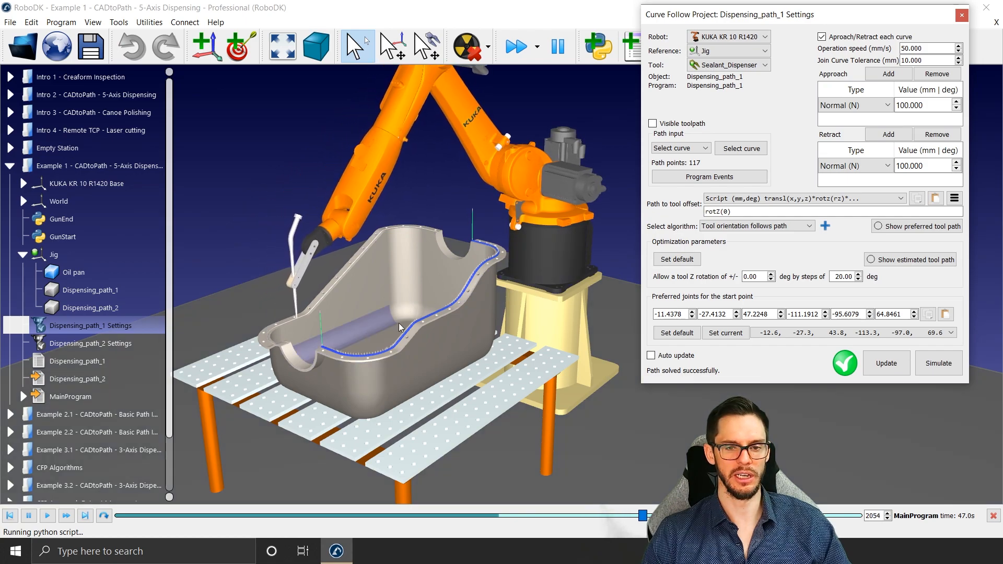
pyautogui.click(424, 194)
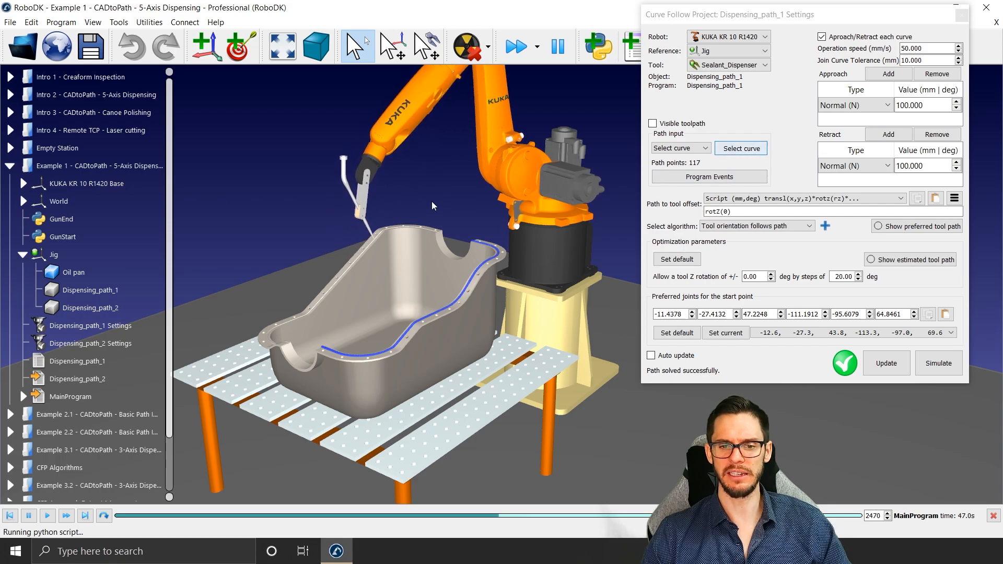
# Step: Examine the curves selected along the oil pan rim for Dispensing_path_1, keeping the selection as it is
pyautogui.hotkey('alt', '0')
pyautogui.moveTo(441, 342)
pyautogui.mouseDown(button='right')
pyautogui.moveTo(380, 353)
pyautogui.moveTo(509, 296)
pyautogui.moveTo(613, 341)
pyautogui.mouseUp(button='right')
pyautogui.press('Escape')
pyautogui.moveTo(270, 356)
pyautogui.mouseDown(button='right')
pyautogui.moveTo(329, 326)
pyautogui.moveTo(307, 402)
pyautogui.mouseUp(button='right')
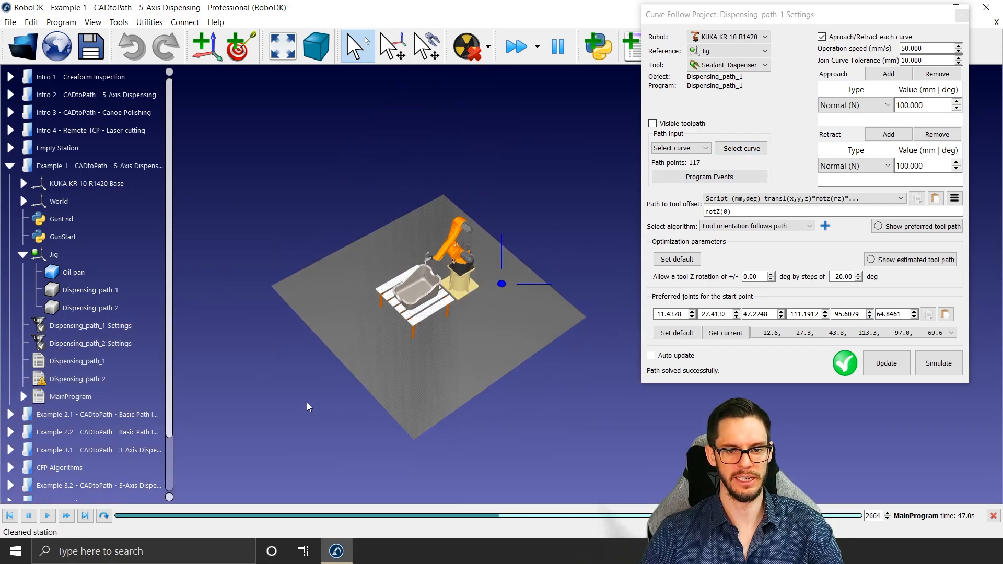
pyautogui.scroll(6, 414, 332)
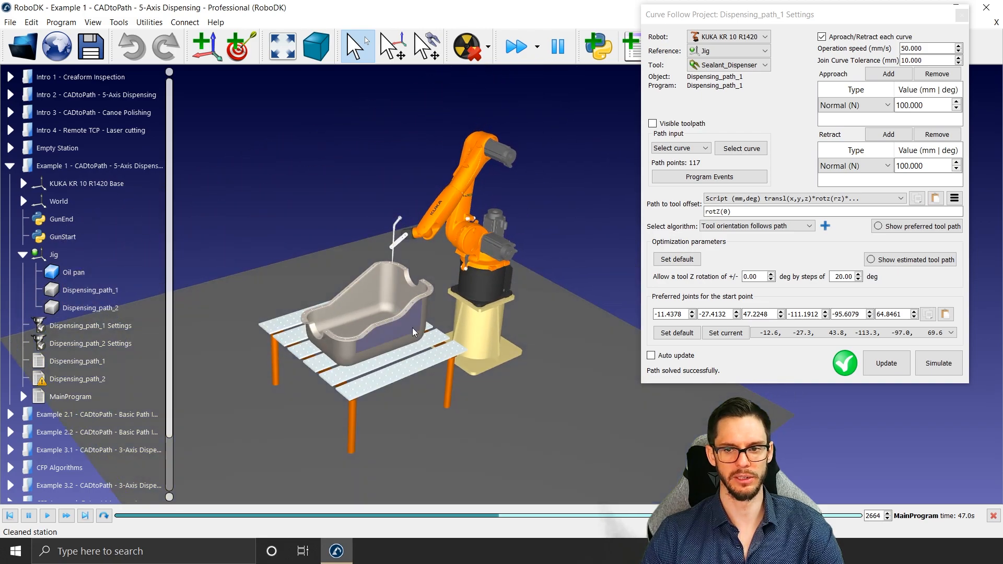
pyautogui.click(741, 148)
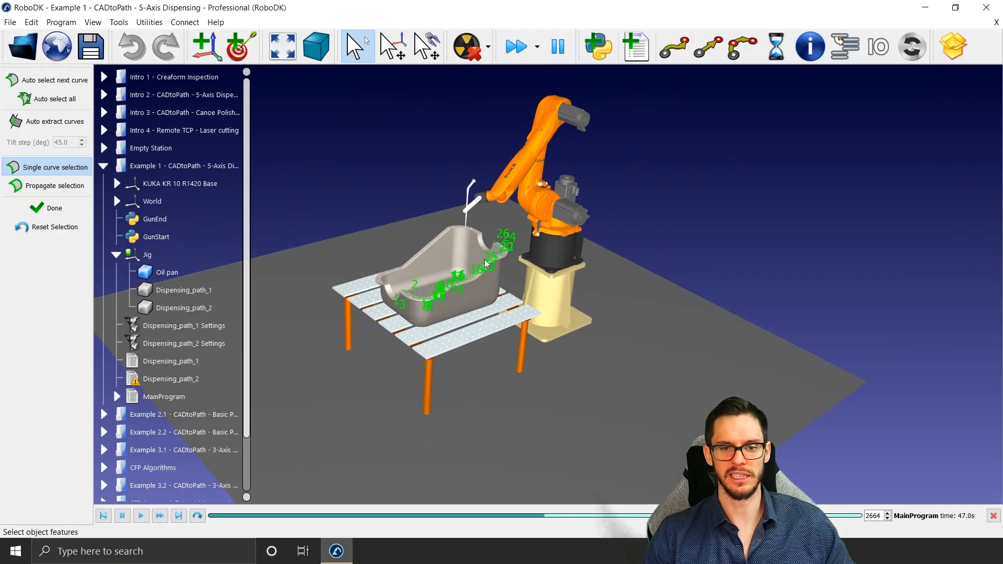
pyautogui.scroll(4, 486, 264)
pyautogui.scroll(3, 364, 282)
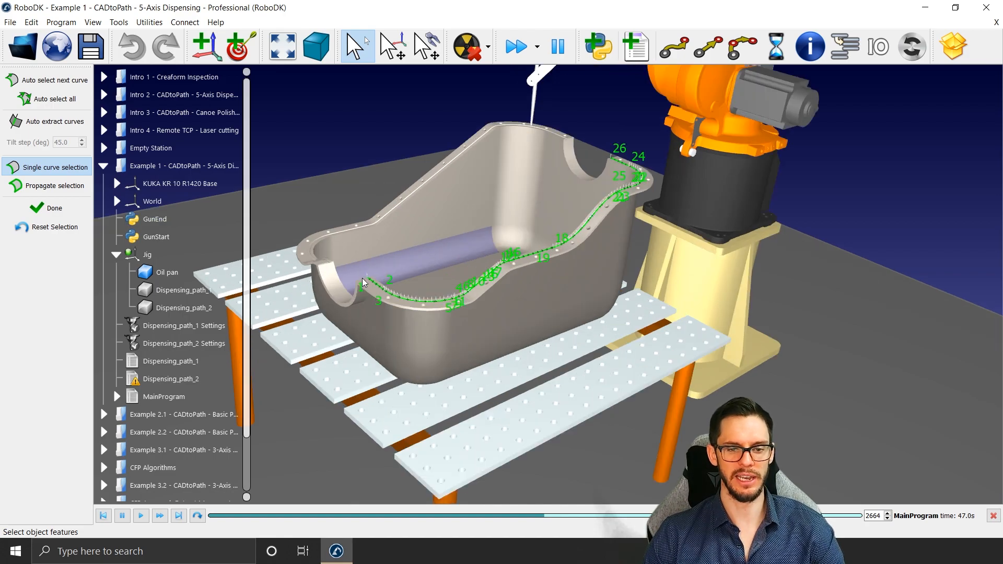
pyautogui.scroll(2, 364, 282)
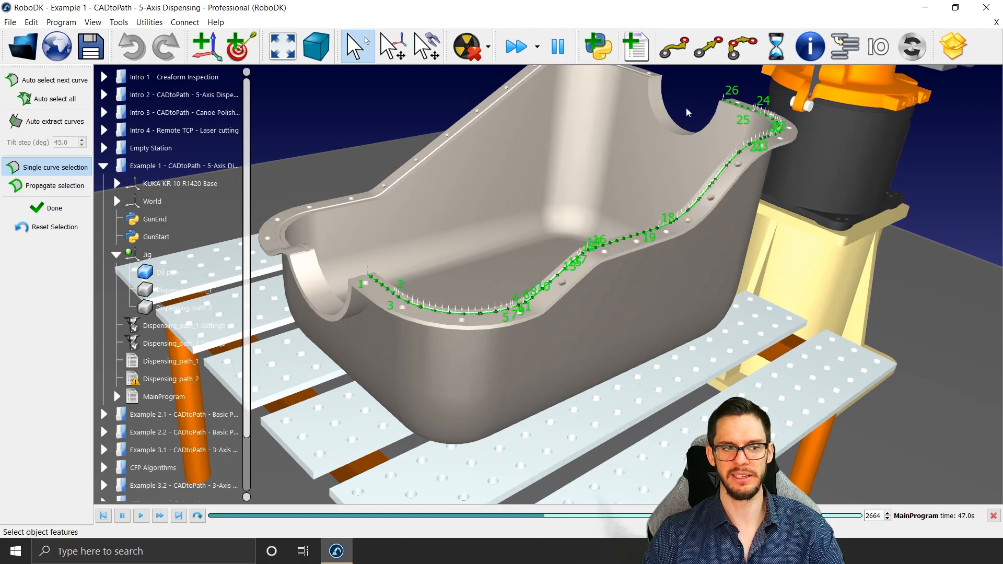
pyautogui.click(53, 208)
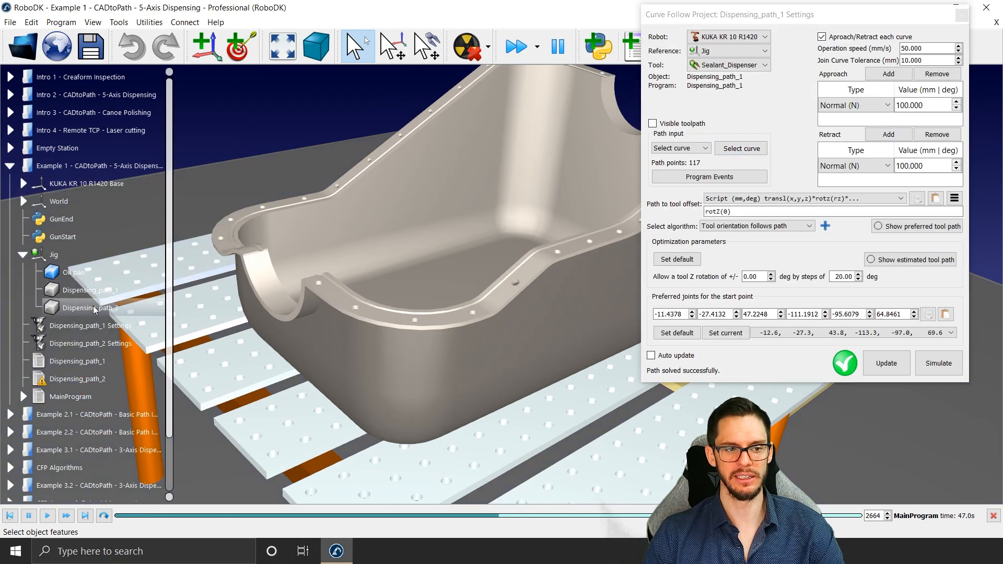
# Step: Make the Dispensing_path_2 and Dispensing_path_1 curve objects under Jig visible on the oil pan
pyautogui.click(94, 308)
pyautogui.rightClick(94, 309)
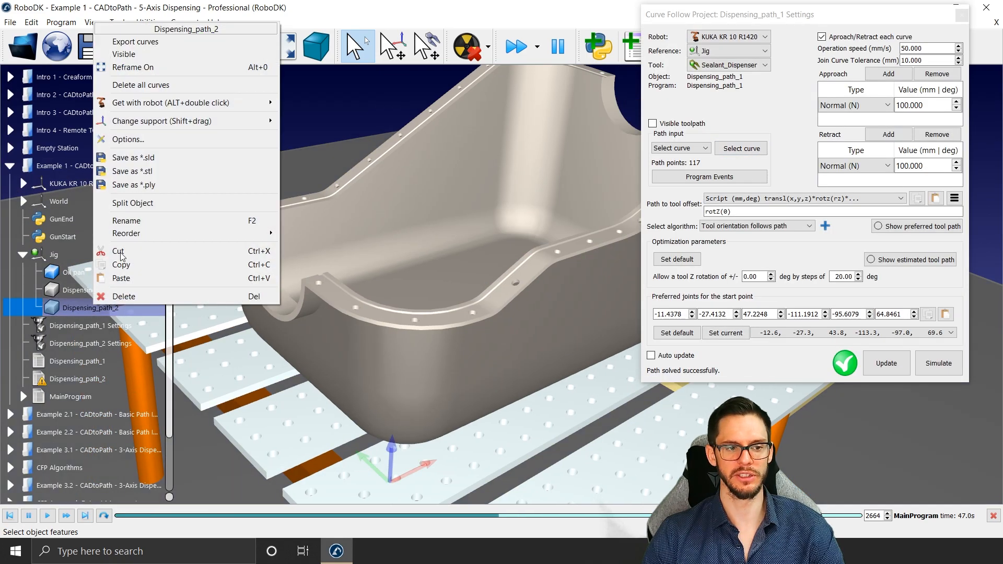
pyautogui.click(134, 54)
pyautogui.click(97, 290)
pyautogui.rightClick(98, 290)
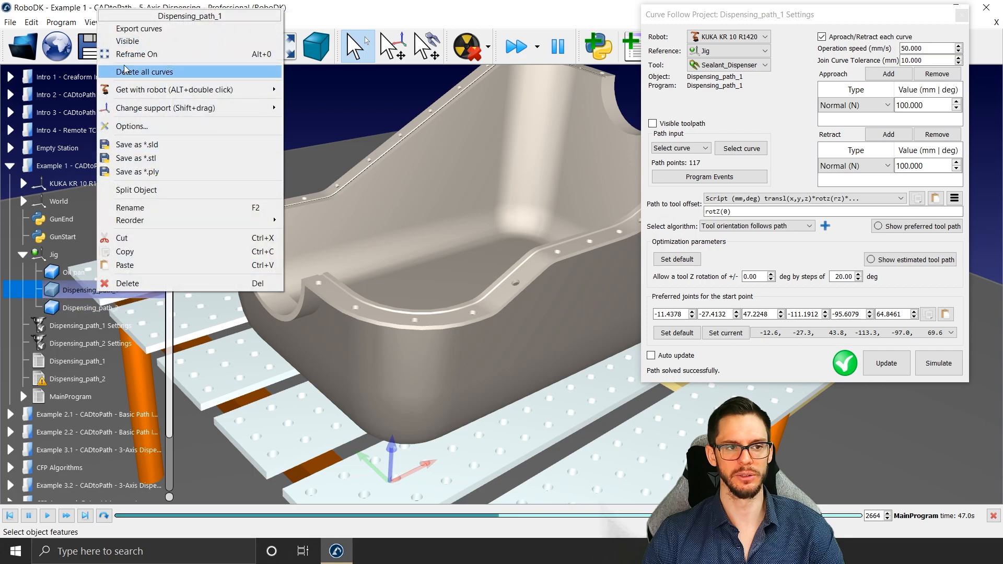
pyautogui.click(127, 41)
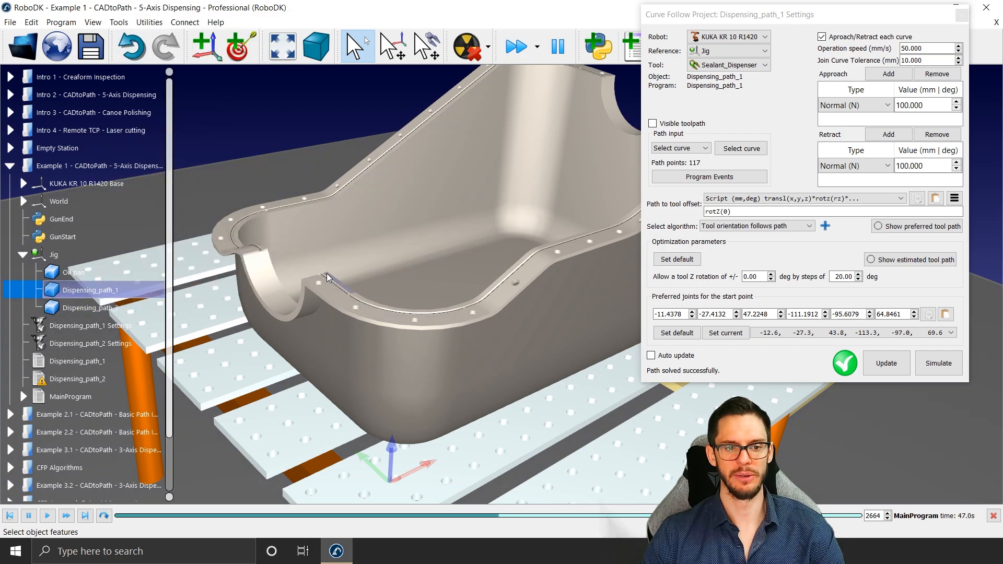
pyautogui.scroll(5, 327, 277)
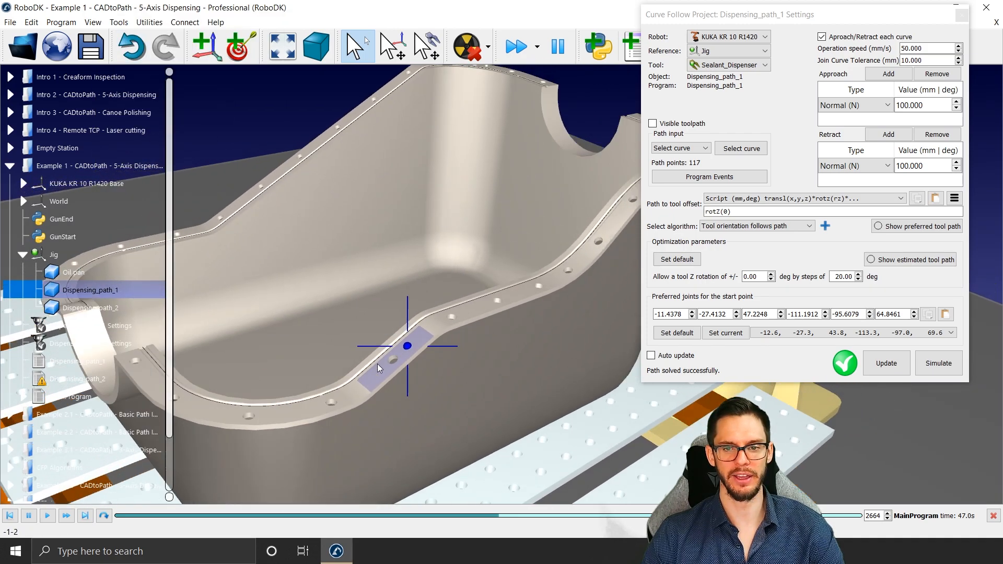
pyautogui.scroll(-3, 380, 368)
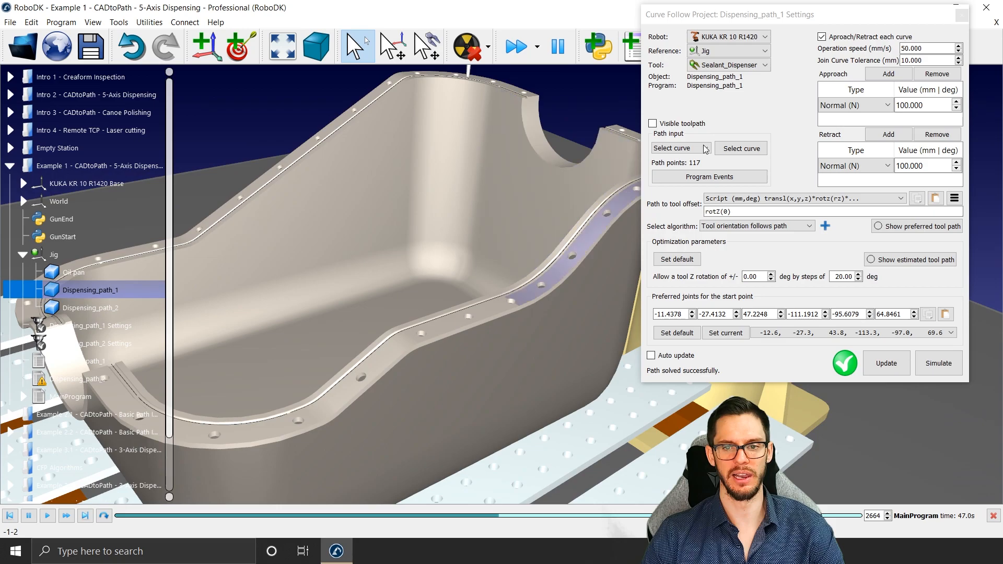
# Step: Close the Dispensing_path_1 settings and switch to the Example 2.1 Basic Path Importation station
pyautogui.click(961, 15)
pyautogui.scroll(-3, 452, 313)
pyautogui.moveTo(452, 313); pyautogui.dragTo(497, 262)
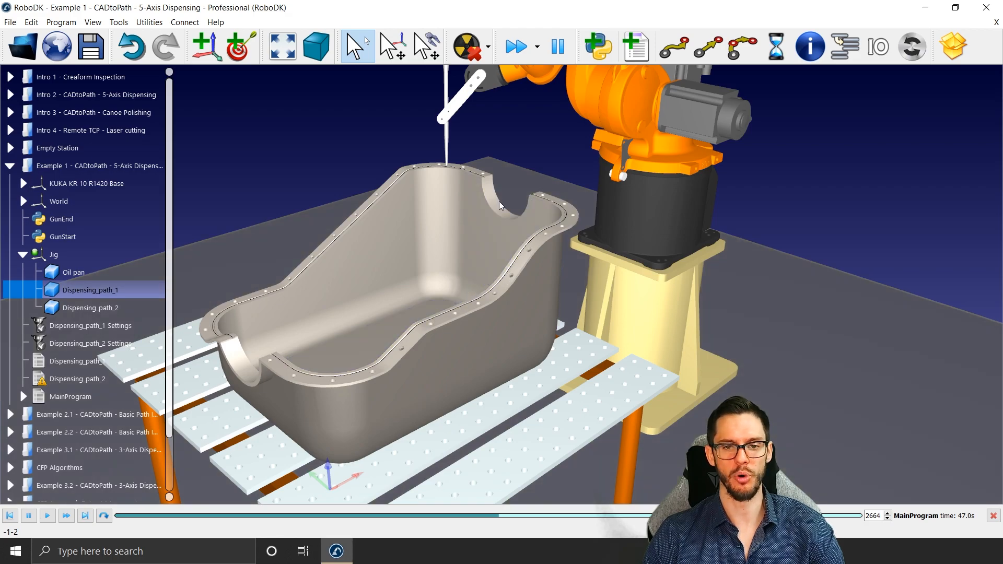
pyautogui.doubleClick(106, 417)
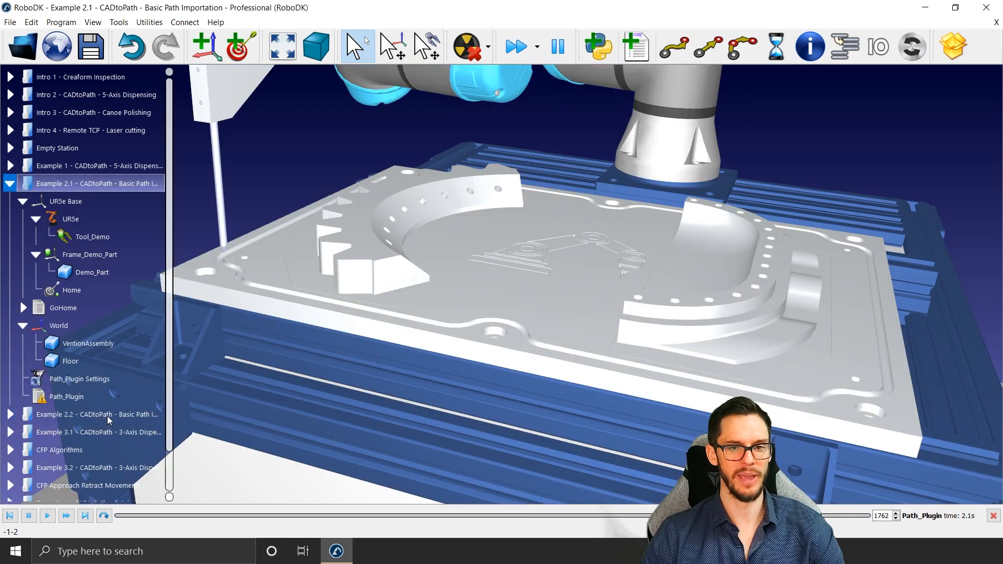
pyautogui.moveTo(412, 316)
pyautogui.mouseDown(button='right')
pyautogui.moveTo(381, 331)
pyautogui.moveTo(388, 366)
pyautogui.mouseUp(button='right')
pyautogui.scroll(-2, 388, 367)
# Step: Move the UR5e robot to its home position to clear the demo part
pyautogui.rightClick(724, 100)
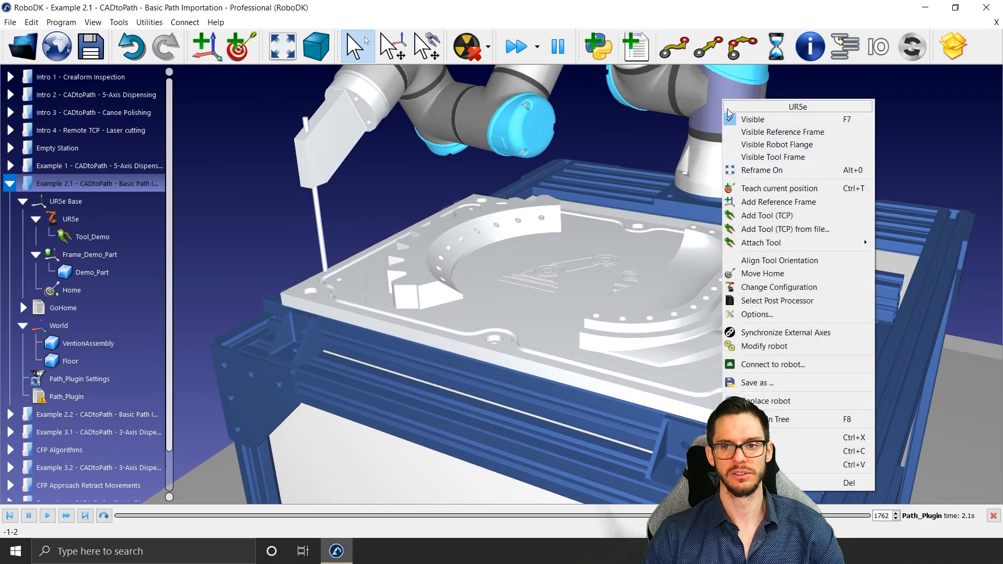
pyautogui.click(761, 273)
pyautogui.moveTo(472, 312); pyautogui.dragTo(400, 420, button='right')
pyautogui.moveTo(430, 361)
pyautogui.mouseDown(button='middle')
pyautogui.moveTo(346, 320)
pyautogui.moveTo(347, 294)
pyautogui.moveTo(381, 287)
pyautogui.moveTo(456, 316)
pyautogui.mouseUp(button='middle')
pyautogui.scroll(1, 366, 287)
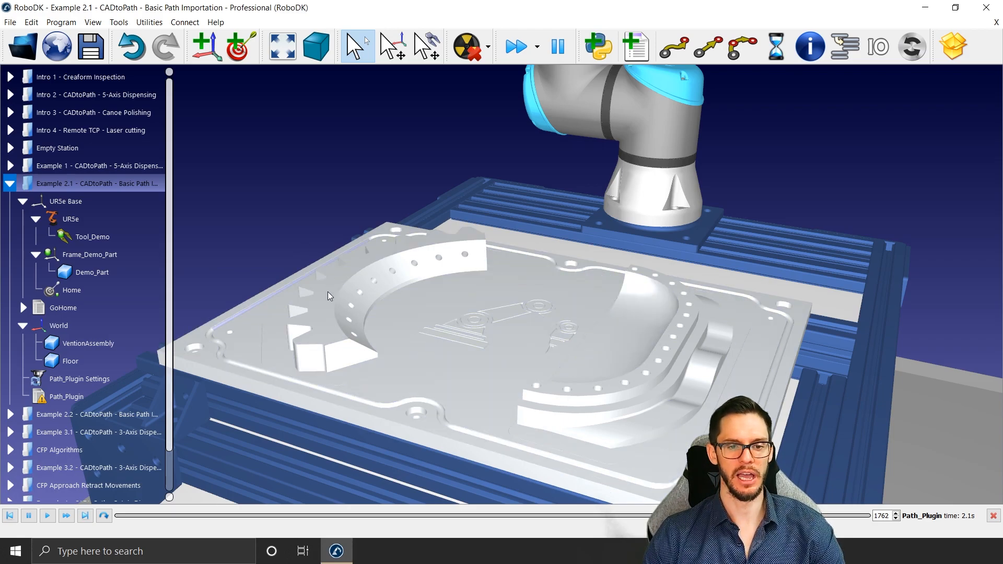
pyautogui.scroll(2, 330, 296)
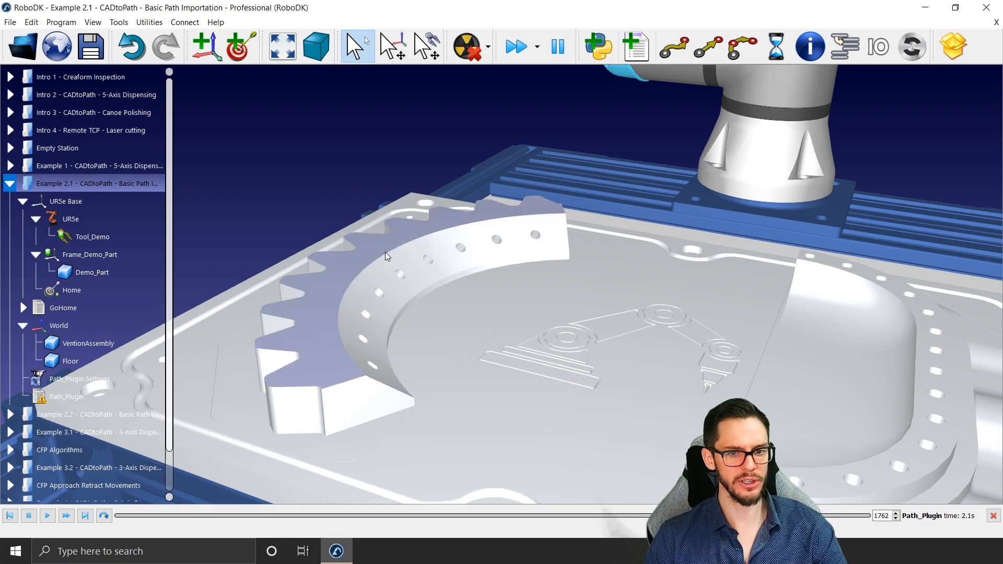
# Step: Delete the Path_Plugin Settings project along with its Path_Plugin program
pyautogui.click(127, 376)
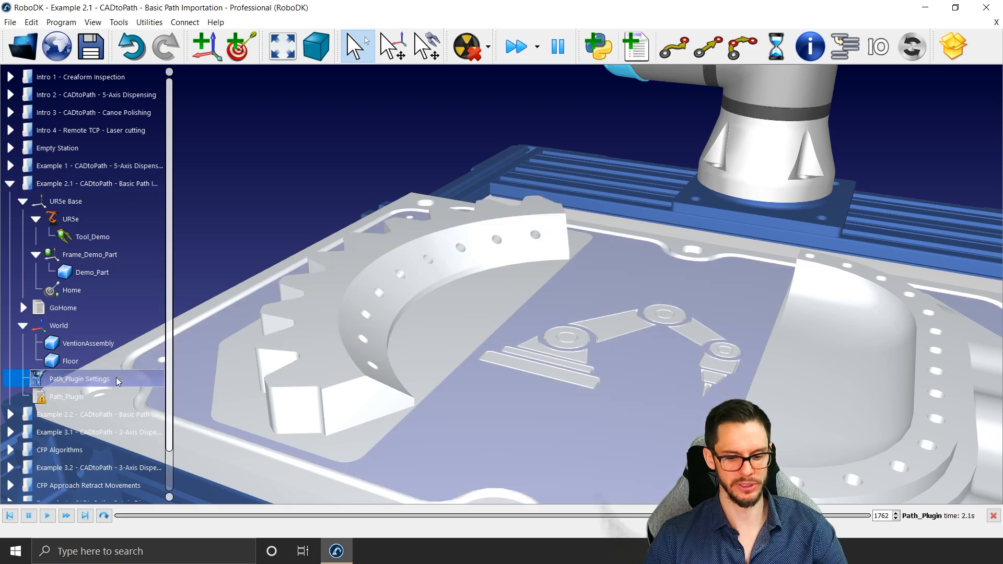
pyautogui.press('Delete')
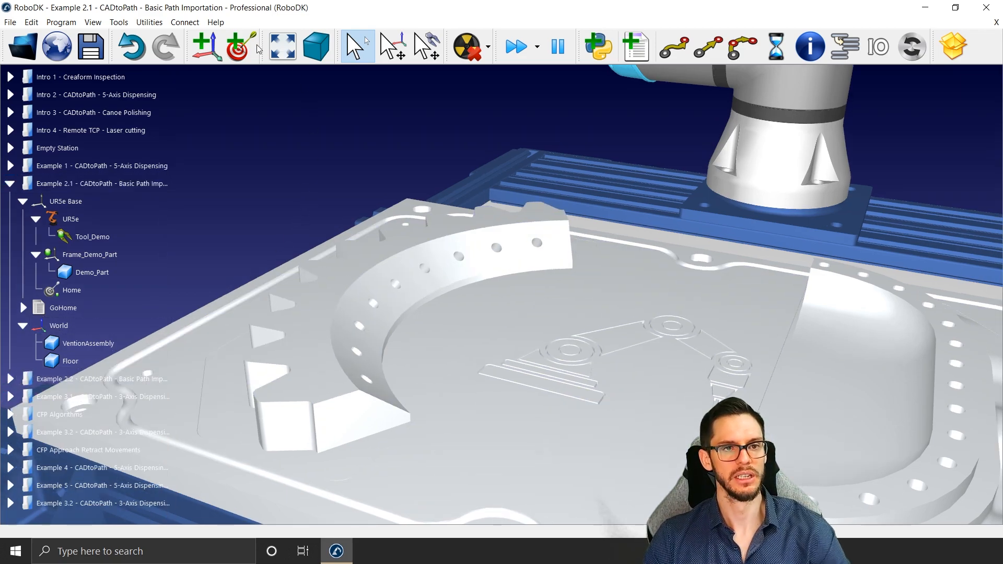
# Step: Start creating curves with automatic extraction and preview the curve along the inner edge of the toothed arc
pyautogui.click(120, 22)
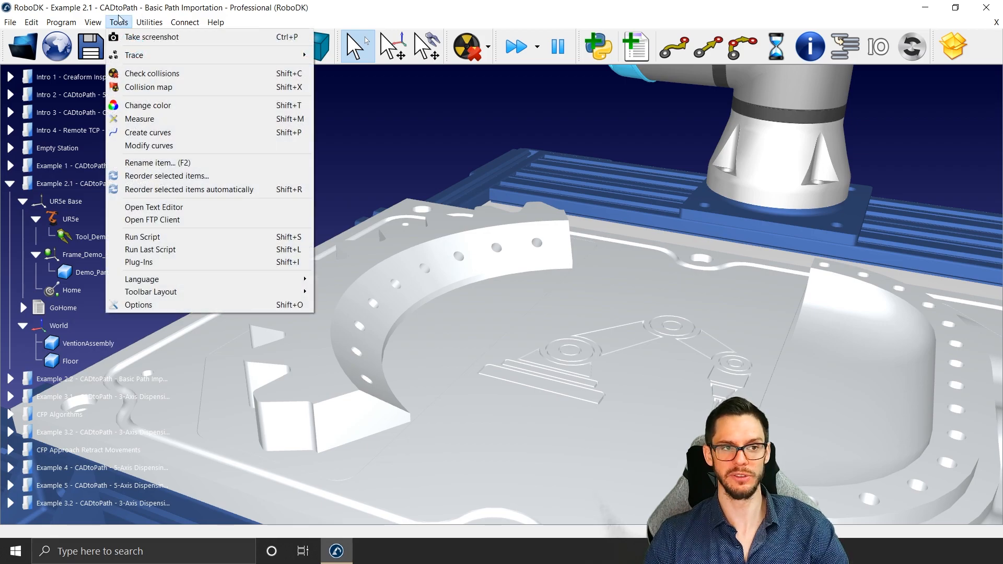
pyautogui.click(196, 132)
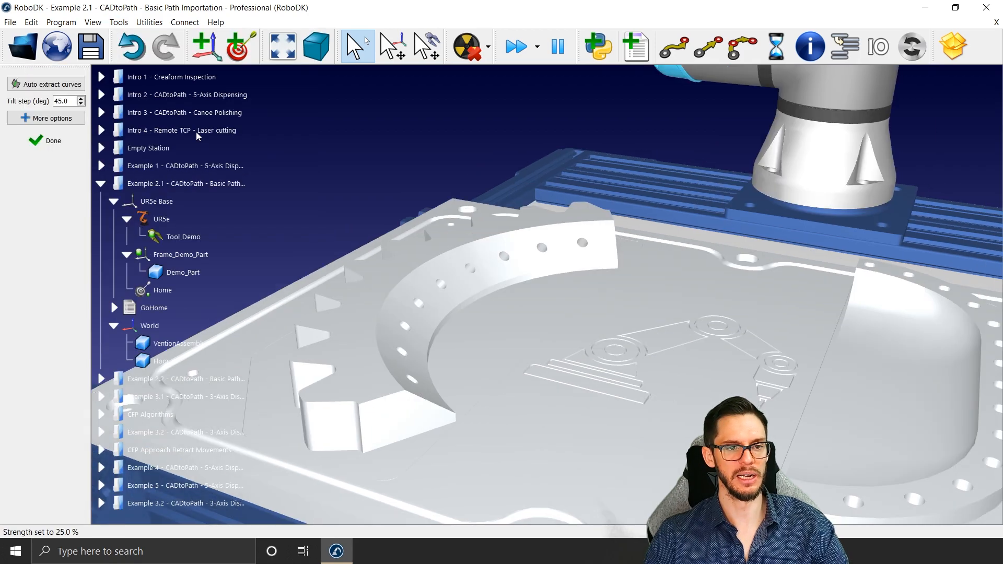
pyautogui.scroll(3, 185, 206)
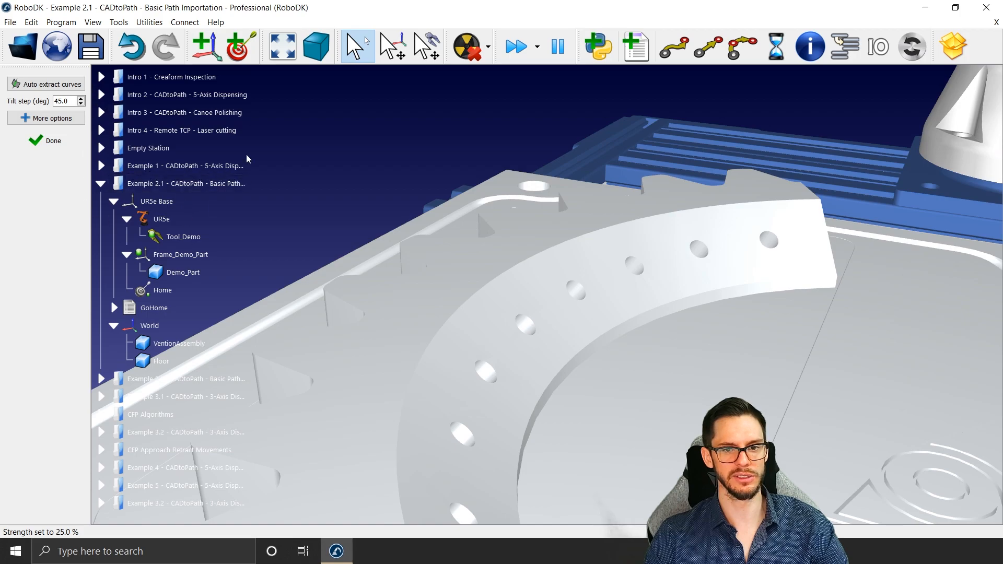
pyautogui.scroll(-1, 532, 309)
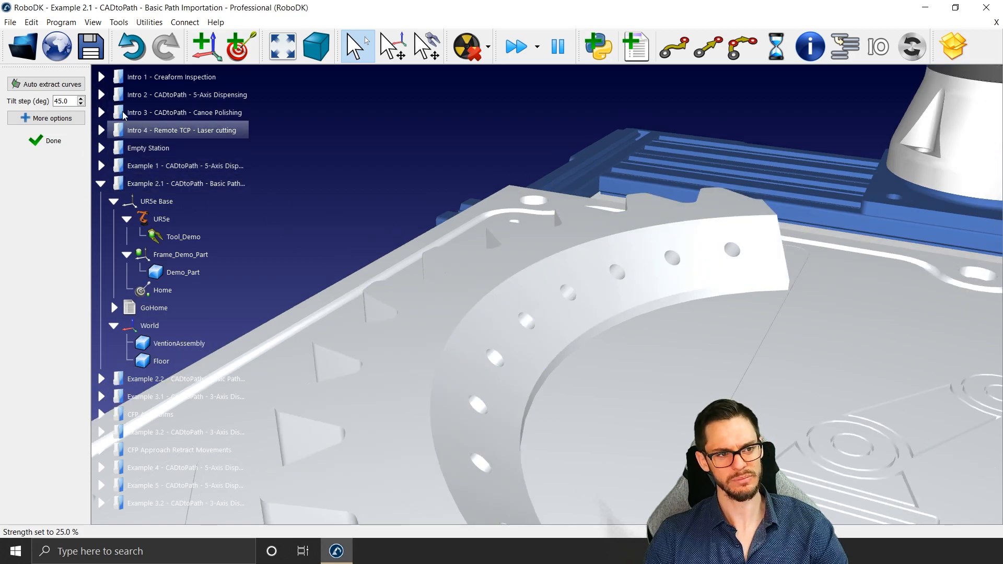
pyautogui.click(51, 84)
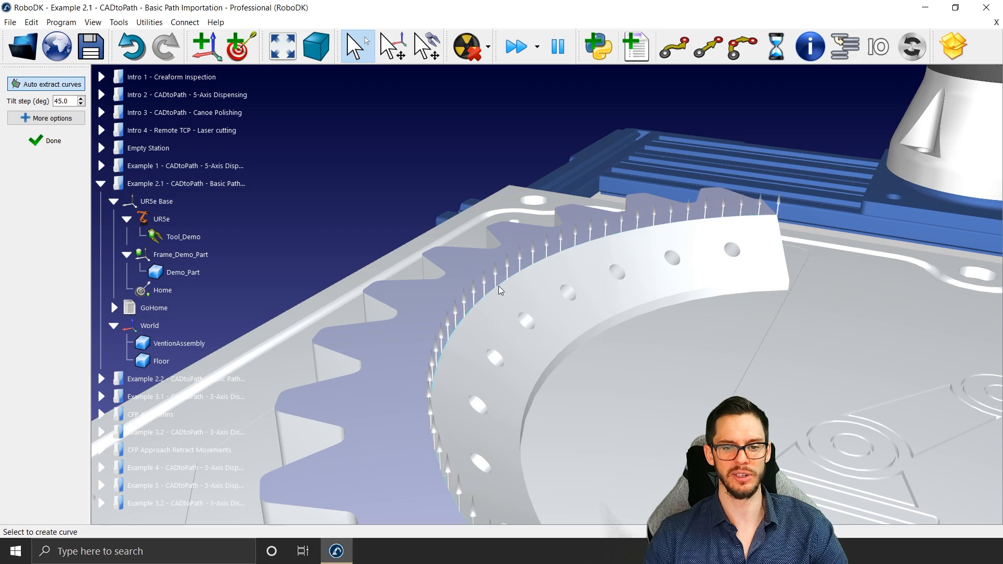
pyautogui.moveTo(495, 286); pyautogui.dragTo(518, 283)
pyautogui.scroll(2, 482, 279)
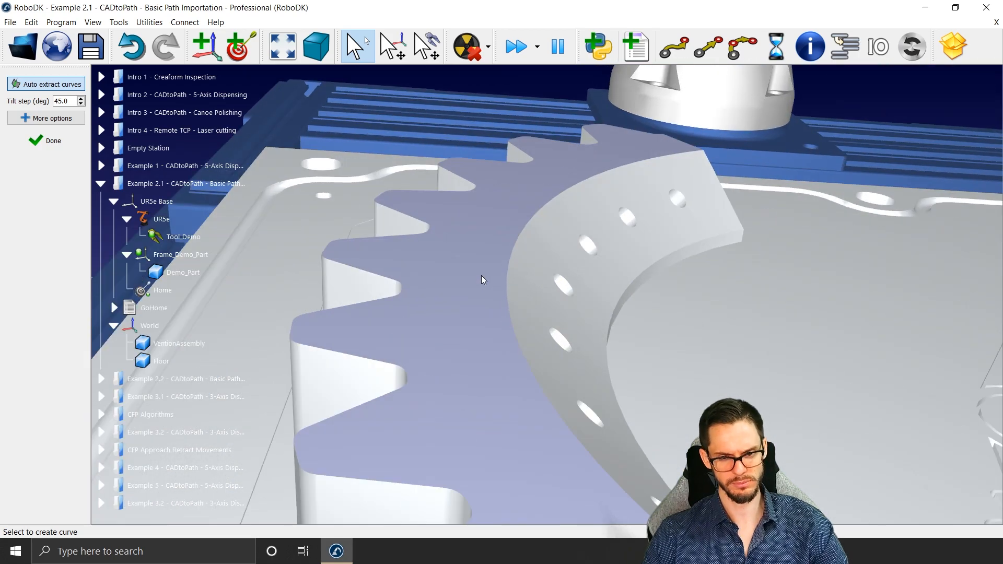
pyautogui.scroll(2, 490, 269)
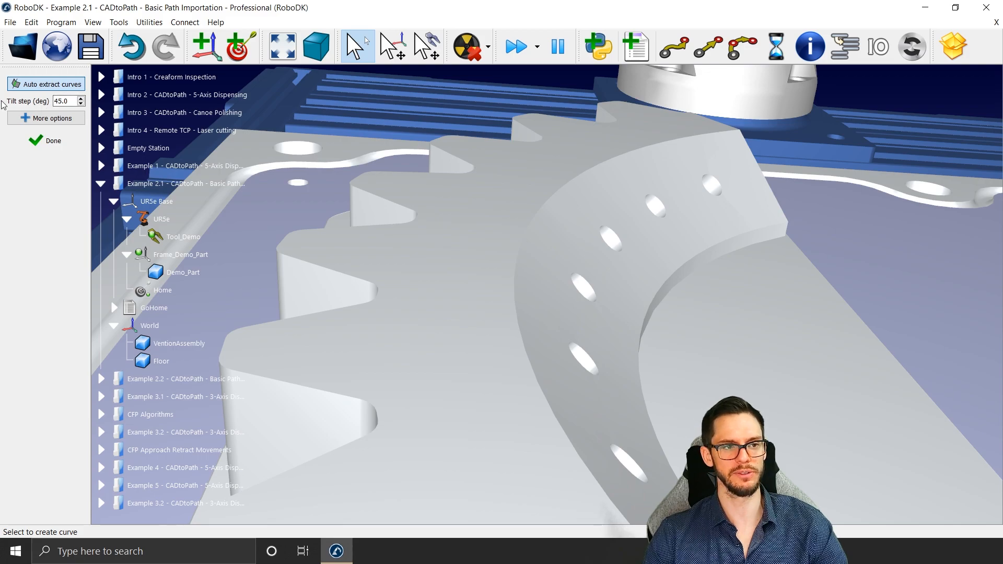
# Step: Set the tilt step to 15 degrees and tilt the previewed curve normals along the arc's inner edge
pyautogui.doubleClick(61, 101)
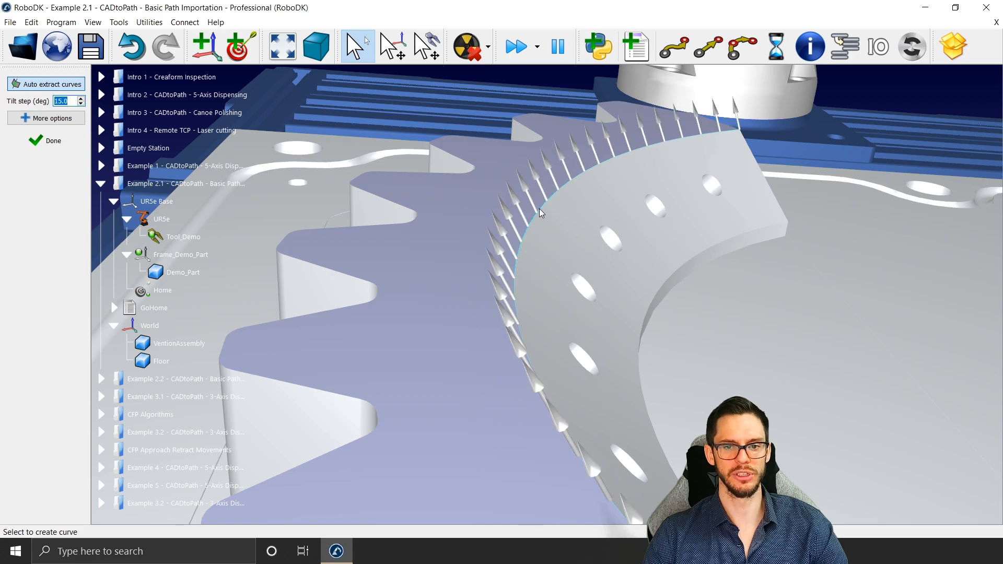
pyautogui.keyDown('alt'); pyautogui.scroll(6, 538, 208); pyautogui.keyUp('alt')
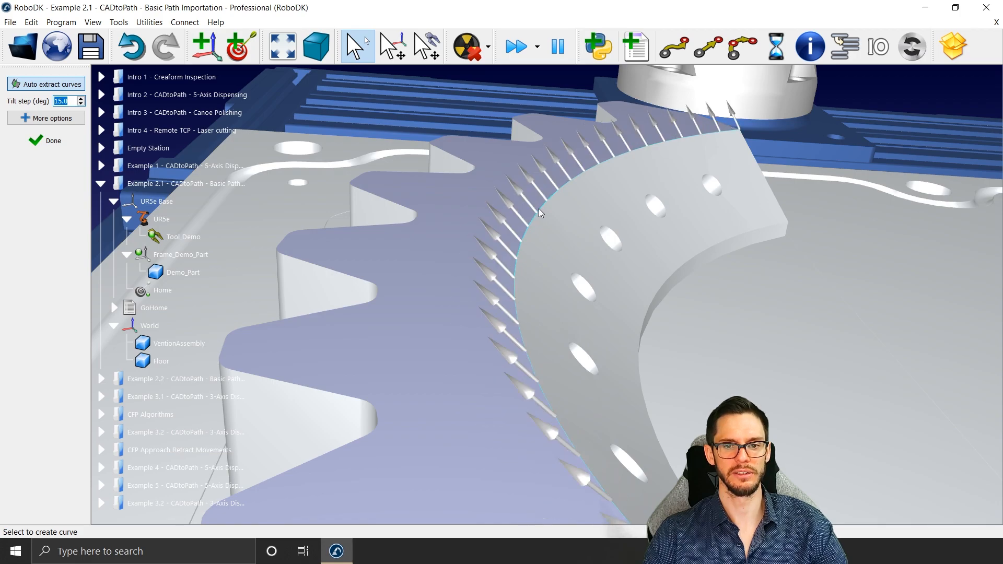
pyautogui.keyDown('alt'); pyautogui.scroll(-3, 540, 208); pyautogui.keyUp('alt')
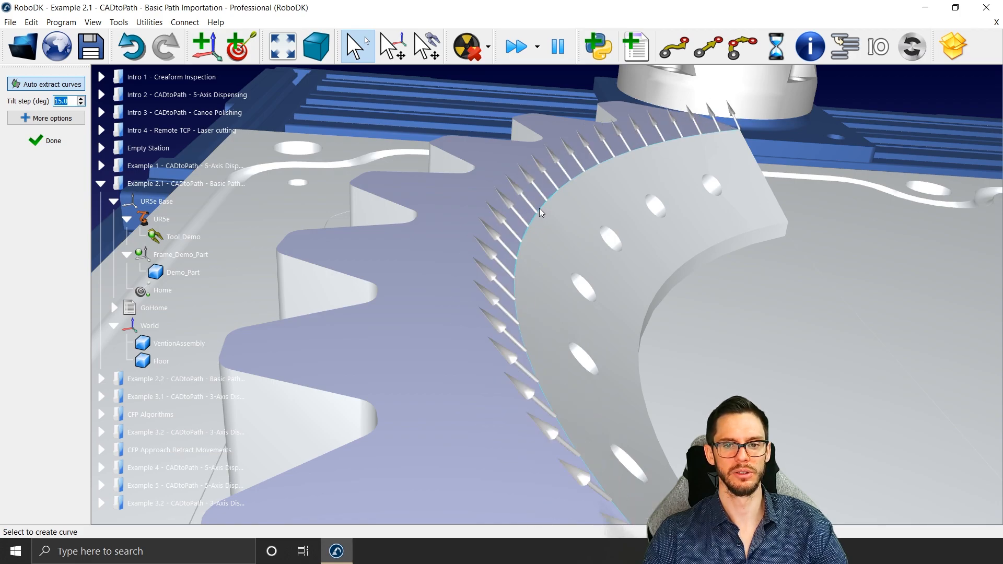
# Step: Tilt the previewed normals by the 15-degree step and create a curve along the toothed arc's upper inner edge
pyautogui.keyDown('alt'); pyautogui.scroll(3, 539, 208); pyautogui.keyUp('alt')
pyautogui.keyDown('alt'); pyautogui.scroll(-3, 539, 207); pyautogui.keyUp('alt')
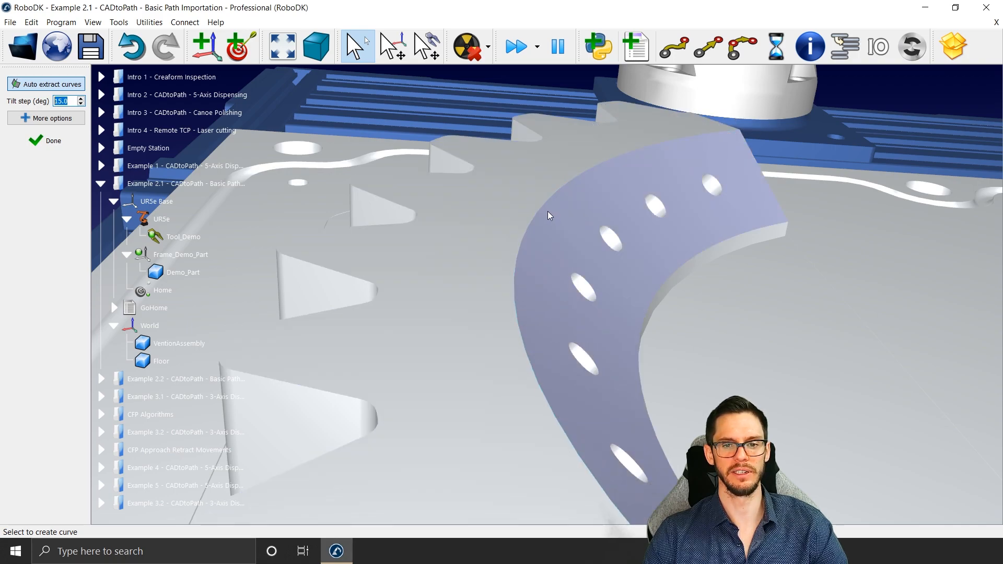
pyautogui.keyDown('alt'); pyautogui.scroll(-3, 544, 207); pyautogui.keyUp('alt')
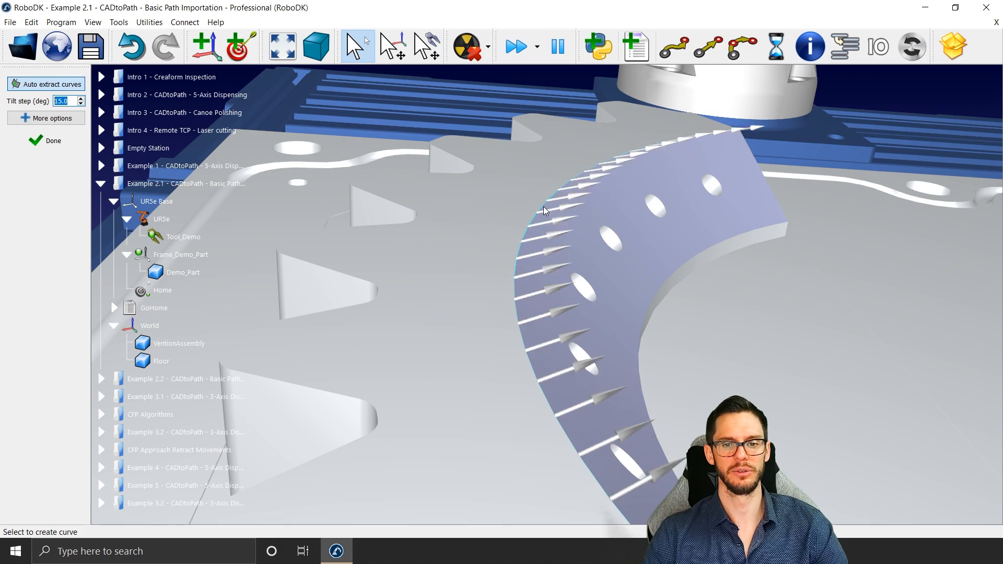
pyautogui.click(543, 206)
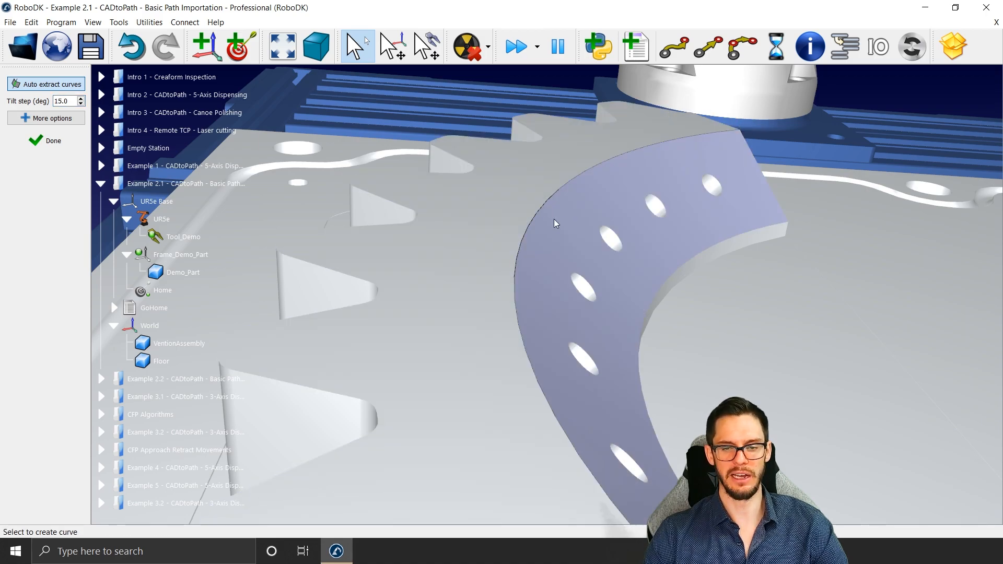
# Step: Turn off automatic curve extraction and delete the curve from the toothed arc's upper inner edge
pyautogui.click(68, 88)
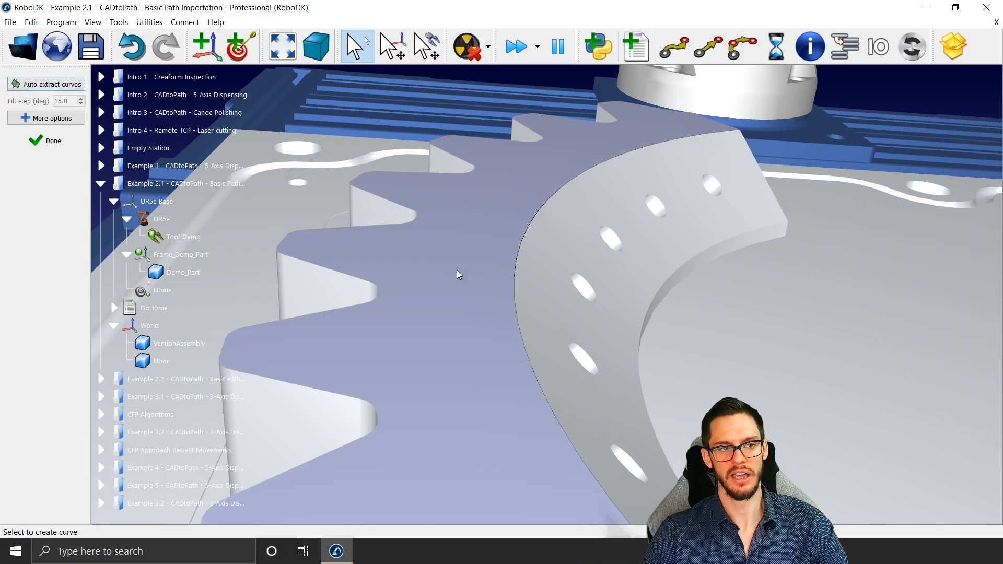
pyautogui.click(540, 216)
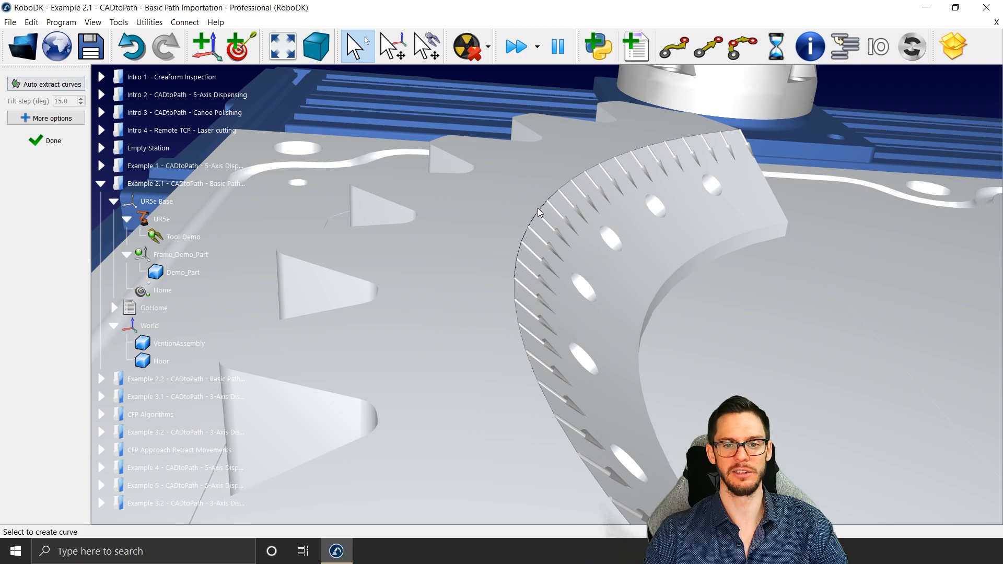
pyautogui.rightClick(539, 210)
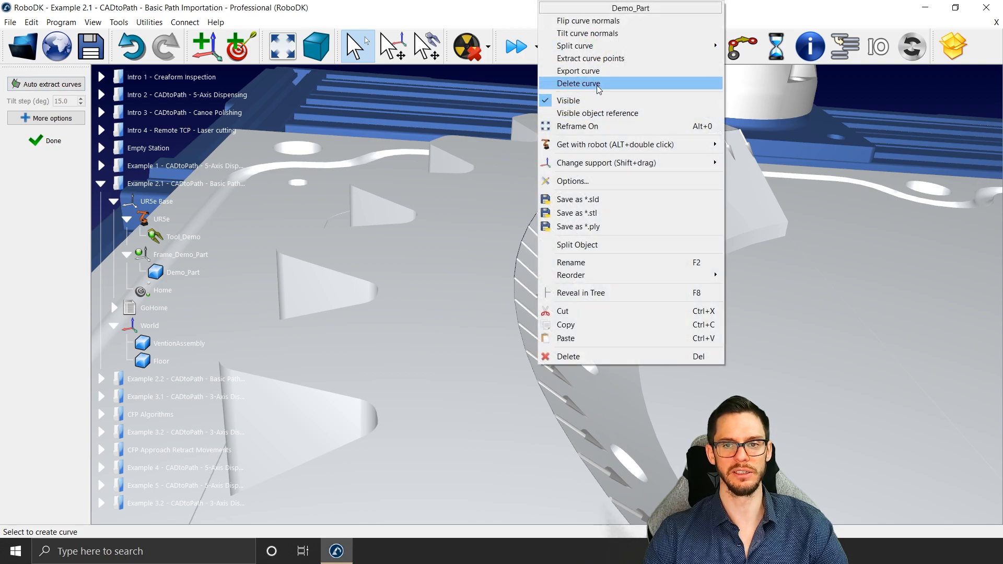
pyautogui.click(578, 83)
# Step: Turn automatic extraction back on and create a curve along the arc's upper inner edge with a tilt step of 180 degrees
pyautogui.click(37, 82)
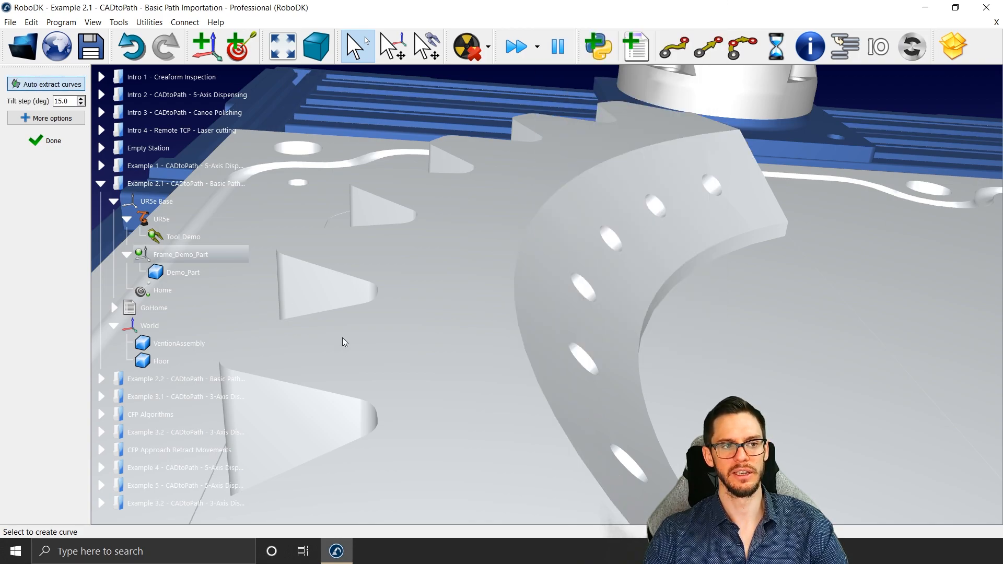
pyautogui.click(496, 300)
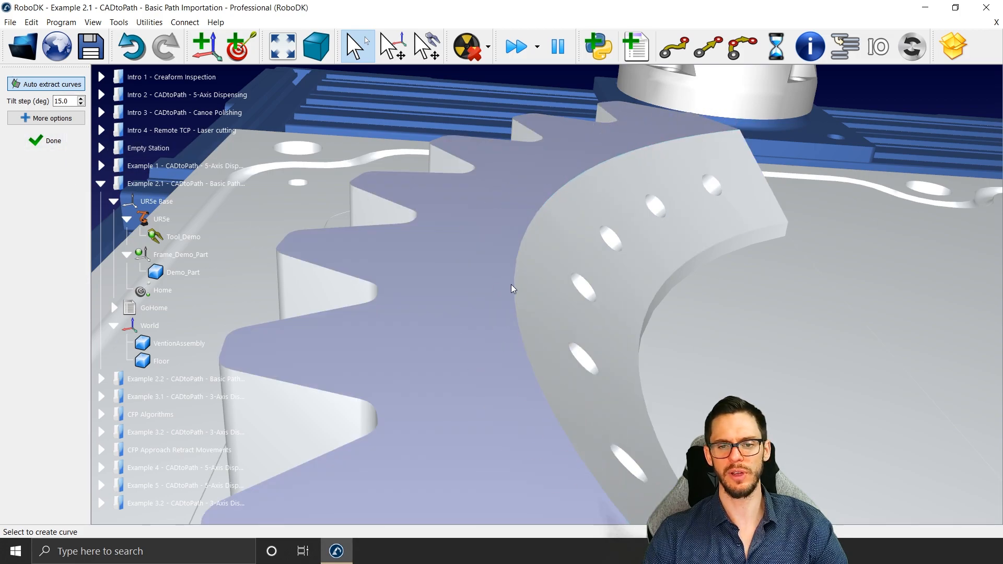
pyautogui.click(62, 101)
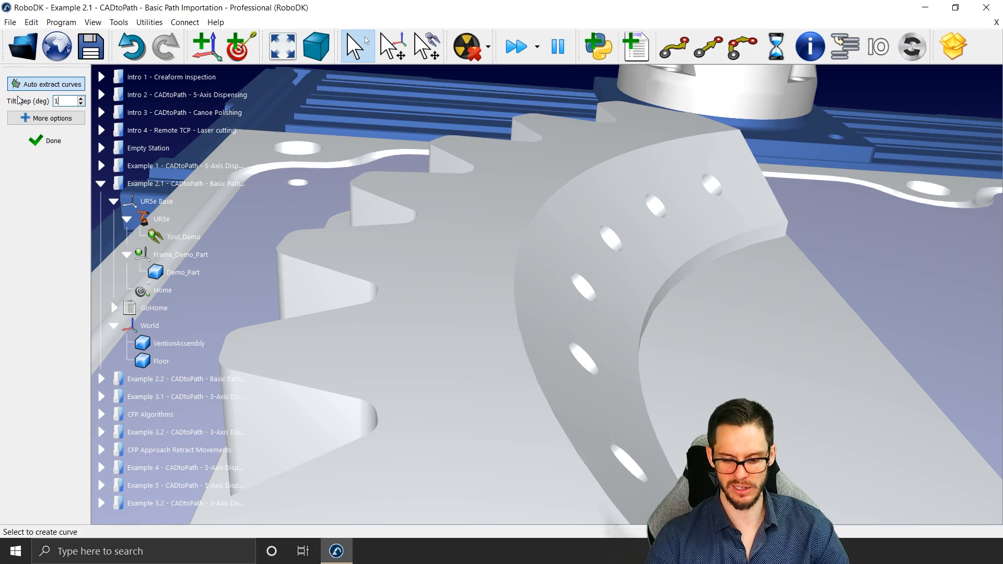
pyautogui.click(517, 258)
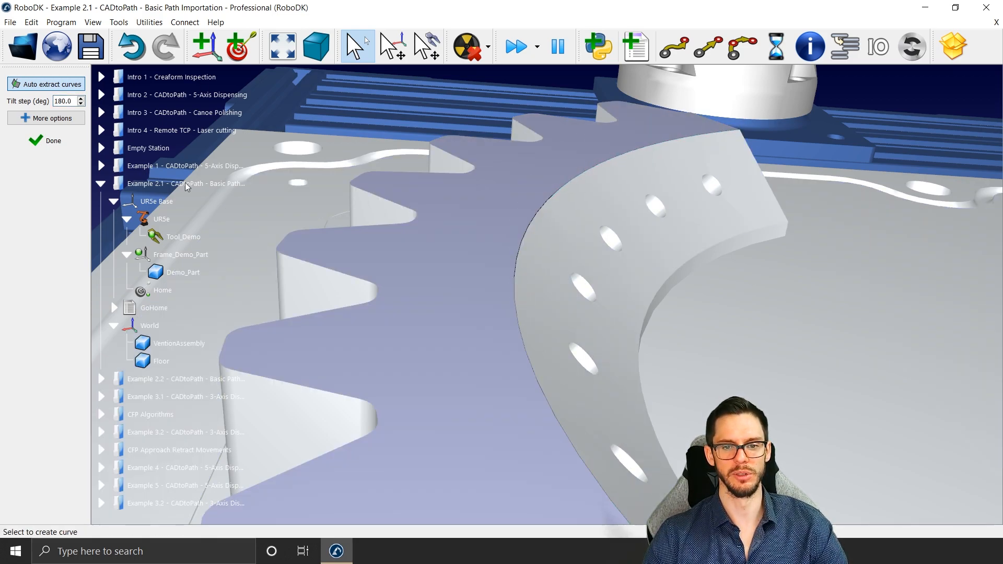
# Step: Create a curve along the arc's lower inner edge with a tilt step of 45 degrees and finish curve creation
pyautogui.scroll(-2, 506, 265)
pyautogui.scroll(-2, 425, 213)
pyautogui.moveTo(524, 316); pyautogui.dragTo(496, 234, button='middle')
pyautogui.moveTo(496, 234)
pyautogui.mouseDown(button='right')
pyautogui.moveTo(421, 190)
pyautogui.moveTo(403, 288)
pyautogui.moveTo(419, 308)
pyautogui.moveTo(462, 242)
pyautogui.moveTo(432, 230)
pyautogui.moveTo(439, 246)
pyautogui.mouseUp(button='right')
pyautogui.scroll(-3, 421, 311)
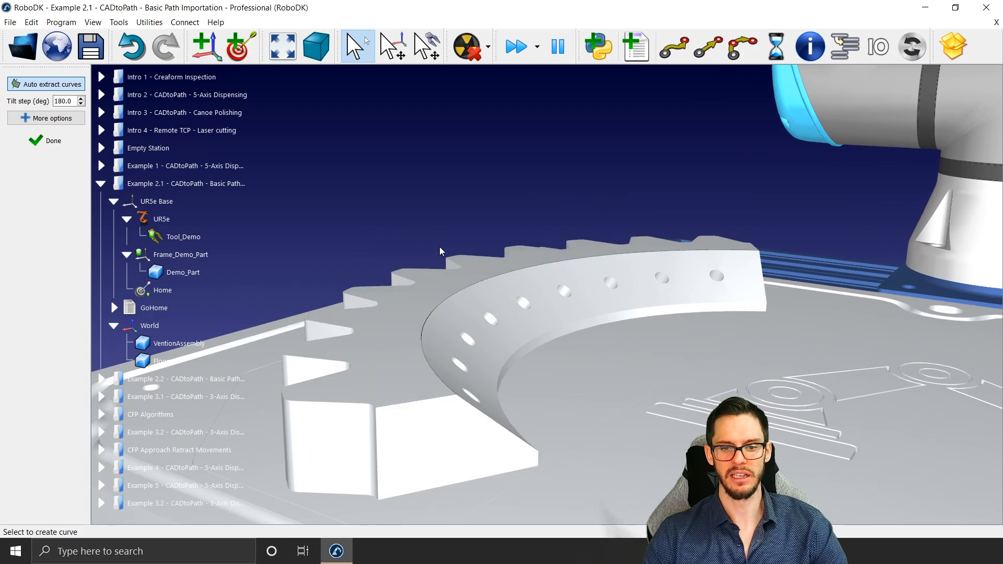
pyautogui.click(440, 304)
pyautogui.click(440, 304)
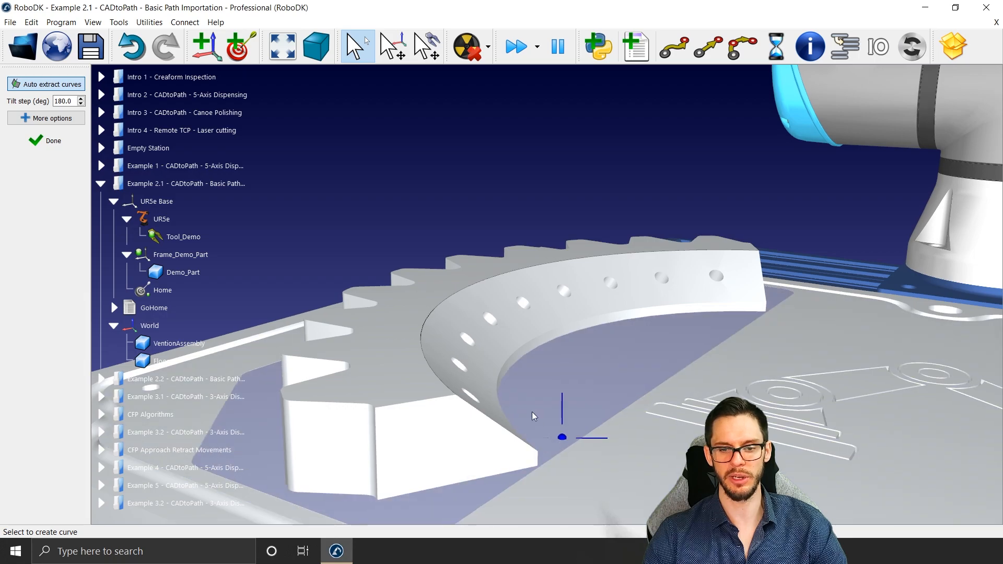
pyautogui.scroll(5, 459, 331)
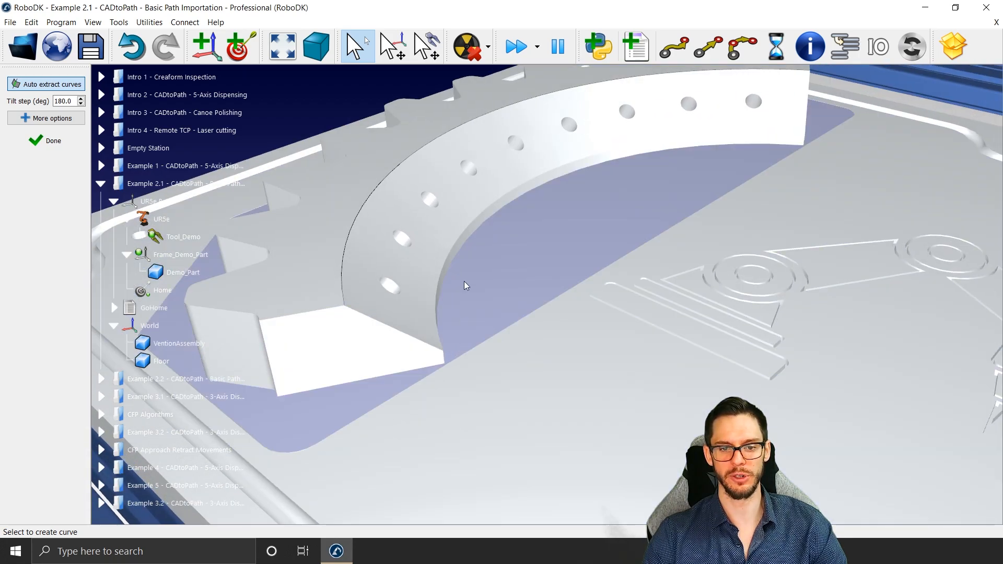
pyautogui.moveTo(74, 101); pyautogui.dragTo(39, 101)
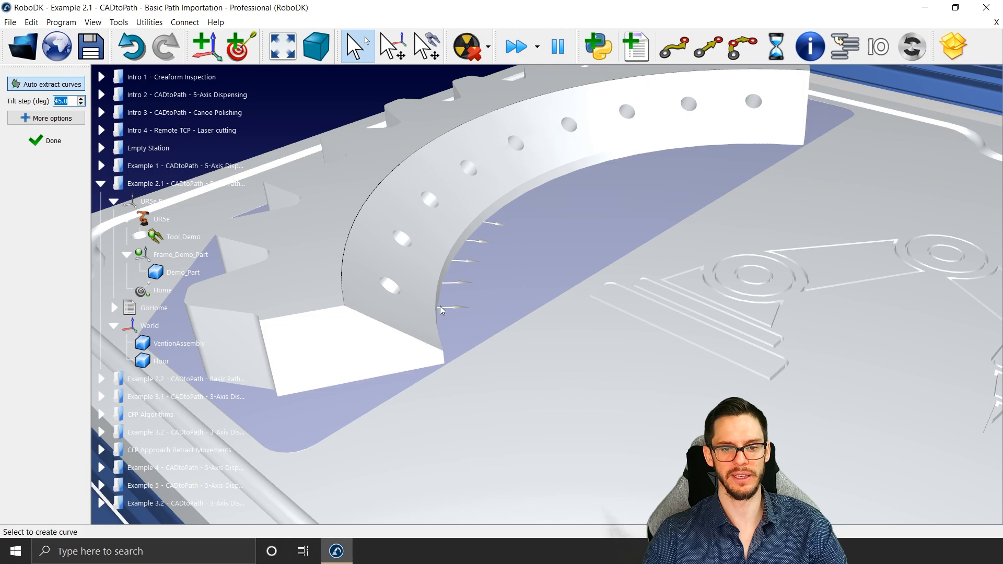
pyautogui.moveTo(440, 295); pyautogui.dragTo(625, 193, button='right')
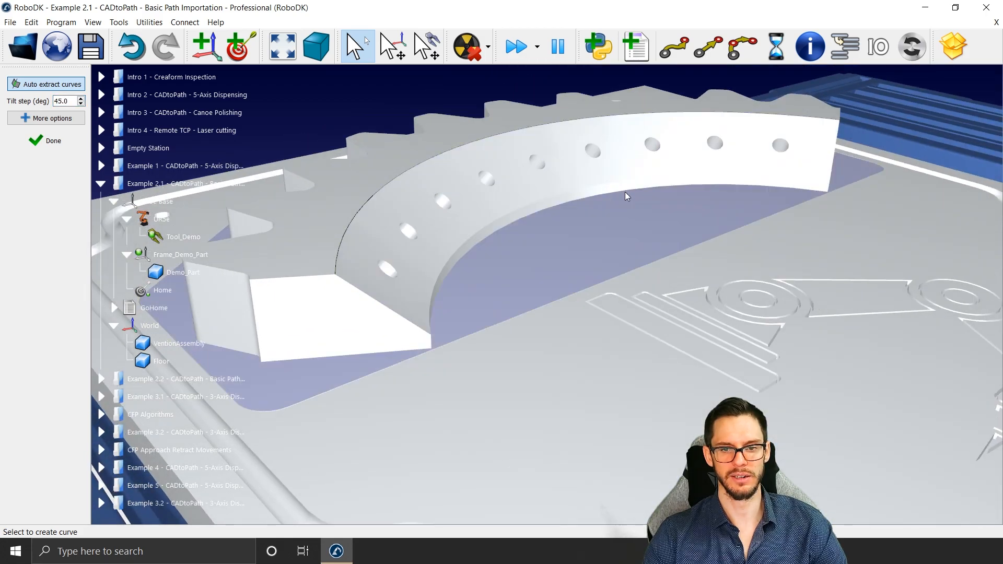
pyautogui.click(700, 185)
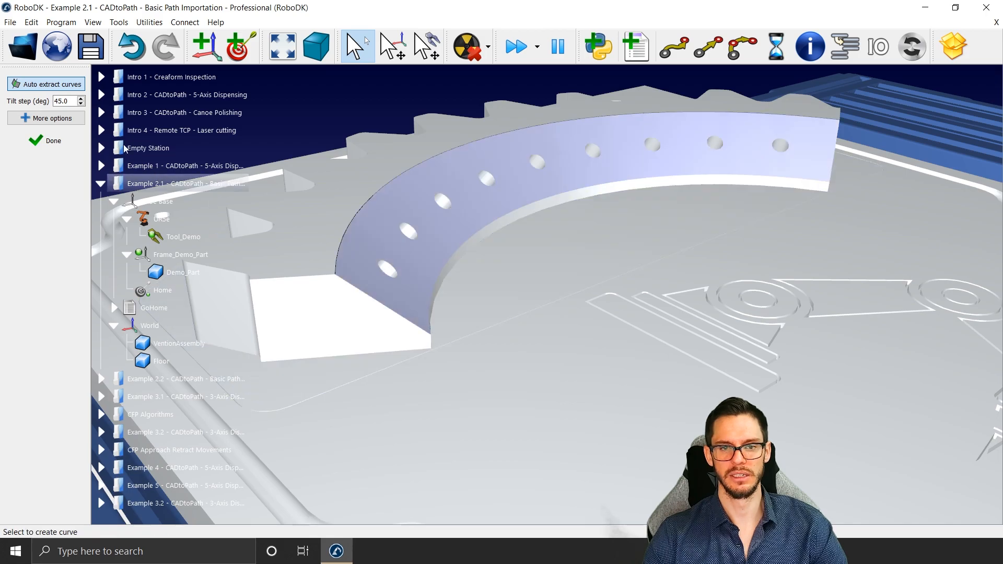
pyautogui.click(57, 144)
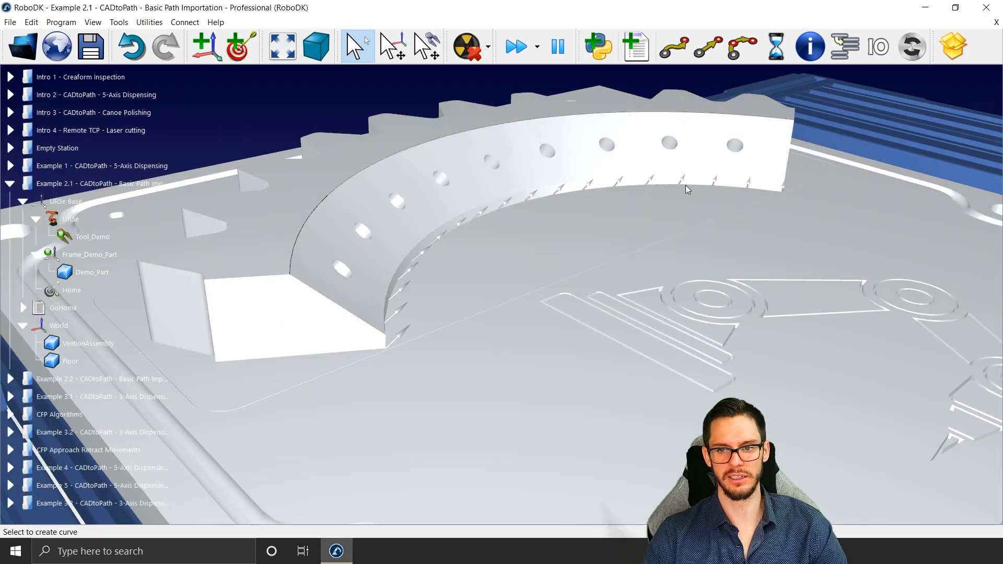
pyautogui.click(393, 158)
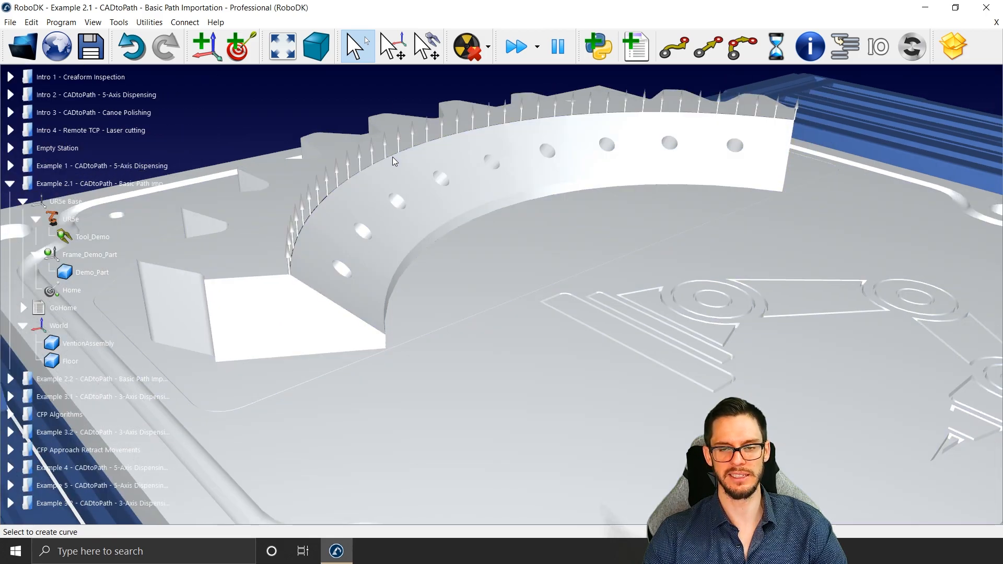
# Step: Create a curve follow project and select the curve along the arc's upper inner edge as its path
pyautogui.click(119, 22)
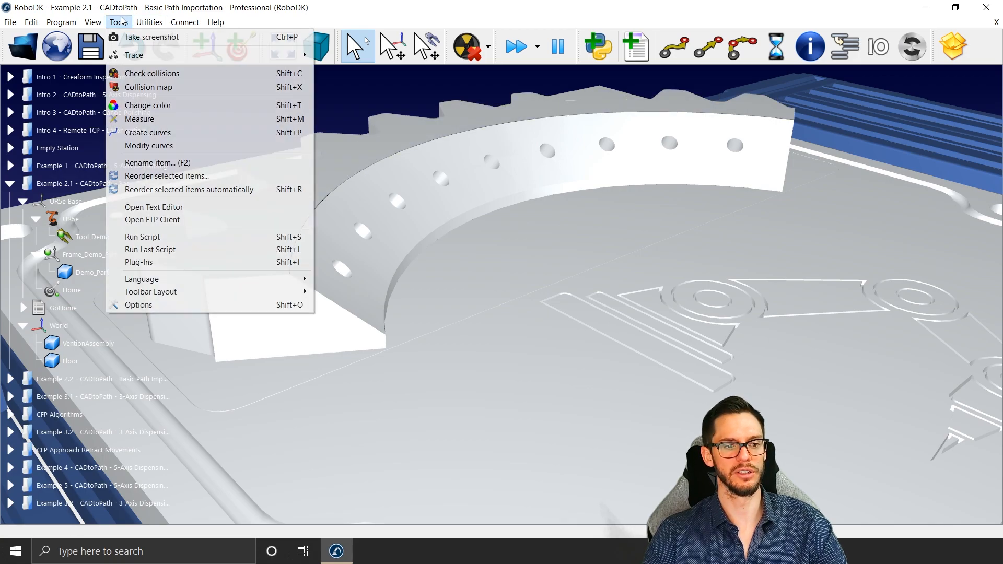
pyautogui.moveTo(148, 22)
pyautogui.click(172, 120)
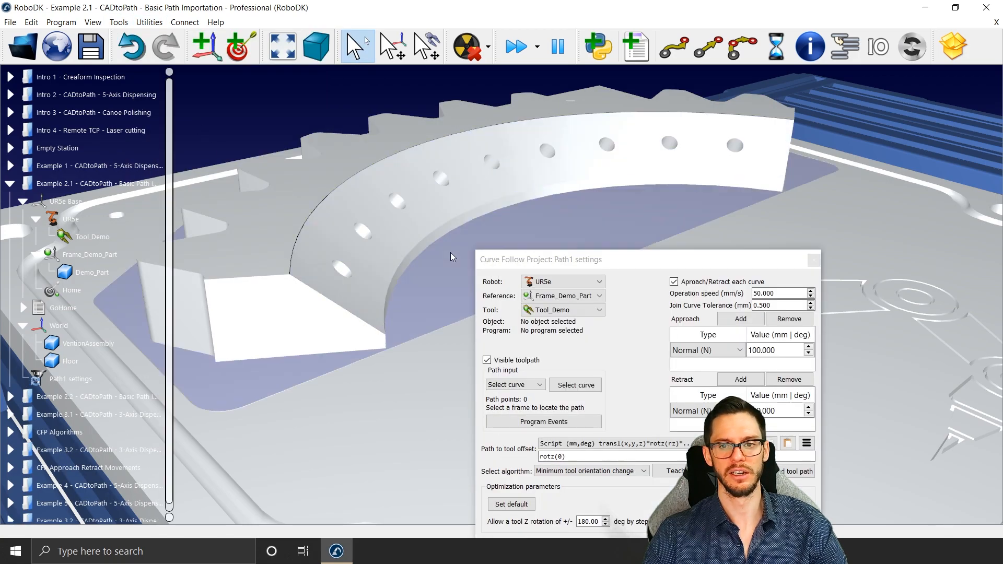
pyautogui.click(725, 207)
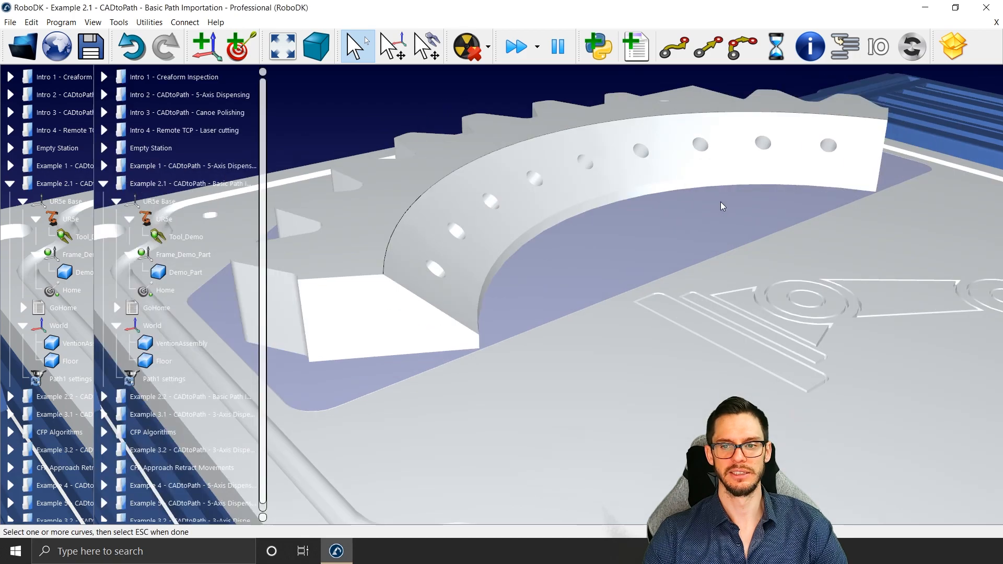
pyautogui.click(426, 168)
pyautogui.click(47, 208)
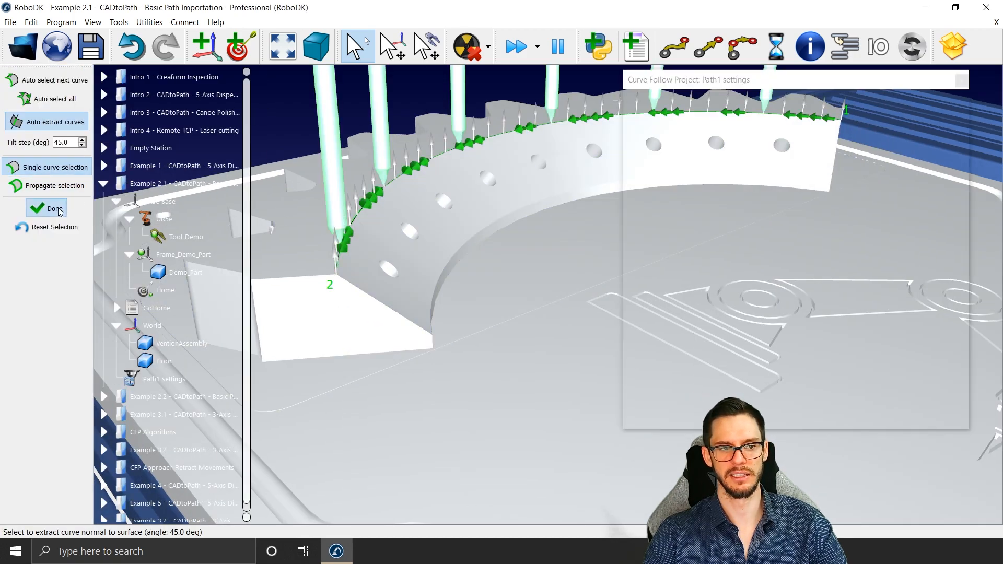
# Step: Generate the program for the curve follow project, simulate the UR5e following the arc, and close the project settings
pyautogui.click(886, 413)
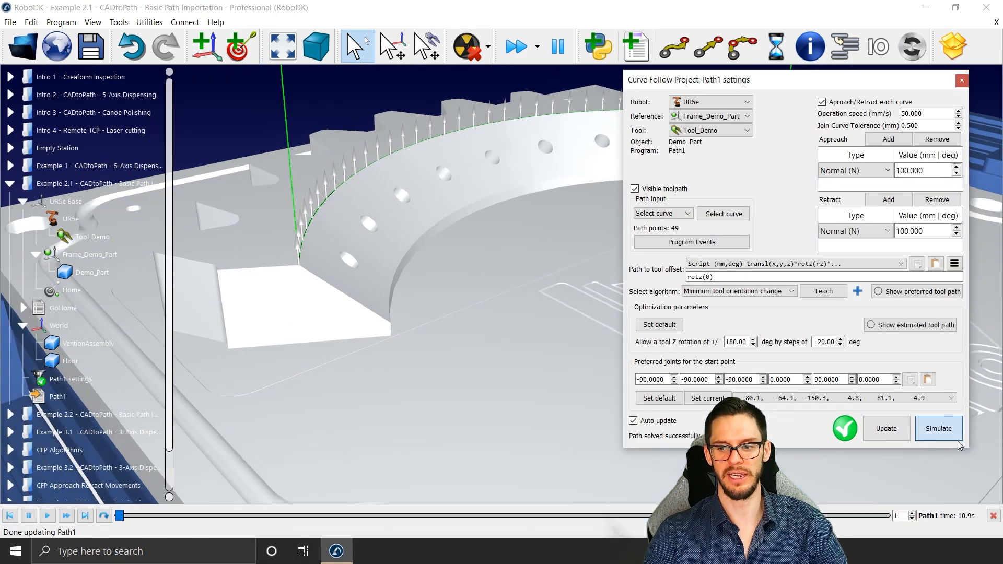
pyautogui.scroll(-4, 609, 364)
pyautogui.moveTo(508, 331)
pyautogui.mouseDown(button='middle')
pyautogui.moveTo(315, 333)
pyautogui.moveTo(372, 353)
pyautogui.mouseUp(button='middle')
pyautogui.moveTo(371, 352)
pyautogui.mouseDown(button='right')
pyautogui.moveTo(408, 311)
pyautogui.moveTo(451, 355)
pyautogui.moveTo(451, 371)
pyautogui.mouseUp(button='right')
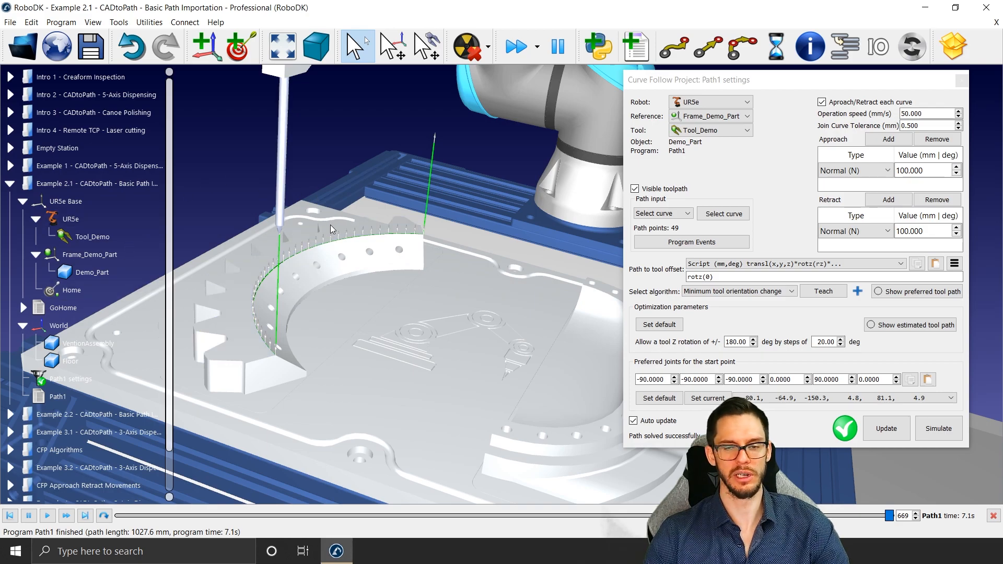
pyautogui.scroll(-4, 493, 248)
pyautogui.moveTo(475, 230); pyautogui.dragTo(412, 299, button='middle')
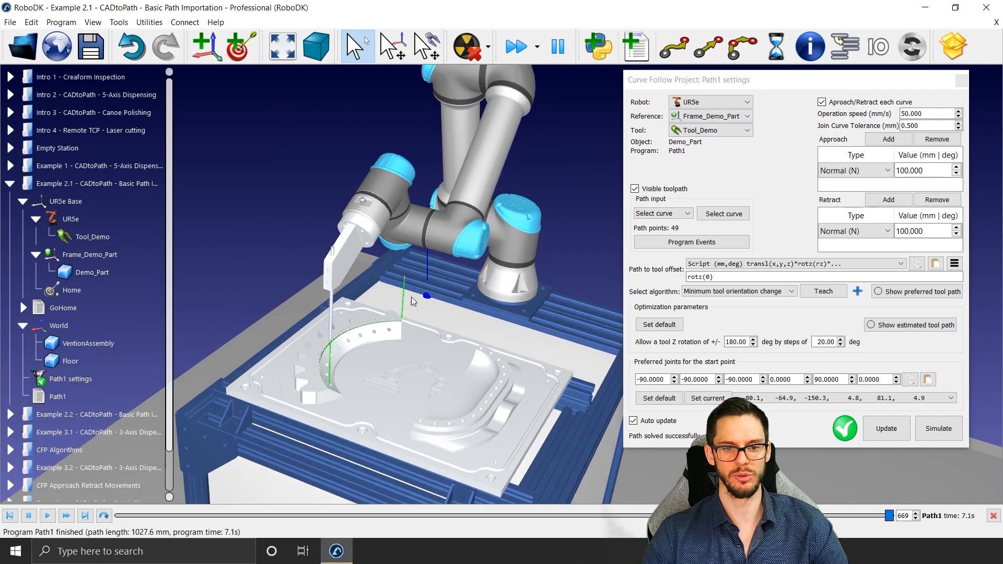
pyautogui.moveTo(412, 299)
pyautogui.mouseDown(button='right')
pyautogui.moveTo(422, 285)
pyautogui.moveTo(413, 272)
pyautogui.mouseUp(button='right')
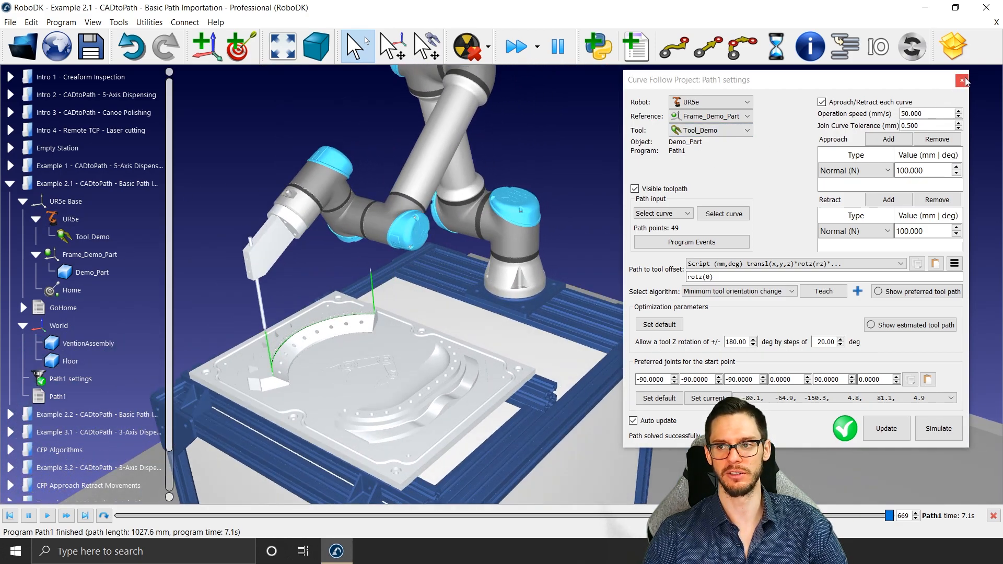
pyautogui.click(962, 81)
pyautogui.scroll(3, 363, 336)
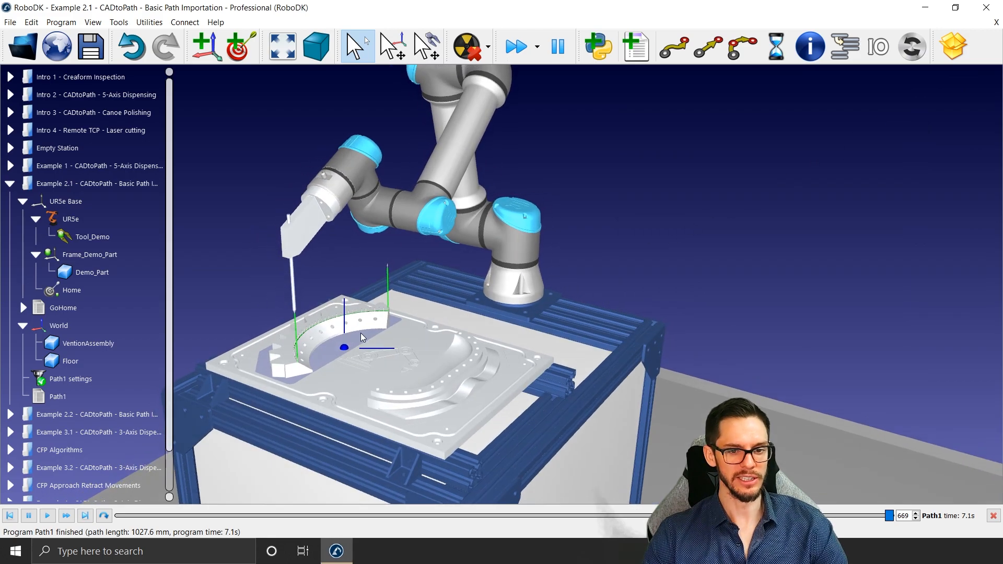
pyautogui.scroll(5, 363, 336)
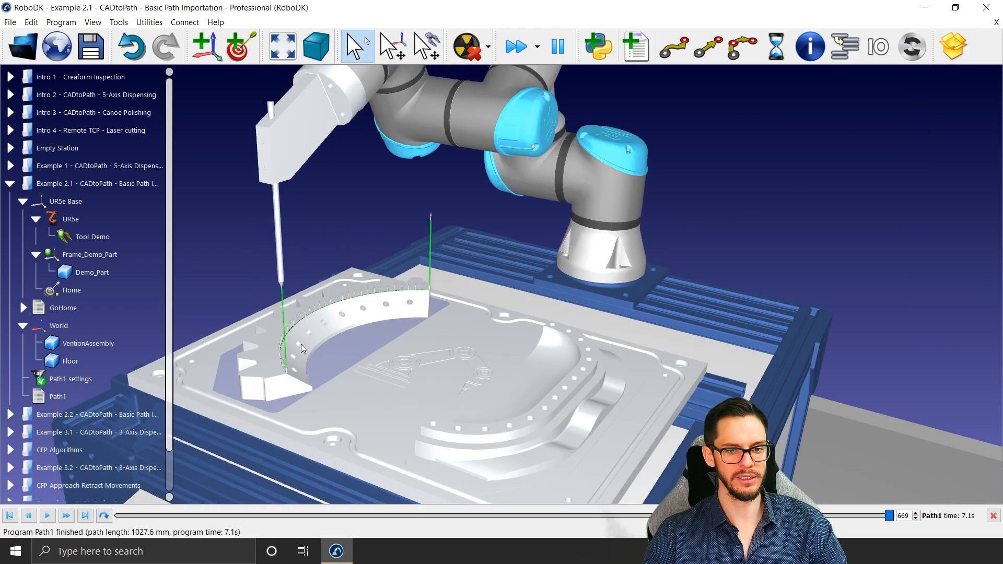
pyautogui.scroll(2, 300, 344)
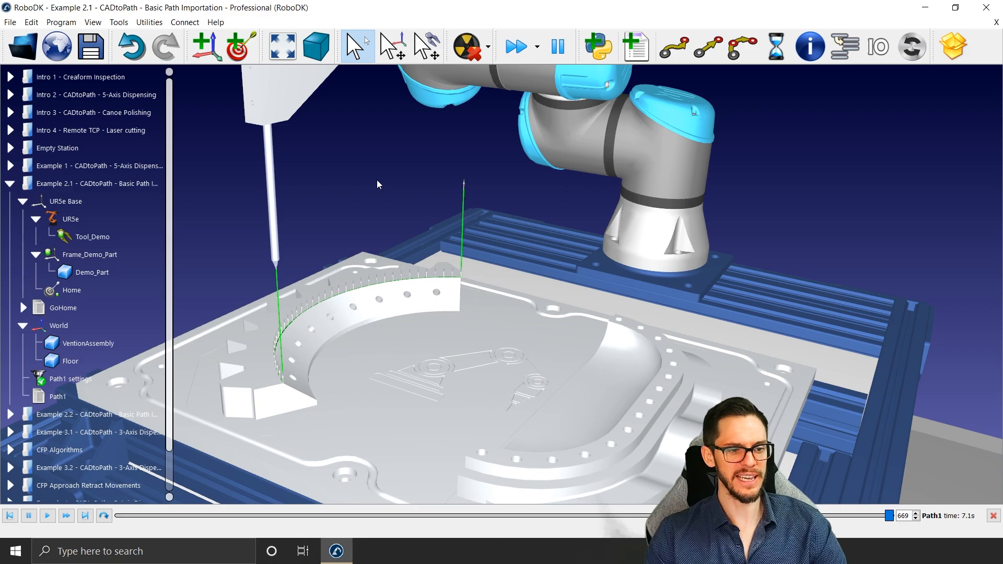
# Step: Delete the Path1 settings project and the curve along the toothed arc's upper inner edge
pyautogui.click(76, 386)
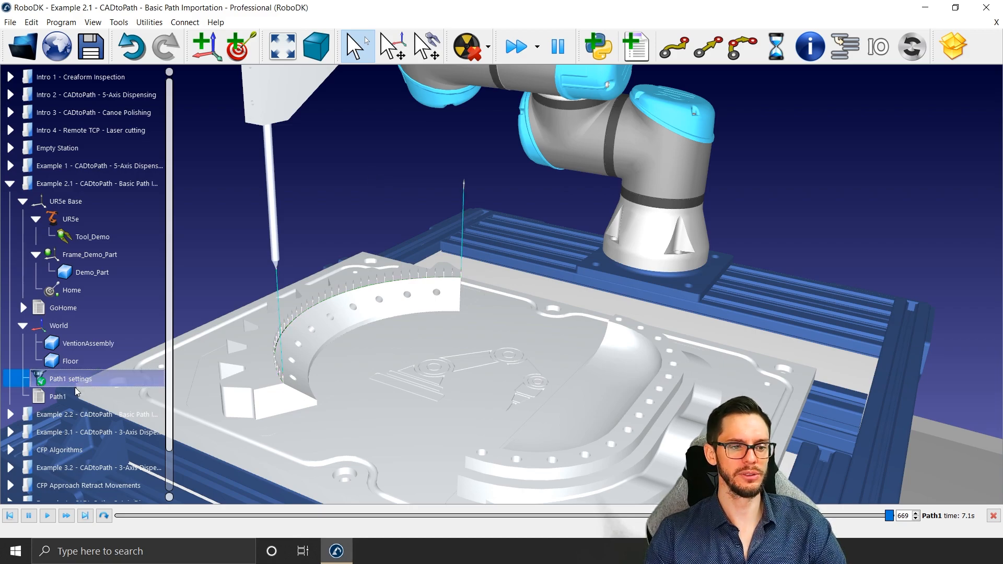
pyautogui.press('Delete')
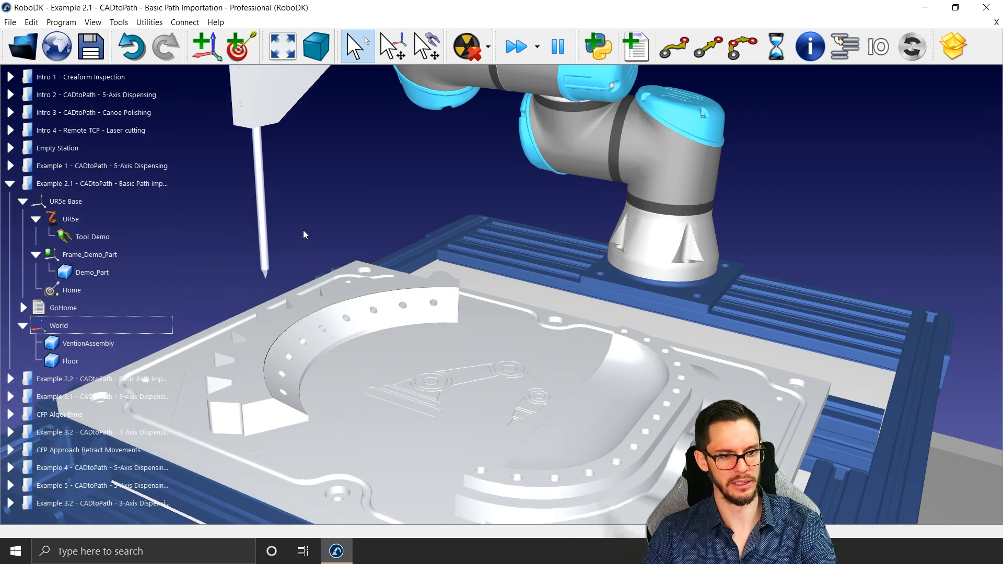
pyautogui.rightClick(339, 314)
pyautogui.click(430, 78)
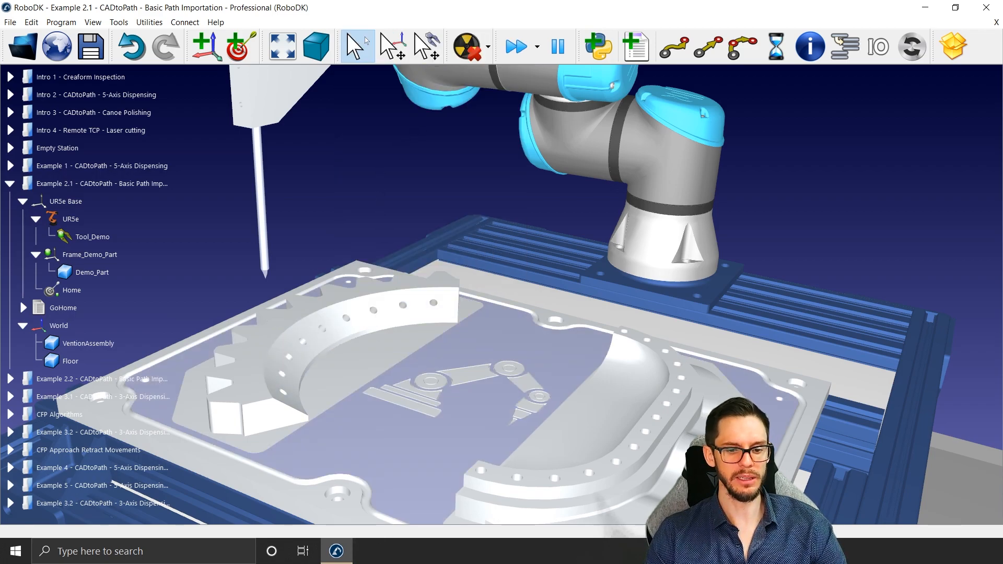
# Step: Switch to the Excel file of oil pan points and examine the X, Y, Z and i, j, k values in row 2
pyautogui.click(395, 550)
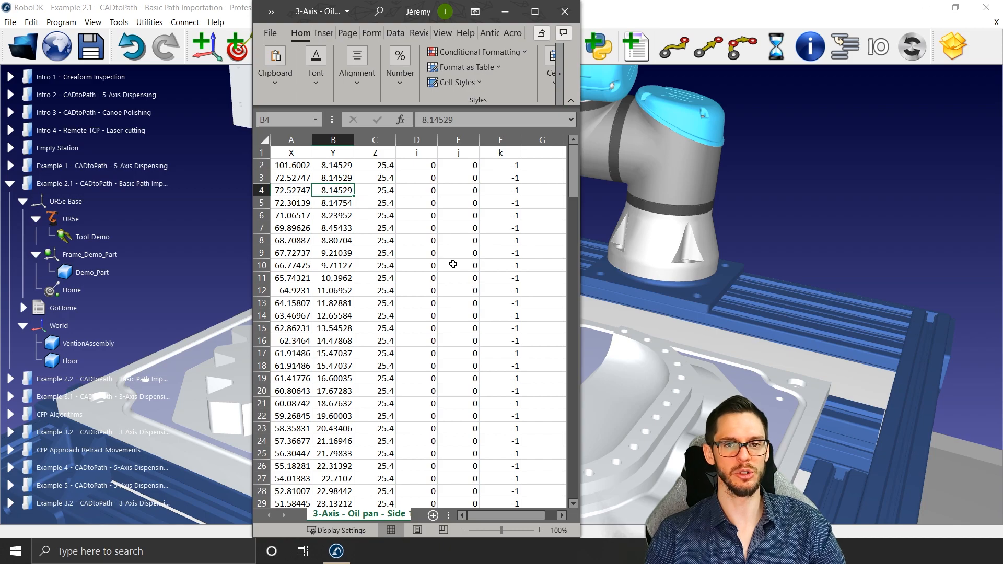
pyautogui.click(453, 264)
pyautogui.moveTo(297, 166); pyautogui.dragTo(517, 167)
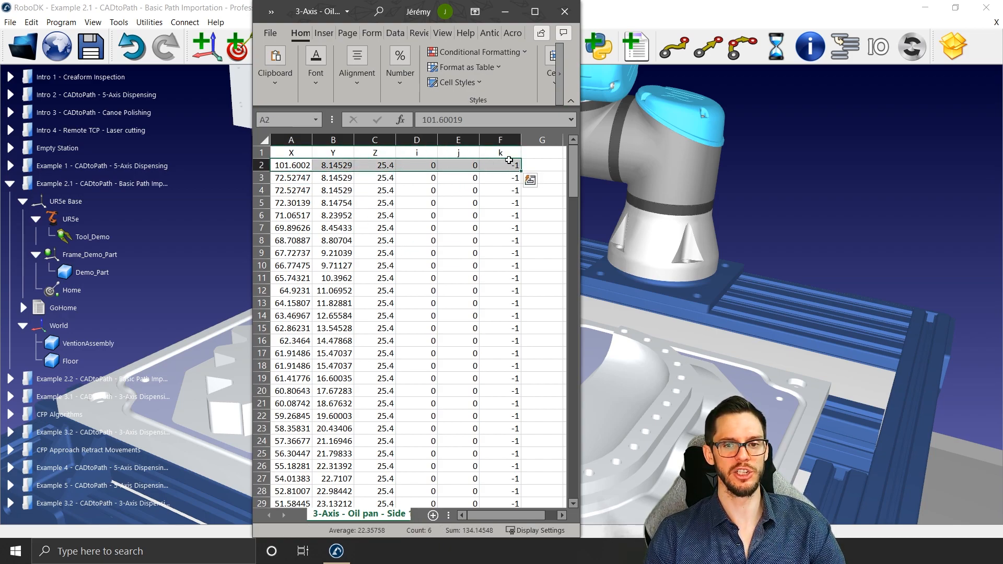
pyautogui.click(431, 164)
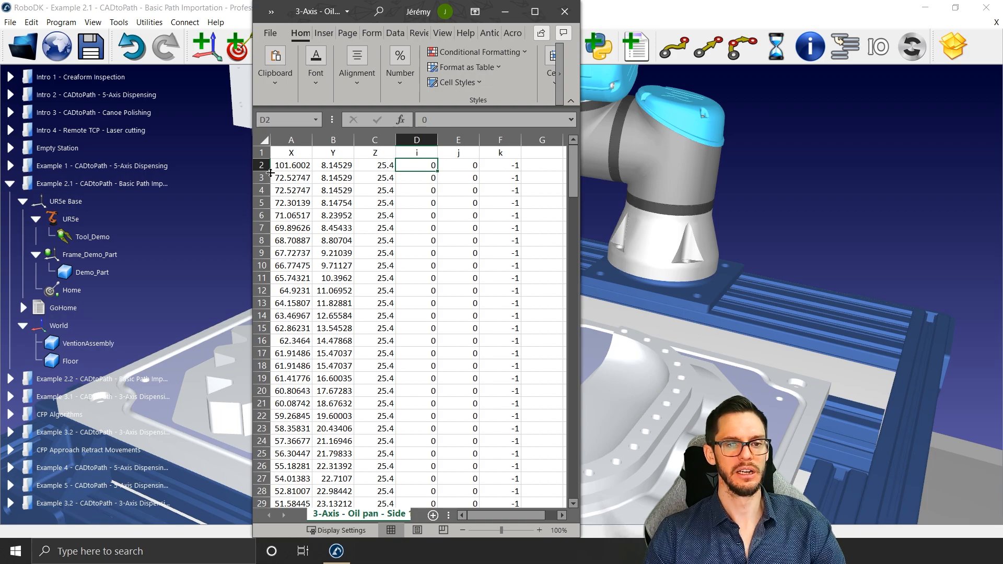
# Step: Highlight the point coordinates and normals in cells A2 to F27 and return to RoboDK
pyautogui.moveTo(275, 165); pyautogui.dragTo(487, 474)
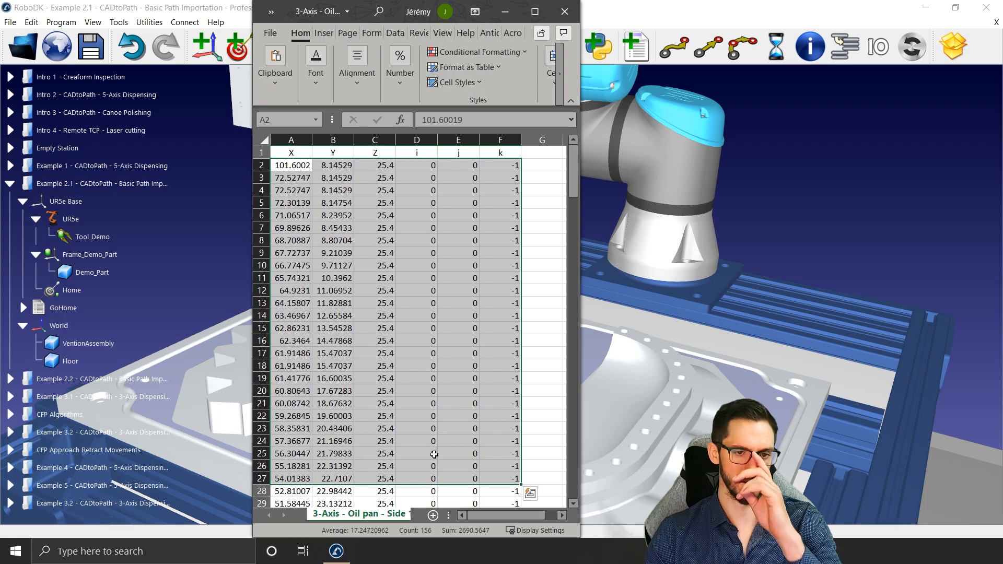
pyautogui.click(511, 19)
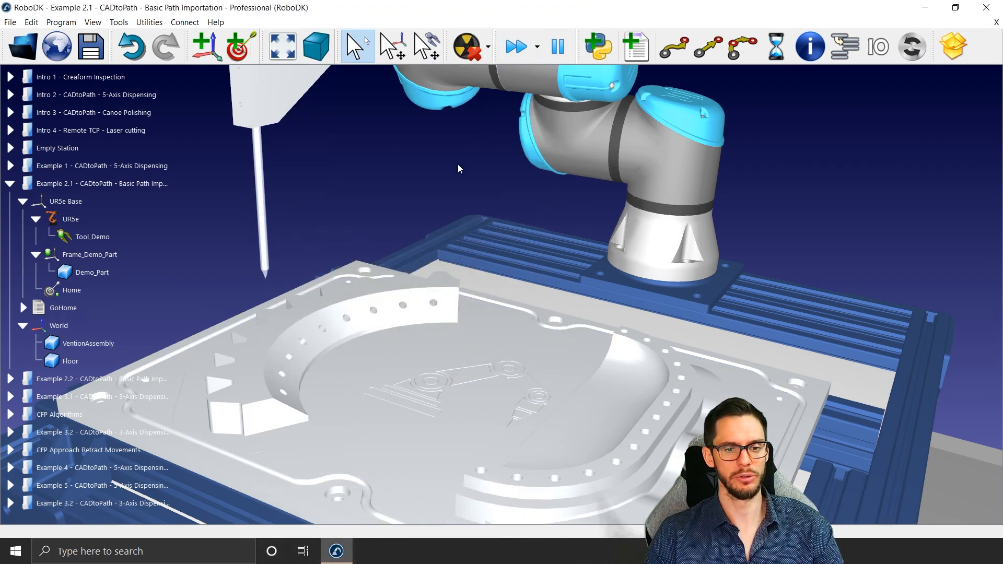
# Step: Import the curve file "Gear Round Side CSV.csv" from the "Example 2 - Import Curves" folder of "20200430 - CAD to Path - Part 2"
pyautogui.click(118, 22)
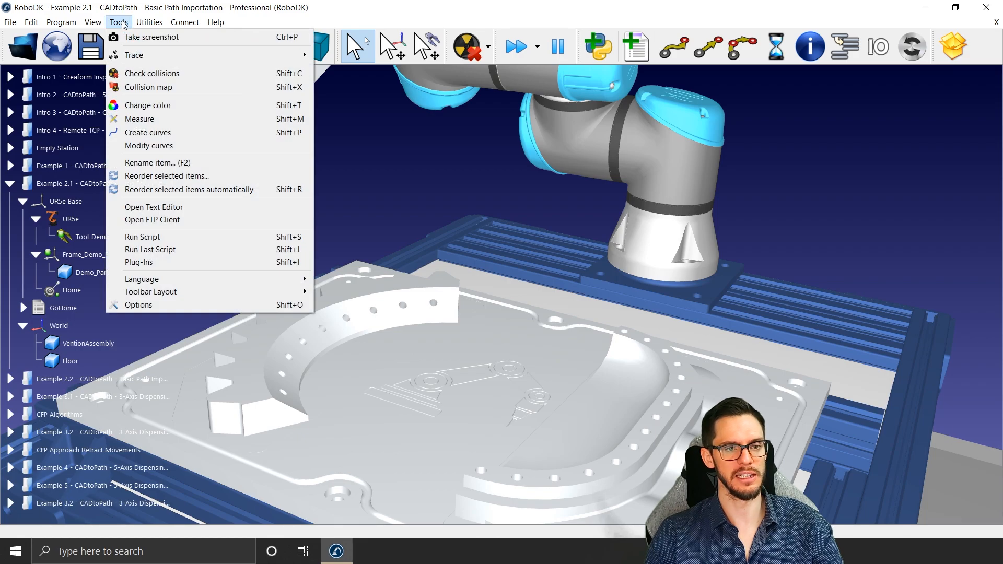
pyautogui.moveTo(149, 23)
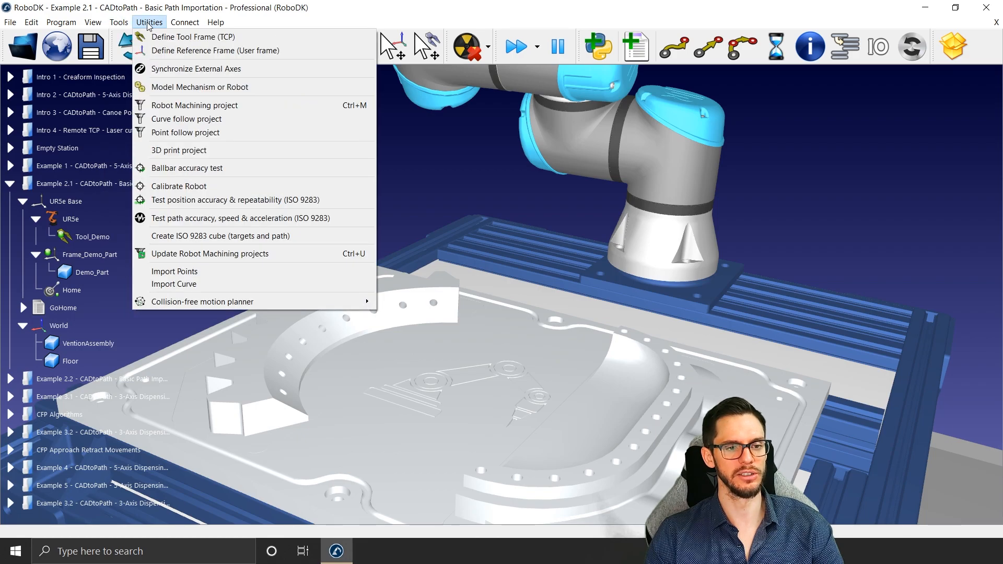
pyautogui.click(196, 286)
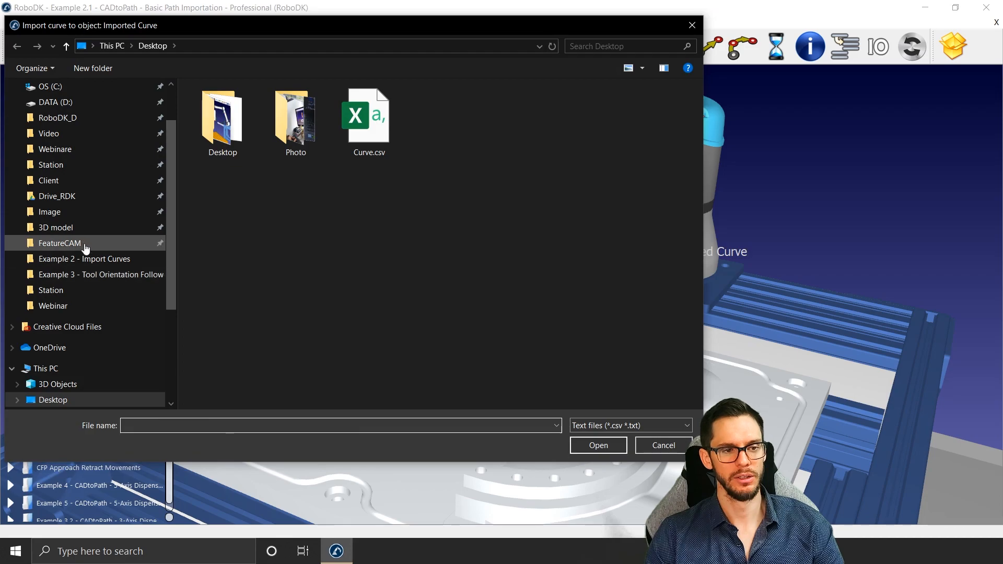
pyautogui.click(73, 150)
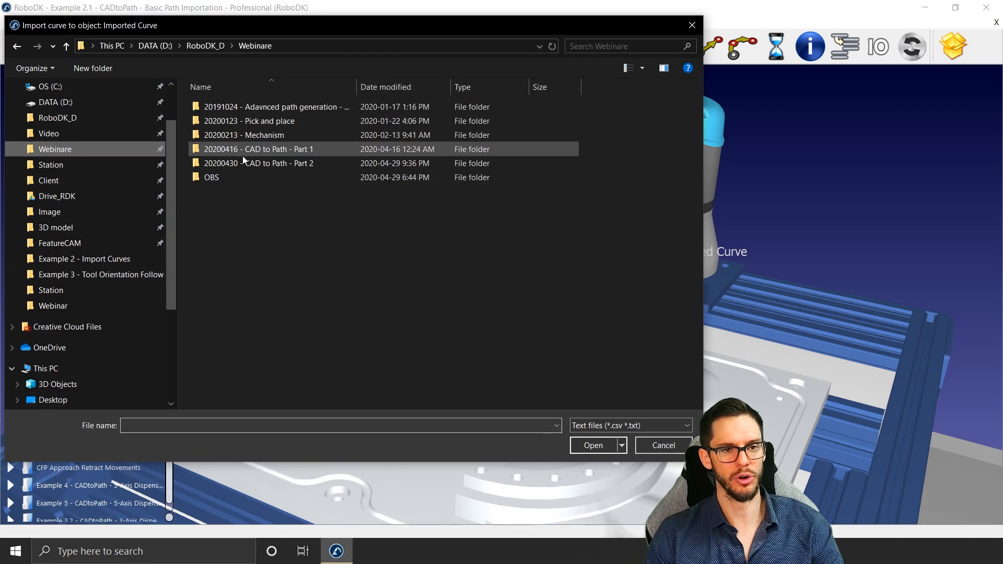
pyautogui.doubleClick(243, 162)
pyautogui.doubleClick(250, 107)
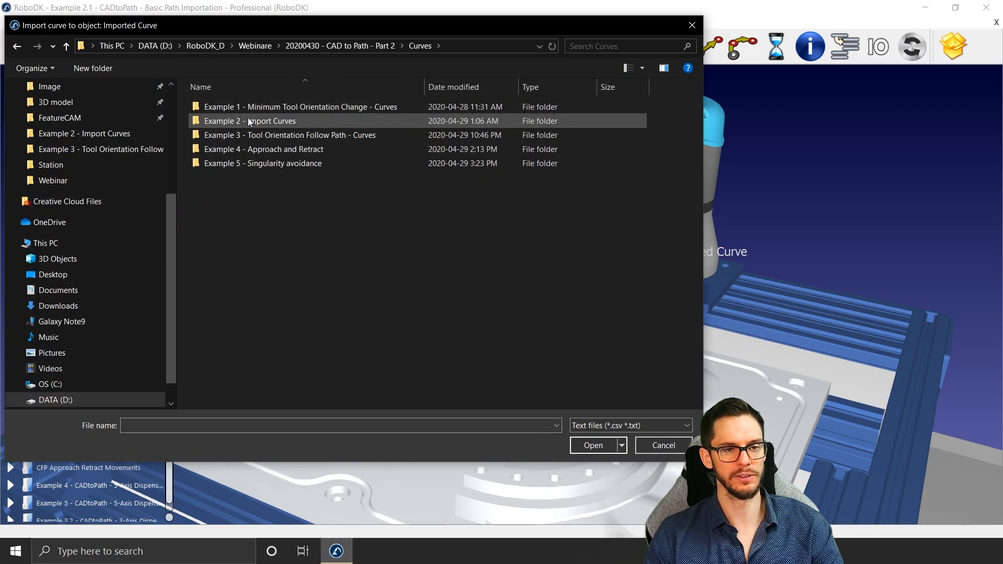
pyautogui.doubleClick(250, 121)
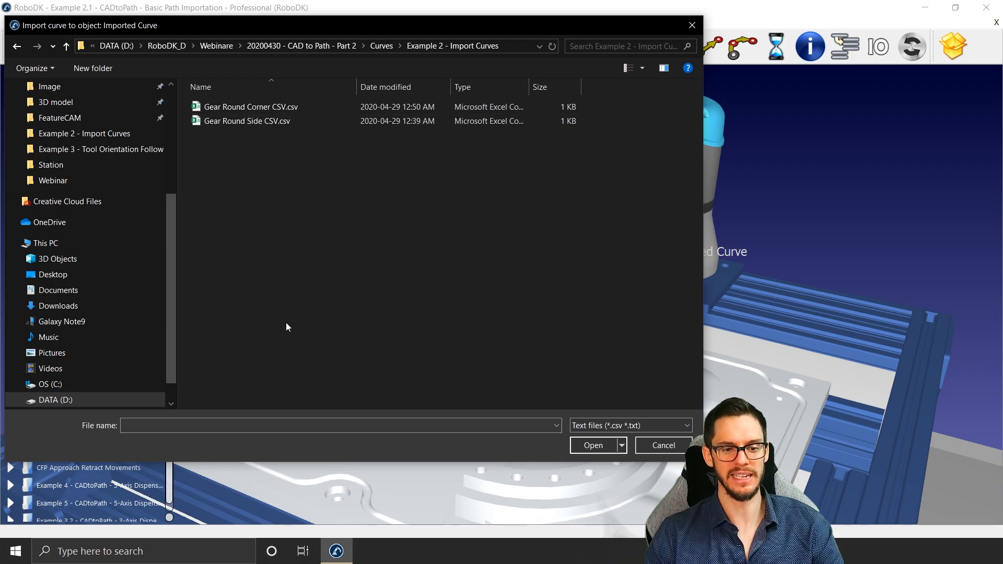
pyautogui.click(271, 107)
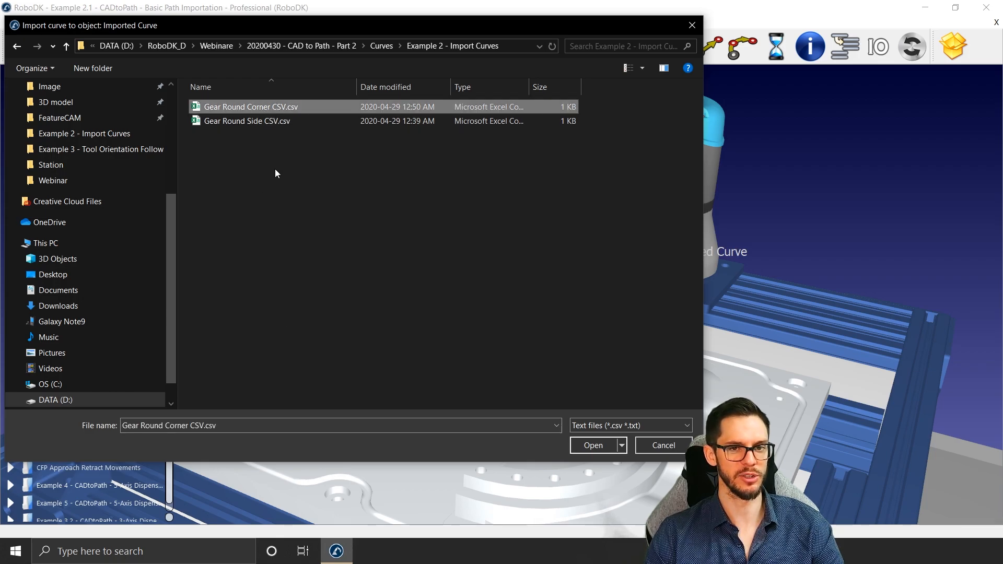
pyautogui.click(299, 122)
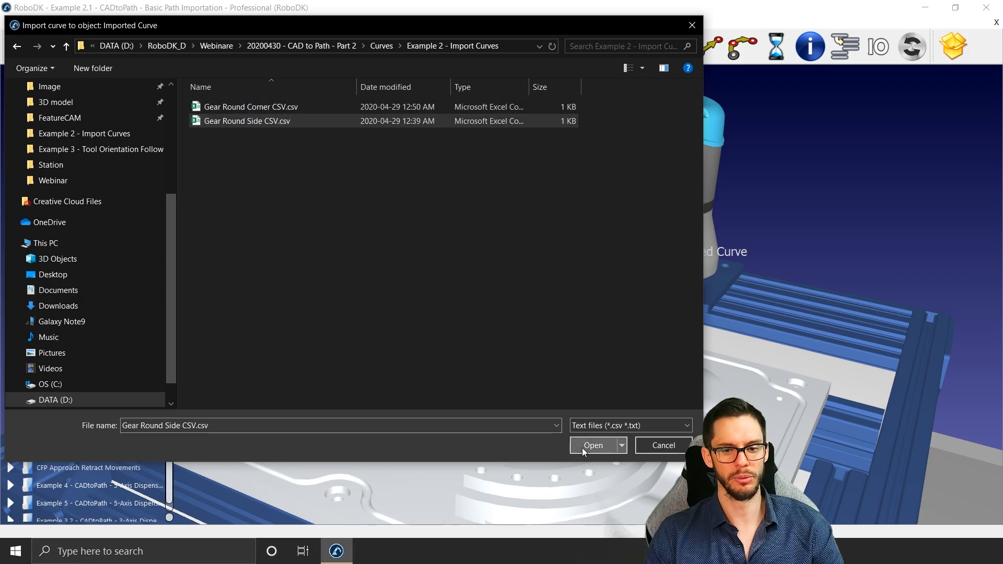
pyautogui.click(583, 445)
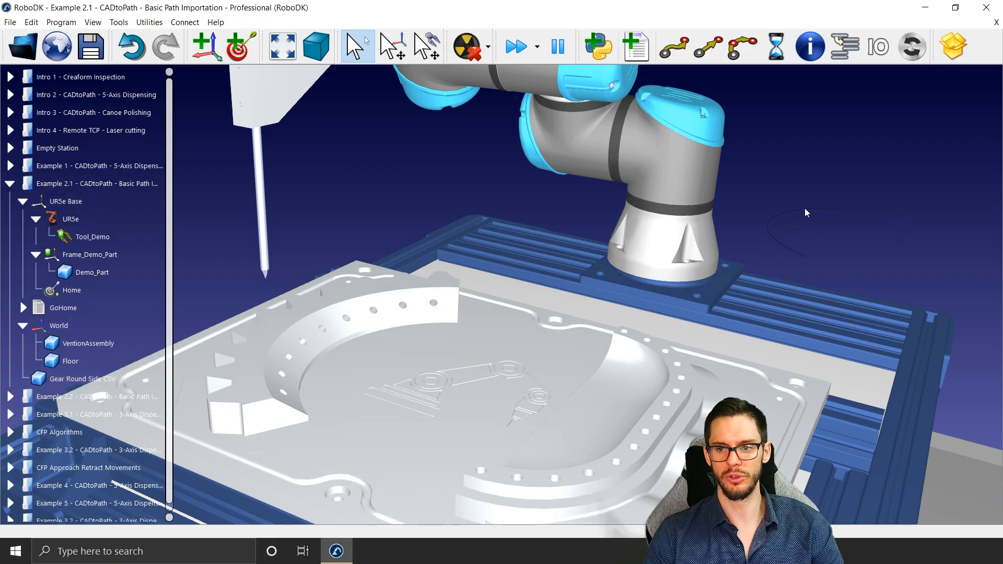
# Step: Move the imported Gear Round Side CSV curve into Frame_Demo_Part so it is placed on the demo part
pyautogui.scroll(4, 808, 222)
pyautogui.moveTo(808, 224); pyautogui.dragTo(617, 186, button='middle')
pyautogui.scroll(4, 618, 186)
pyautogui.scroll(-2, 614, 206)
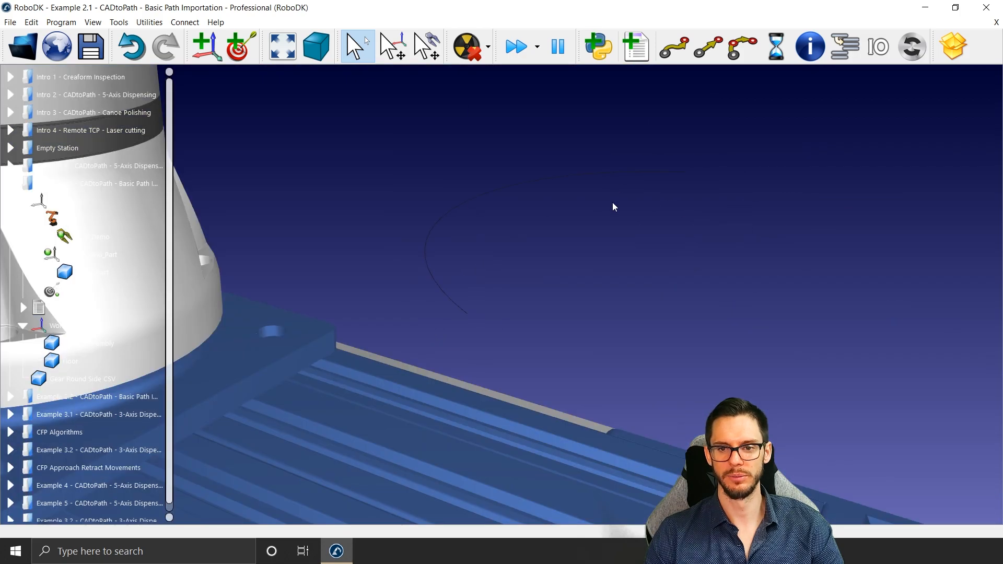
pyautogui.moveTo(533, 180)
pyautogui.scroll(-5, 533, 180)
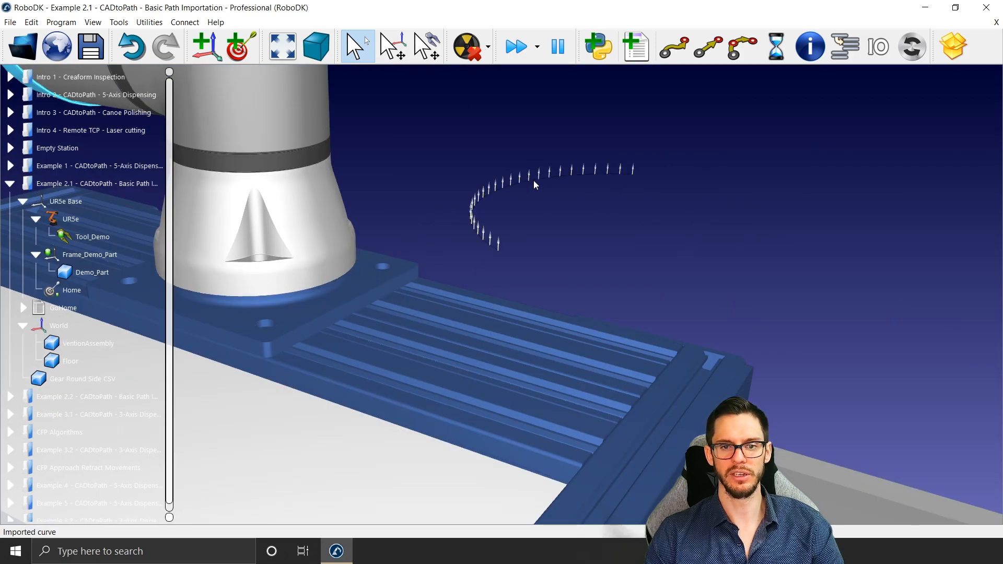
pyautogui.moveTo(484, 289); pyautogui.dragTo(717, 303, button='middle')
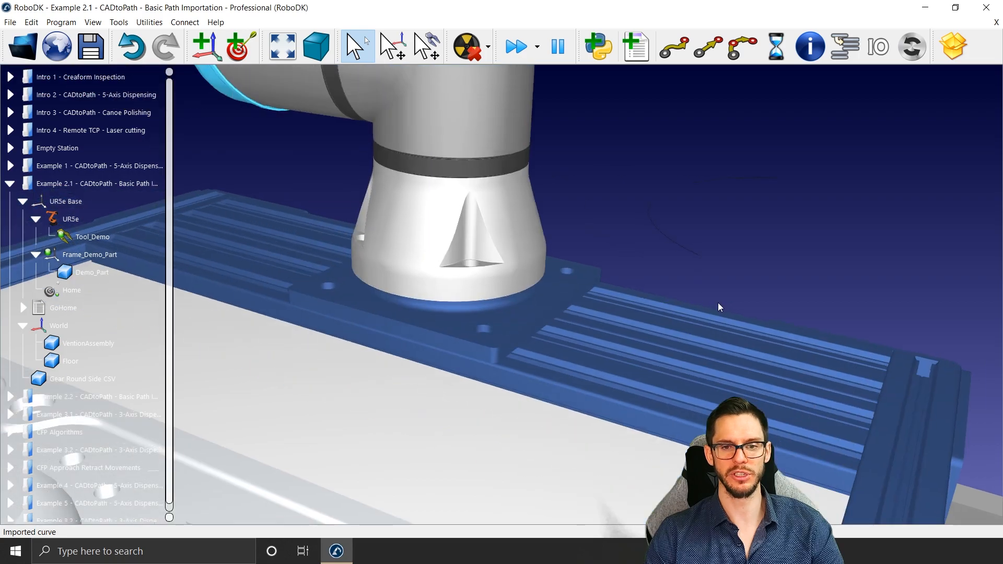
pyautogui.scroll(-6, 669, 301)
pyautogui.moveTo(82, 379); pyautogui.dragTo(88, 274)
pyautogui.scroll(5, 431, 333)
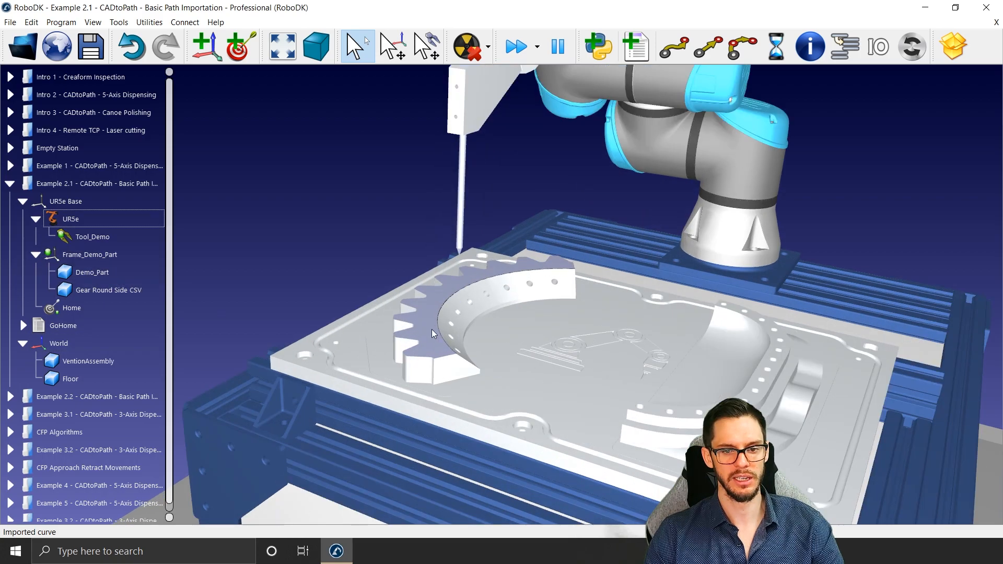
pyautogui.scroll(3, 452, 297)
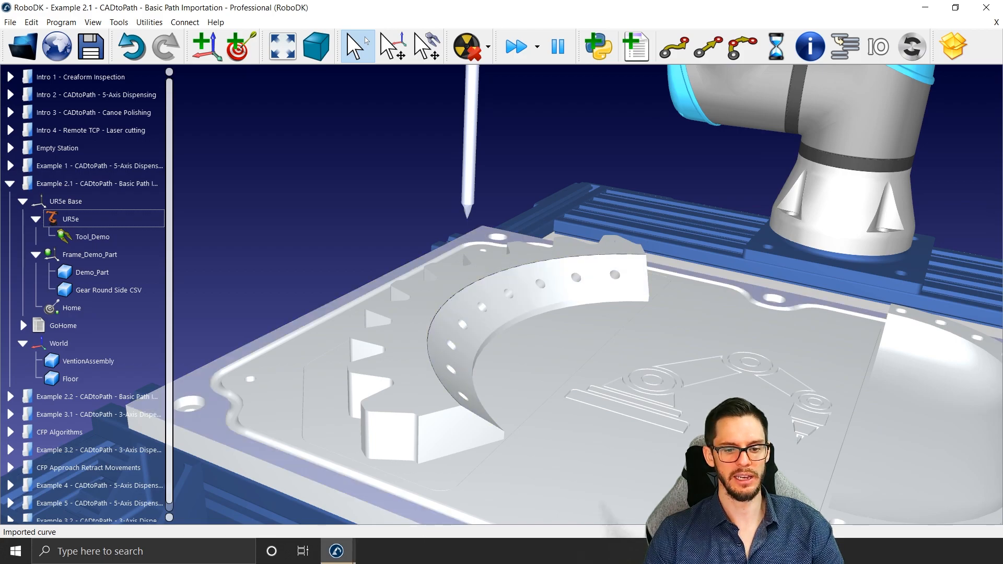
# Step: Import the curve file "Gear Round Corner CSV.csv" from the "Example 2 - Import Curves" folder
pyautogui.click(150, 22)
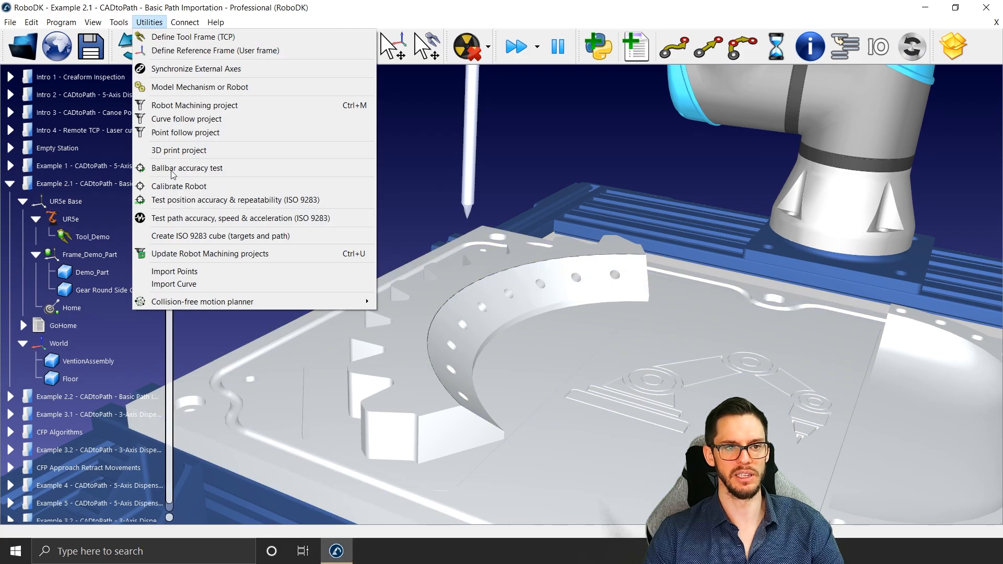
pyautogui.click(186, 287)
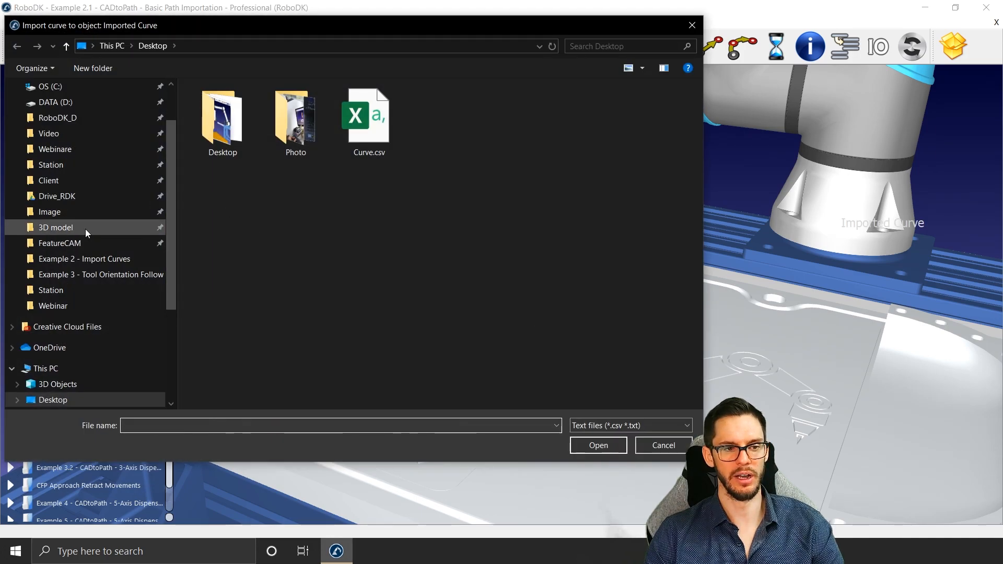
pyautogui.click(70, 153)
pyautogui.doubleClick(282, 161)
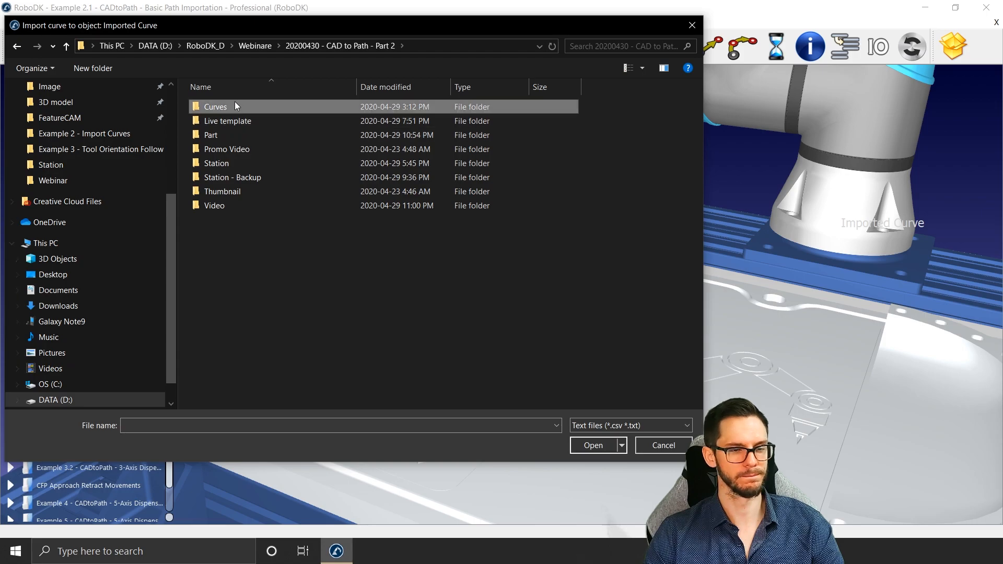
pyautogui.doubleClick(235, 106)
pyautogui.doubleClick(241, 119)
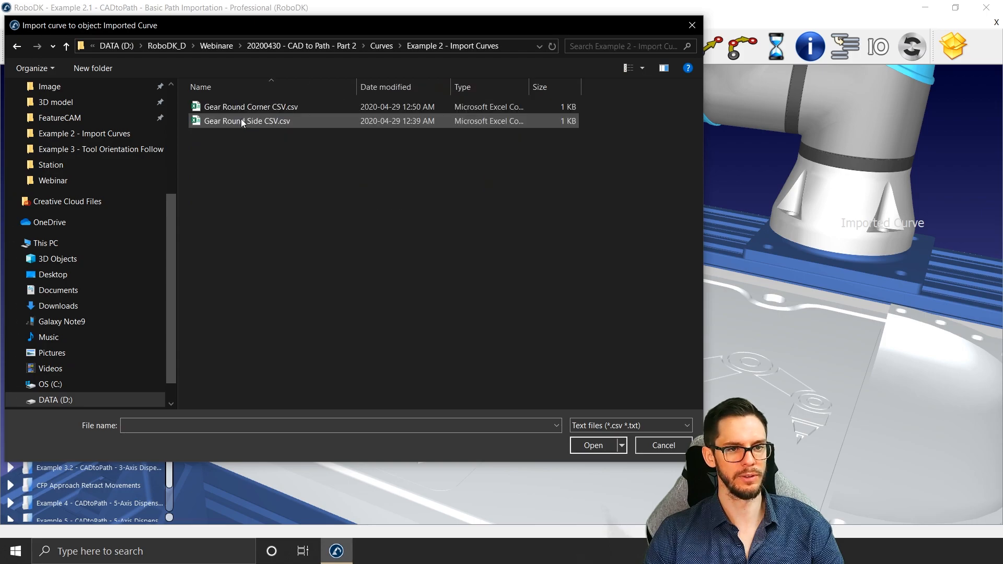
pyautogui.doubleClick(267, 108)
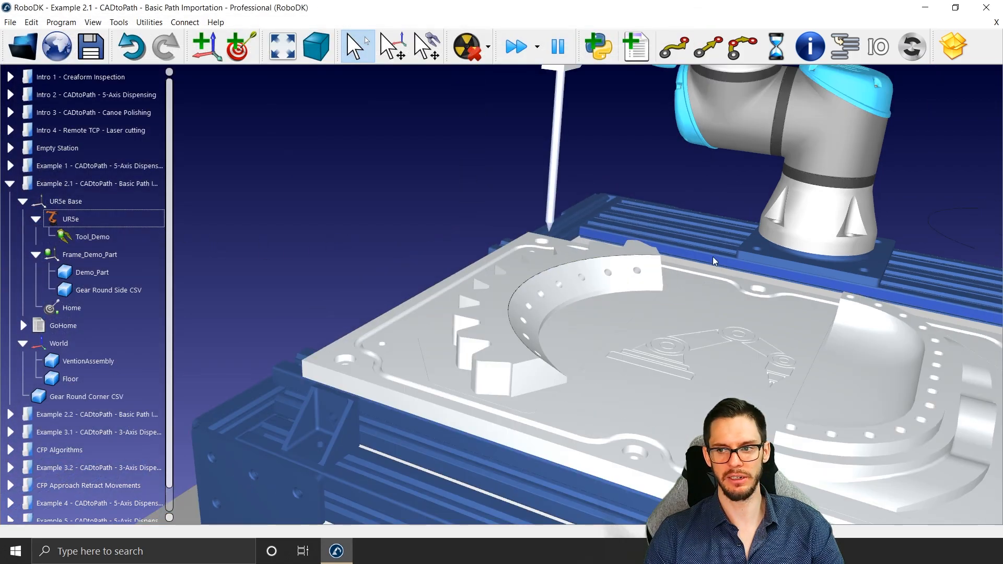
# Step: Move the imported Gear Round Corner CSV curve into Frame_Demo_Part and check both curves on the toothed arc
pyautogui.moveTo(750, 260); pyautogui.dragTo(645, 278, button='middle')
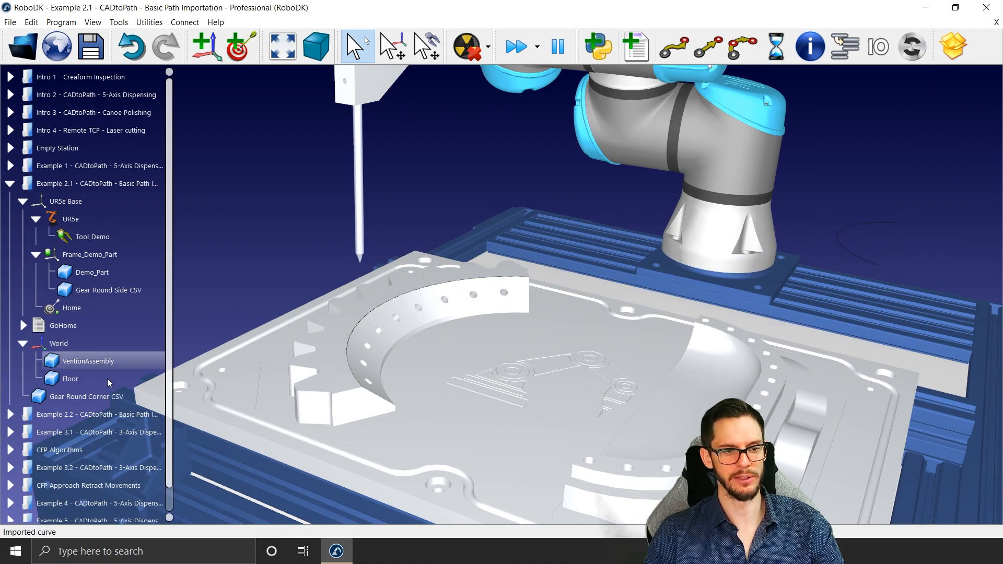
pyautogui.moveTo(83, 397); pyautogui.dragTo(105, 258)
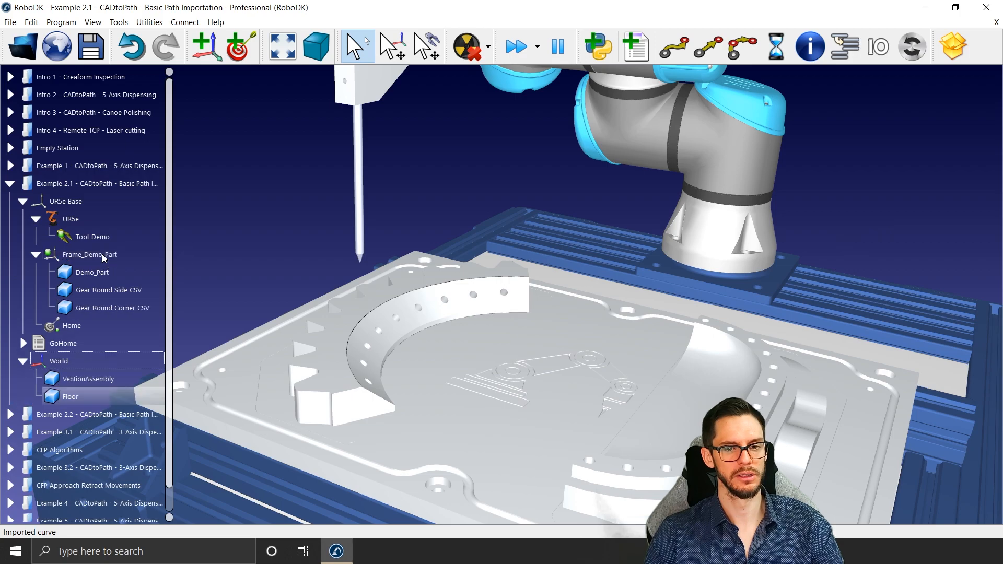
pyautogui.scroll(2, 366, 389)
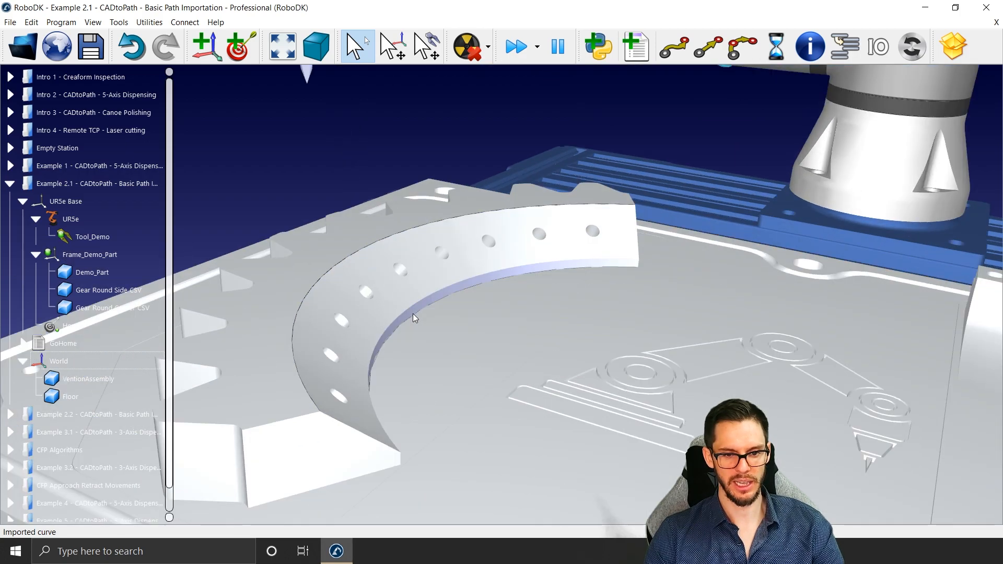
pyautogui.scroll(2, 414, 316)
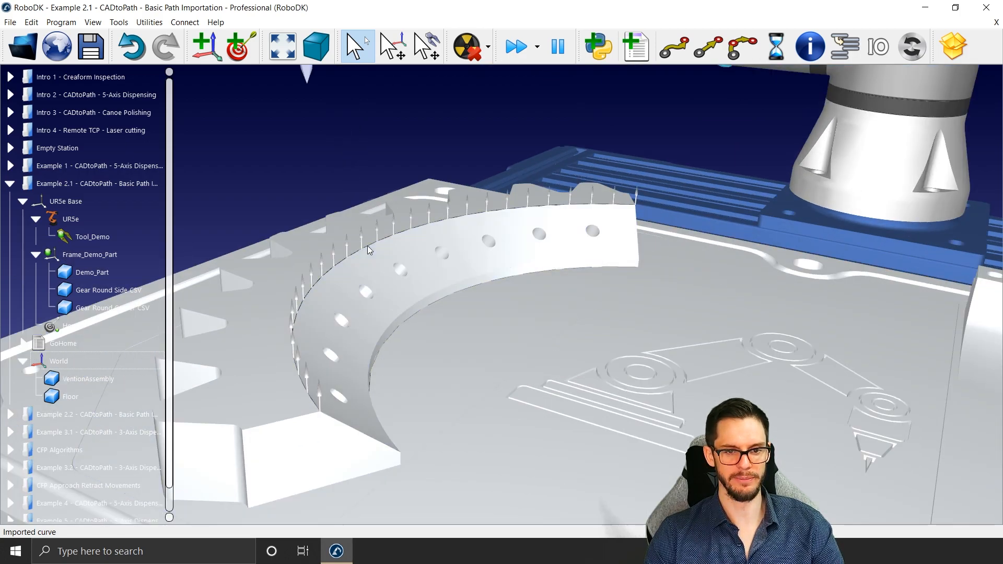
pyautogui.scroll(-4, 367, 245)
# Step: Create a curve follow project with the Gear Round Side CSV curve as its path and close the project settings
pyautogui.click(148, 23)
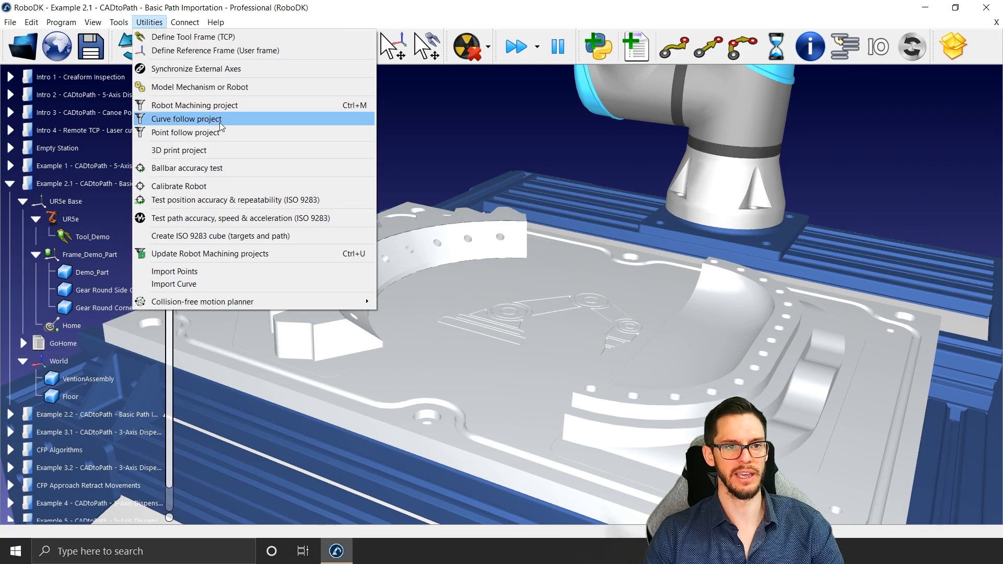
pyautogui.click(219, 122)
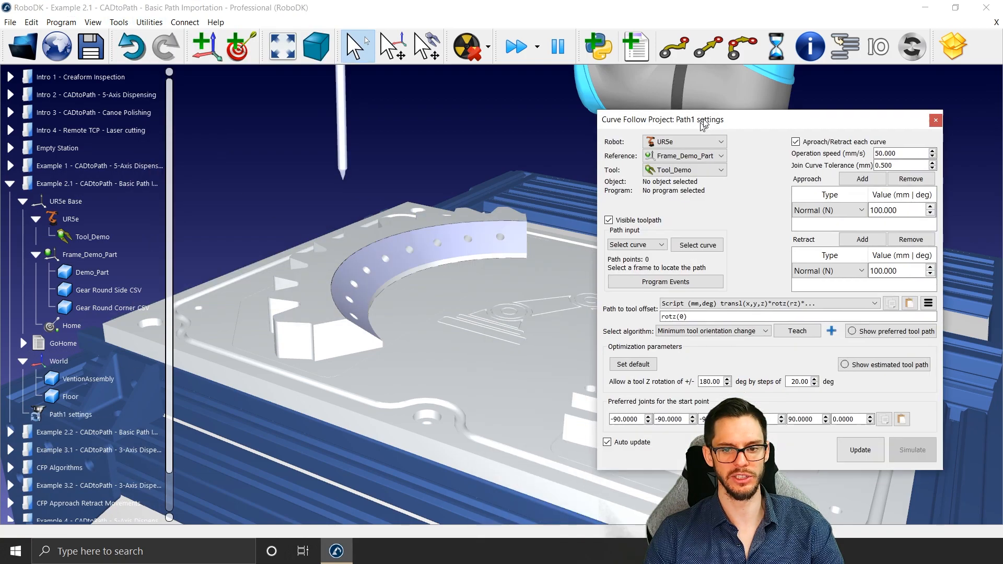
pyautogui.click(756, 190)
pyautogui.click(429, 245)
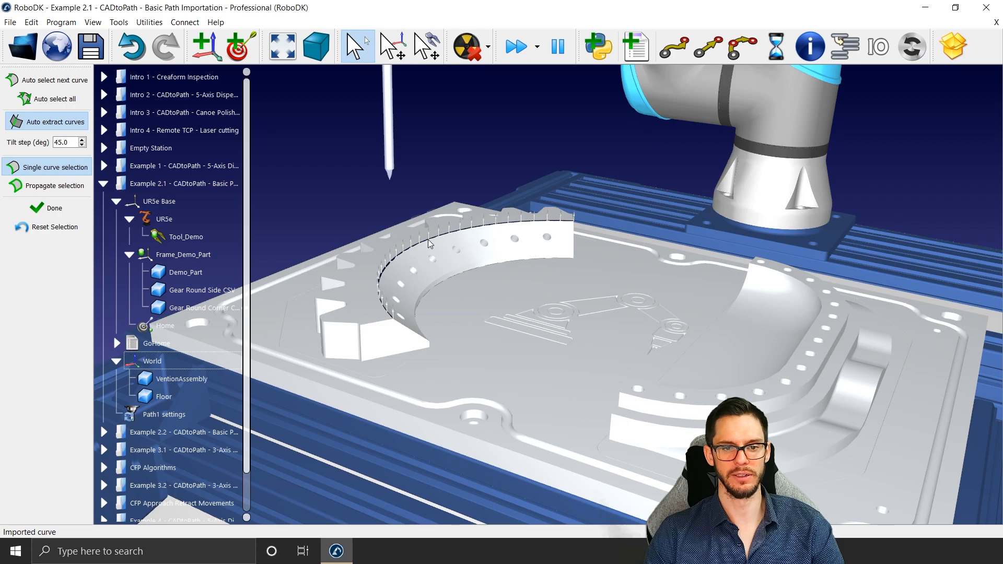
pyautogui.click(34, 209)
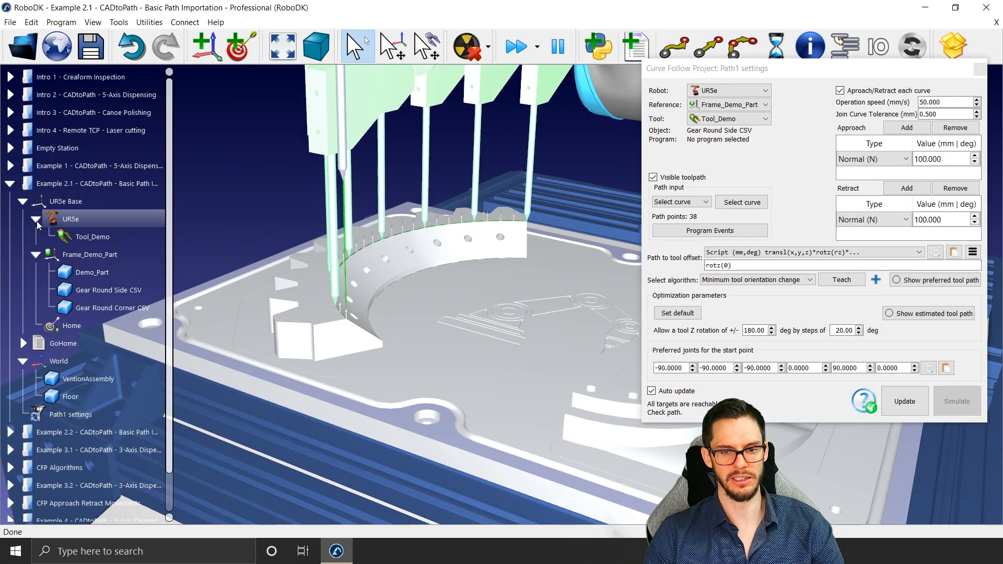
pyautogui.click(980, 69)
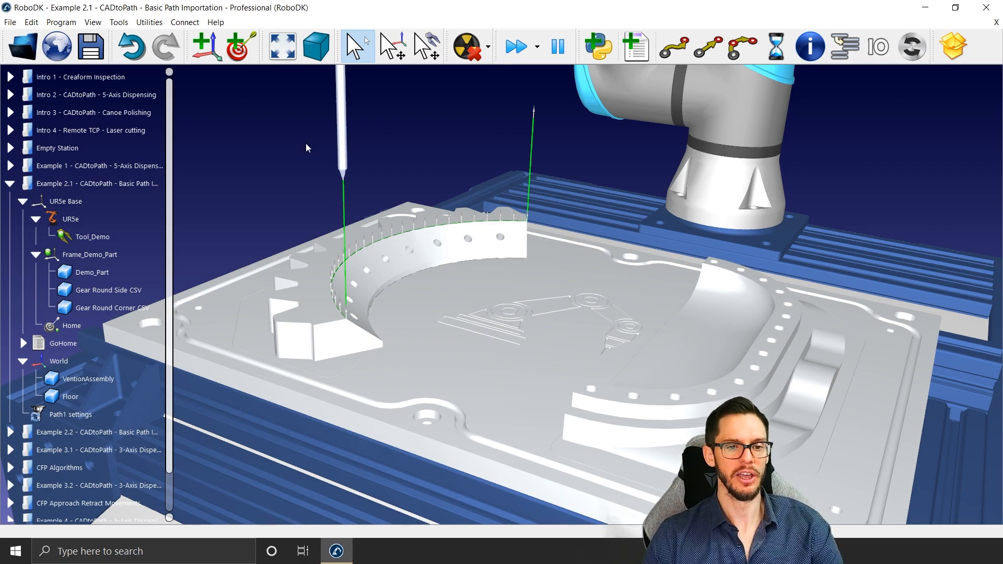
# Step: Start exporting the Gear Round Side CSV curve on the arc's upper inner edge
pyautogui.scroll(2, 306, 149)
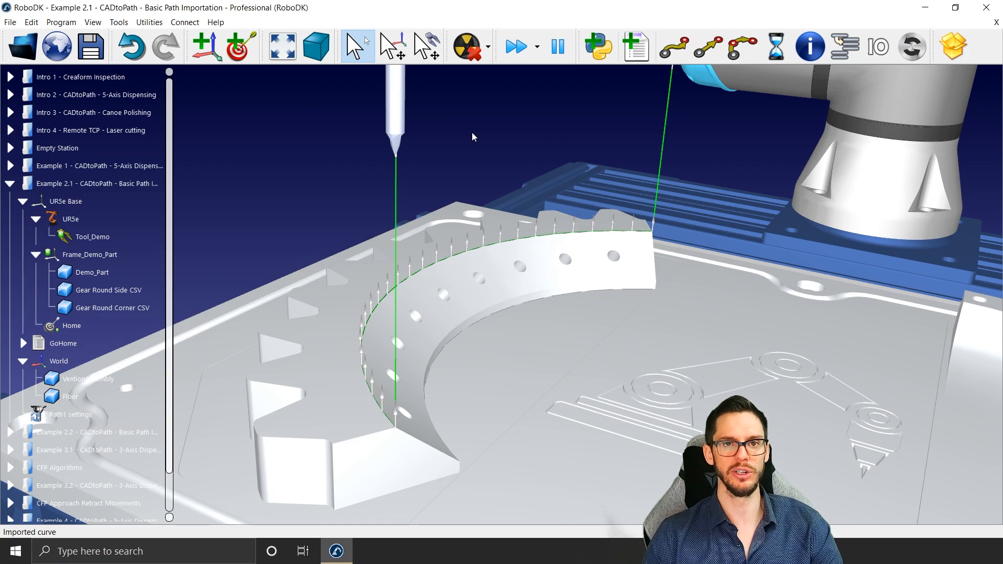
pyautogui.rightClick(495, 240)
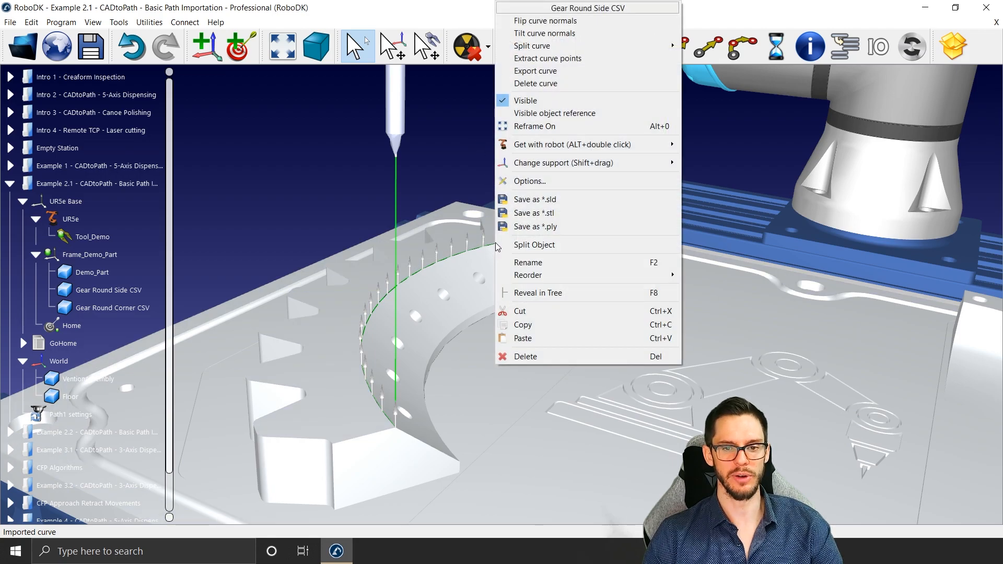
pyautogui.click(553, 72)
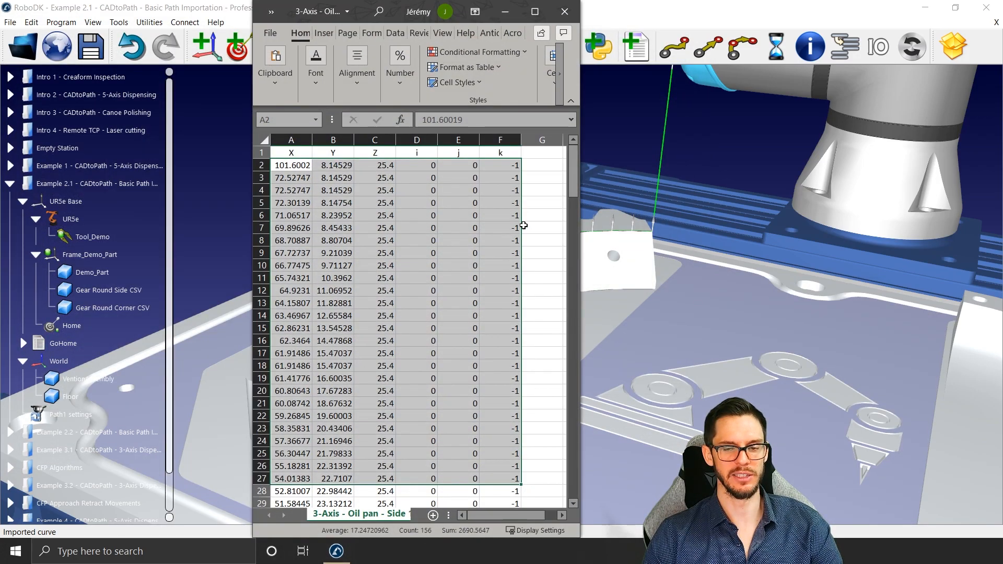
# Step: Switch to the Excel file of oil pan points and highlight the X, Y, Z, i, j and k headers in row 1
pyautogui.click(523, 225)
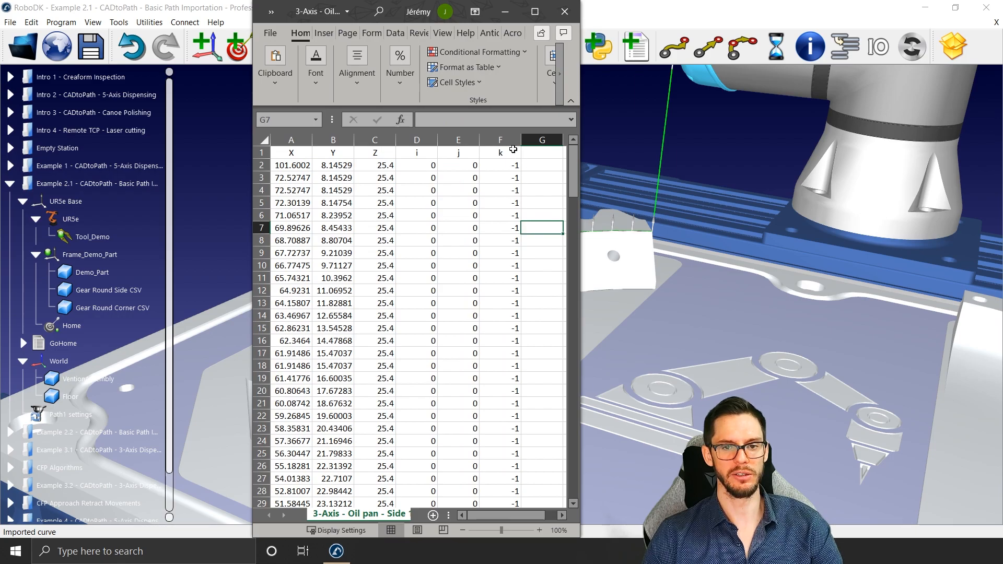
pyautogui.moveTo(513, 152); pyautogui.dragTo(282, 152)
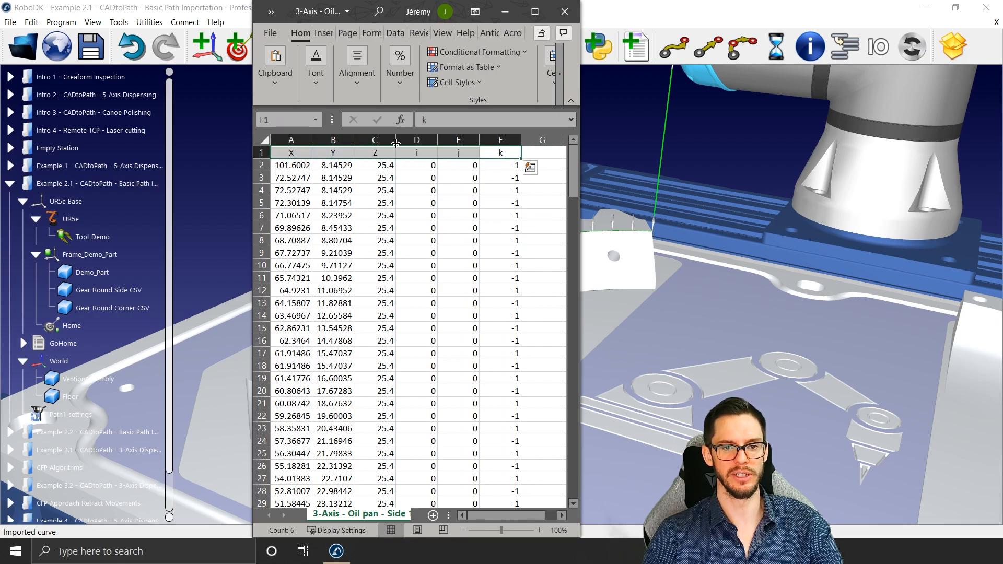
# Step: Minimize the Excel file of oil pan points without closing it and return to the RoboDK station
pyautogui.click(444, 213)
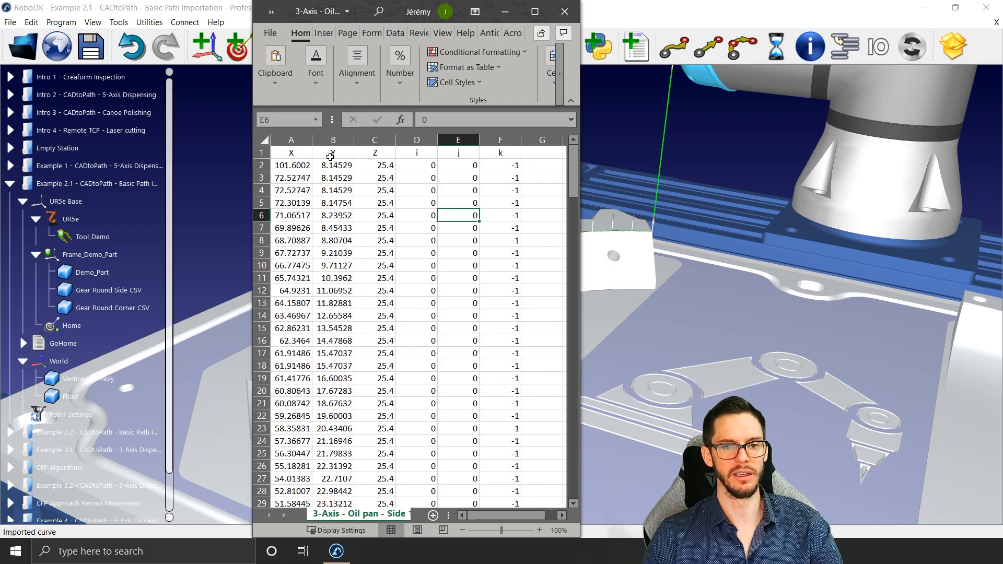
pyautogui.click(564, 11)
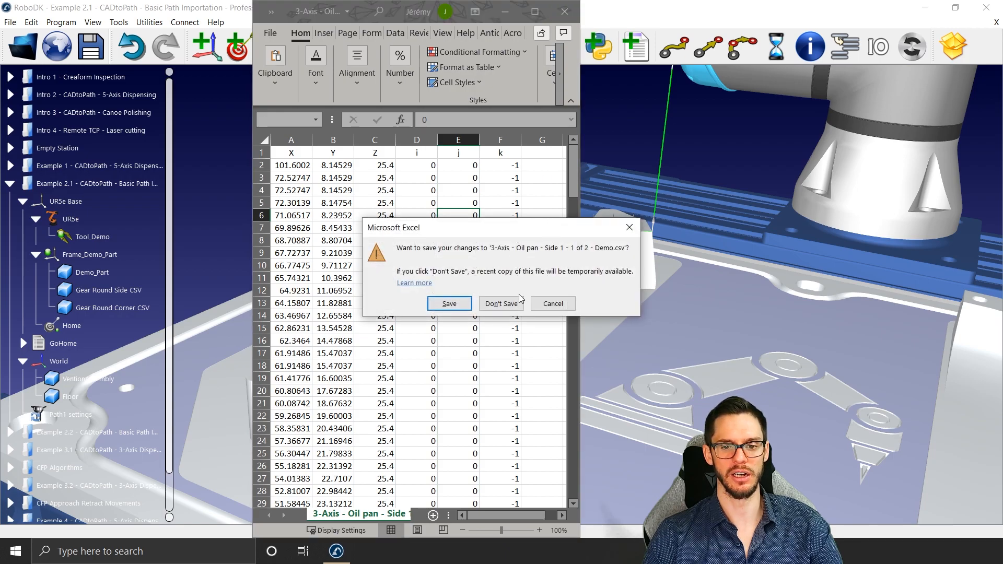
pyautogui.click(630, 227)
pyautogui.click(512, 15)
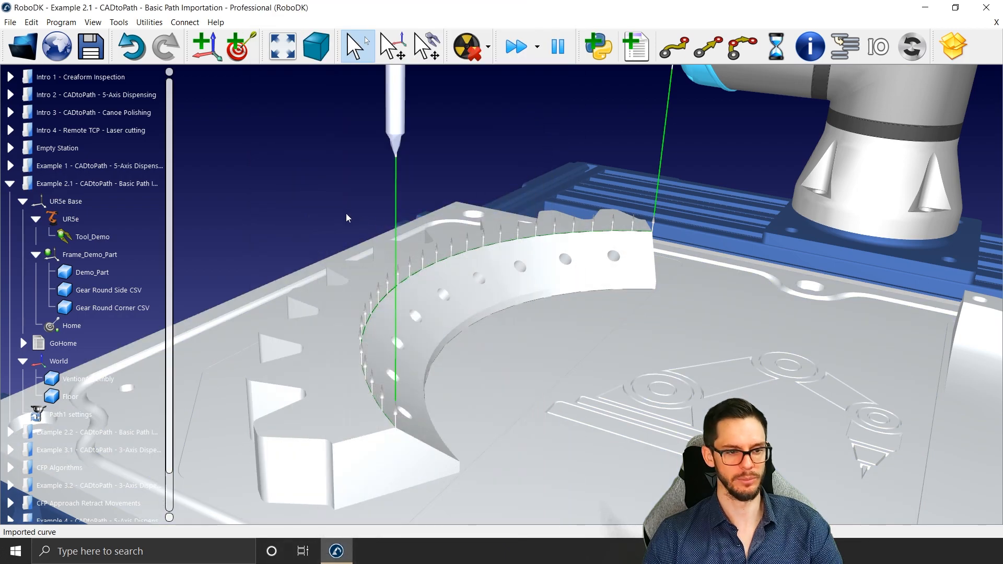
# Step: Delete Path1 settings and the Gear Round Corner CSV and Gear Round Side CSV curves from the Example 2.1 station
pyautogui.moveTo(378, 297); pyautogui.dragTo(347, 272, button='right')
pyautogui.scroll(-3, 348, 269)
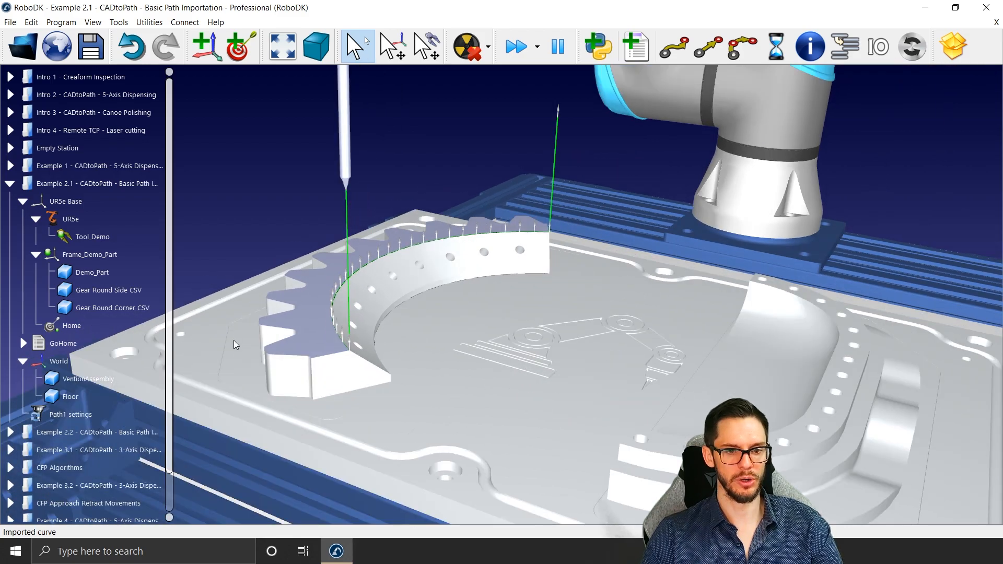
pyautogui.click(98, 407)
pyautogui.press('Delete')
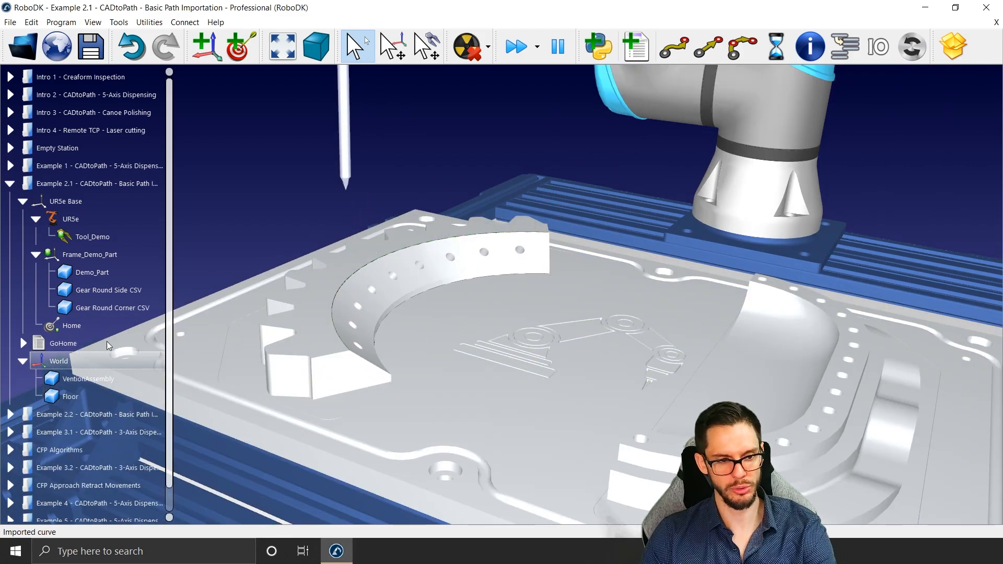
pyautogui.click(116, 309)
pyautogui.press('Delete')
pyautogui.click(110, 289)
pyautogui.press('Delete')
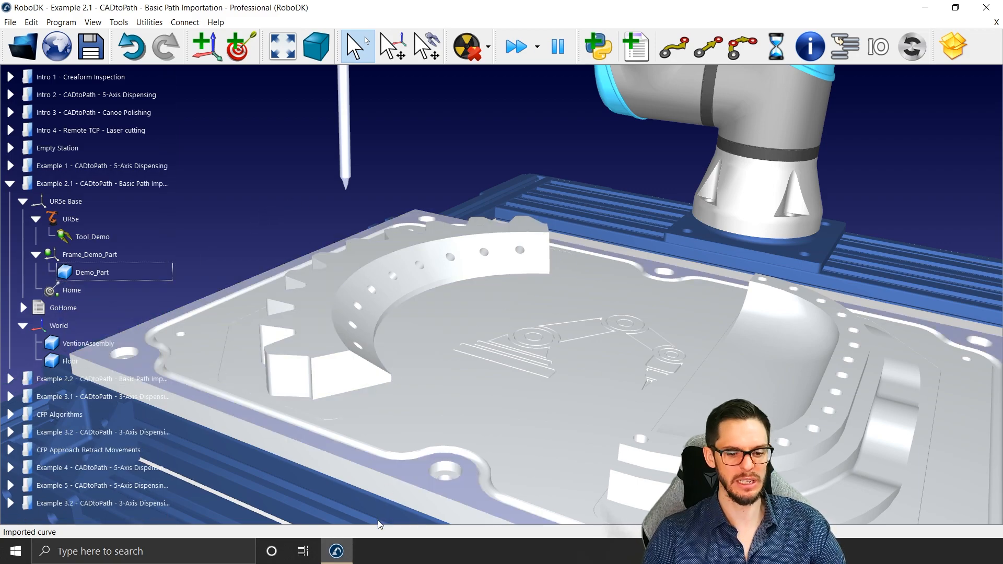
# Step: Switch to the Import Path Demo Part assembly in SOLIDWORKS, highlight CompCurve1 on the base plate, and clear the selection
pyautogui.moveTo(366, 551)
pyautogui.click(335, 514)
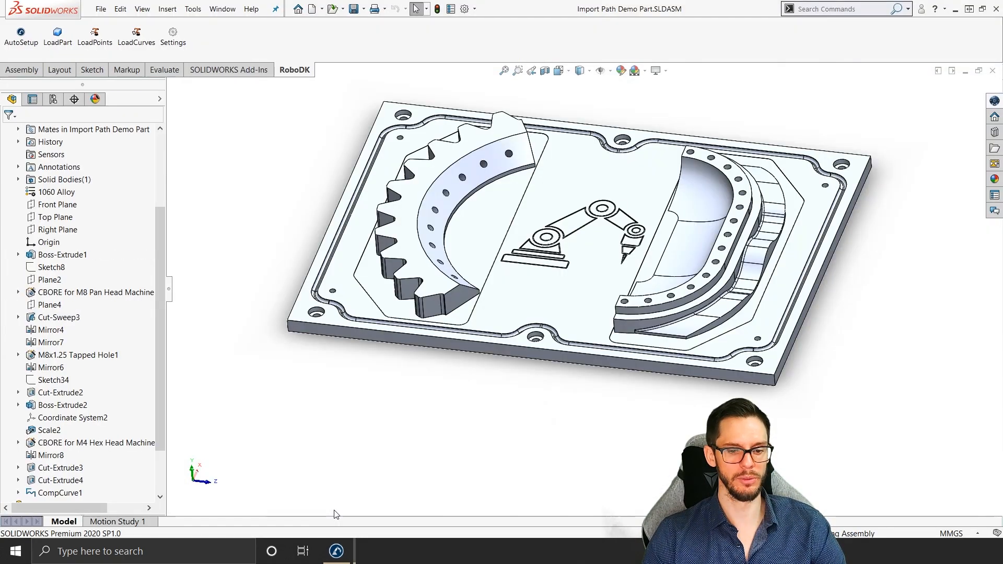
pyautogui.scroll(-3, 612, 151)
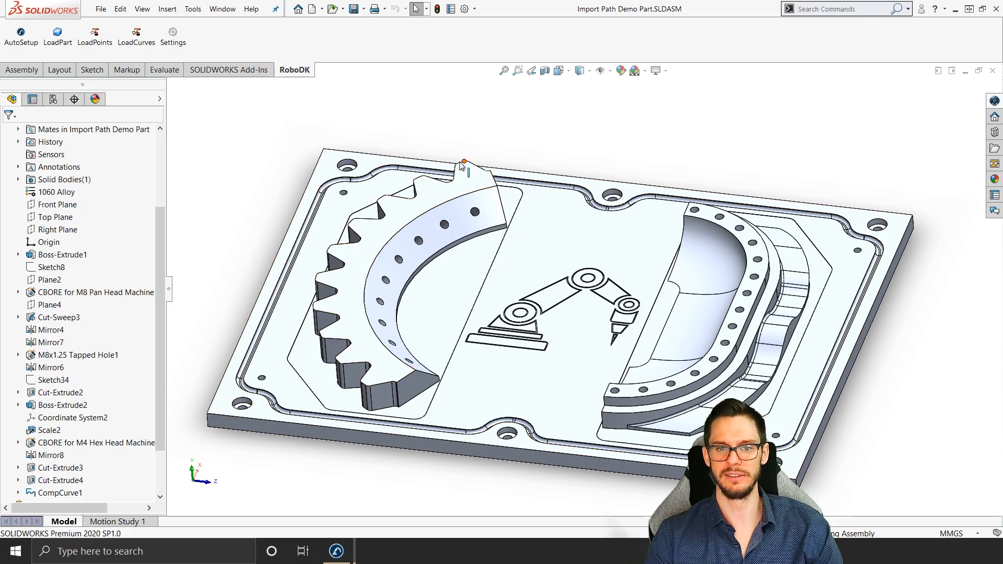
pyautogui.click(73, 493)
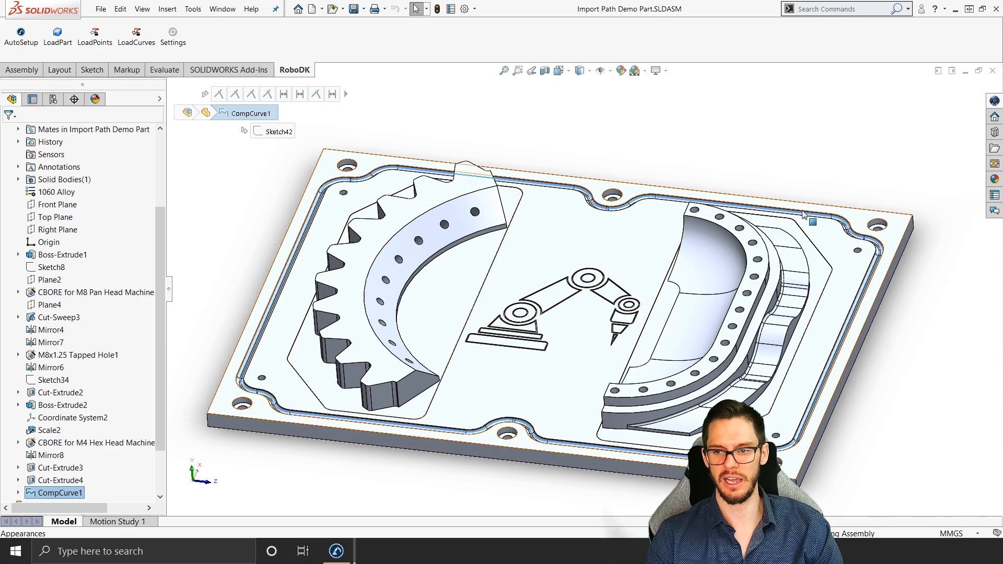
pyautogui.click(212, 162)
# Step: Load CompCurve1 into RoboDK with the RoboDK plug-in, adding the base plate's large upper face for the surface normals
pyautogui.click(136, 37)
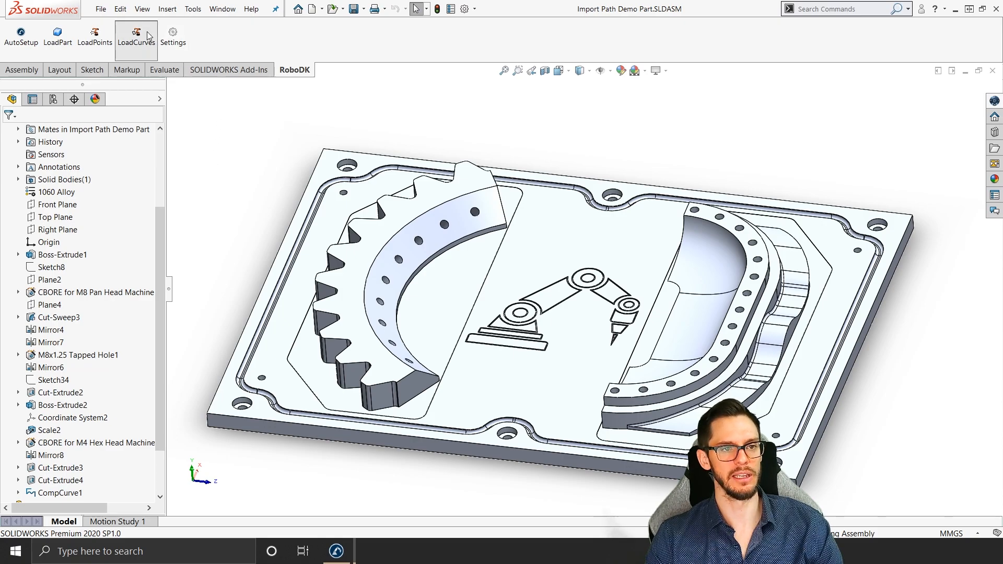
pyautogui.scroll(-2, 229, 236)
pyautogui.click(242, 488)
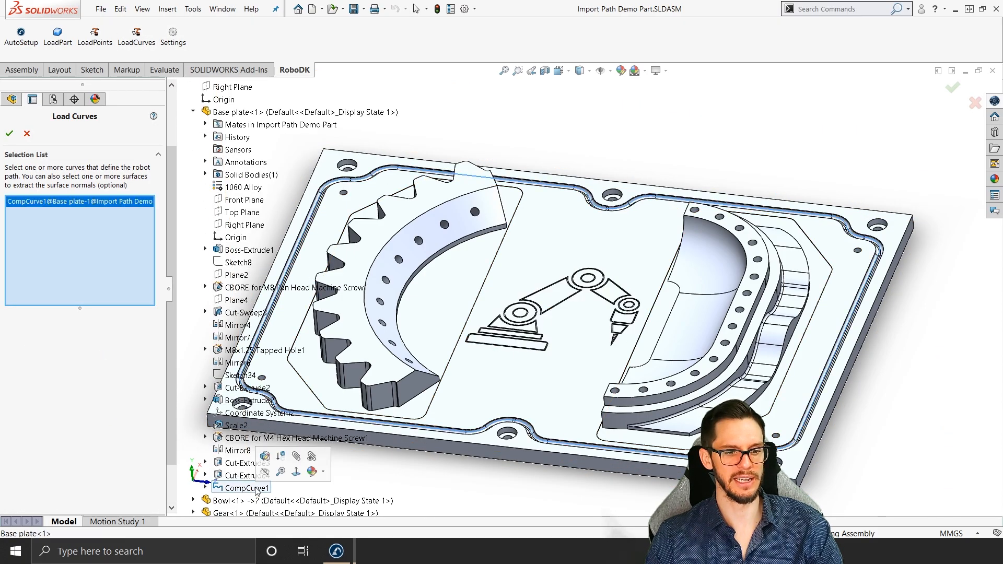
pyautogui.moveTo(434, 451); pyautogui.dragTo(396, 424, button='middle')
pyautogui.click(364, 367)
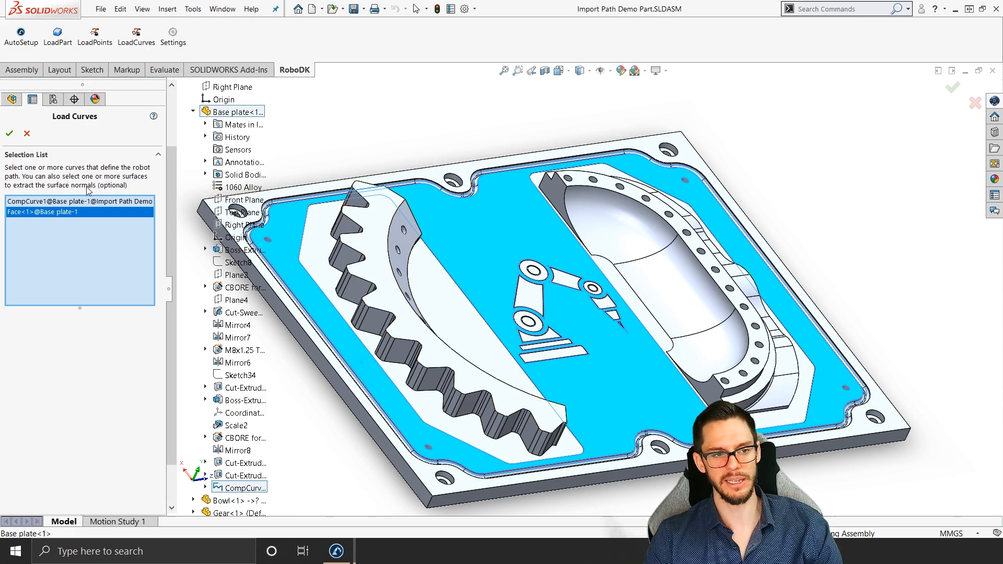
pyautogui.click(10, 135)
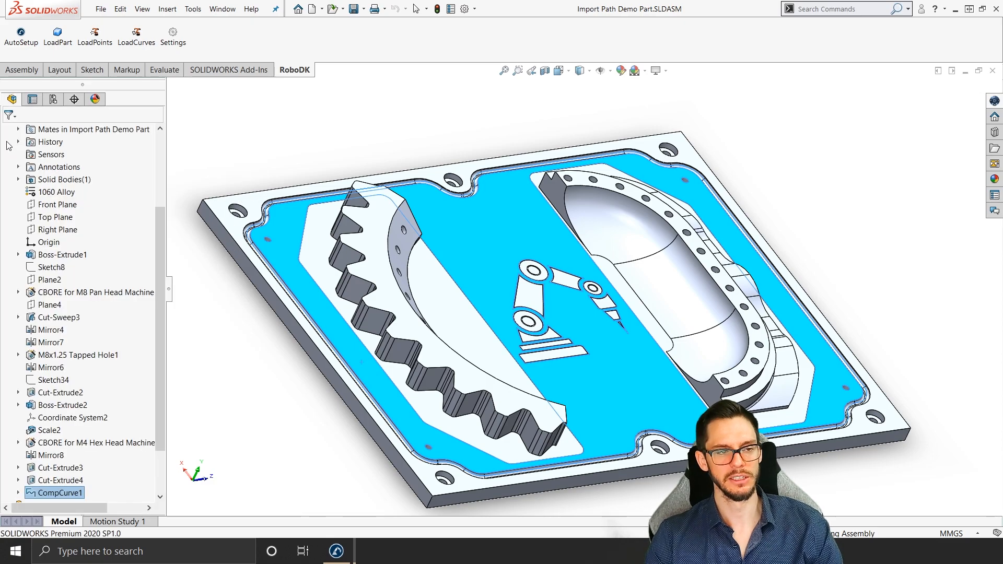
# Step: Switch to RoboDK, simulate the Path_Plugin program around the plate's groove, and stop the simulation
pyautogui.click(337, 551)
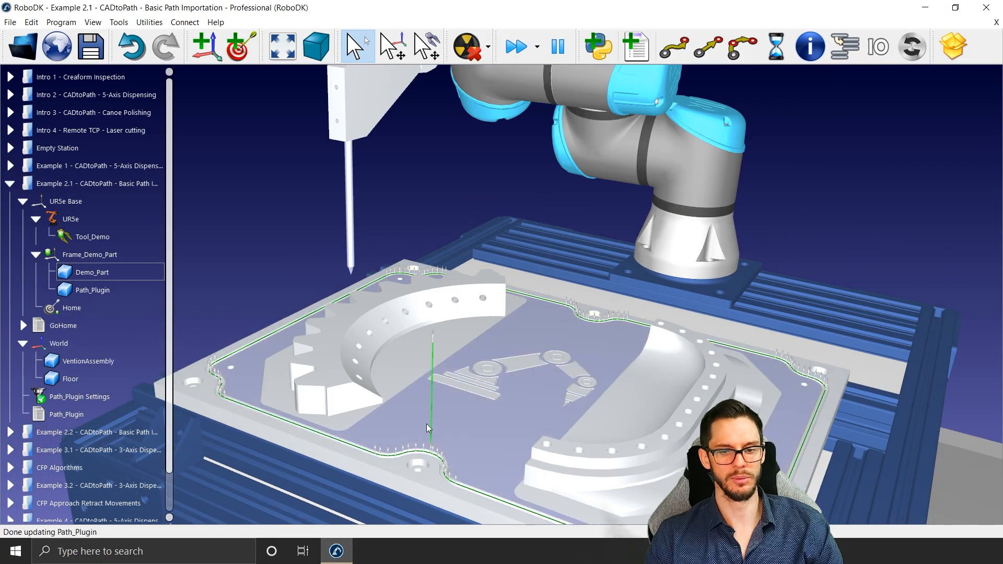
pyautogui.scroll(-3, 426, 429)
pyautogui.moveTo(448, 356); pyautogui.dragTo(415, 296, button='right')
pyautogui.scroll(4, 415, 296)
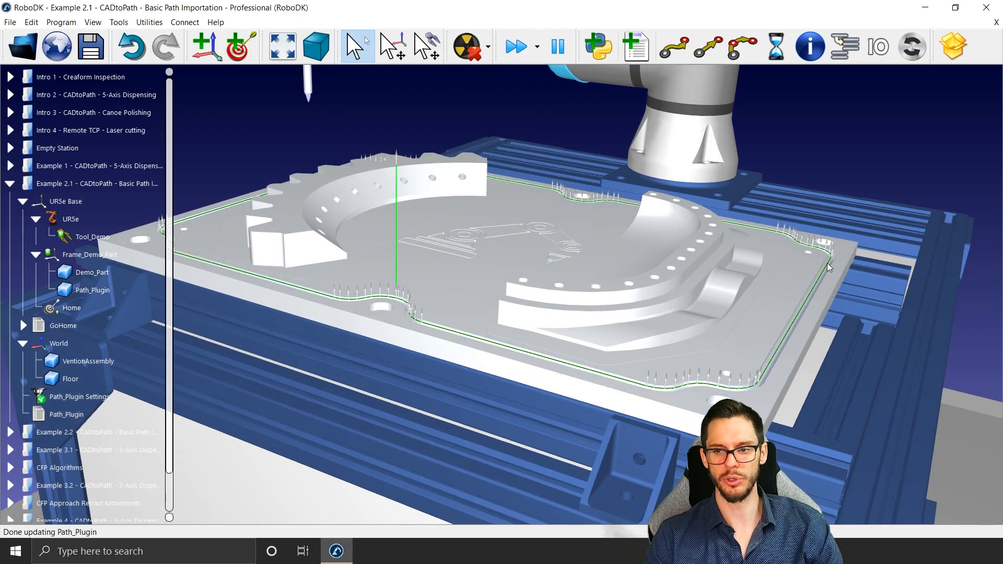
pyautogui.doubleClick(68, 414)
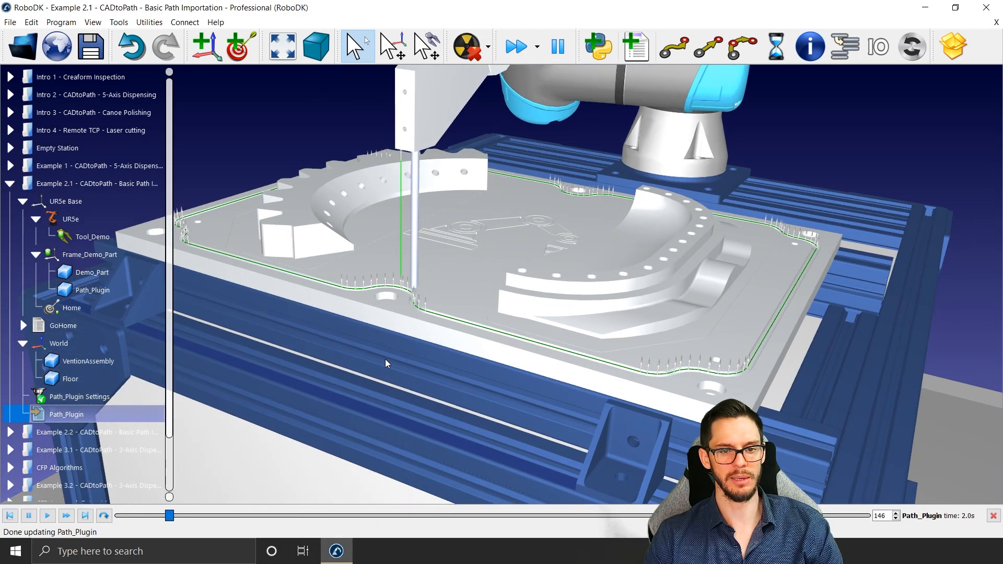
pyautogui.scroll(-4, 385, 360)
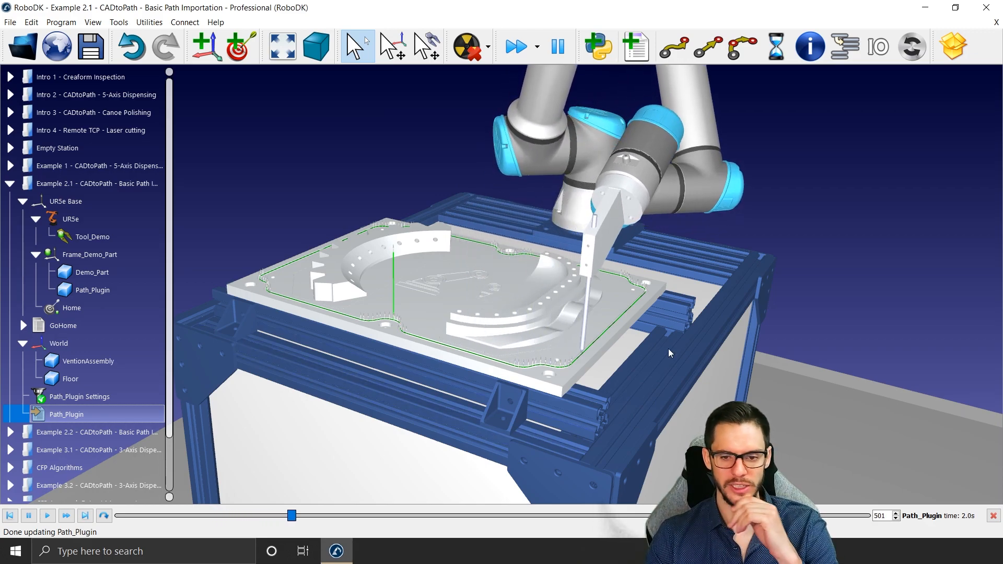
pyautogui.rightClick(111, 411)
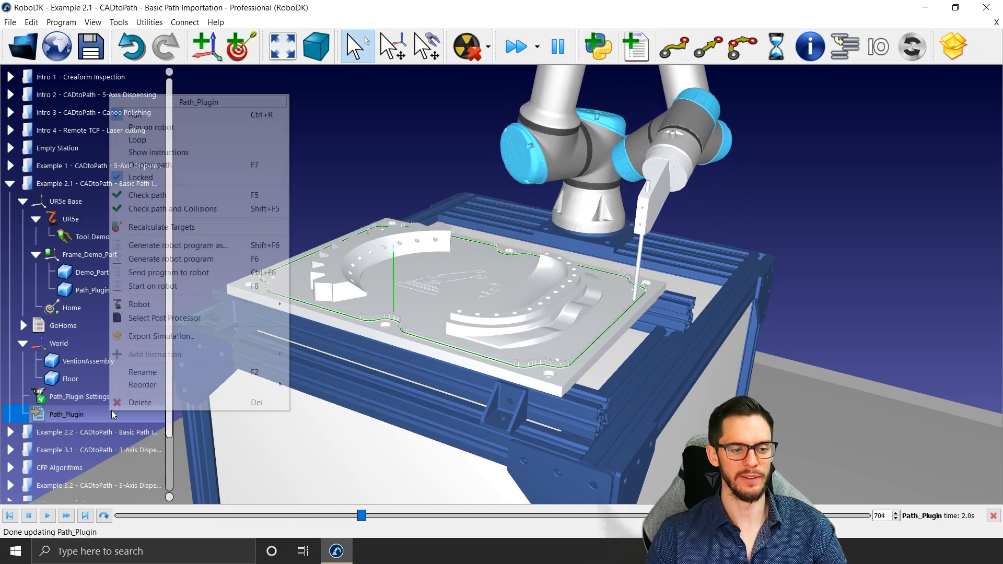
pyautogui.click(407, 170)
pyautogui.press('Escape')
# Step: Generate the robot program for Path_Plugin, review the movel instructions in Path_Plugin.script, and close the script
pyautogui.rightClick(113, 418)
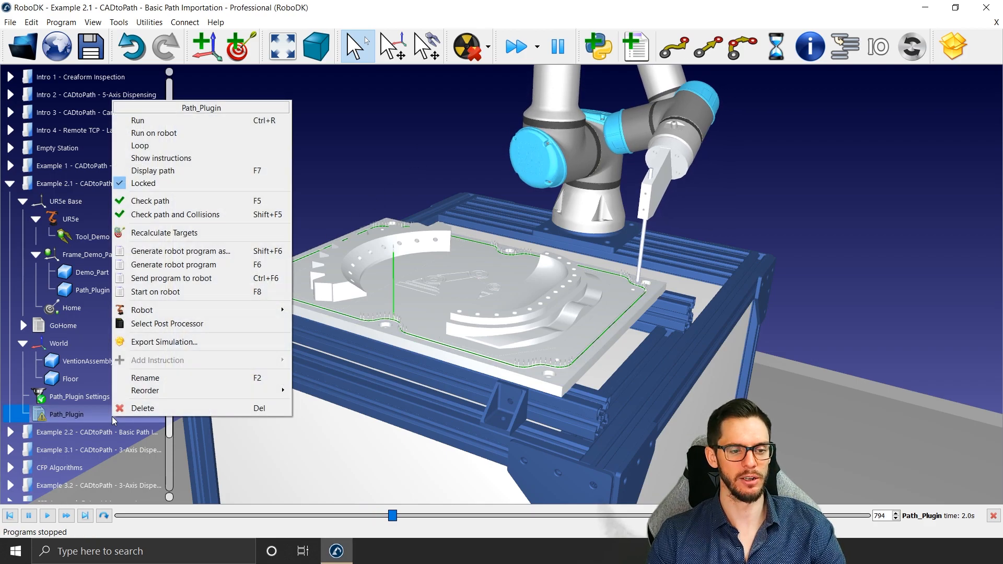
pyautogui.click(201, 268)
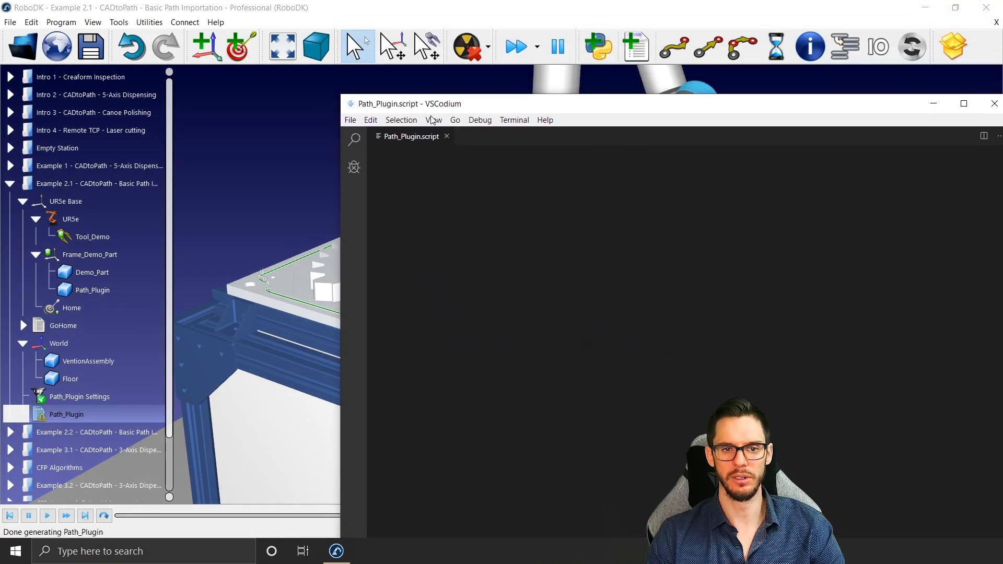
pyautogui.moveTo(326, 182); pyautogui.dragTo(617, 181)
pyautogui.scroll(-7, 732, 220)
pyautogui.scroll(-15, 733, 219)
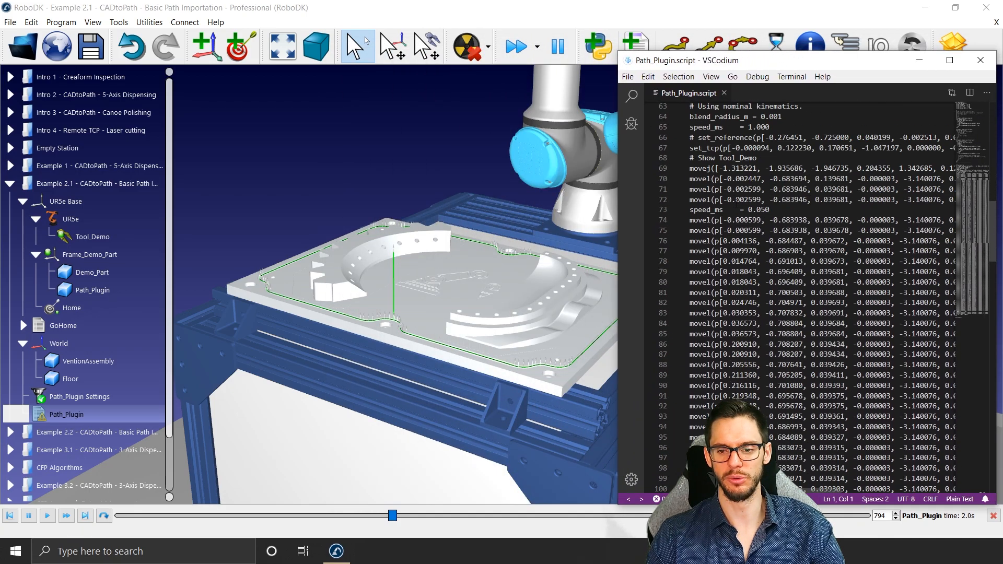
pyautogui.scroll(5, 731, 209)
pyautogui.scroll(-2, 750, 281)
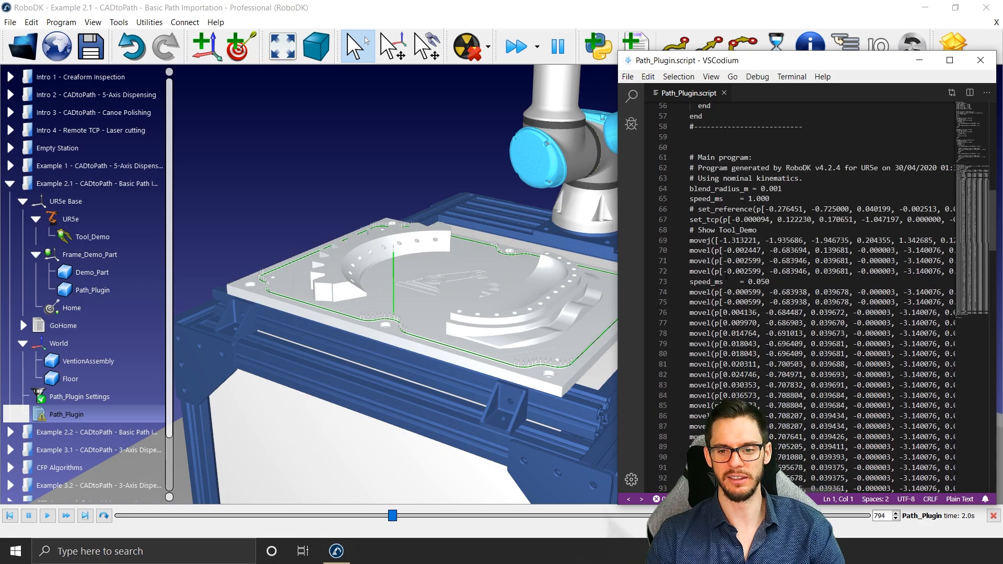
pyautogui.scroll(-4, 767, 314)
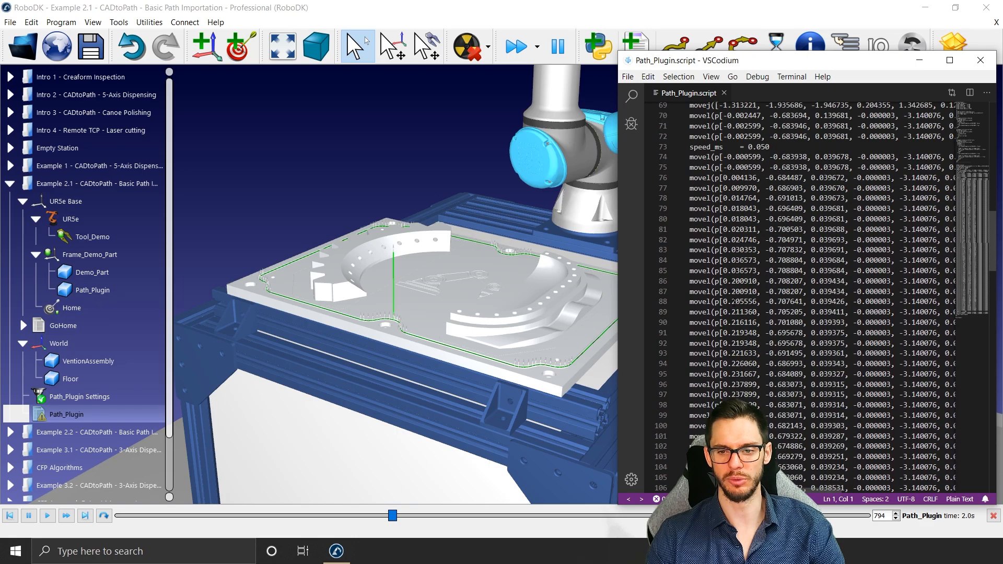
pyautogui.click(980, 60)
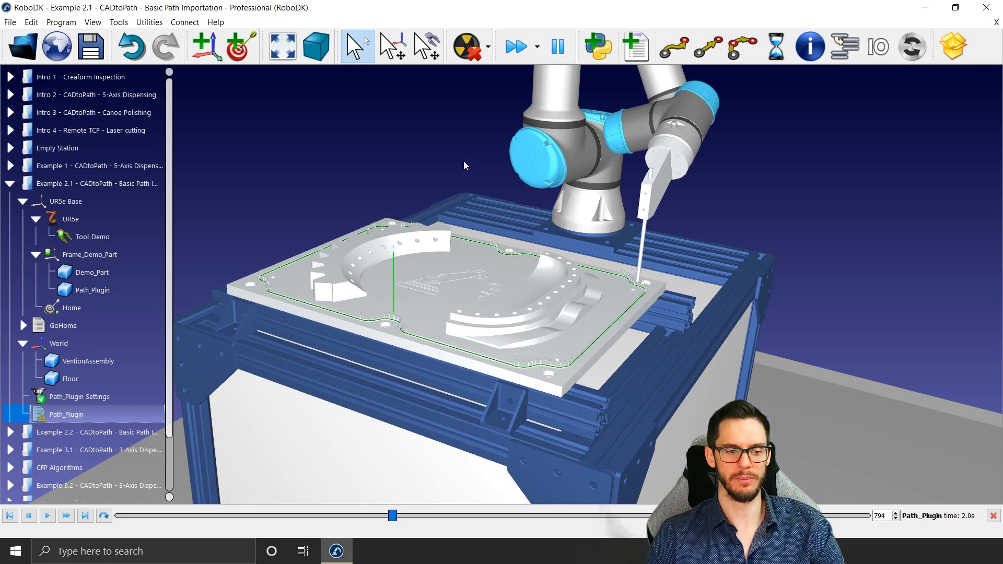
# Step: Open the Example 2.2 station and examine the curves on the yellow, orange and red rings
pyautogui.click(102, 435)
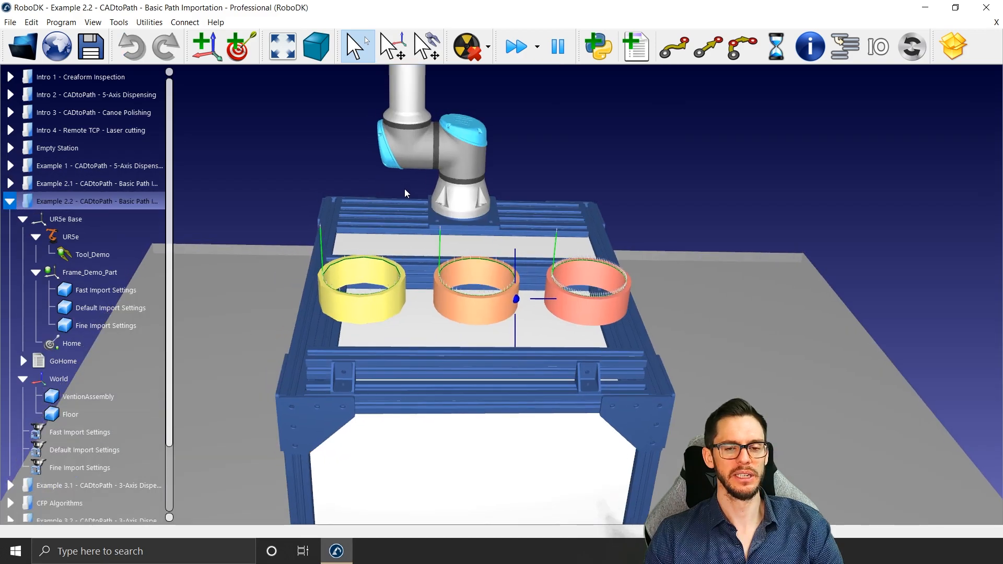
pyautogui.moveTo(404, 189); pyautogui.dragTo(419, 201, button='middle')
pyautogui.moveTo(418, 201); pyautogui.dragTo(414, 215, button='right')
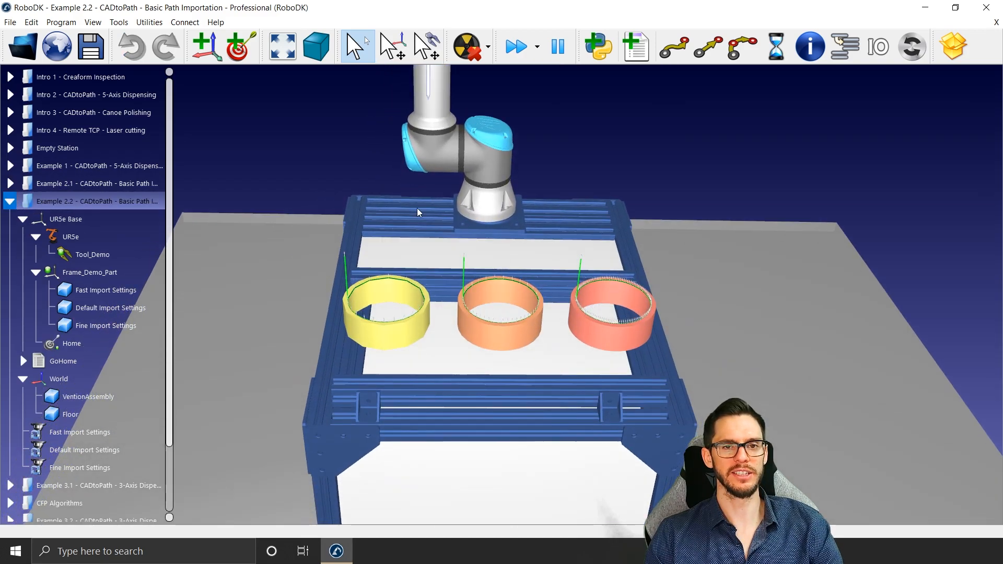
pyautogui.scroll(2, 418, 207)
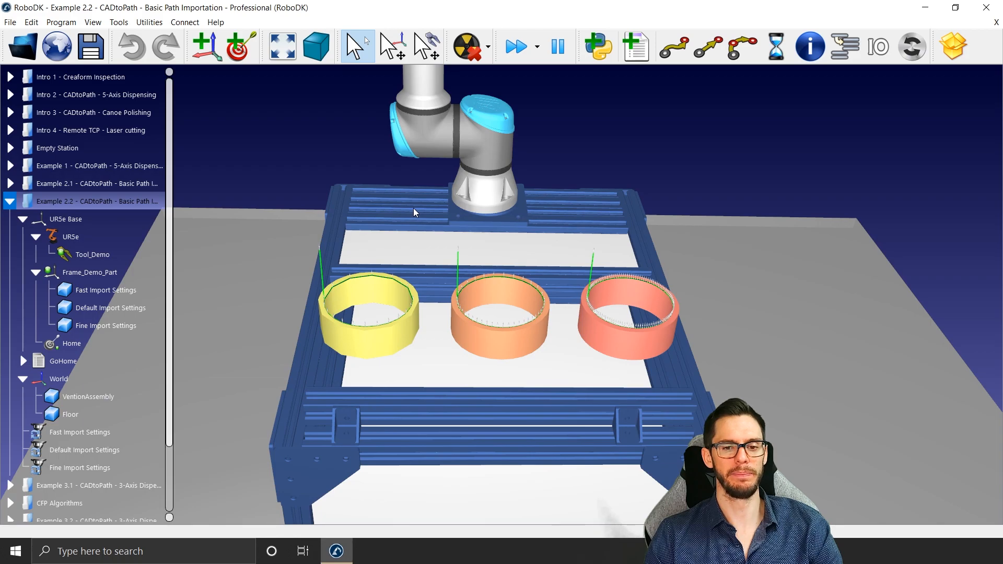
pyautogui.moveTo(424, 211)
pyautogui.mouseDown(button='right')
pyautogui.moveTo(418, 195)
pyautogui.moveTo(430, 173)
pyautogui.moveTo(434, 182)
pyautogui.mouseUp(button='right')
pyautogui.scroll(3, 445, 159)
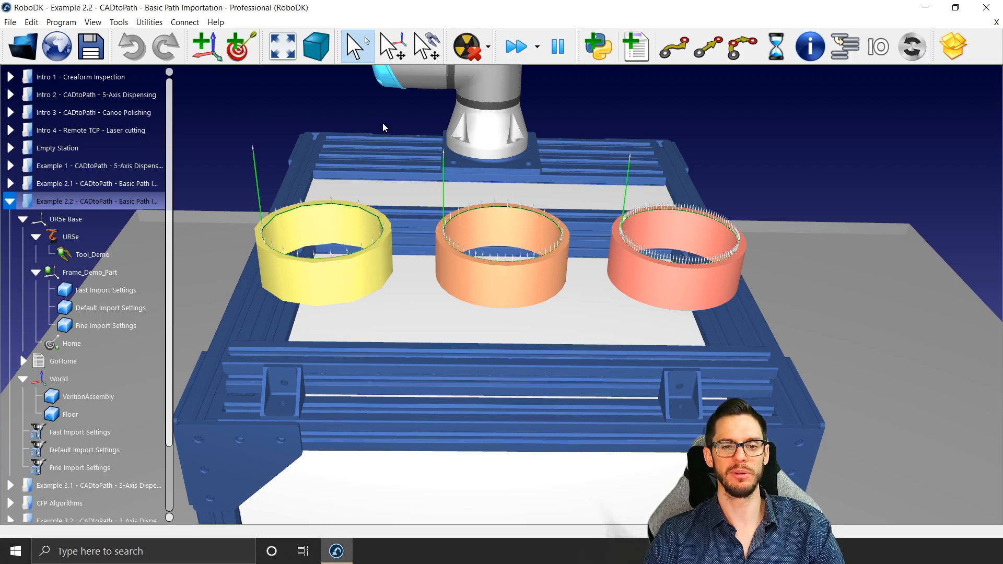
pyautogui.click(383, 124)
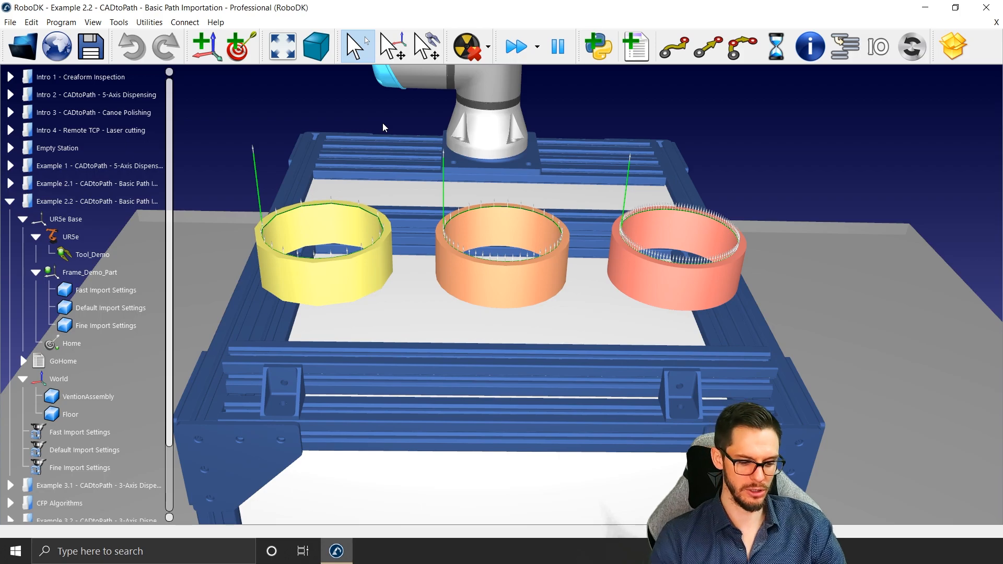
# Step: Open the CAD import options and apply the default import settings
pyautogui.click(118, 22)
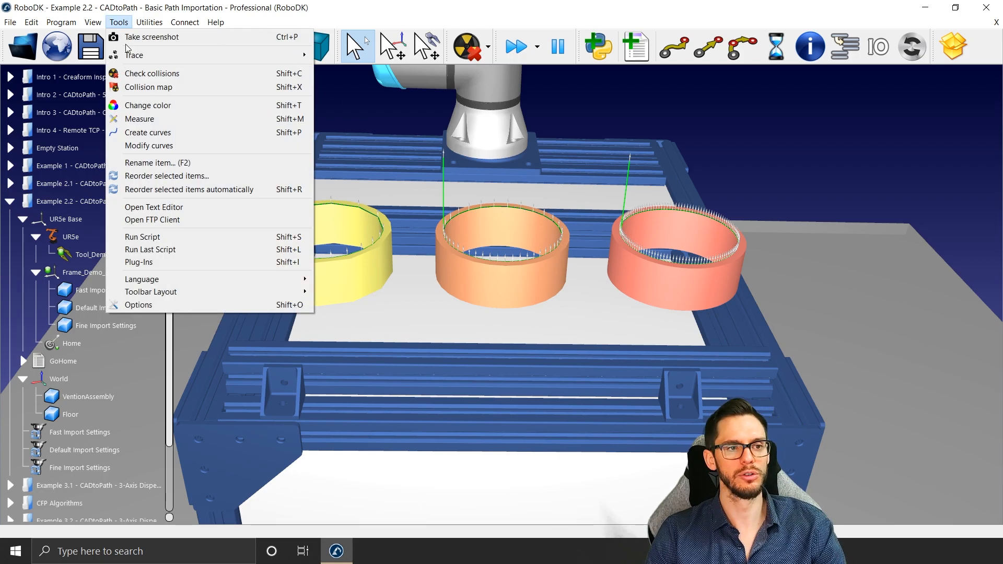
pyautogui.click(142, 303)
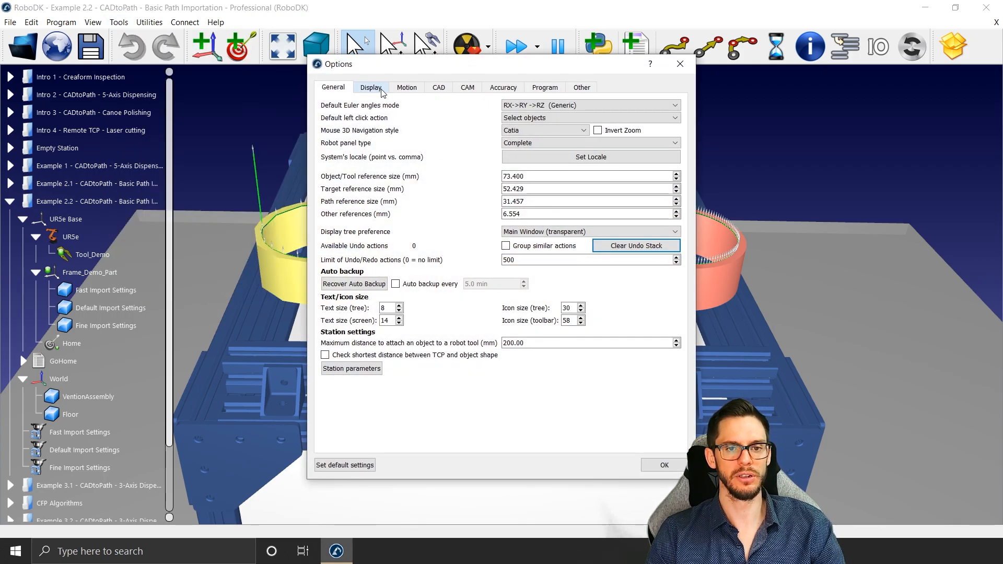
pyautogui.click(437, 87)
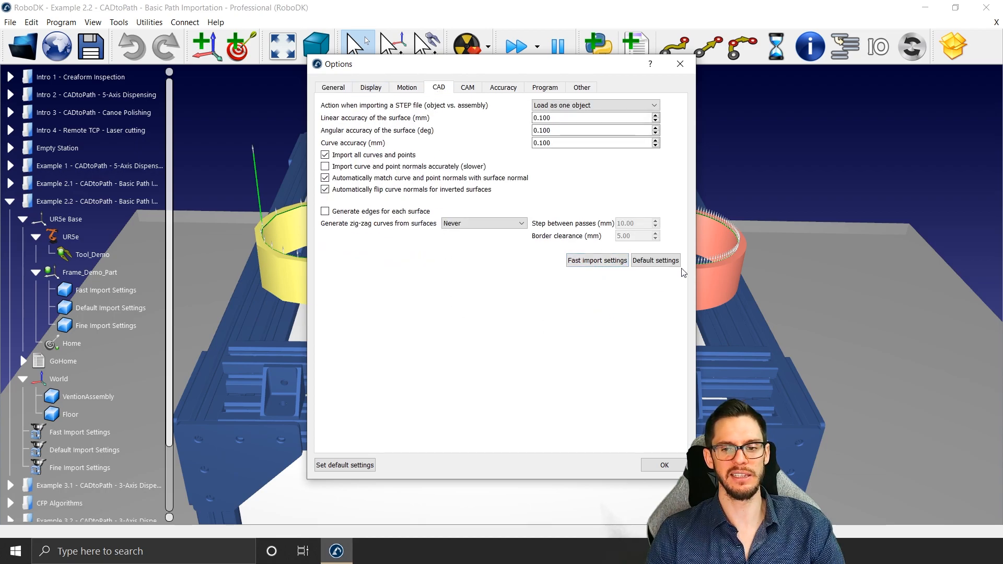
pyautogui.click(664, 262)
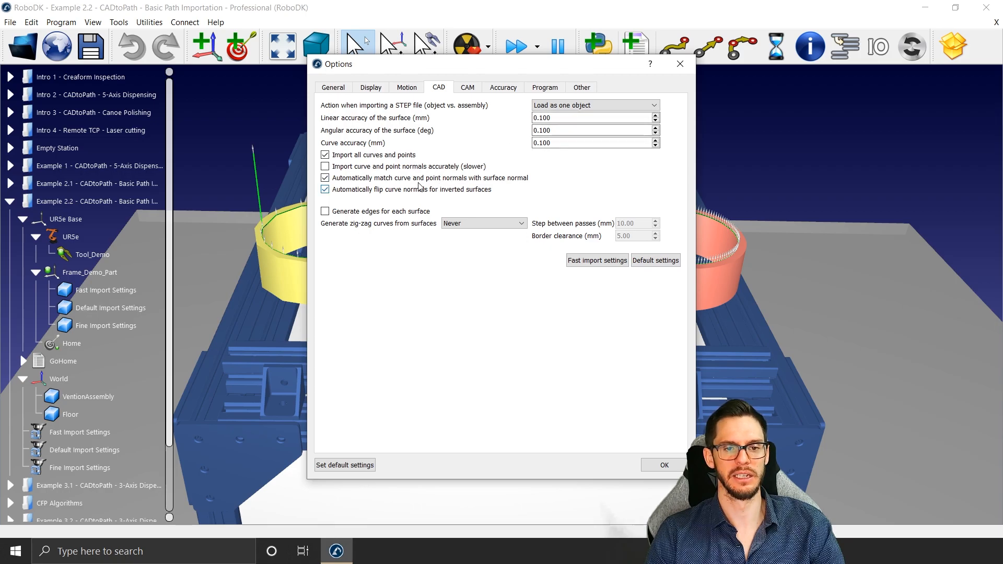
# Step: Turn off importing all curves and points, move the Options window off the rings, and close it
pyautogui.click(396, 156)
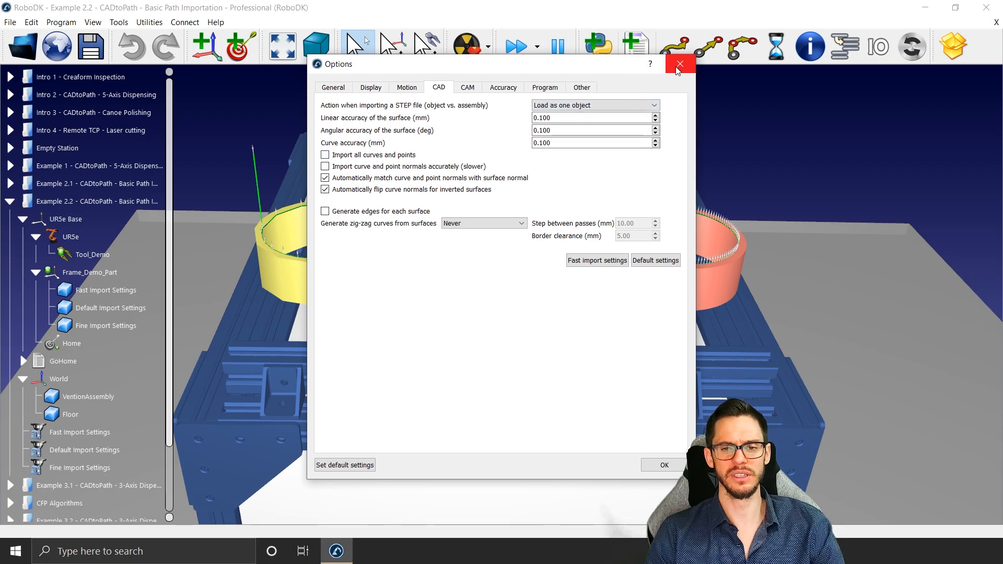
pyautogui.moveTo(525, 70); pyautogui.dragTo(808, 46)
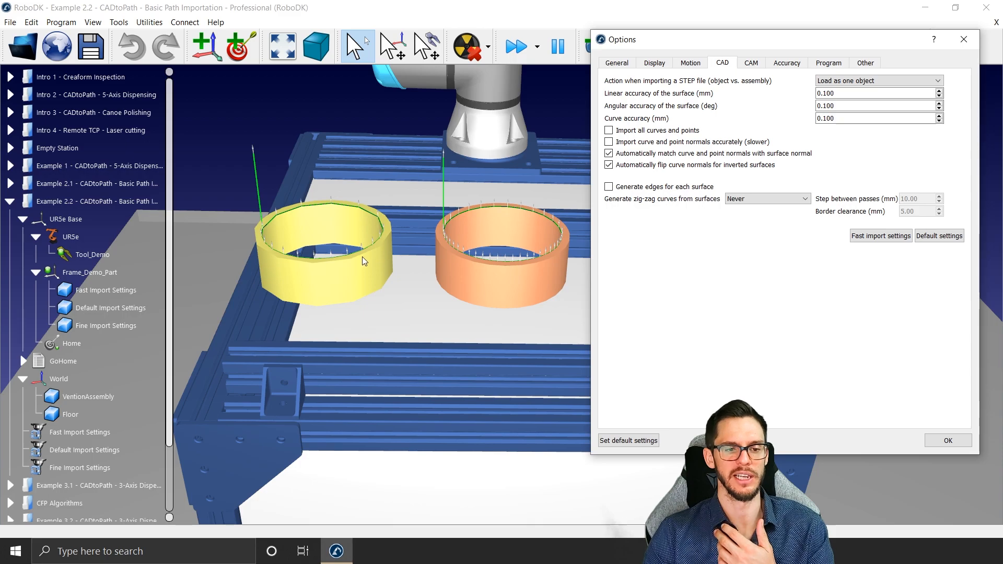
pyautogui.click(964, 41)
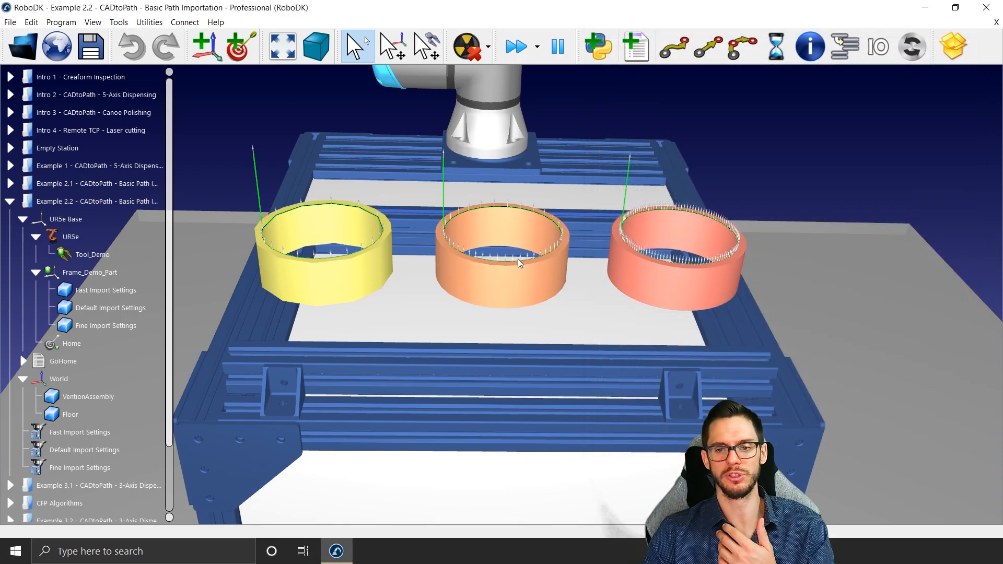
# Step: Compare up close the faceting and curve point density on the yellow, orange and red rings
pyautogui.moveTo(370, 287)
pyautogui.mouseDown(button='right')
pyautogui.moveTo(365, 329)
pyautogui.moveTo(377, 304)
pyautogui.mouseUp(button='right')
pyautogui.moveTo(572, 227)
pyautogui.mouseDown(button='right')
pyautogui.moveTo(557, 209)
pyautogui.moveTo(571, 194)
pyautogui.moveTo(575, 223)
pyautogui.mouseUp(button='right')
pyautogui.scroll(5, 574, 222)
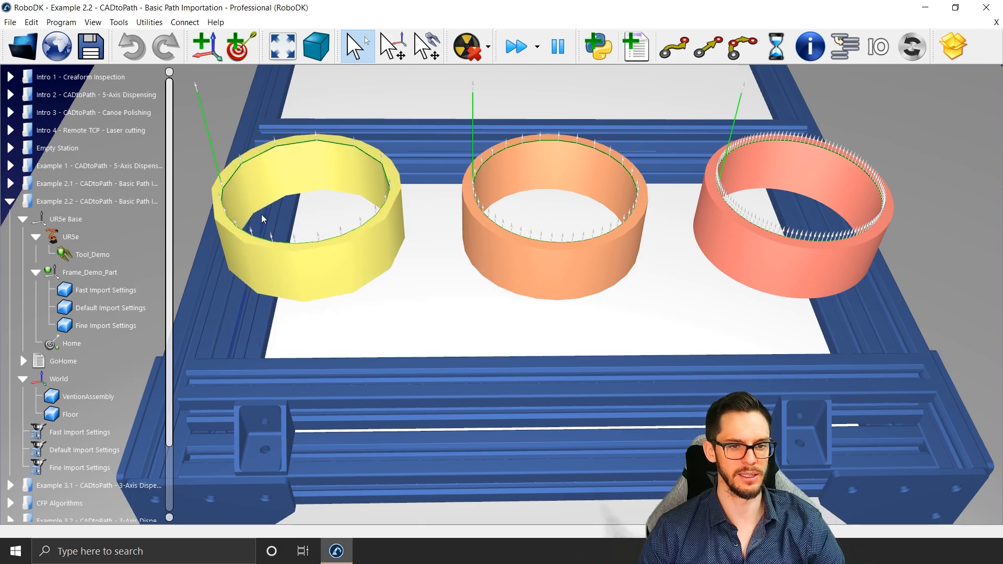
pyautogui.scroll(2, 261, 214)
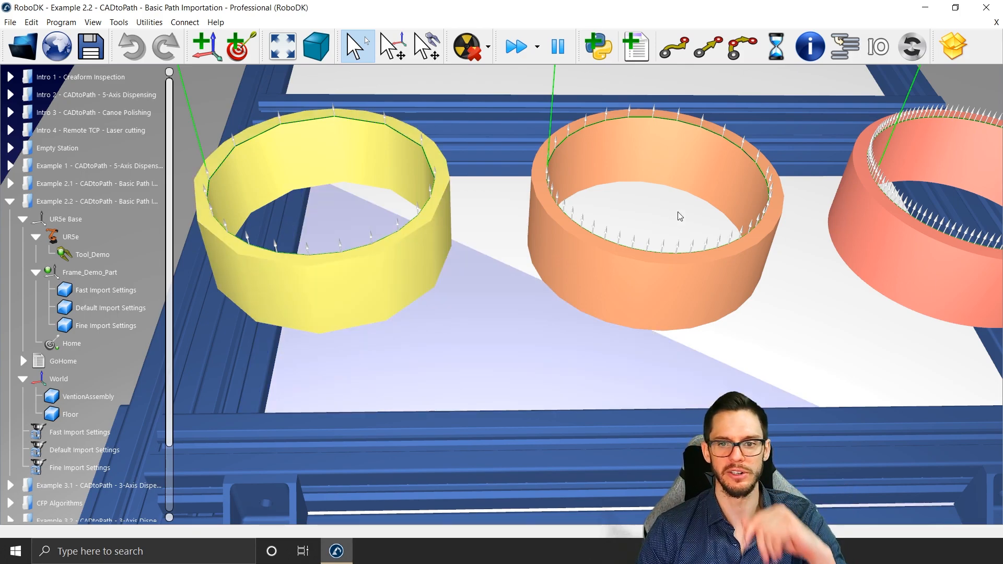
pyautogui.moveTo(673, 206)
pyautogui.mouseDown(button='middle')
pyautogui.moveTo(628, 219)
pyautogui.moveTo(388, 209)
pyautogui.mouseUp(button='middle')
pyautogui.moveTo(417, 163); pyautogui.dragTo(493, 184, button='middle')
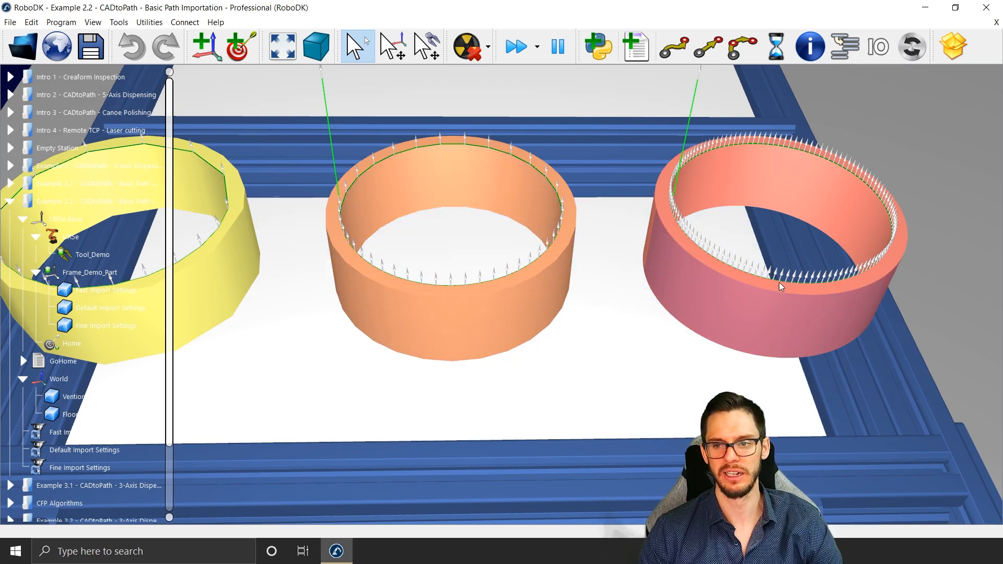
pyautogui.moveTo(779, 282)
pyautogui.mouseDown(button='middle')
pyautogui.moveTo(581, 233)
pyautogui.moveTo(526, 133)
pyautogui.mouseUp(button='middle')
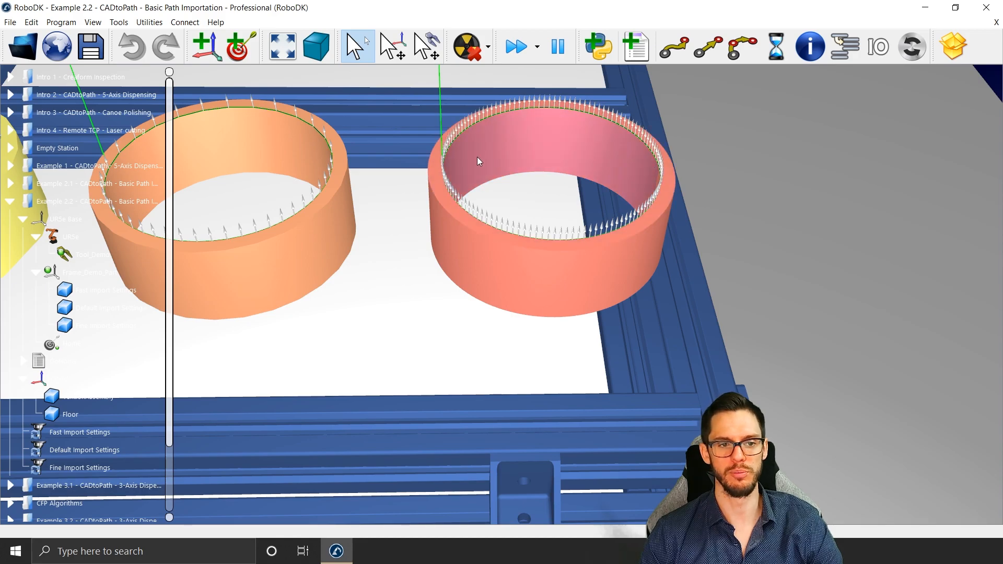
pyautogui.scroll(-5, 477, 156)
pyautogui.scroll(5, 477, 144)
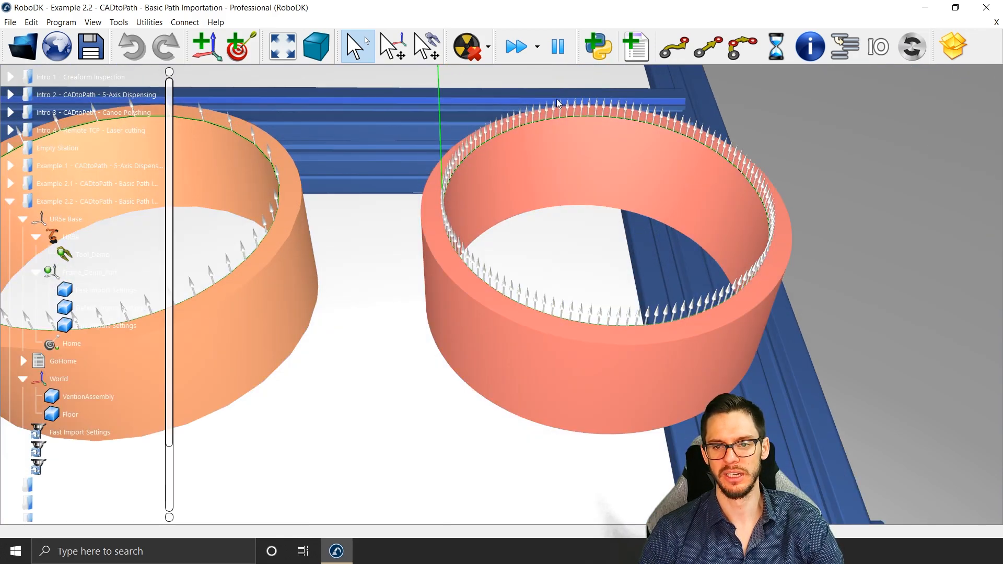
pyautogui.scroll(-4, 553, 321)
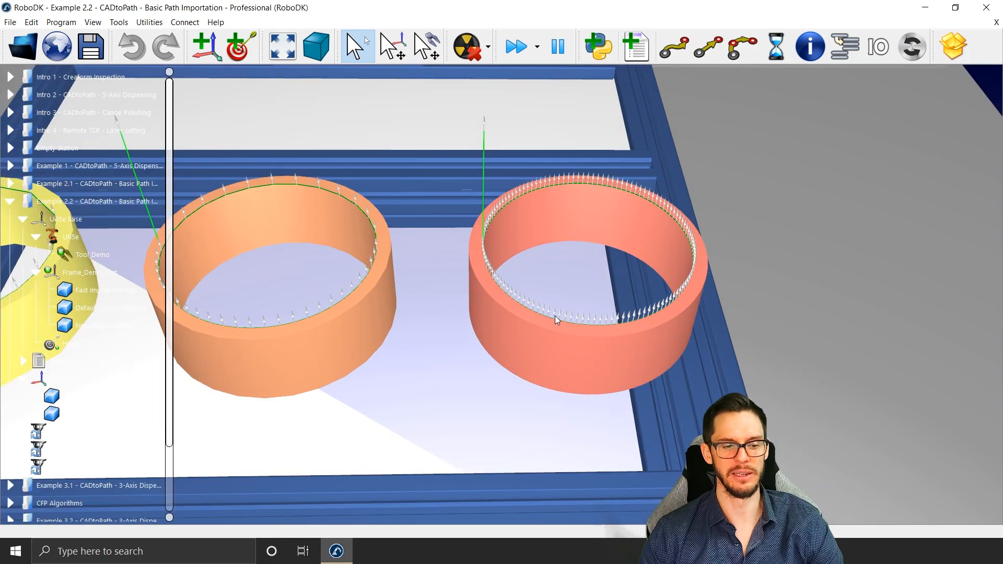
pyautogui.scroll(-1, 101, 397)
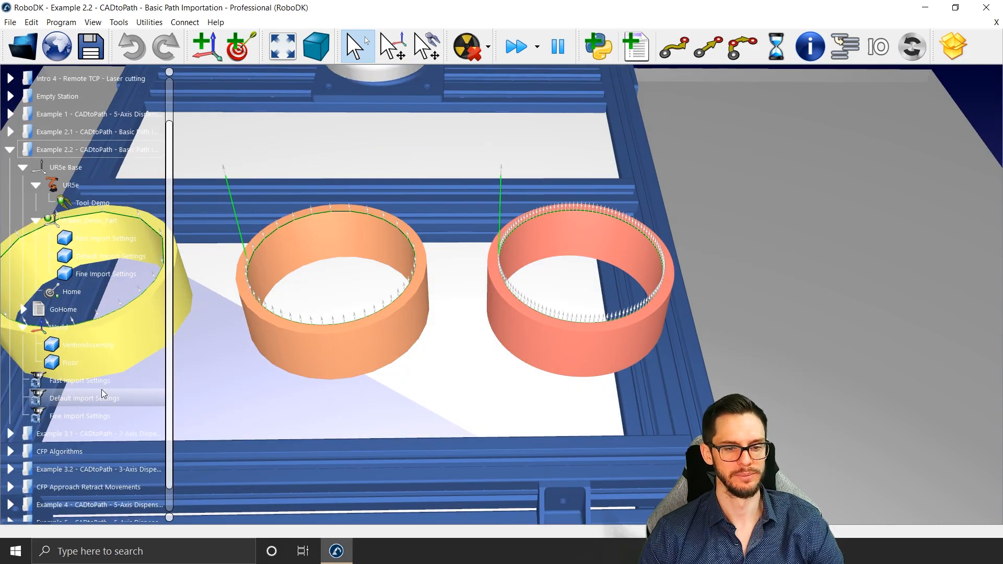
pyautogui.moveTo(479, 289); pyautogui.dragTo(678, 275, button='middle')
pyautogui.moveTo(678, 275); pyautogui.dragTo(674, 253, button='right')
pyautogui.moveTo(674, 253); pyautogui.dragTo(681, 218, button='middle')
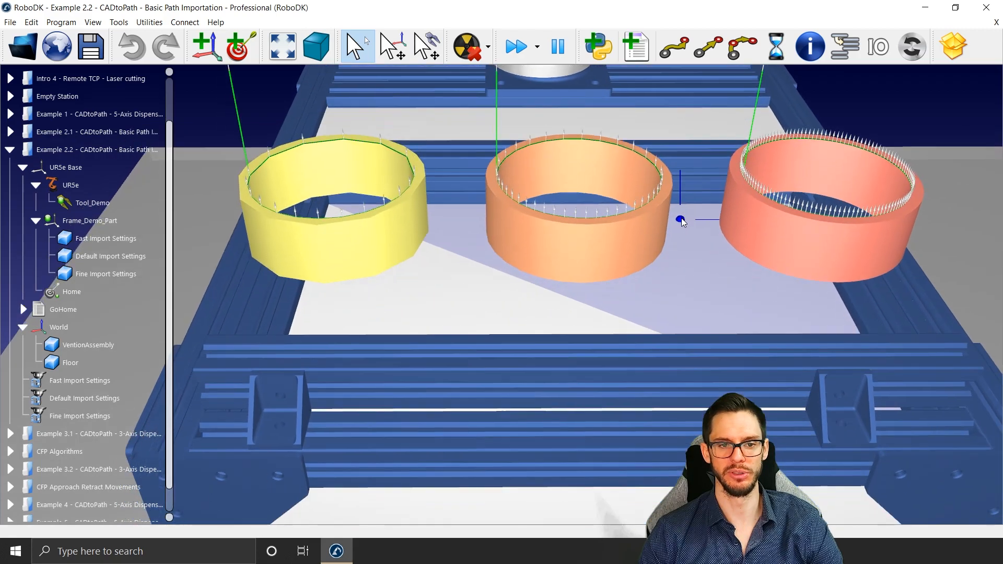
# Step: Open the Example 3.1 3-axis dispensing station and examine the sealant path on the oil pan rim
pyautogui.click(148, 434)
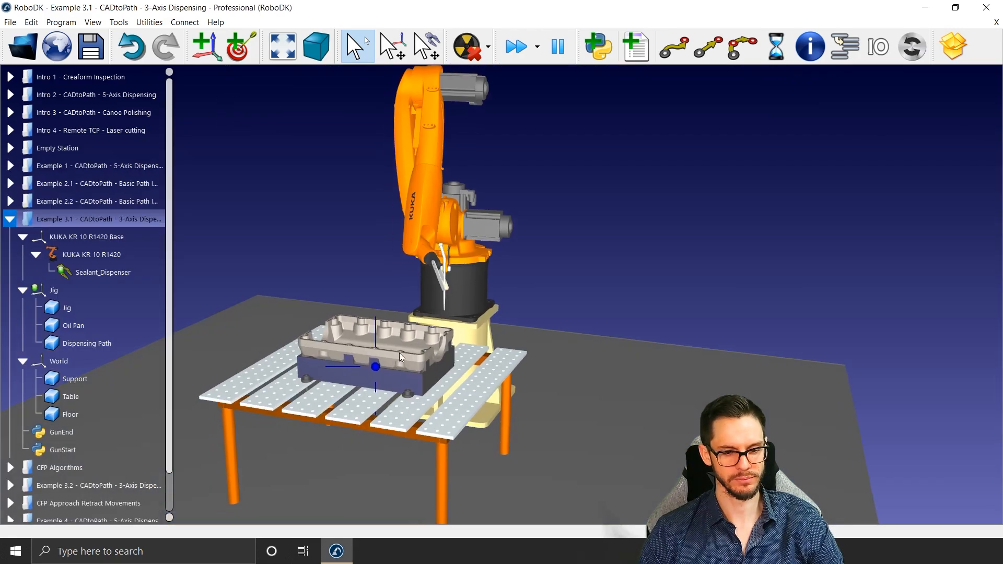
pyautogui.scroll(6, 399, 353)
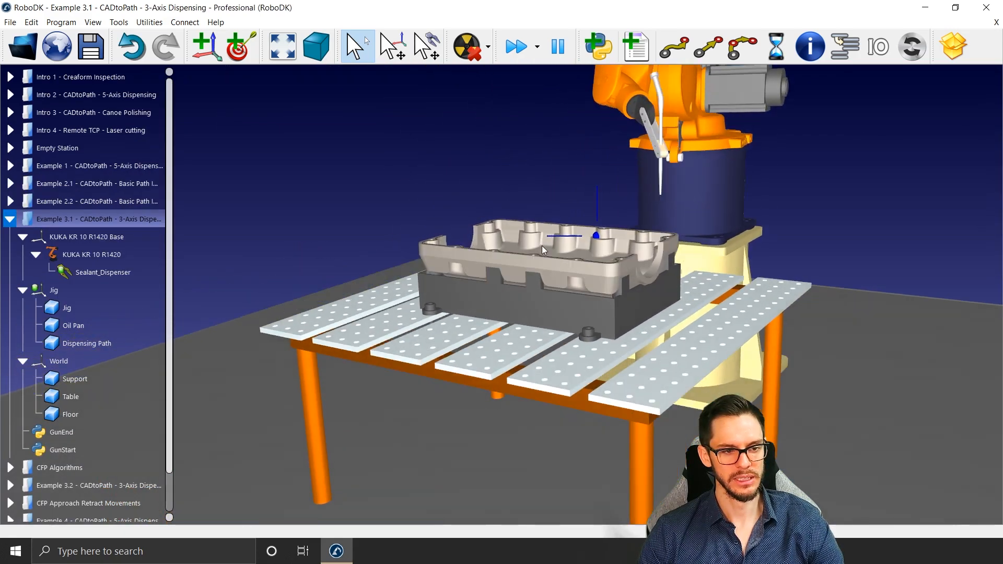
pyautogui.moveTo(541, 246); pyautogui.dragTo(552, 271, button='right')
pyautogui.moveTo(554, 272)
pyautogui.mouseDown(button='middle')
pyautogui.moveTo(403, 260)
pyautogui.moveTo(409, 316)
pyautogui.mouseUp(button='middle')
pyautogui.scroll(-2, 413, 320)
pyautogui.moveTo(409, 316)
pyautogui.mouseDown(button='right')
pyautogui.moveTo(410, 298)
pyautogui.moveTo(438, 300)
pyautogui.moveTo(414, 287)
pyautogui.mouseUp(button='right')
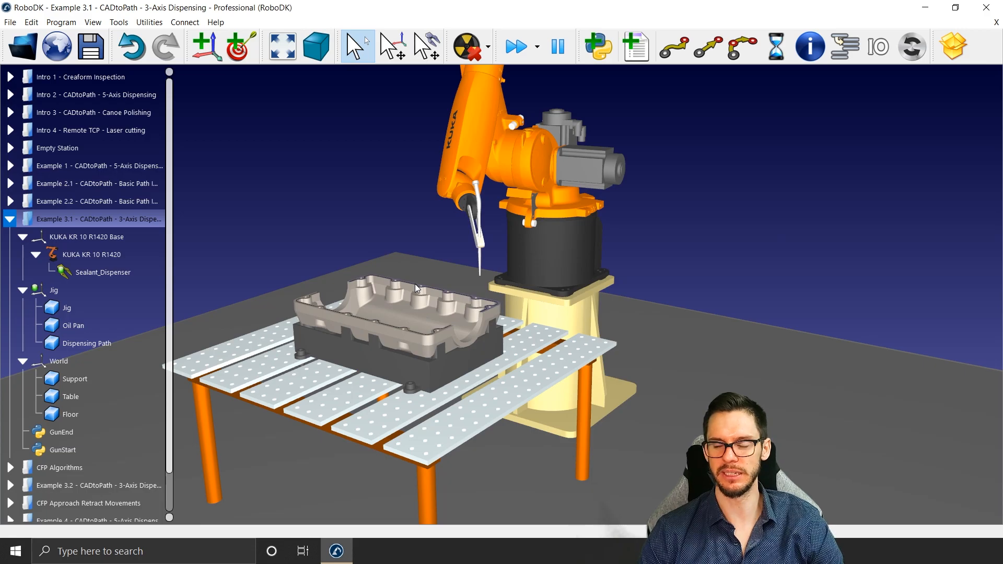
pyautogui.scroll(2, 360, 311)
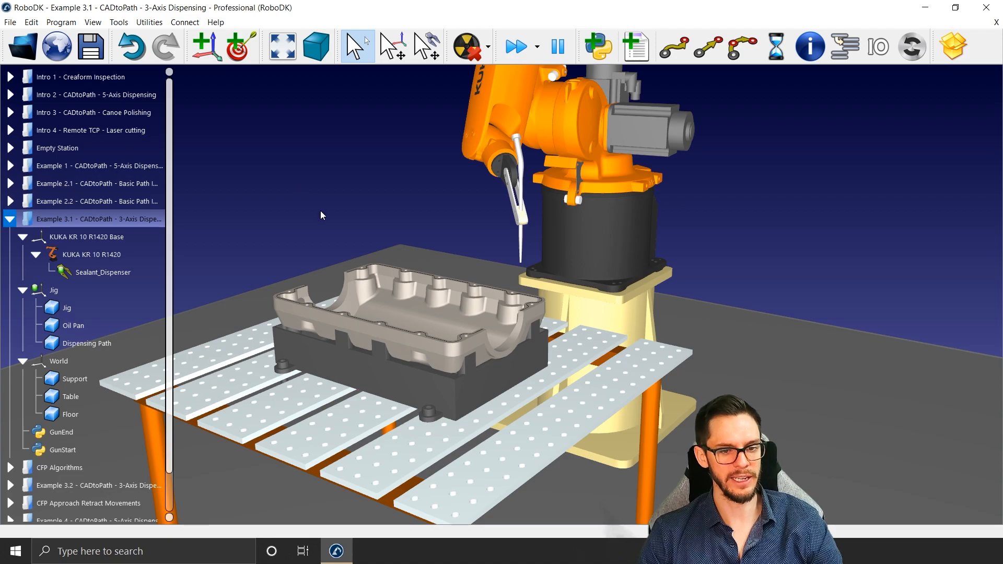
pyautogui.scroll(4, 334, 286)
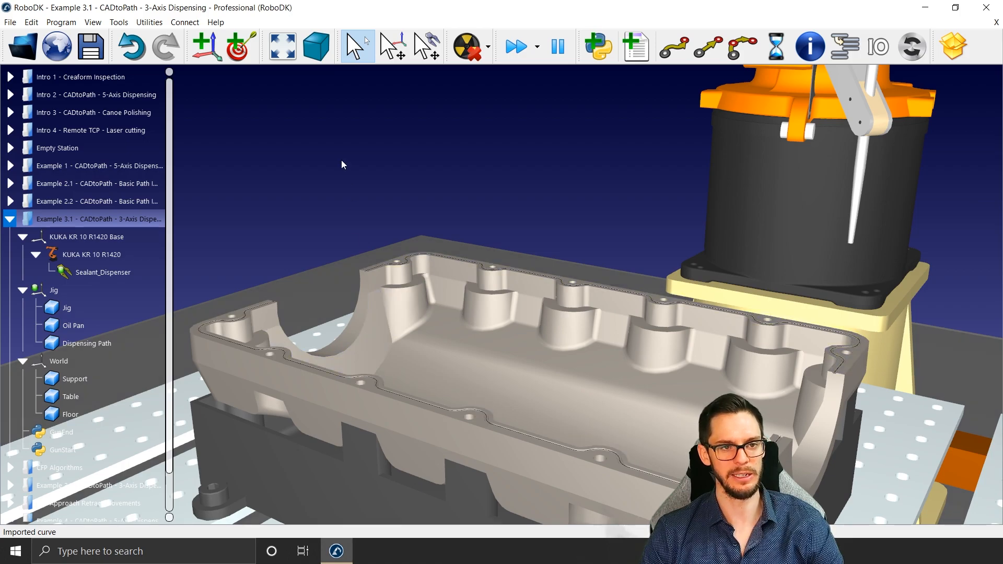
# Step: Create a curve follow project and move its settings window clear of the oil pan
pyautogui.click(150, 22)
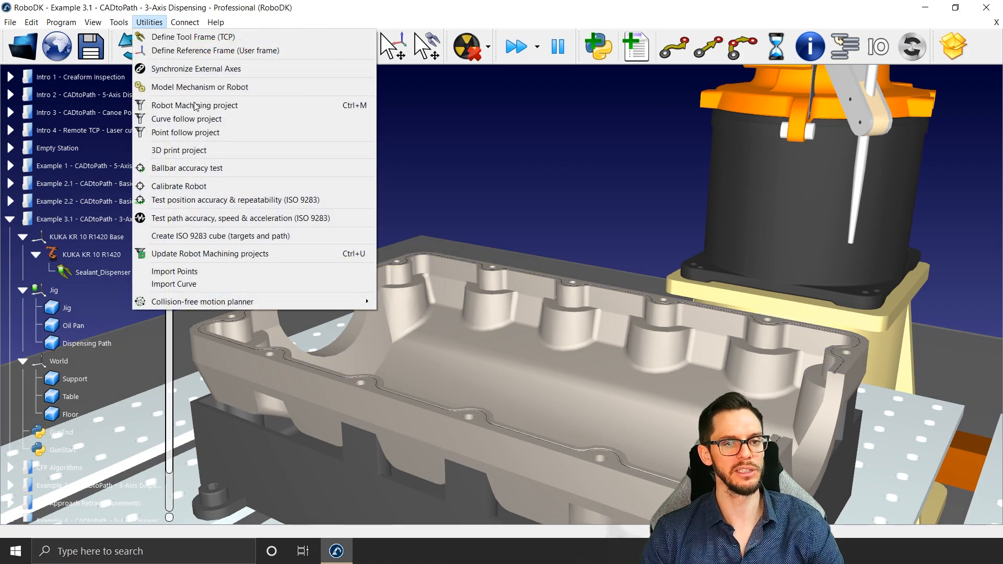
pyautogui.click(187, 119)
pyautogui.moveTo(636, 264)
pyautogui.mouseDown()
pyautogui.moveTo(796, 34)
pyautogui.moveTo(771, 29)
pyautogui.mouseUp()
pyautogui.moveTo(481, 177); pyautogui.dragTo(449, 212)
pyautogui.moveTo(449, 212); pyautogui.dragTo(433, 244, button='middle')
pyautogui.moveTo(760, 29); pyautogui.dragTo(812, 94)
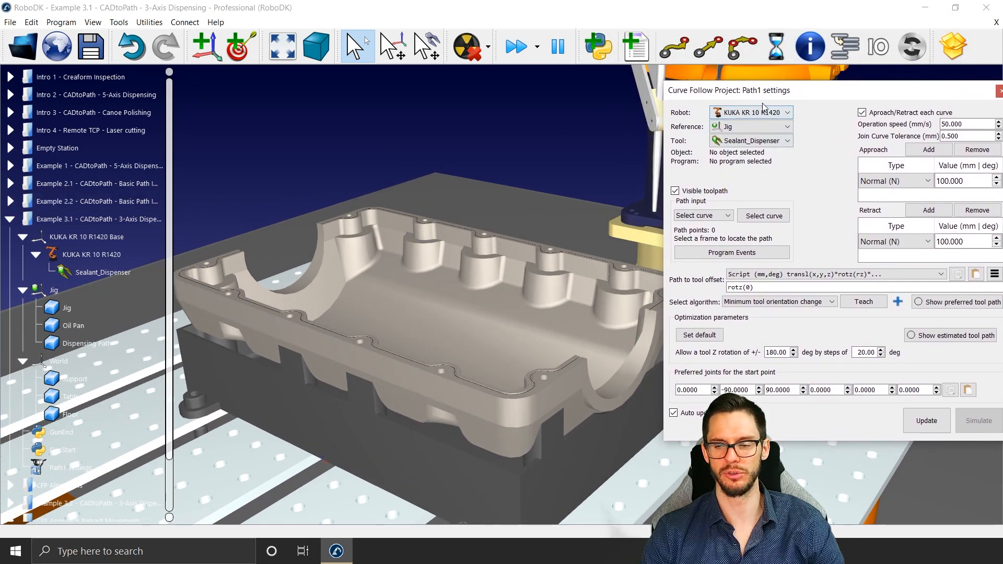
pyautogui.moveTo(795, 88); pyautogui.dragTo(772, 76)
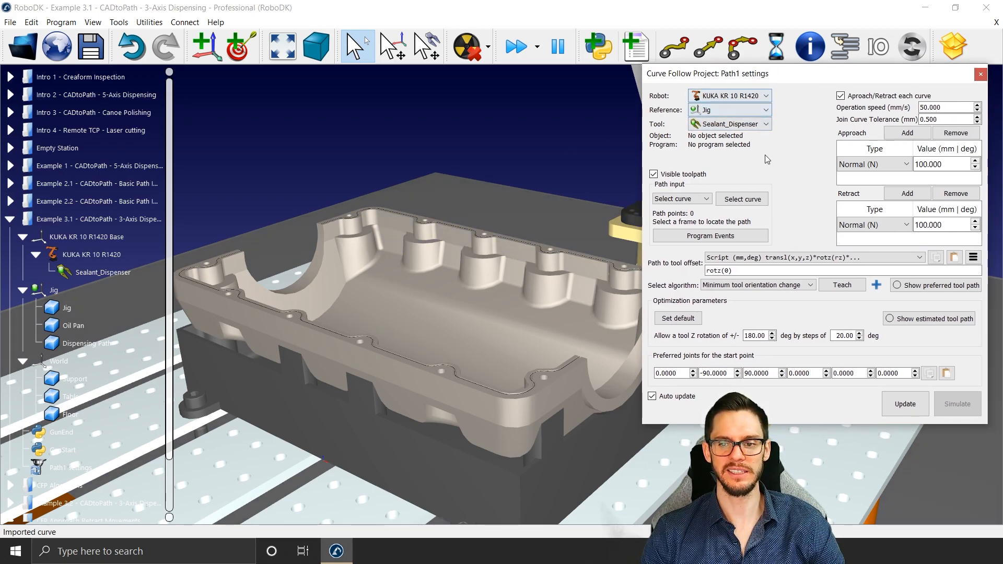
# Step: Choose the two dispensing curves along the oil pan rim as path input, with automatic curve extraction off
pyautogui.click(754, 206)
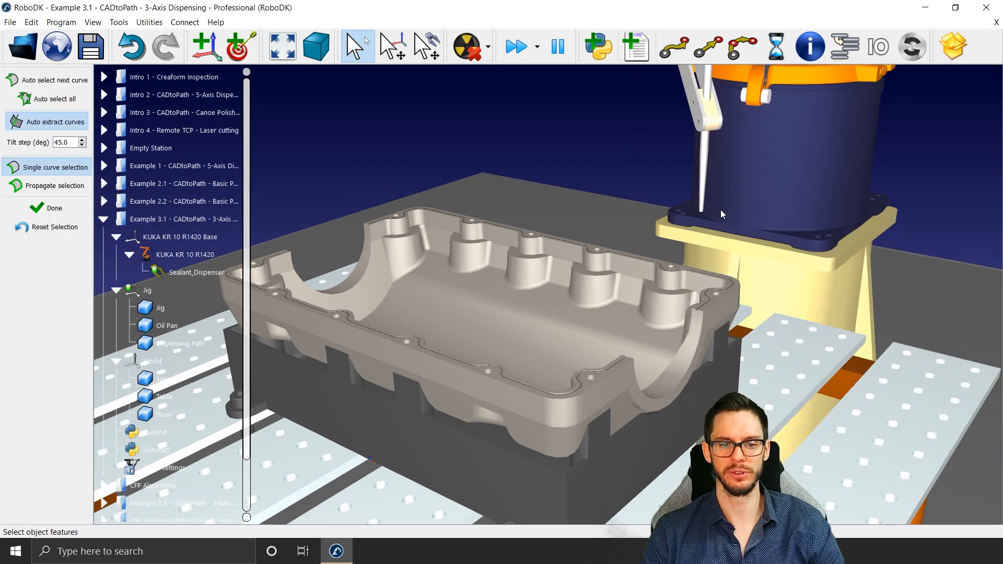
pyautogui.click(30, 123)
pyautogui.click(356, 326)
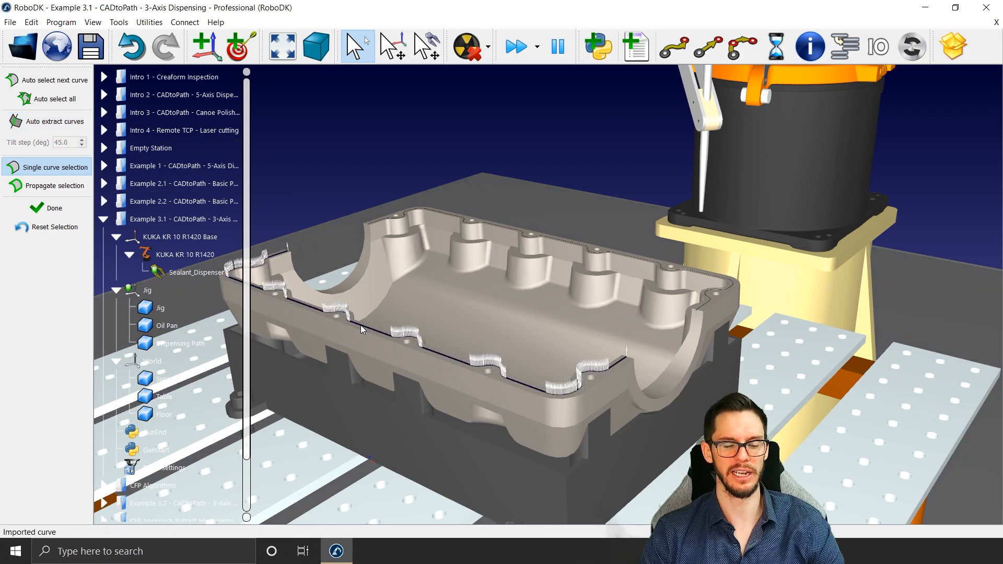
pyautogui.click(360, 325)
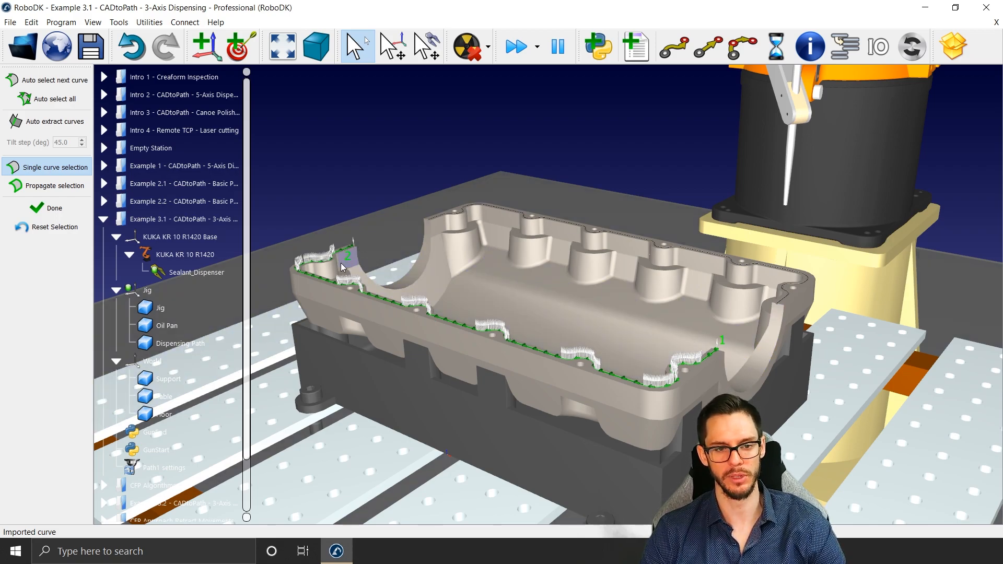
pyautogui.click(424, 219)
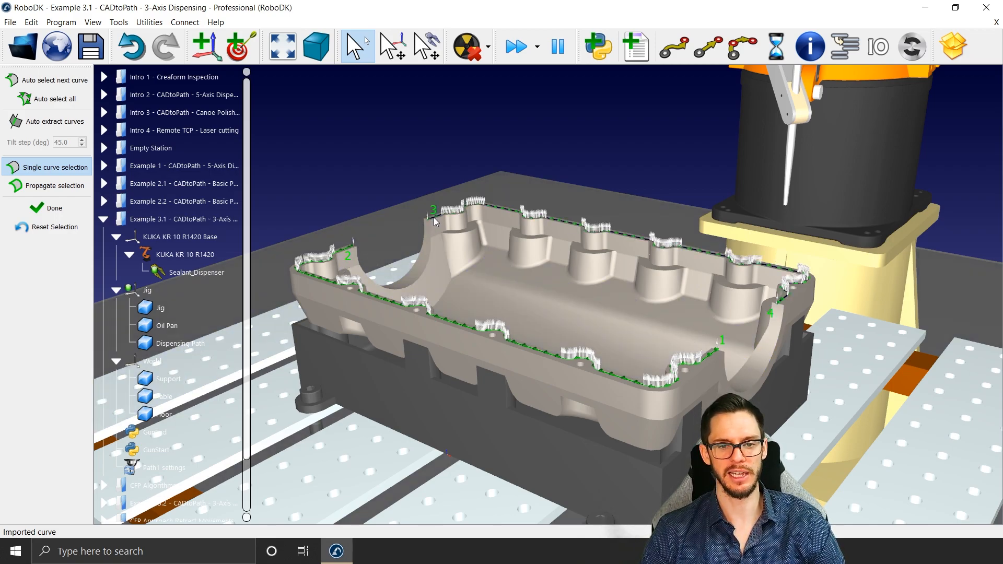
pyautogui.click(434, 217)
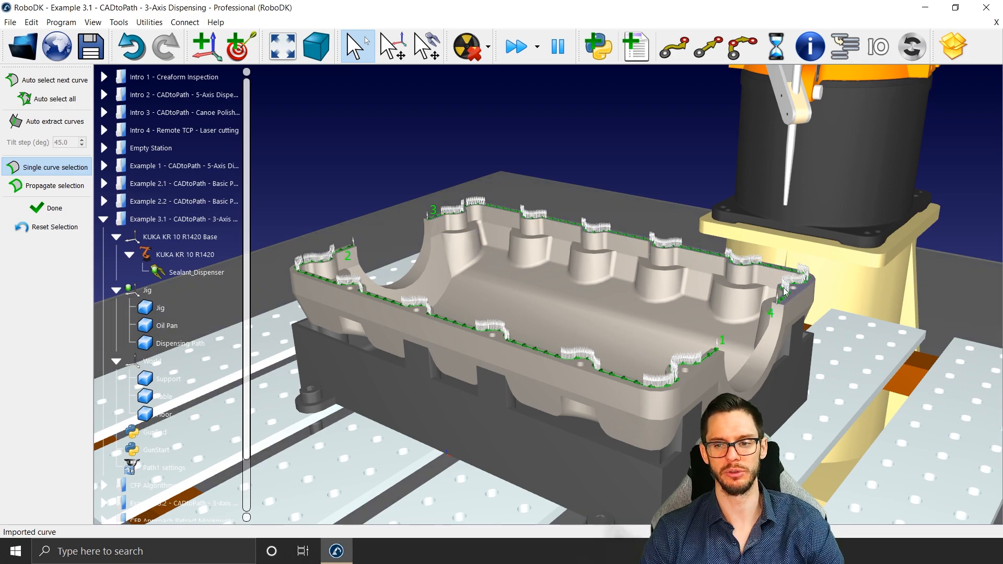
pyautogui.click(32, 208)
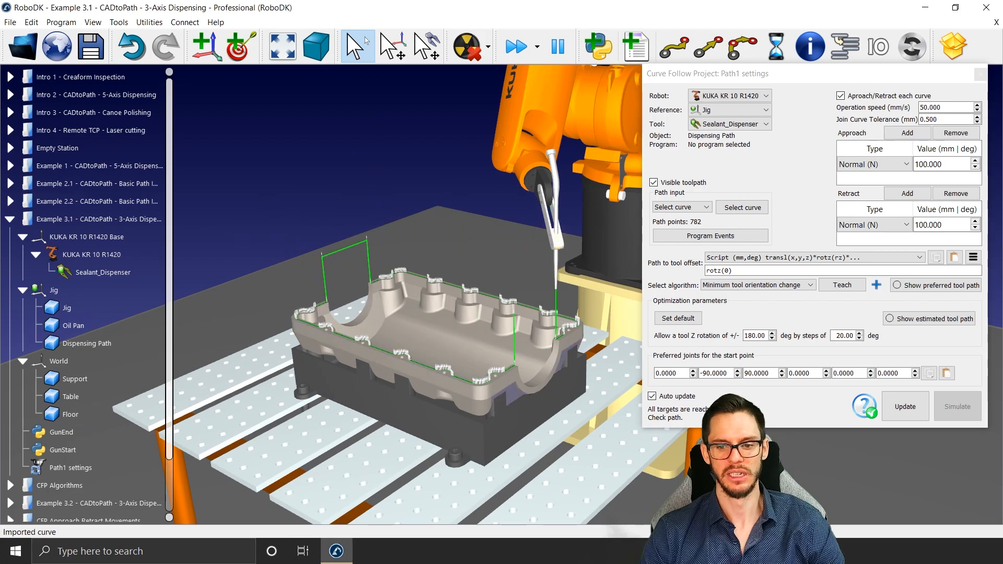
# Step: Turn off auto update, then update the curve follow path and scrub through its simulation
pyautogui.click(669, 399)
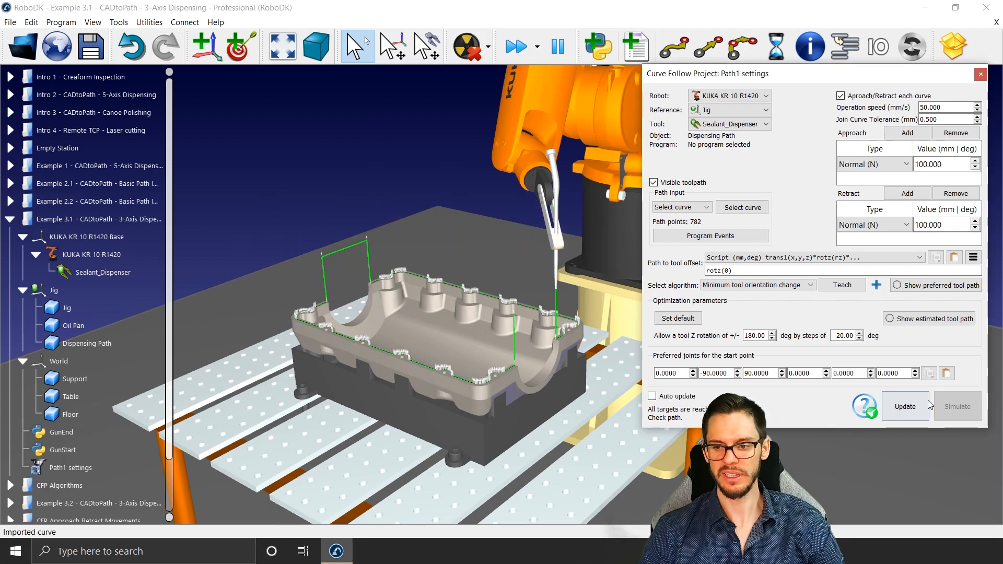
pyautogui.click(906, 407)
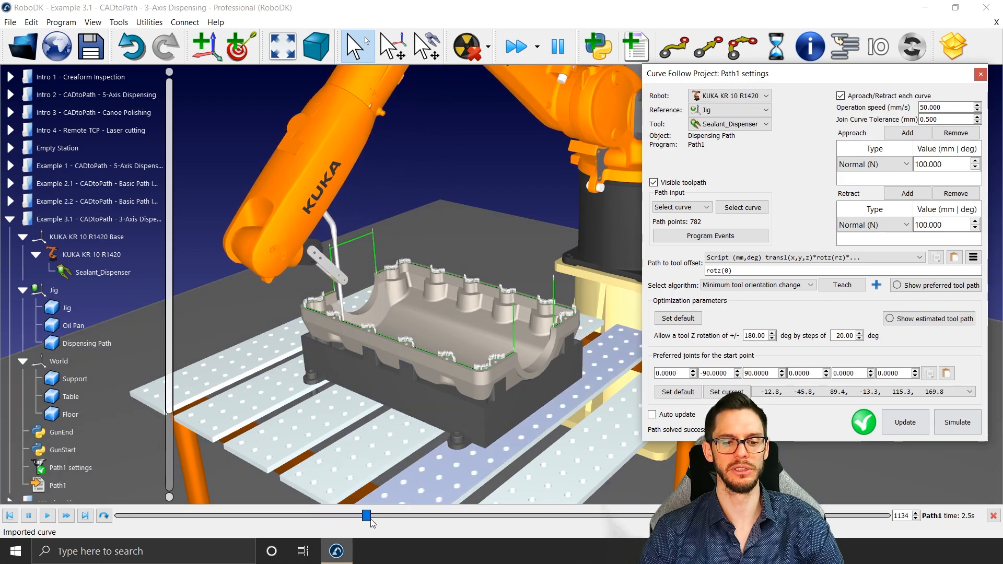
pyautogui.moveTo(375, 517); pyautogui.dragTo(867, 516)
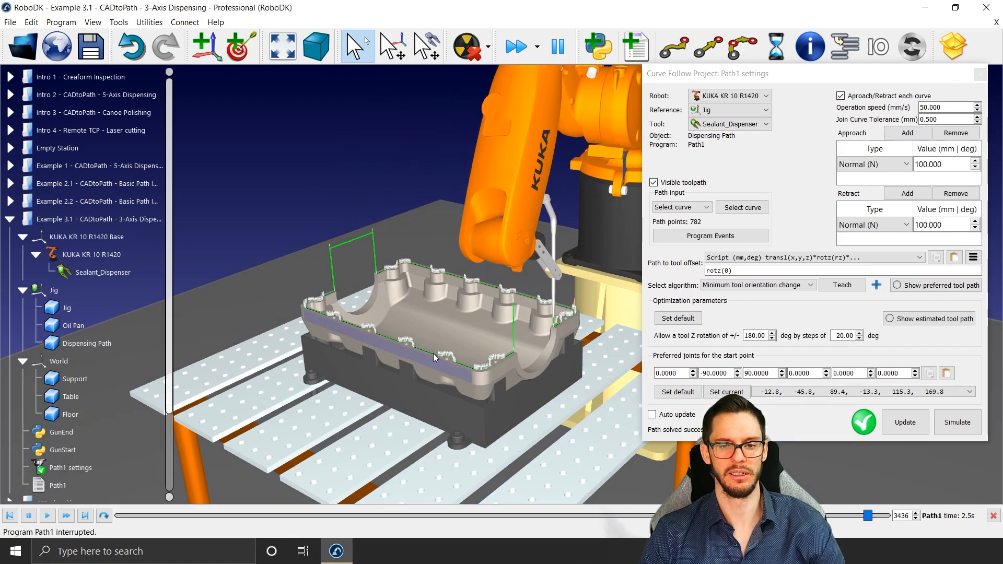
# Step: Show the preferred tool path and set the path-to-tool offset to rotz(-90)
pyautogui.moveTo(434, 350); pyautogui.dragTo(362, 290, button='middle')
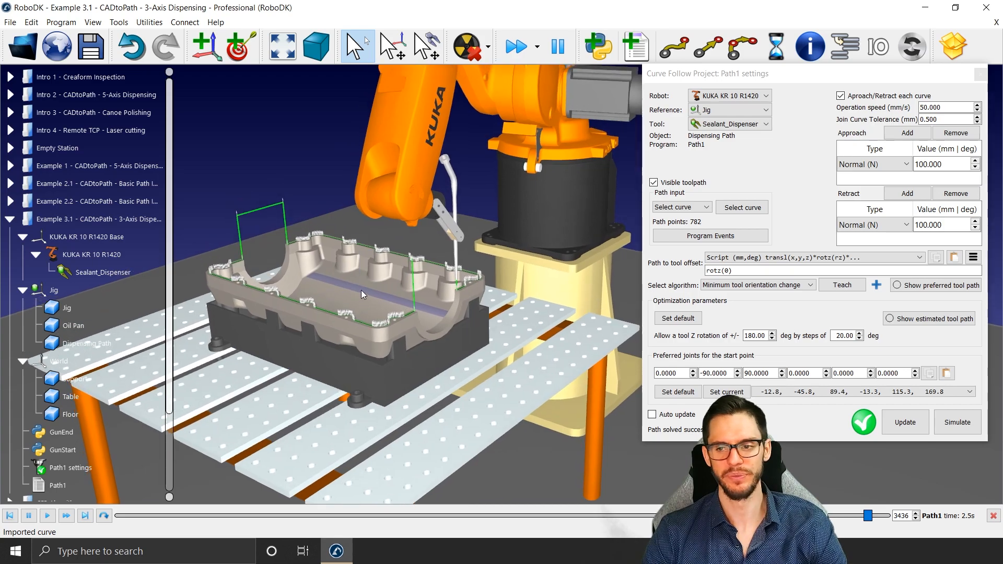
pyautogui.click(917, 287)
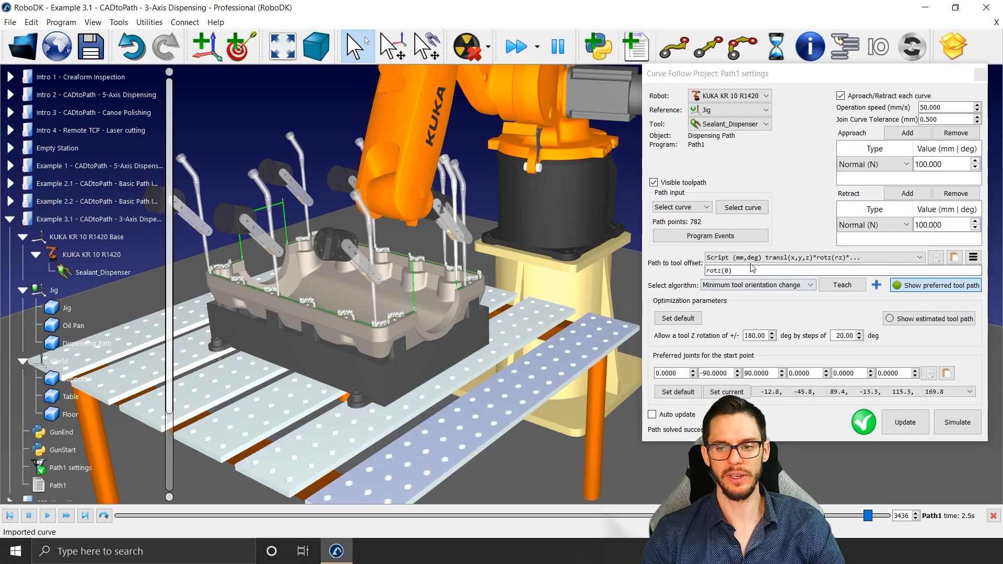
pyautogui.moveTo(736, 270); pyautogui.dragTo(656, 268)
pyautogui.scroll(-4, 742, 271)
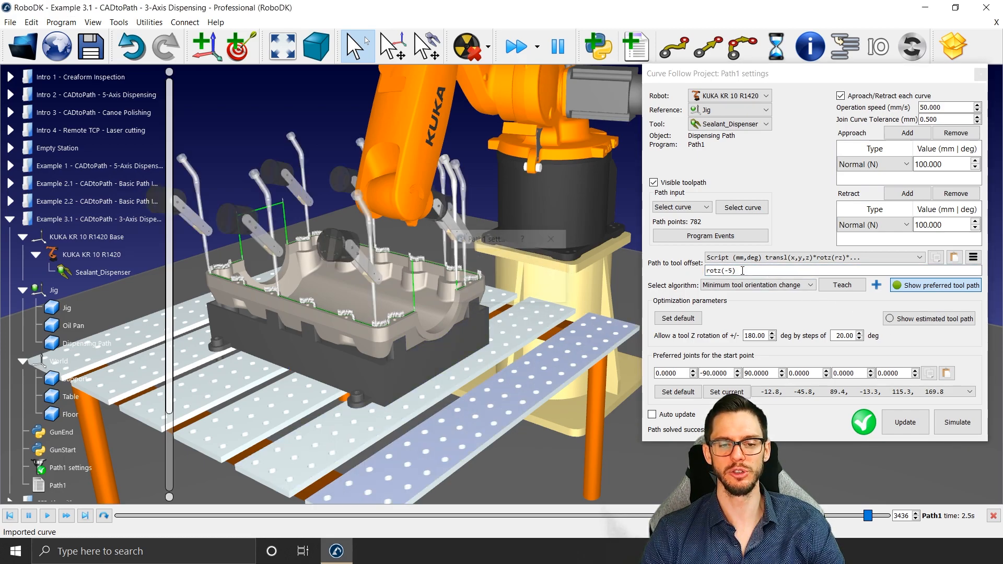
pyautogui.scroll(-5, 743, 274)
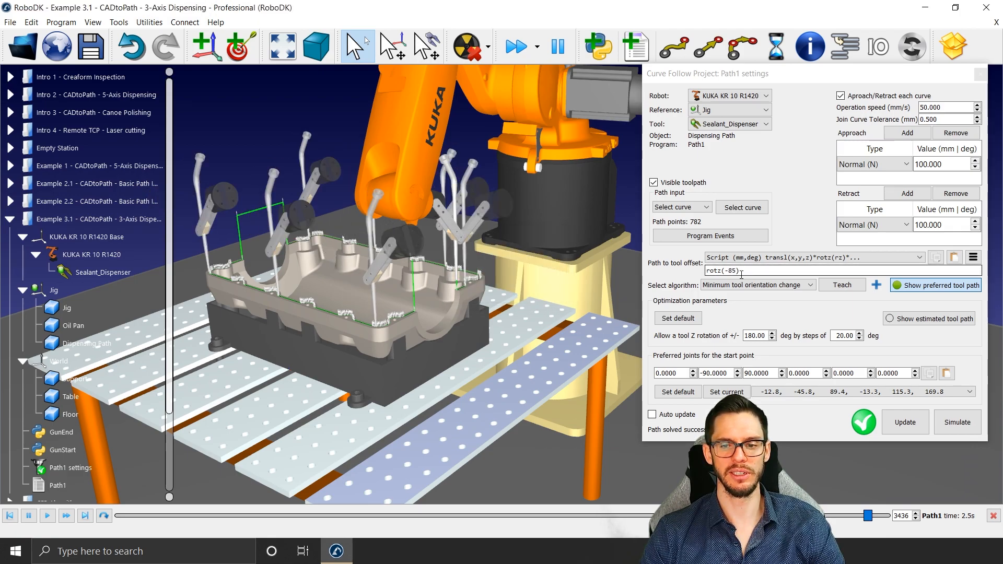
pyautogui.scroll(-1, 741, 274)
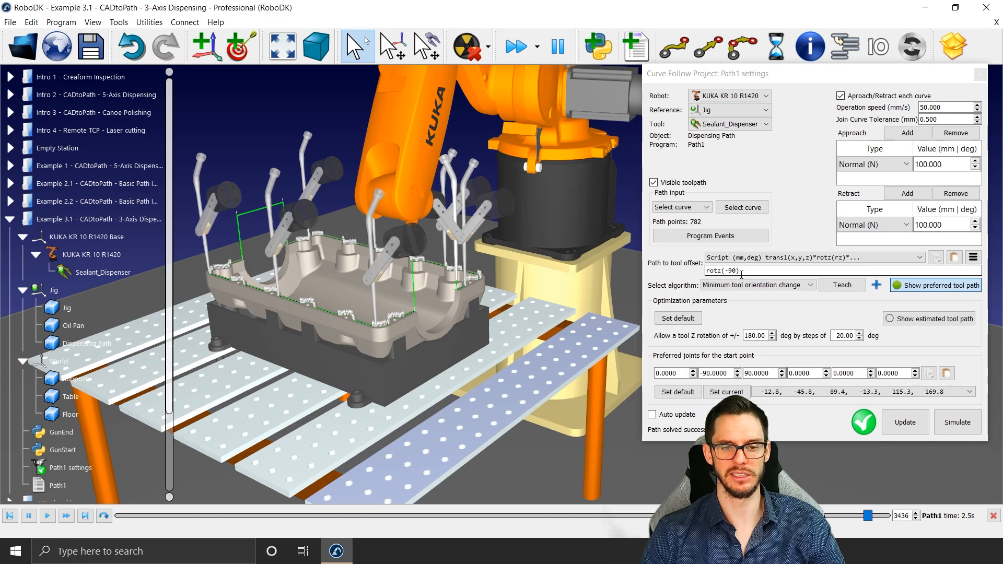
# Step: Update the curve follow path with the new tool offset, simulate it, and stop the program partway
pyautogui.click(901, 424)
pyautogui.click(947, 419)
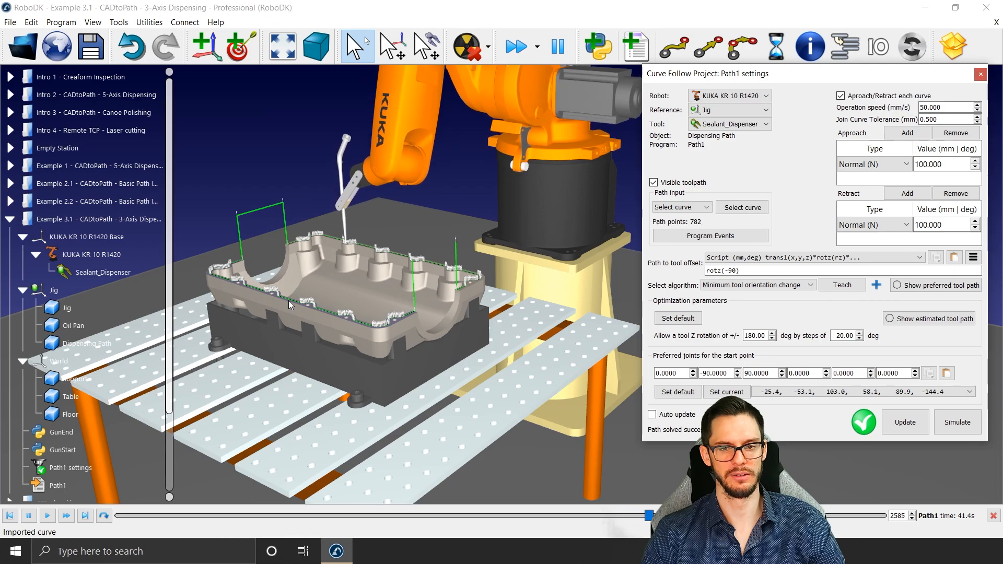
pyautogui.click(375, 146)
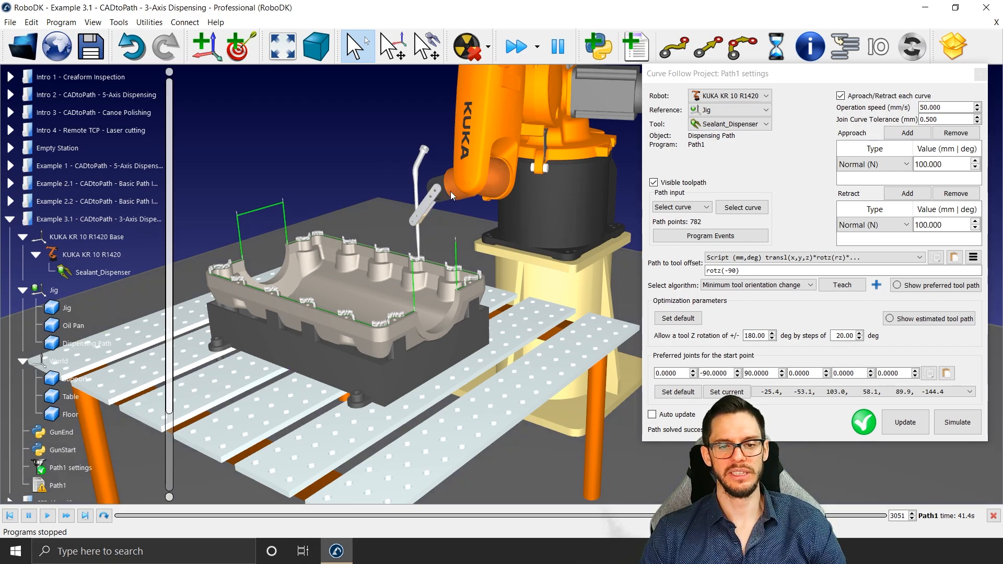
# Step: Examine the sealant dispenser's orientation and tip against the path on the oil pan rim
pyautogui.moveTo(576, 156); pyautogui.dragTo(544, 204, button='right')
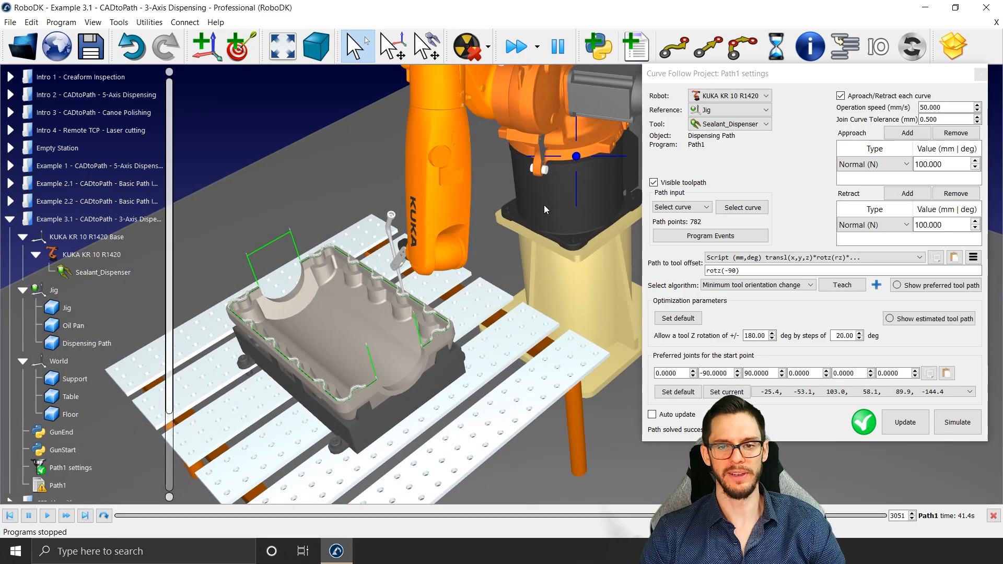
pyautogui.moveTo(479, 274); pyautogui.dragTo(779, 317, button='right')
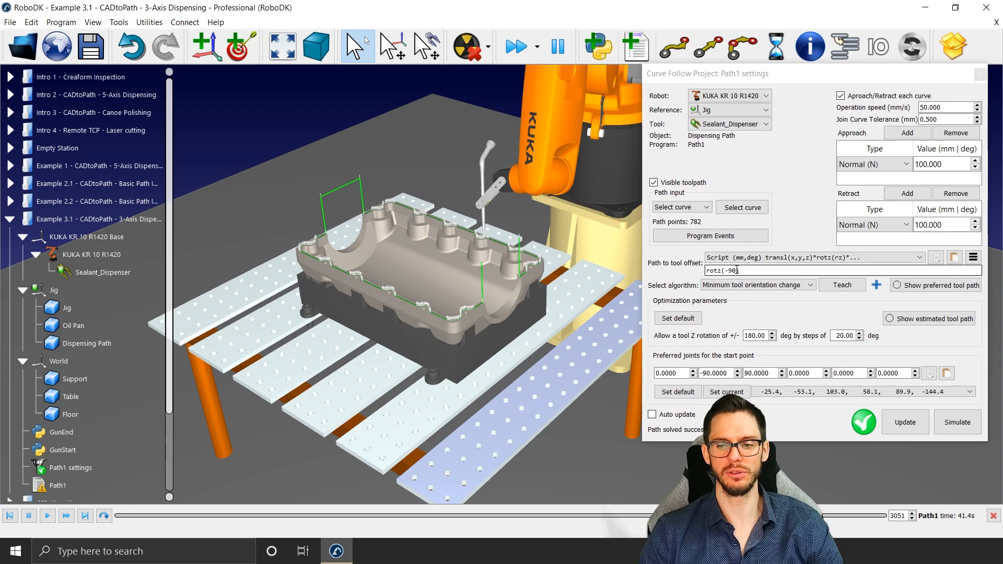
pyautogui.scroll(5, 477, 209)
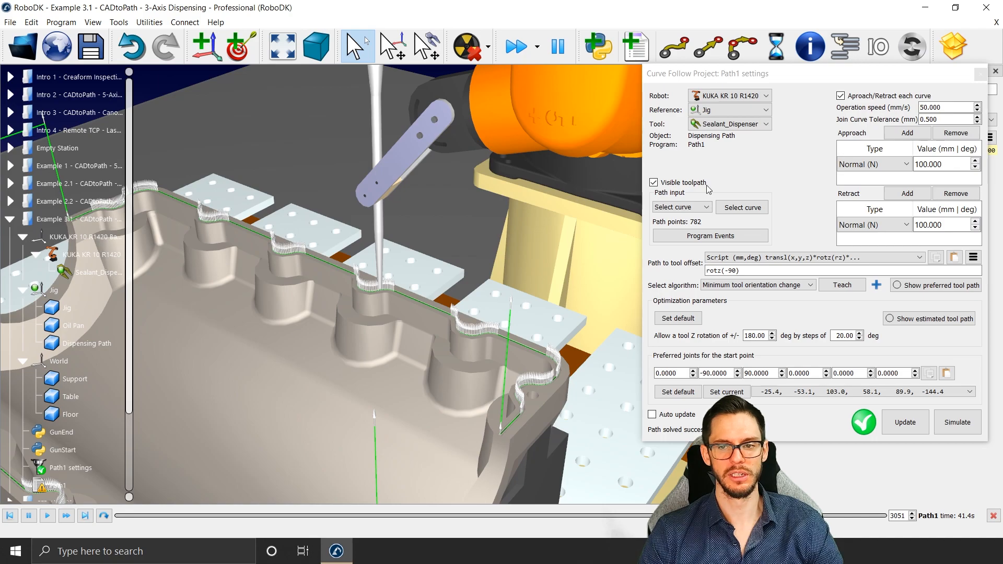
# Step: Rotate the Sealant_Dispenser about its TCP's Z axis and teach that orientation as the path-to-tool offset rotZ(0)
pyautogui.click(995, 71)
pyautogui.rightClick(506, 178)
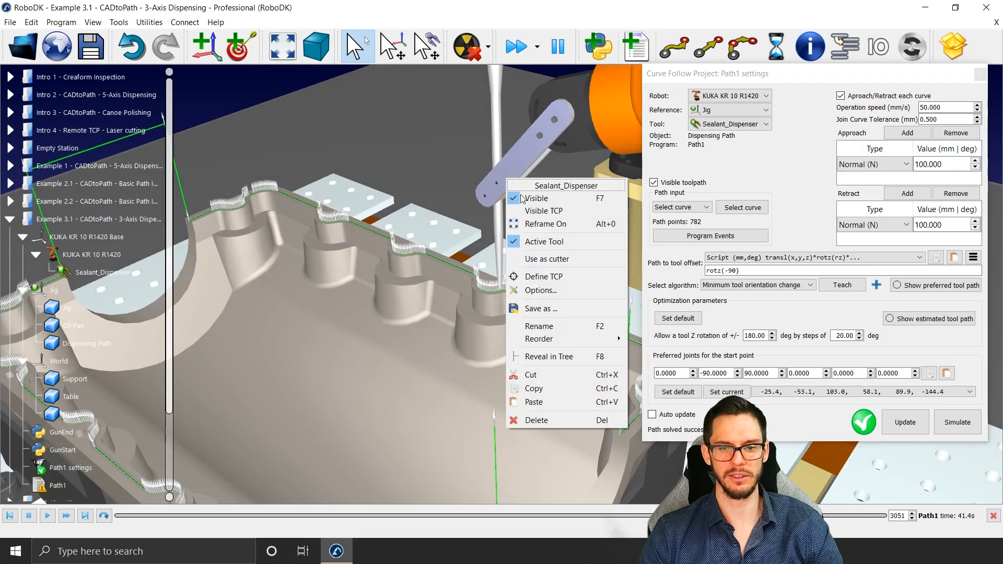
pyautogui.click(543, 209)
pyautogui.press('alt')
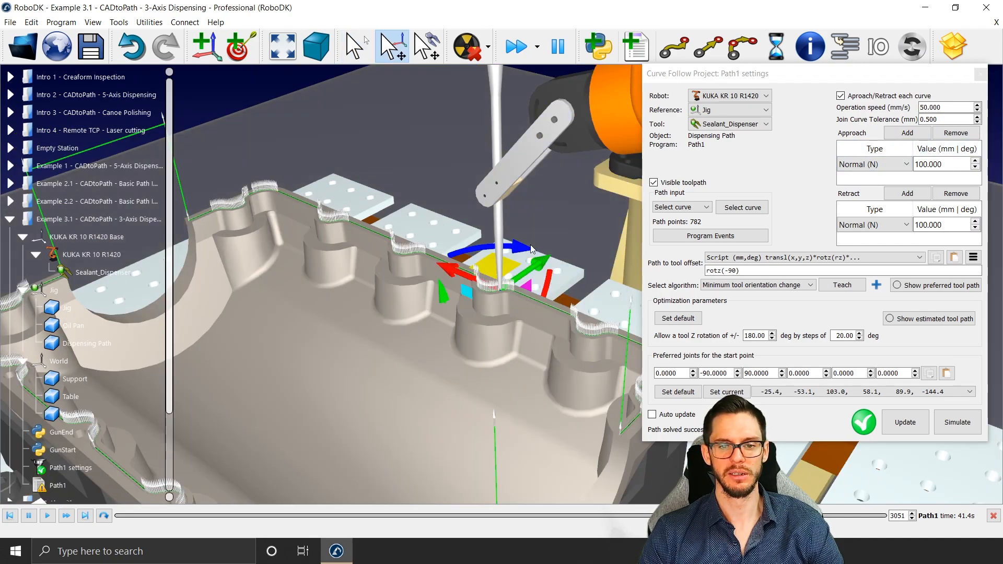
pyautogui.moveTo(524, 252); pyautogui.dragTo(425, 296)
pyautogui.scroll(-3, 426, 301)
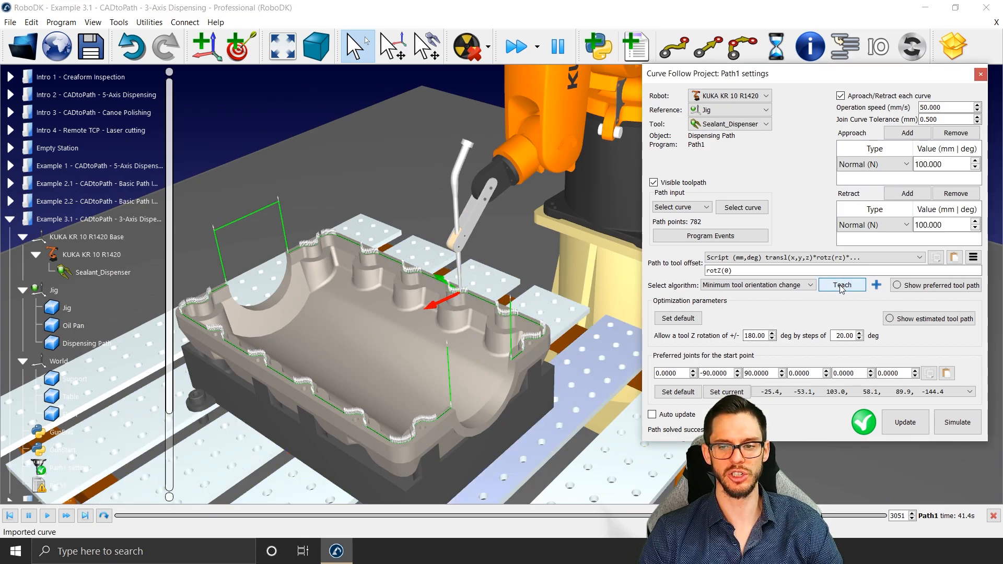
# Step: Update the curve follow path with the taught tool offset and simulate it around the oil pan
pyautogui.click(907, 424)
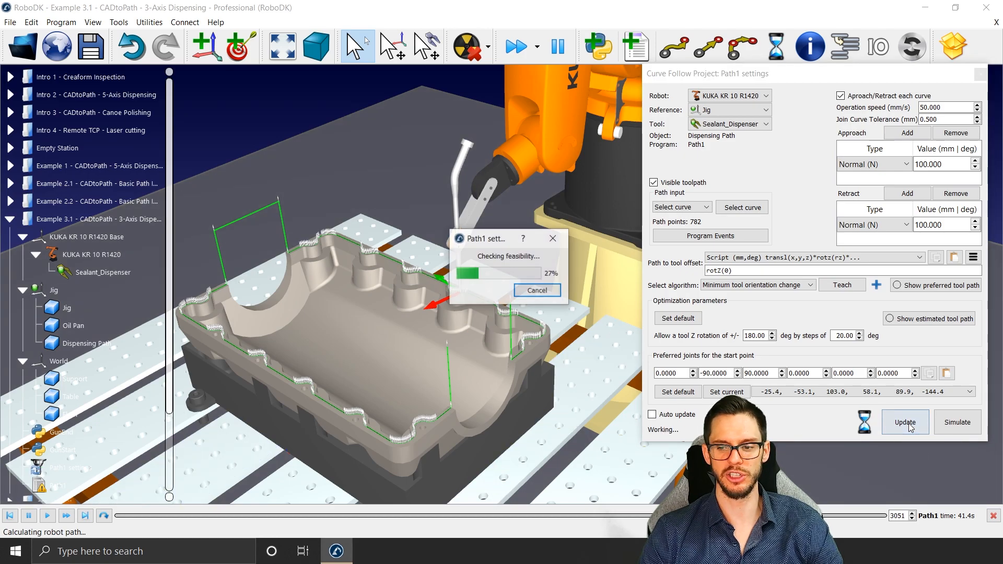
pyautogui.click(958, 429)
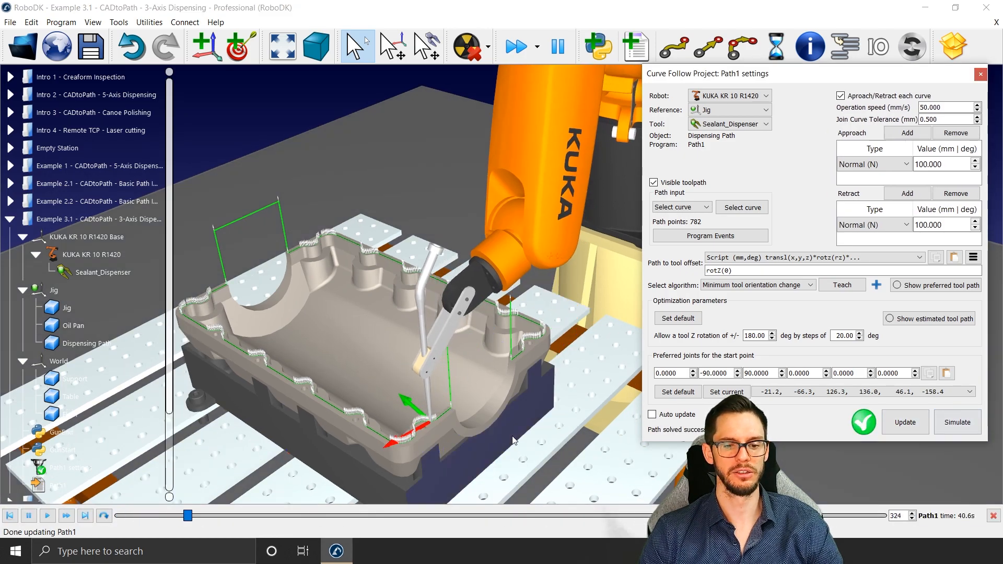
pyautogui.scroll(-4, 477, 423)
pyautogui.moveTo(452, 337); pyautogui.dragTo(446, 269, button='middle')
pyautogui.moveTo(445, 259)
pyautogui.mouseDown(button='right')
pyautogui.moveTo(479, 235)
pyautogui.moveTo(429, 250)
pyautogui.mouseUp(button='right')
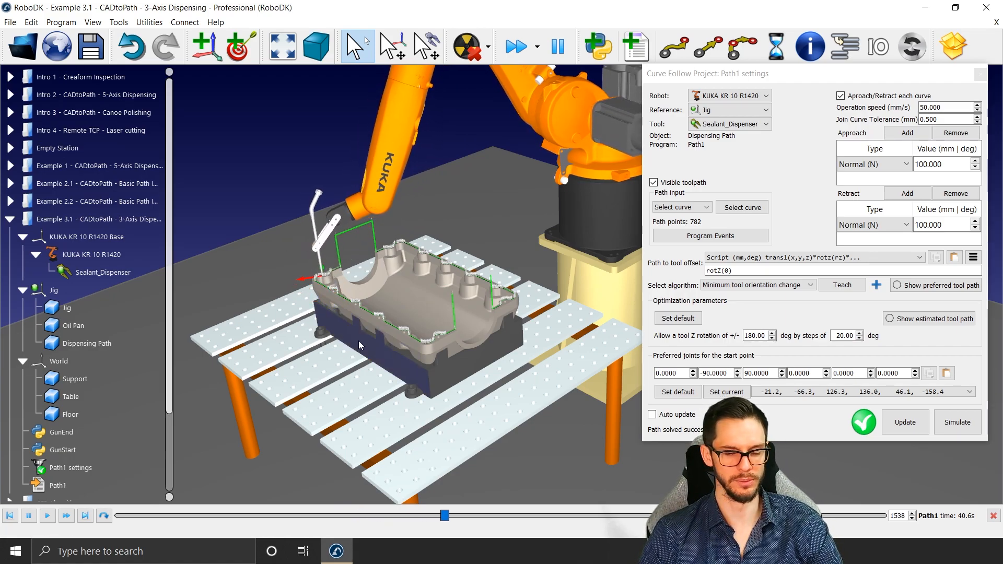
pyautogui.scroll(-1, 157, 343)
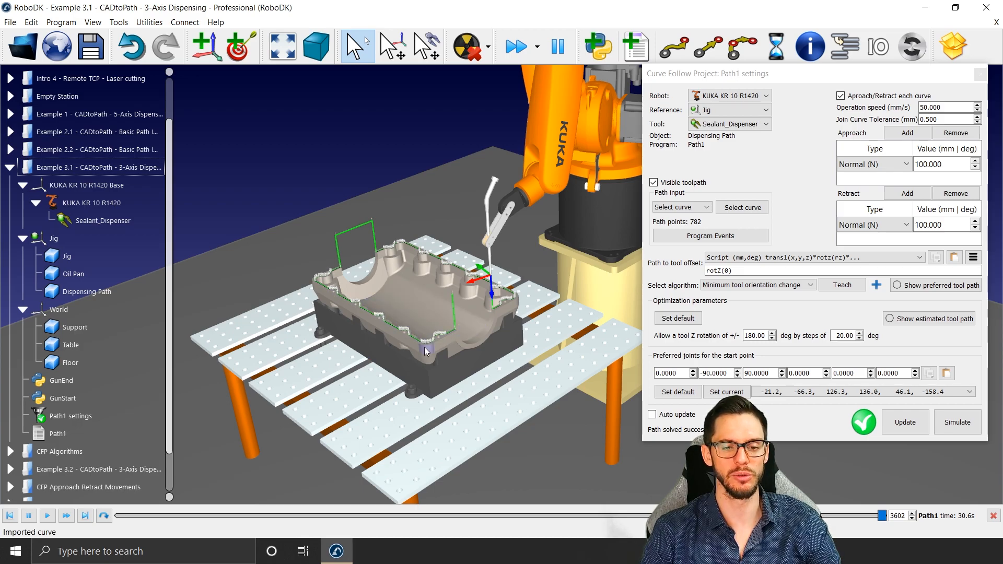
# Step: Inspect the dispenser's tool frame on the pan rim and review the available curve follow algorithms, keeping Minimum tool orientation change
pyautogui.scroll(10, 515, 239)
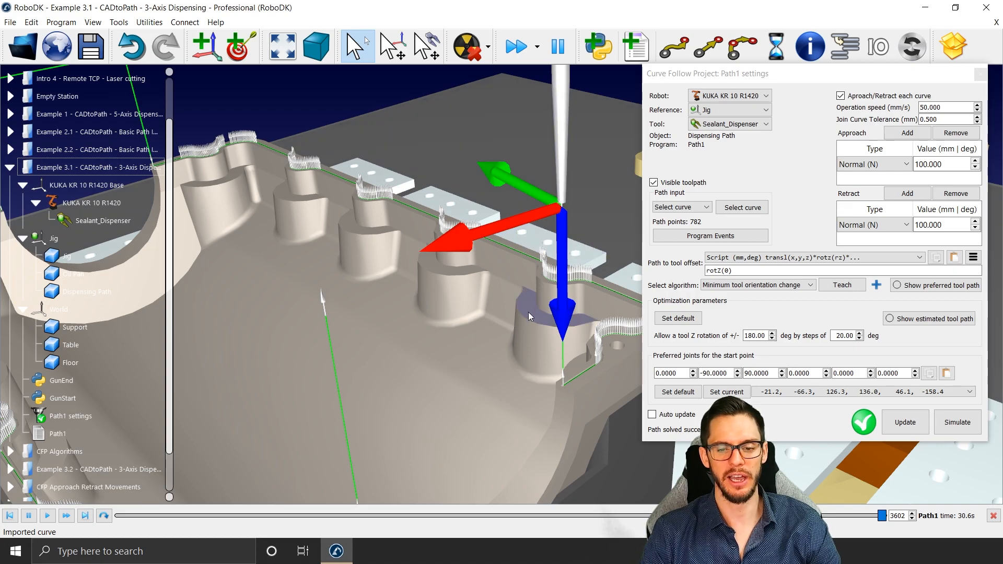
pyautogui.scroll(-10, 528, 311)
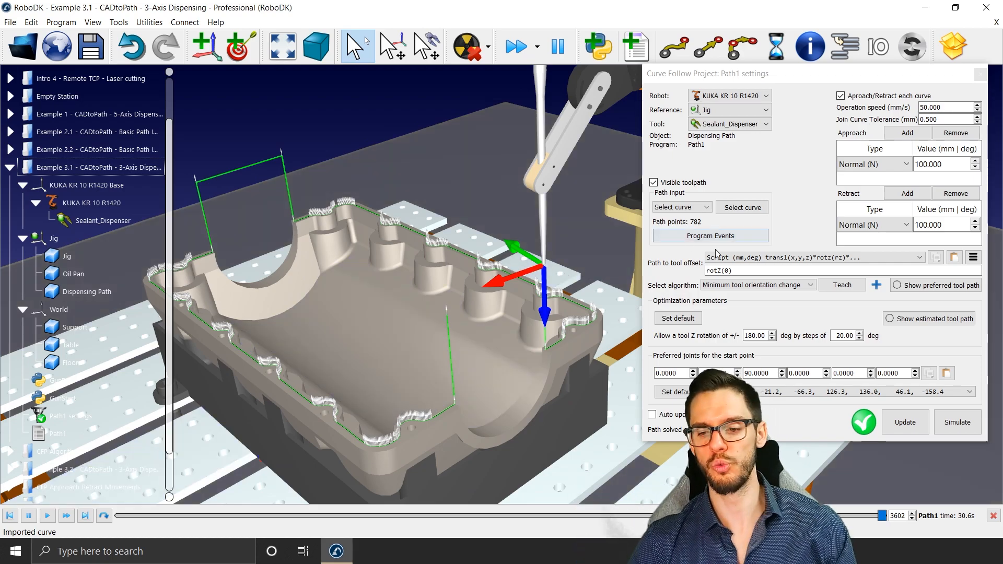
pyautogui.moveTo(744, 286)
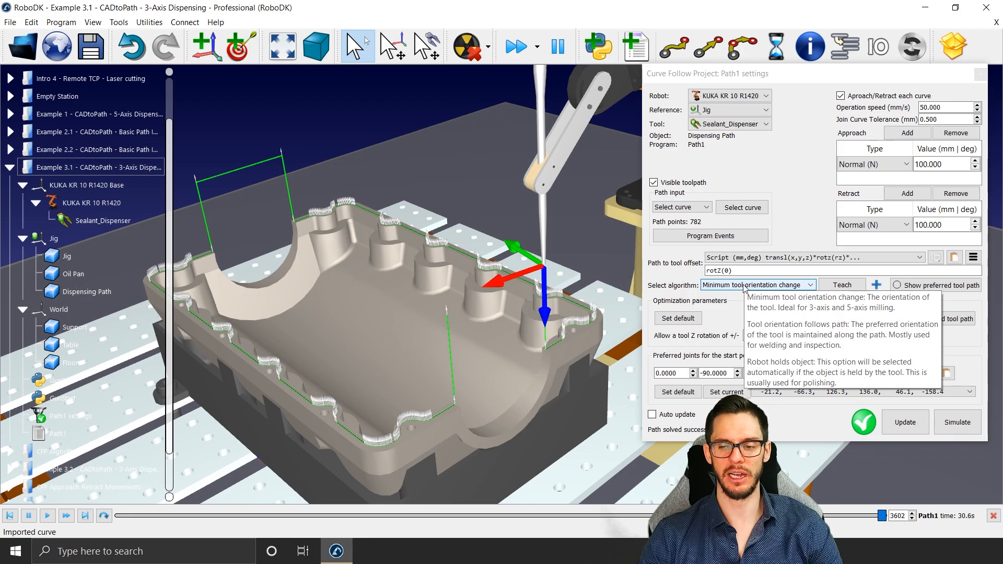
pyautogui.click(730, 315)
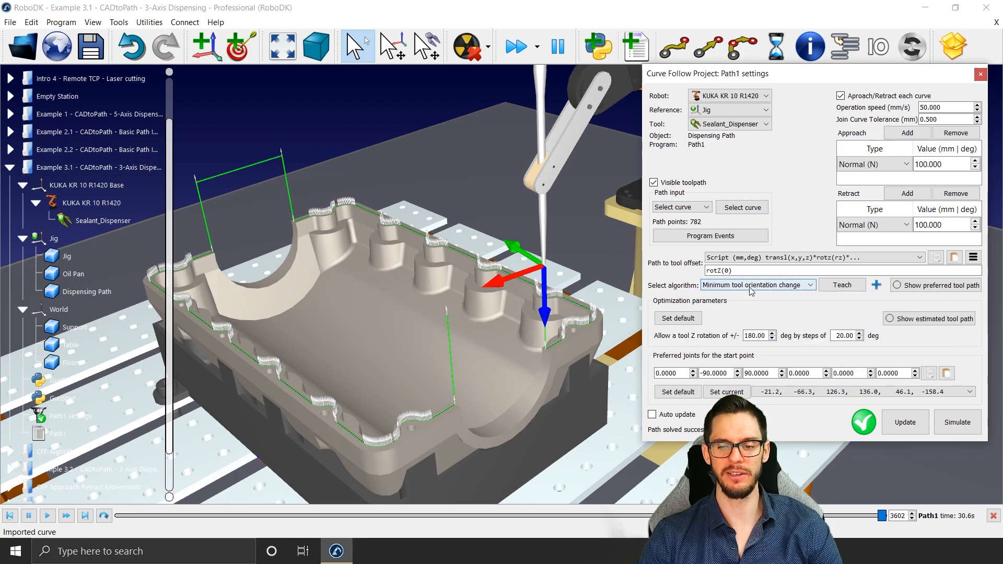
pyautogui.scroll(-3, 510, 309)
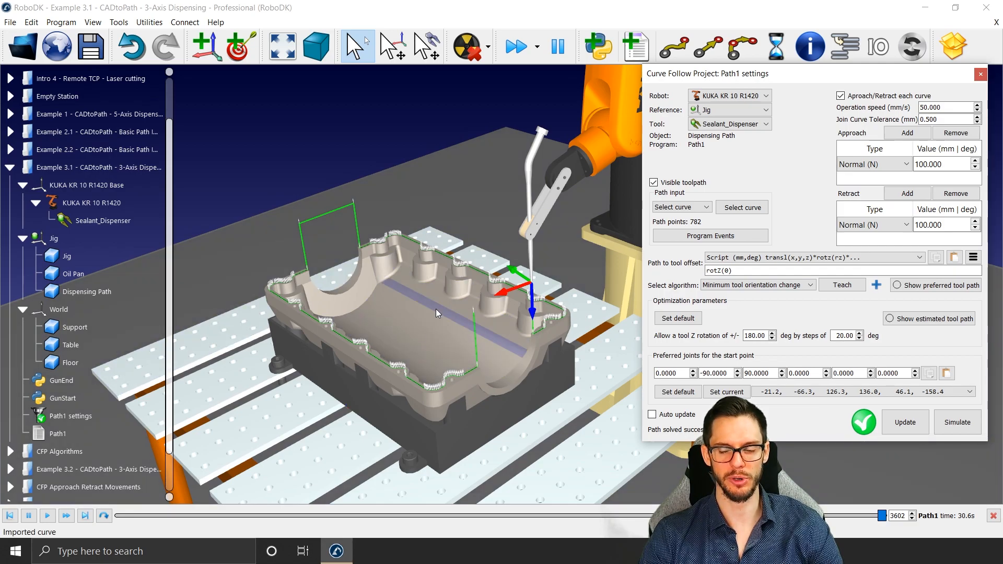
pyautogui.click(750, 285)
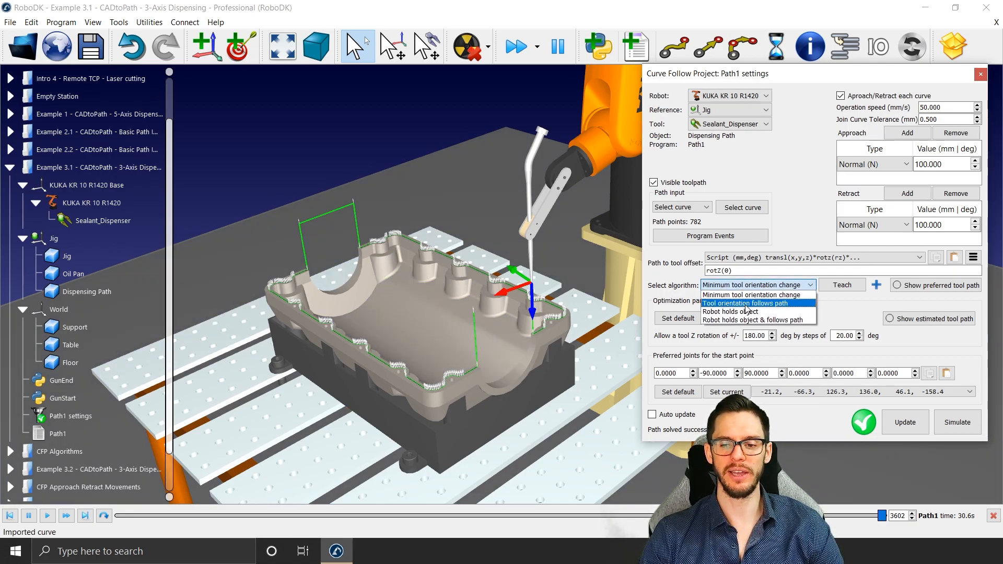
pyautogui.click(795, 312)
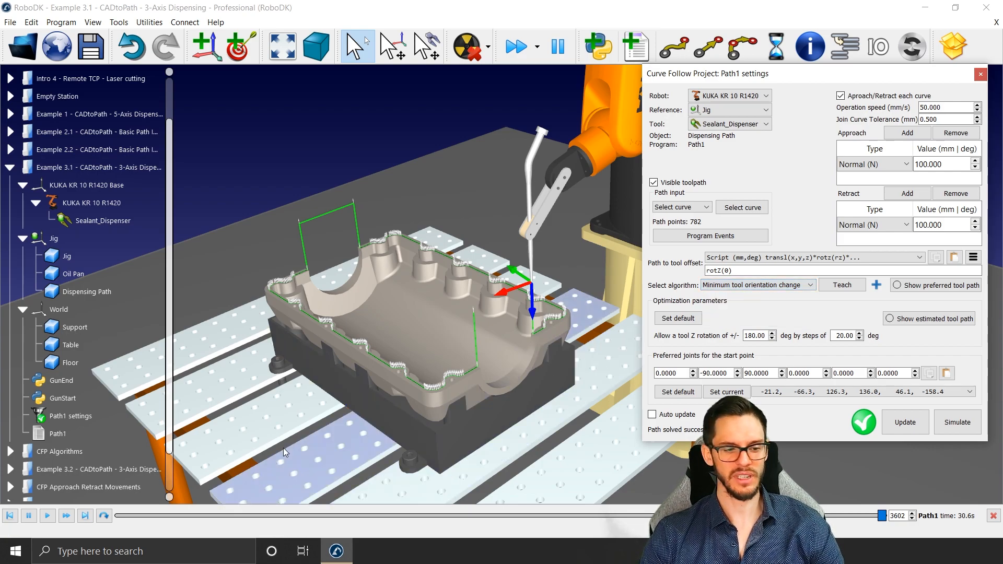
# Step: Open the CFP Algorithms station and run the Minimum Tool Orientation Change program on the first robot
pyautogui.click(73, 454)
pyautogui.moveTo(429, 320); pyautogui.dragTo(497, 343, button='middle')
pyautogui.moveTo(497, 344); pyautogui.dragTo(491, 363, button='right')
pyautogui.scroll(5, 491, 362)
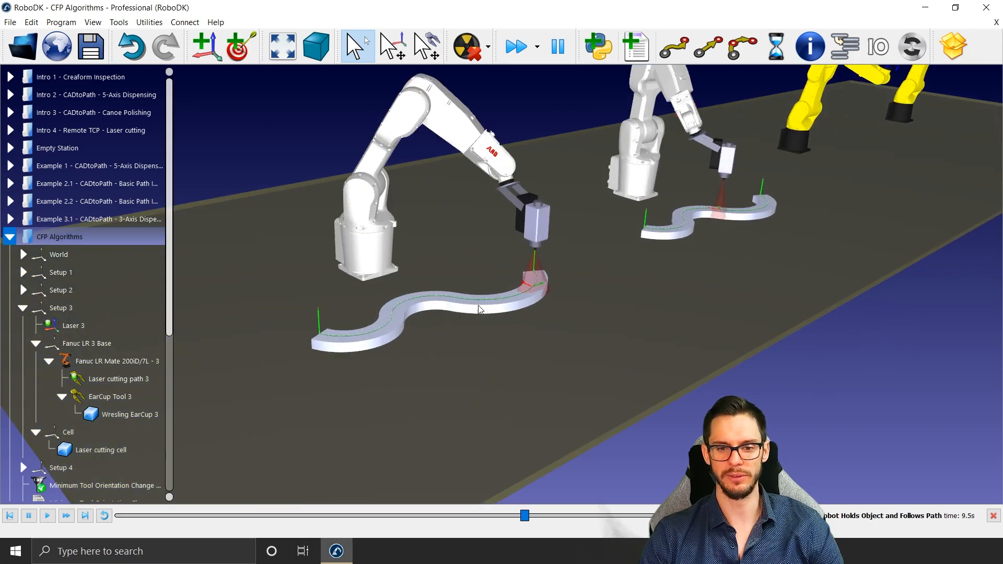
pyautogui.moveTo(493, 272); pyautogui.dragTo(509, 313, button='middle')
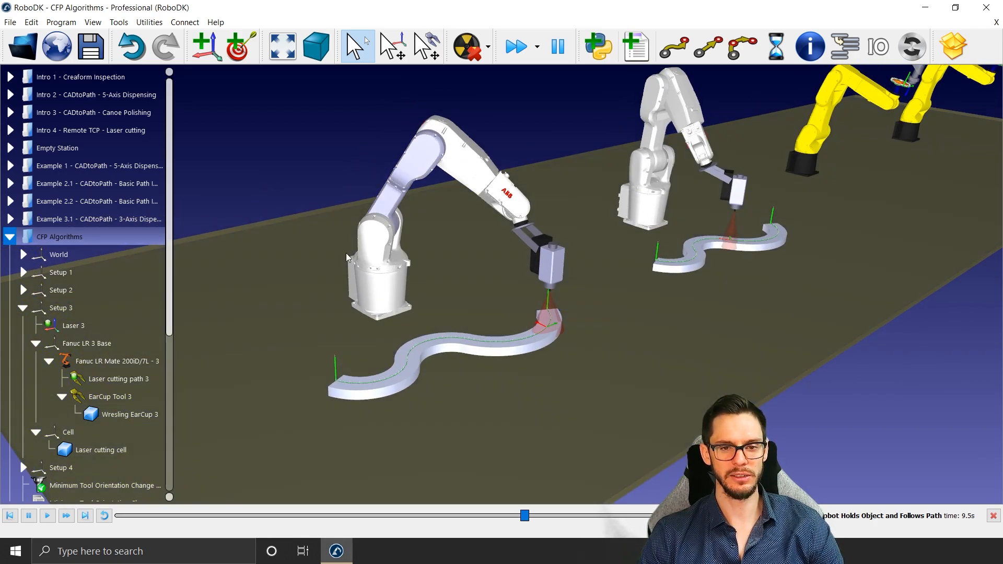
pyautogui.scroll(-2, 131, 402)
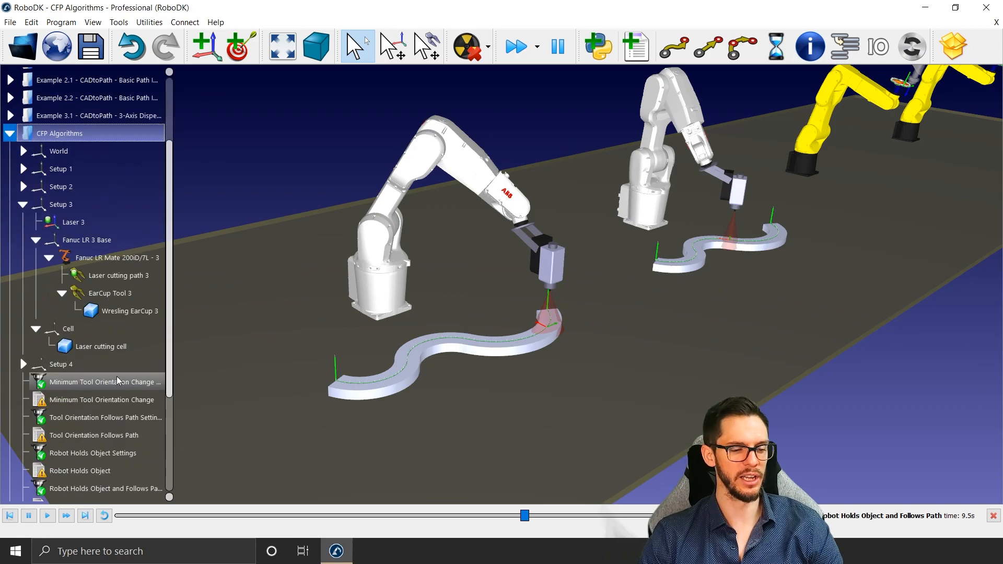
pyautogui.doubleClick(131, 401)
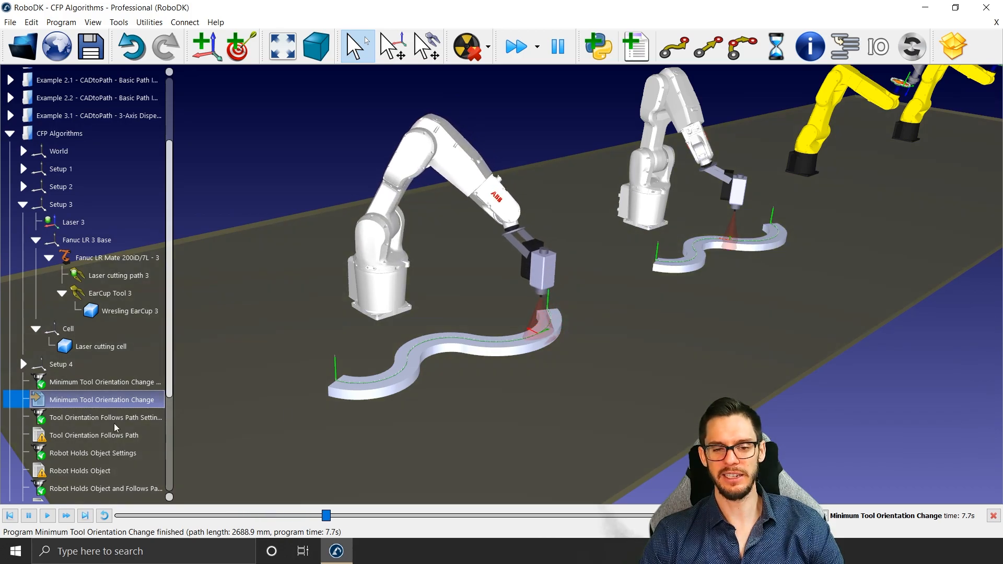
# Step: Run the Tool Orientation Follows Path program, examine the tool frame along the curved part, and stop the programs
pyautogui.doubleClick(79, 439)
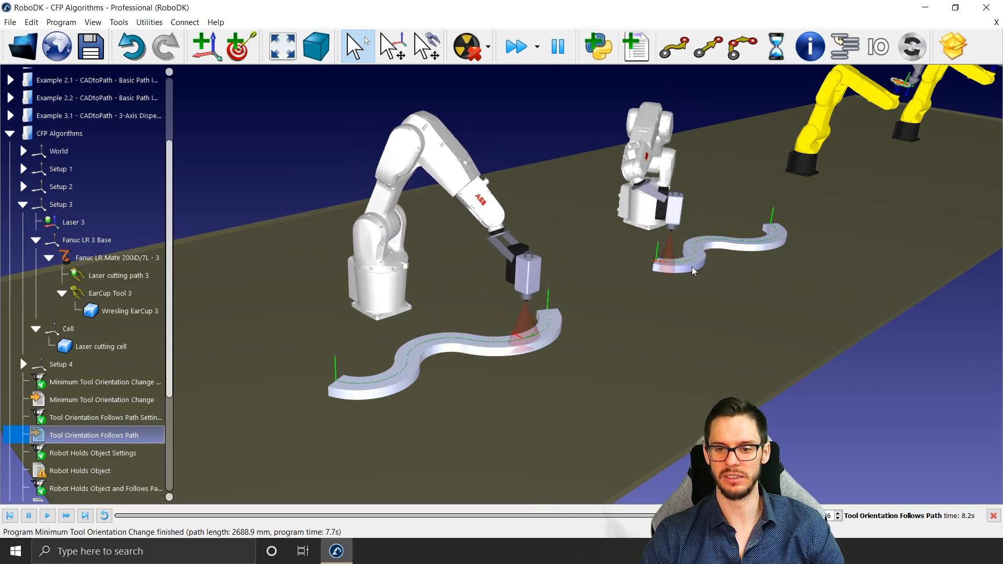
pyautogui.scroll(5, 693, 270)
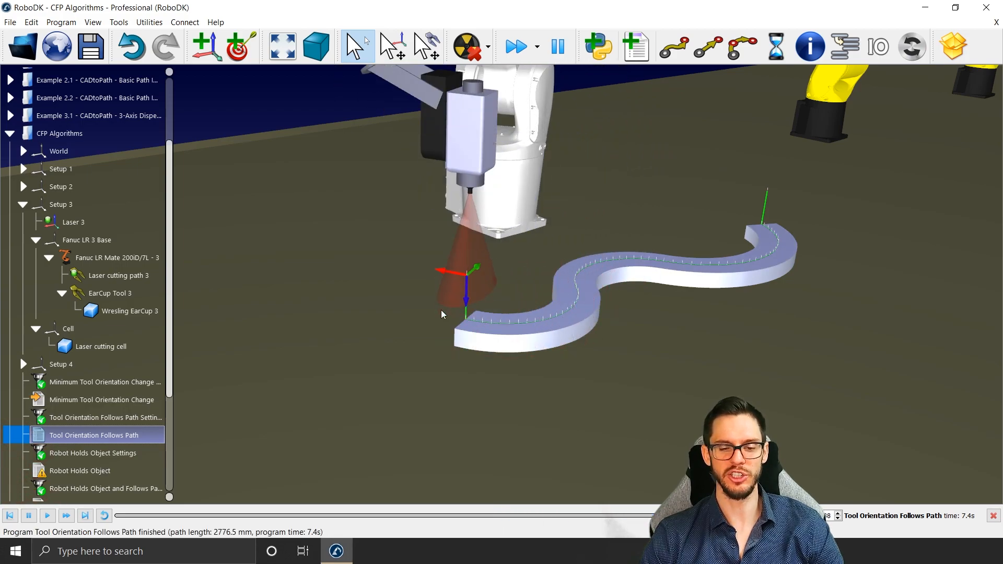
pyautogui.scroll(-6, 466, 316)
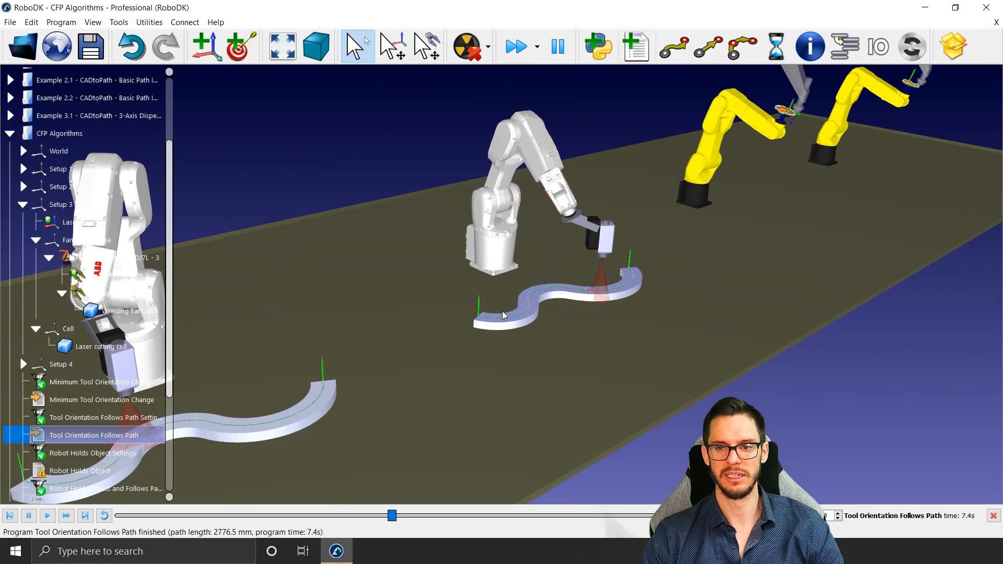
pyautogui.moveTo(707, 239); pyautogui.dragTo(692, 250, button='middle')
pyautogui.press('Escape')
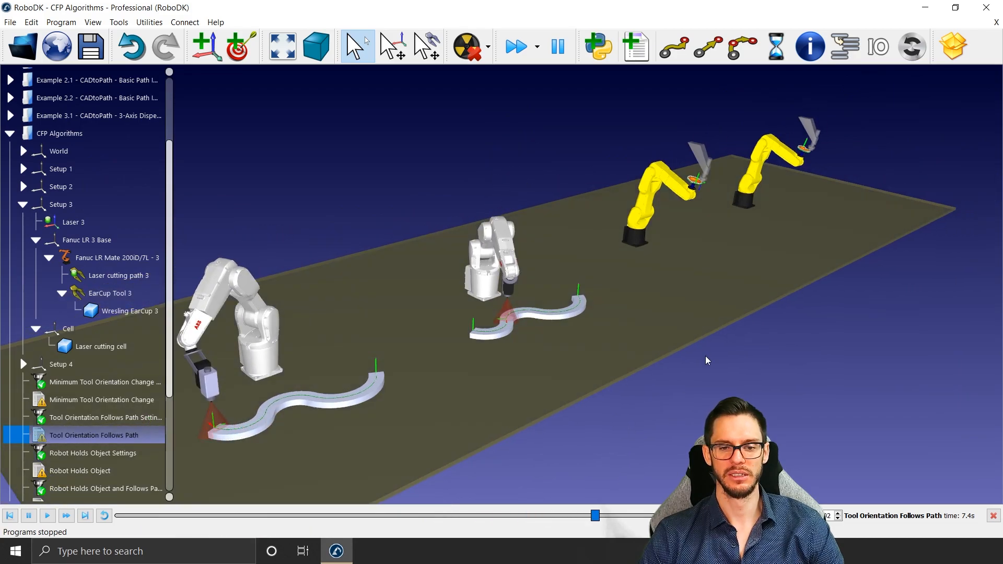
pyautogui.click(707, 360)
# Step: Run the Robot Holds Object program and watch the nearer yellow robot present its part to the fixed tool
pyautogui.scroll(6, 726, 241)
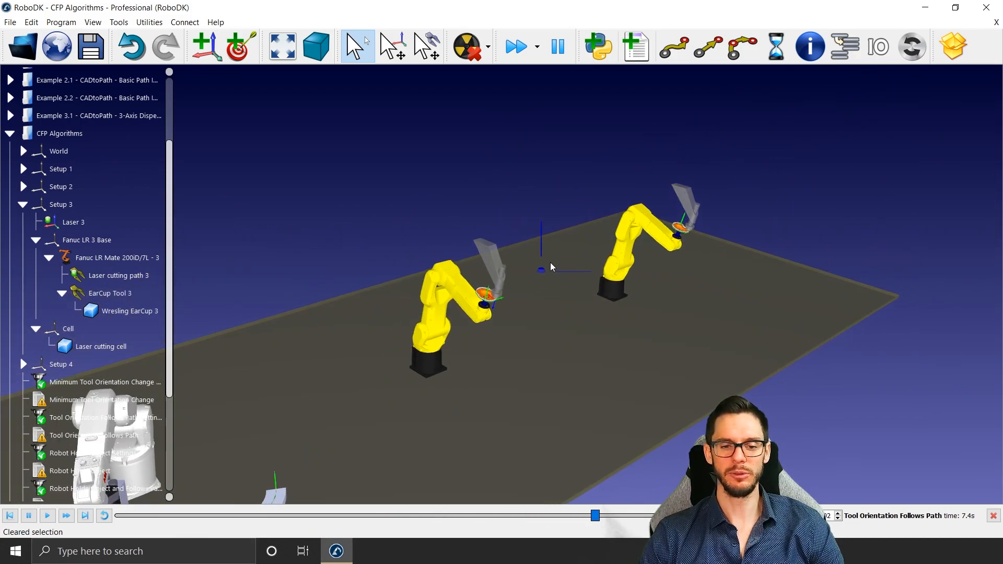
pyautogui.scroll(-1, 67, 357)
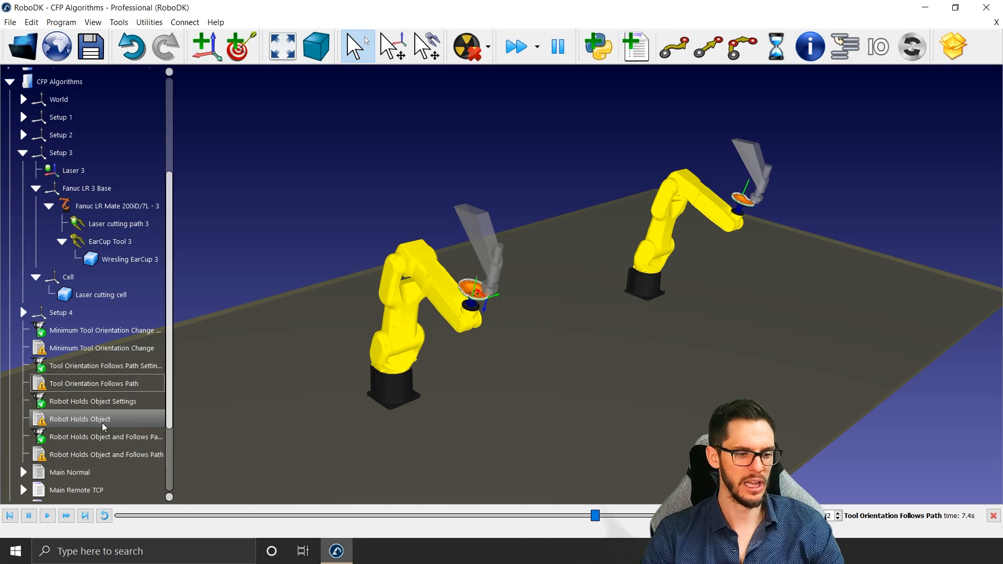
pyautogui.doubleClick(89, 419)
pyautogui.scroll(2, 496, 292)
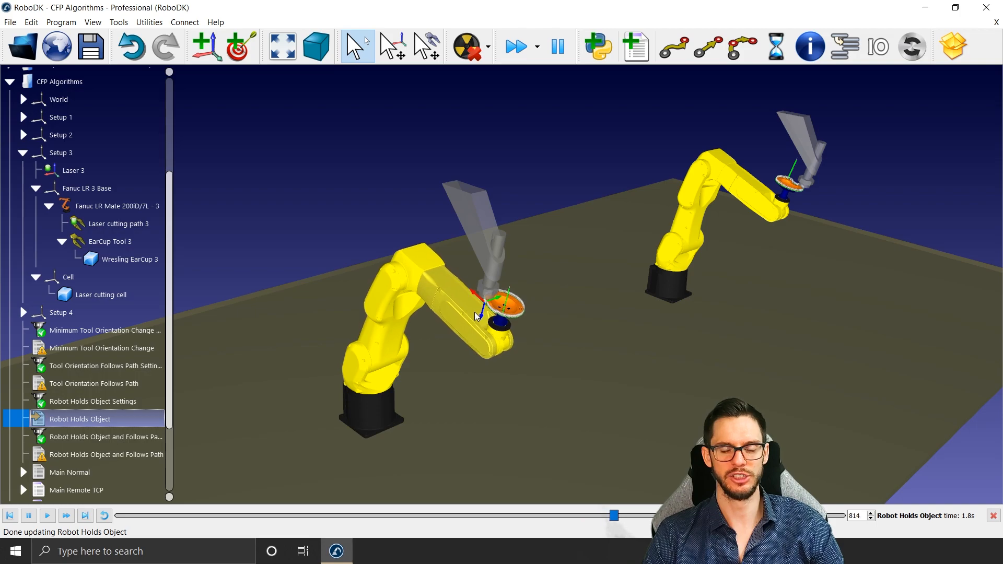
# Step: Run the Robot Holds Object and Follows Path program, examine the farther yellow robot's part motion, and stop the programs
pyautogui.doubleClick(106, 455)
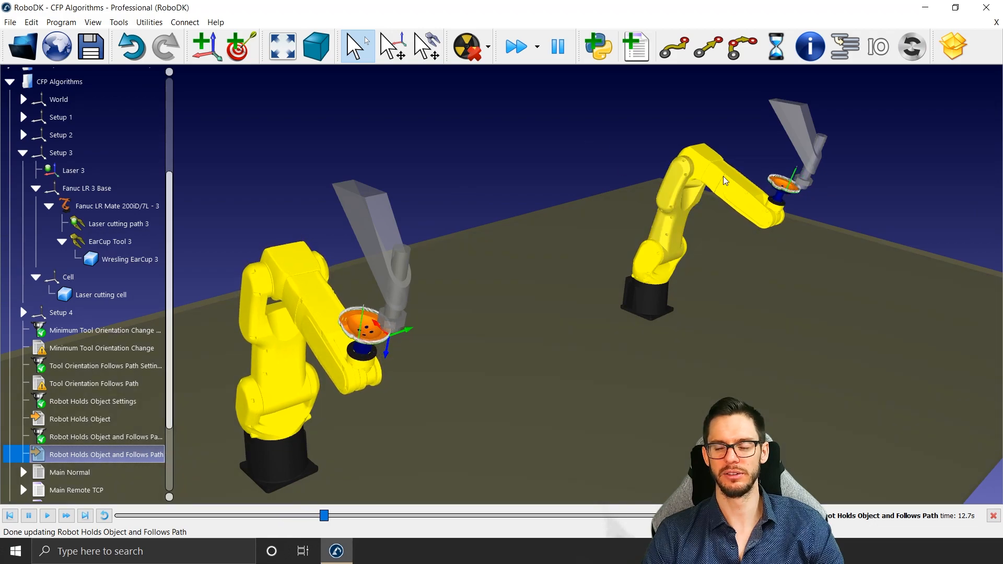
pyautogui.scroll(3, 815, 187)
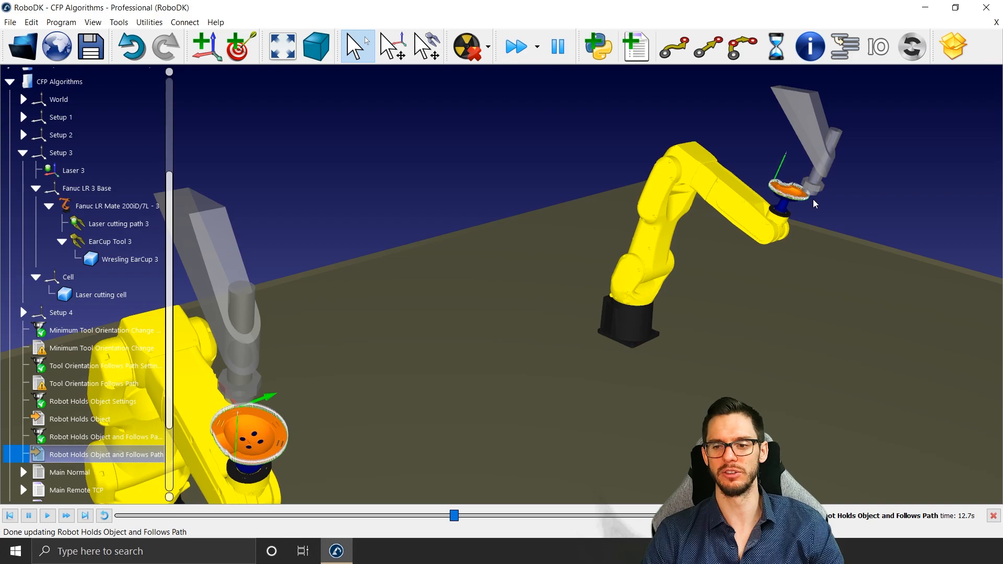
pyautogui.scroll(2, 813, 207)
pyautogui.scroll(1, 813, 207)
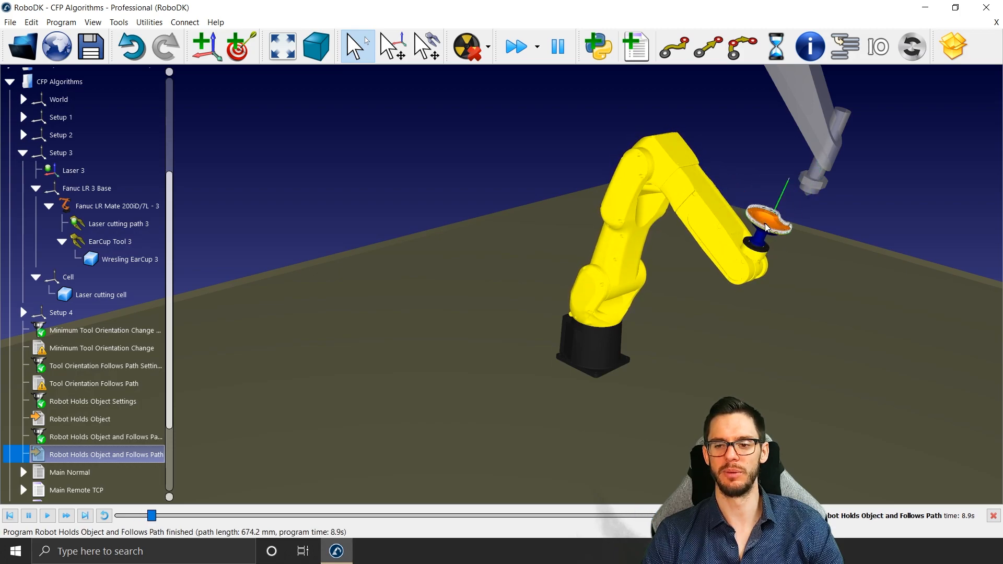
pyautogui.scroll(-7, 765, 227)
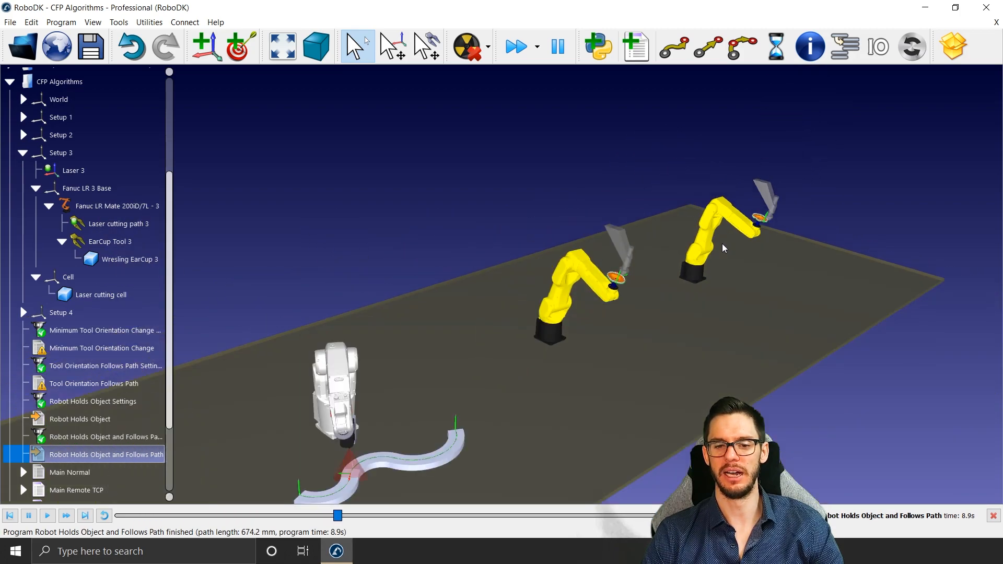
pyautogui.press('Escape')
# Step: Run MainProgram to compare all four algorithm setups moving together, and stop the simulation
pyautogui.scroll(-3, 114, 419)
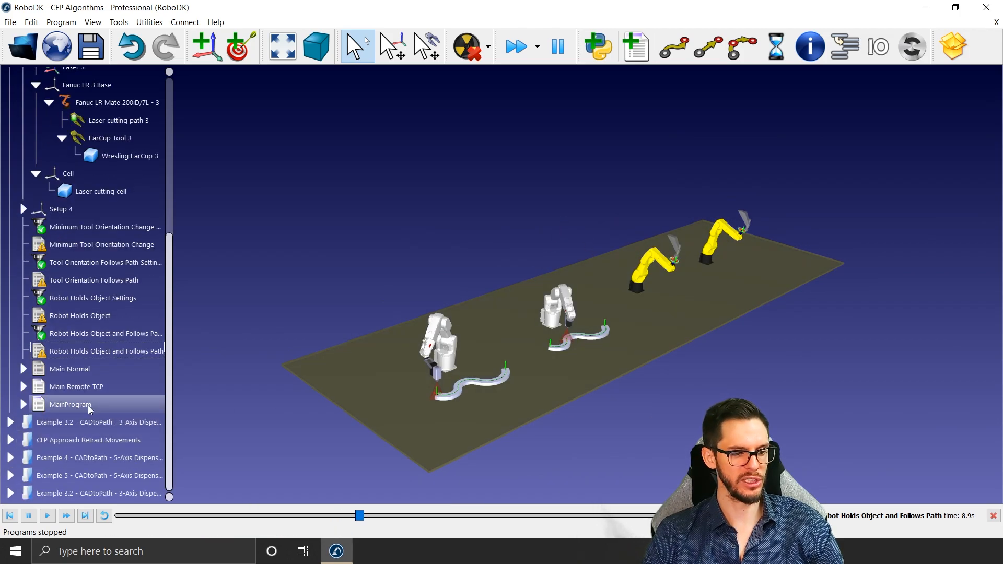
pyautogui.doubleClick(88, 409)
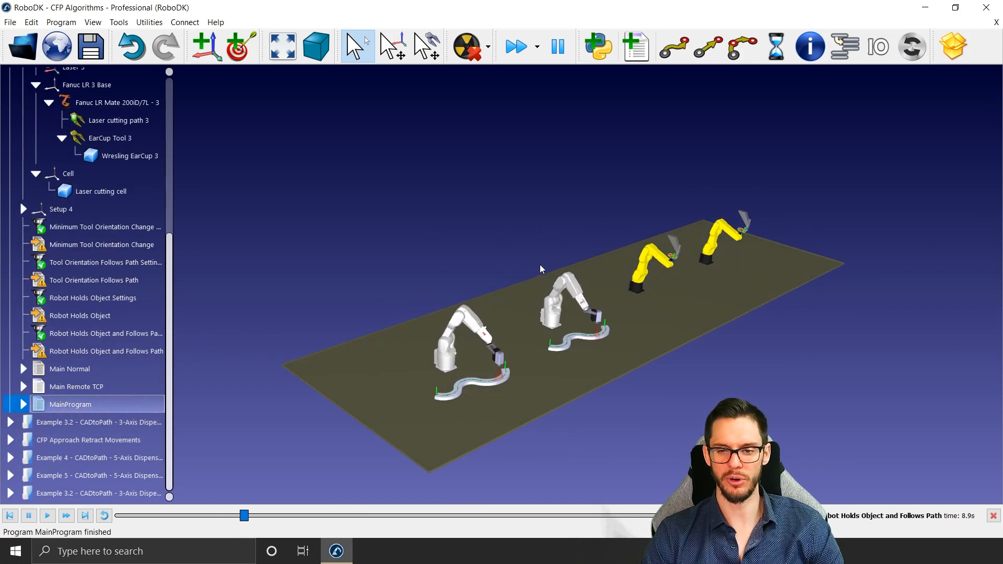
pyautogui.moveTo(537, 265); pyautogui.dragTo(496, 194)
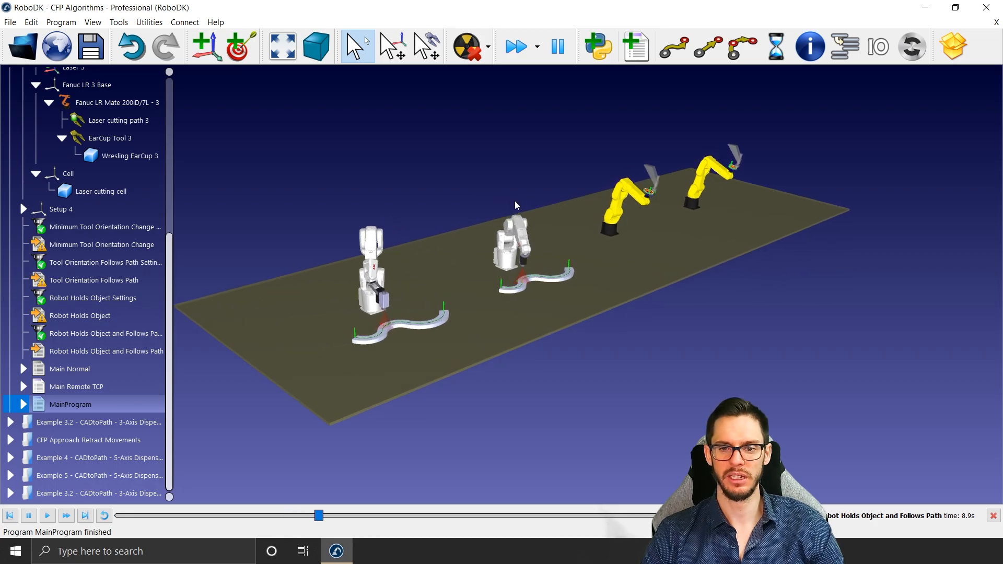
pyautogui.scroll(5, 527, 208)
pyautogui.scroll(-5, 534, 212)
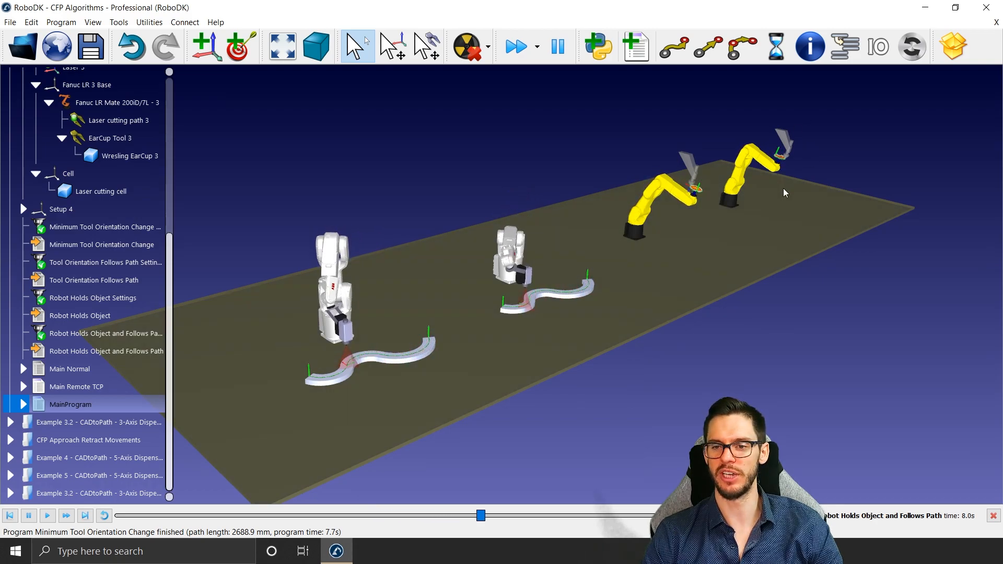
pyautogui.click(422, 147)
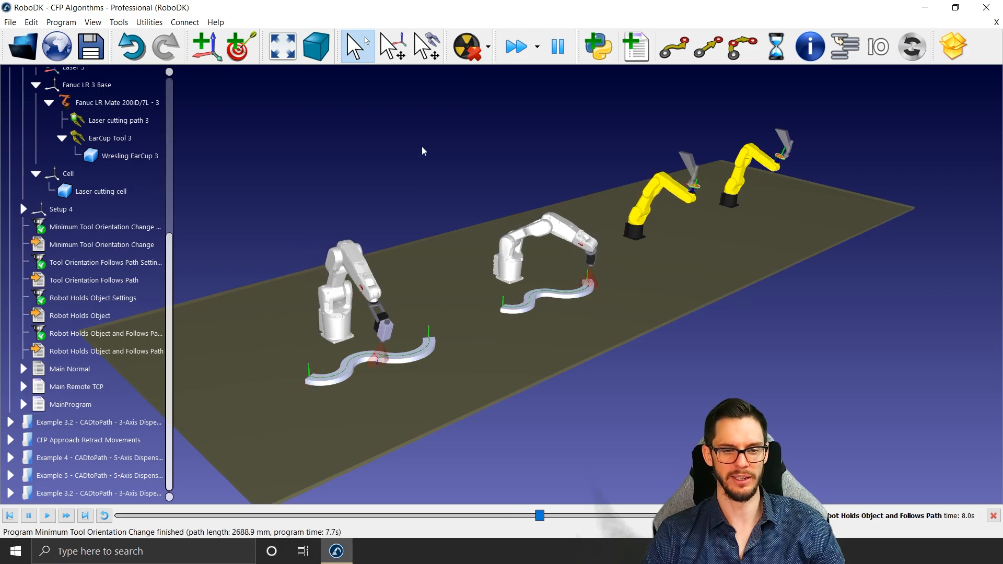
# Step: Open the first Example 3.2 3-axis dispensing station and frame the oil pan, table and robot
pyautogui.click(83, 422)
pyautogui.moveTo(403, 337); pyautogui.dragTo(443, 268, button='middle')
pyautogui.moveTo(443, 267); pyautogui.dragTo(421, 293, button='right')
pyautogui.moveTo(421, 293); pyautogui.dragTo(395, 271, button='middle')
pyautogui.moveTo(394, 271)
pyautogui.mouseDown(button='right')
pyautogui.moveTo(408, 252)
pyautogui.moveTo(402, 278)
pyautogui.mouseUp(button='right')
pyautogui.scroll(2, 405, 270)
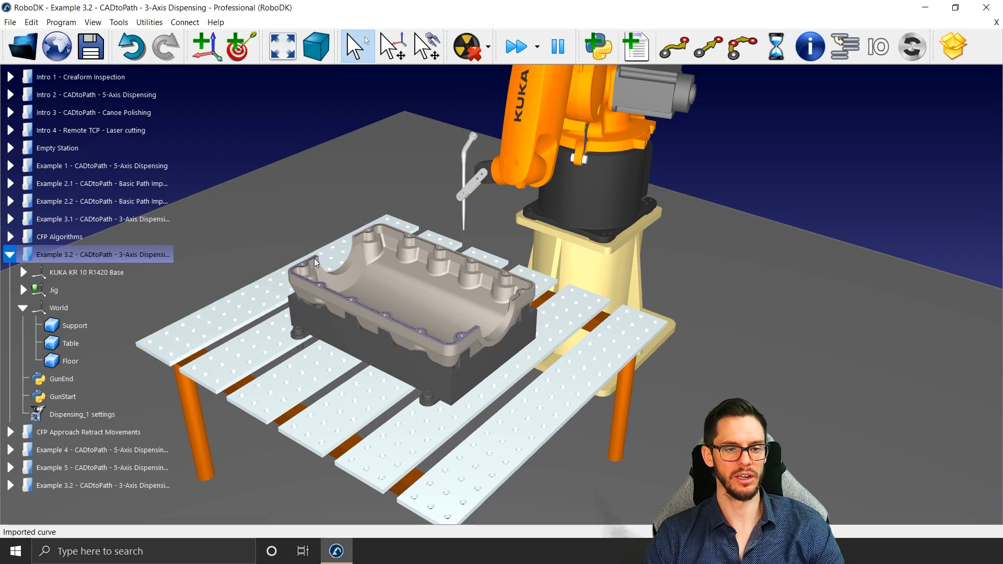
# Step: Open the Dispensing_1 settings and choose the sealing curve along the oil pan's near rim as the path input
pyautogui.doubleClick(81, 416)
pyautogui.moveTo(565, 322); pyautogui.dragTo(753, 19)
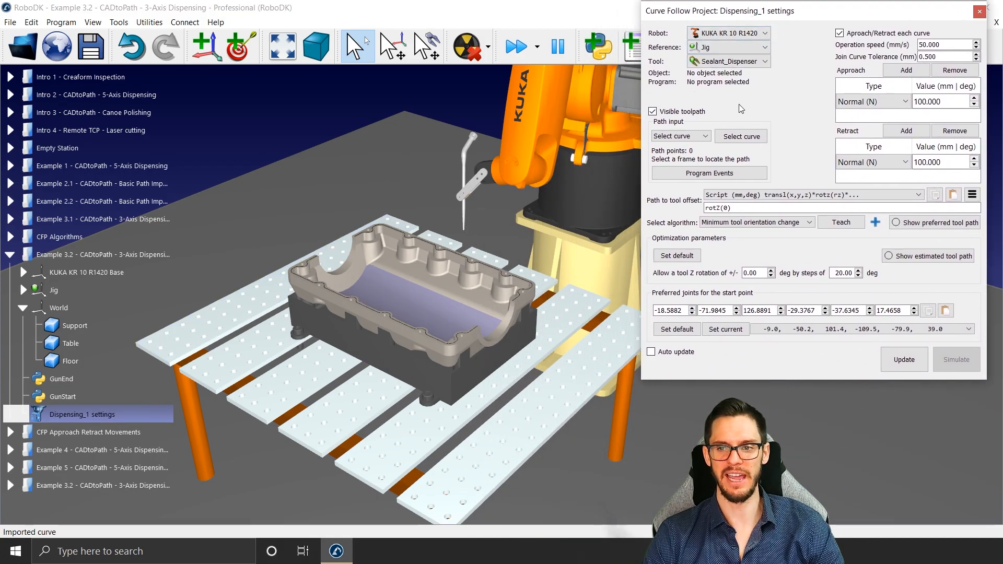
pyautogui.click(742, 136)
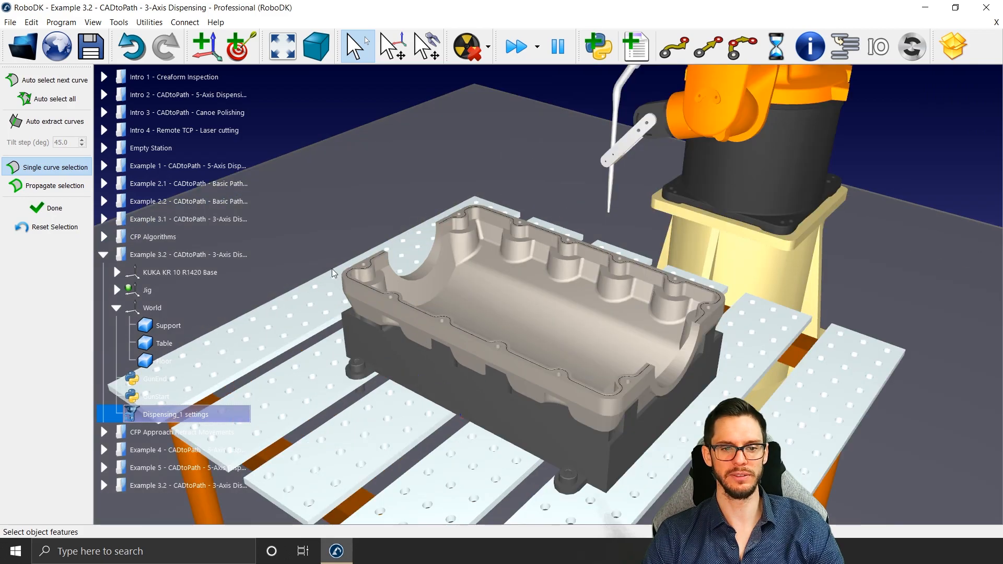
pyautogui.click(378, 261)
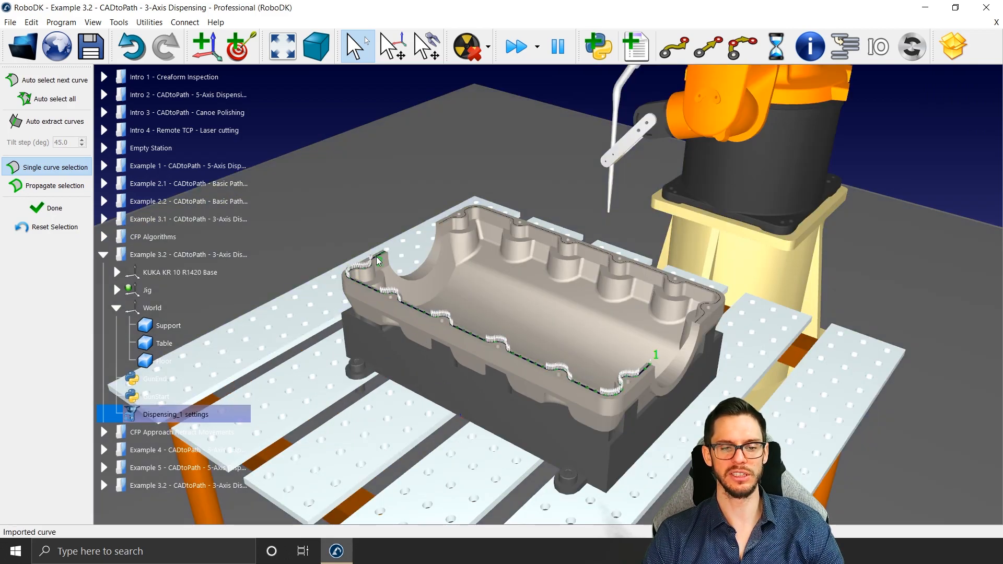
pyautogui.click(378, 261)
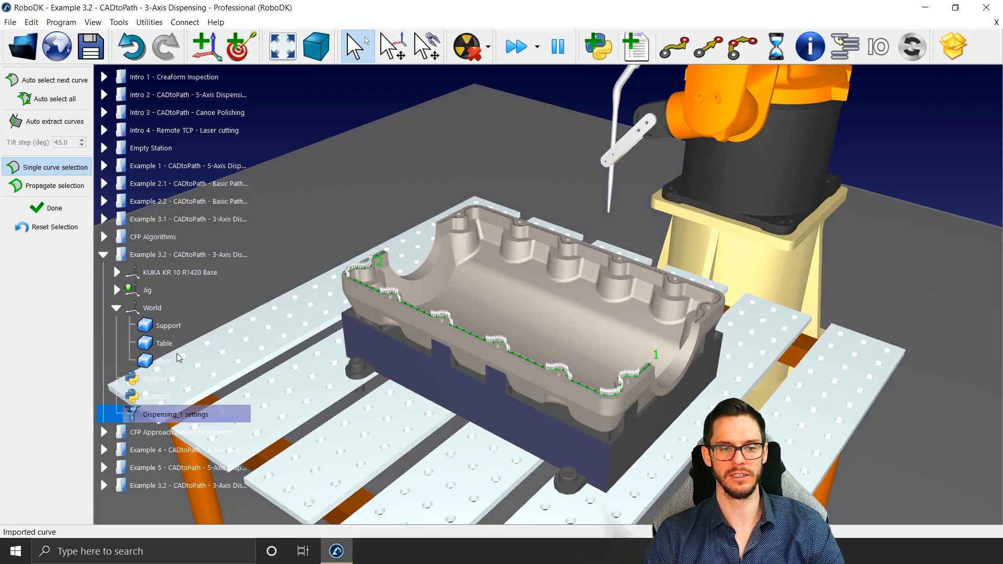
pyautogui.click(47, 208)
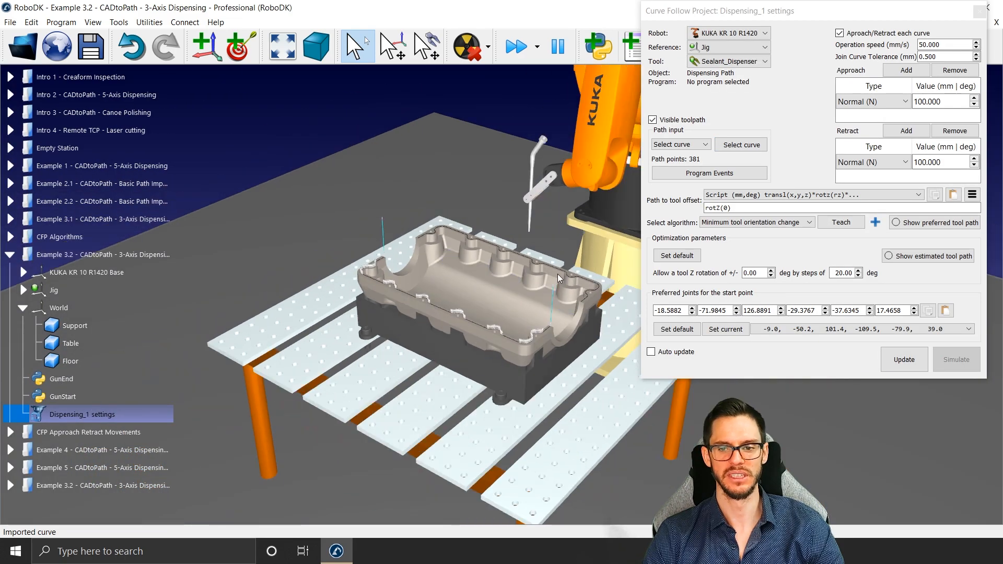
# Step: Set the Dispensing_1 algorithm to Tool orientation follows path and update the program
pyautogui.click(764, 223)
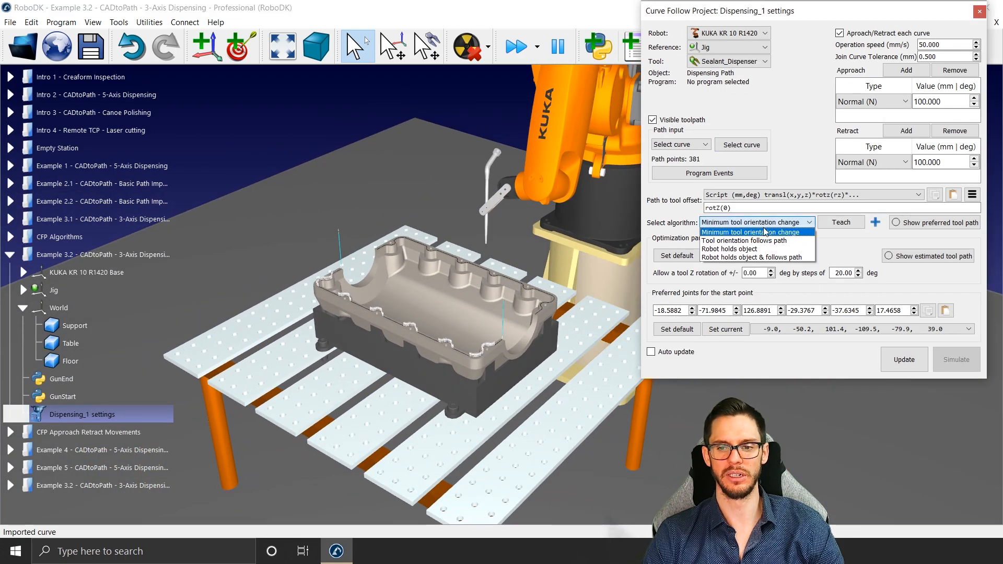
pyautogui.click(760, 240)
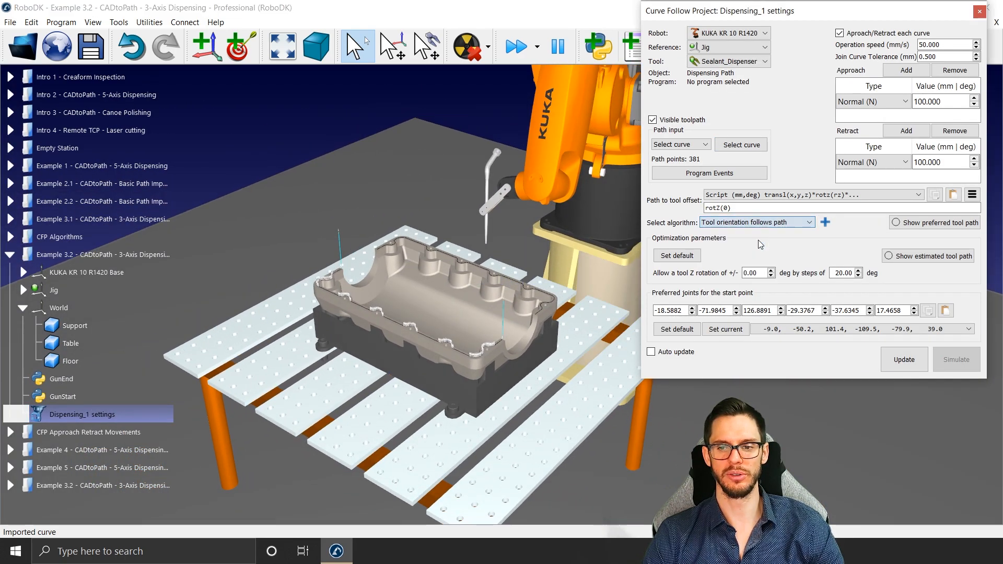
pyautogui.click(902, 369)
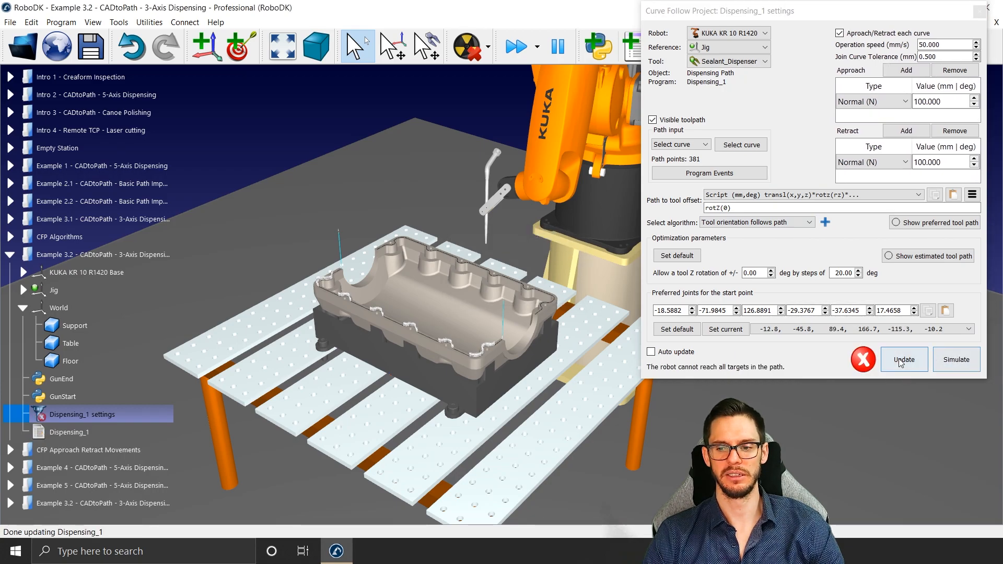
# Step: Simulate the Dispensing_1 program and examine where the dispenser stops along the oil pan rim
pyautogui.click(862, 359)
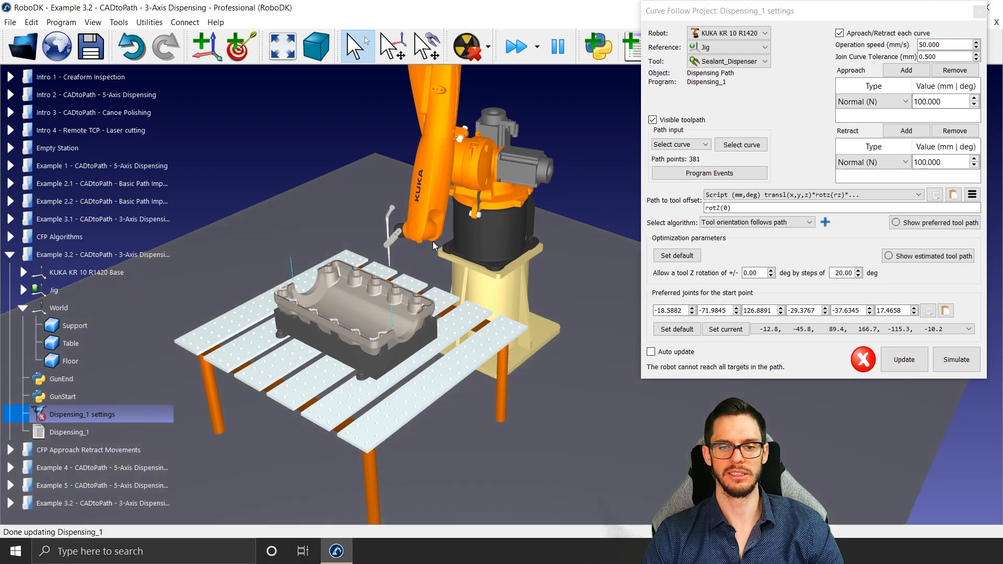
pyautogui.click(956, 359)
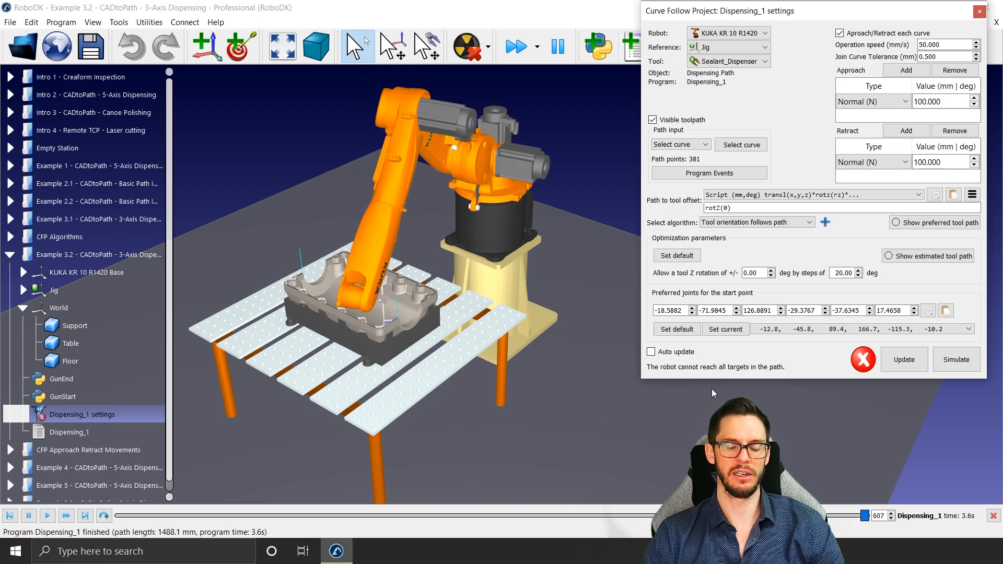
pyautogui.scroll(3, 393, 320)
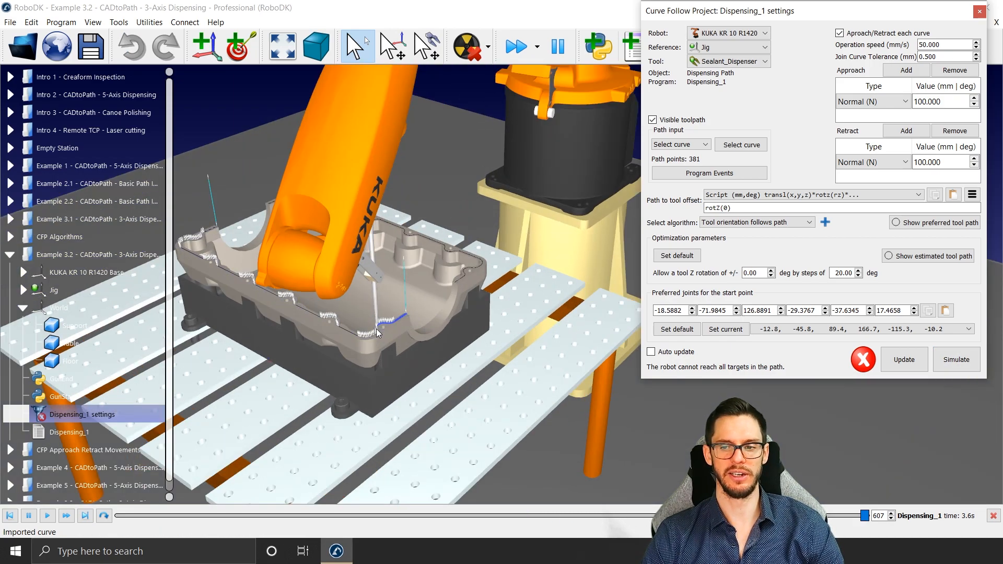
pyautogui.scroll(-3, 376, 328)
# Step: Open the KUKA KR 10 R1420 panel, check the joint values against their axis limits, and close the panel
pyautogui.moveTo(886, 12); pyautogui.dragTo(717, 30)
pyautogui.doubleClick(400, 112)
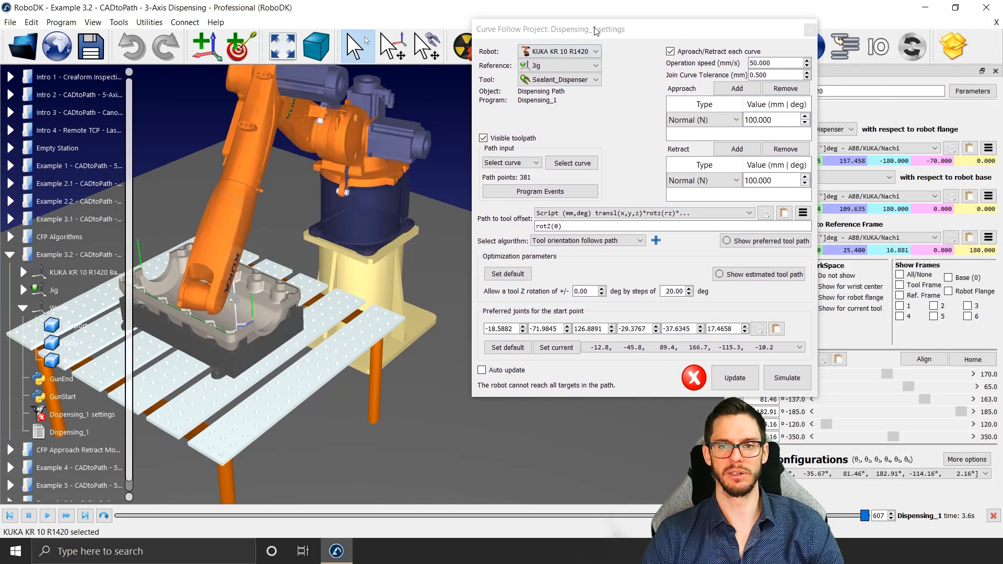
pyautogui.moveTo(596, 31); pyautogui.dragTo(498, 29)
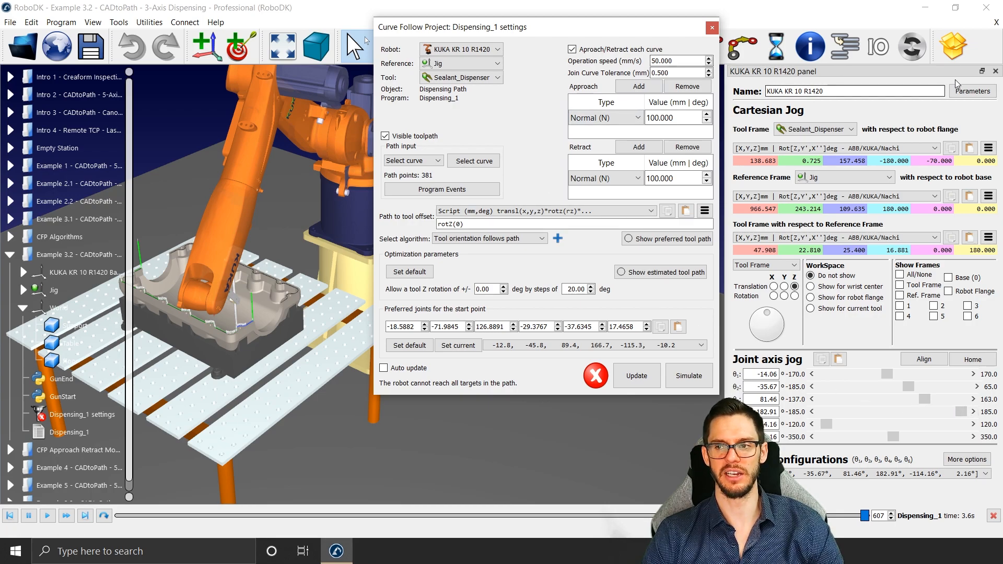
pyautogui.click(995, 71)
# Step: Examine the toolpath along the oil pan's near rim from the dispenser's stopping point to the opposite end
pyautogui.moveTo(651, 33); pyautogui.dragTo(911, 26)
pyautogui.scroll(5, 563, 325)
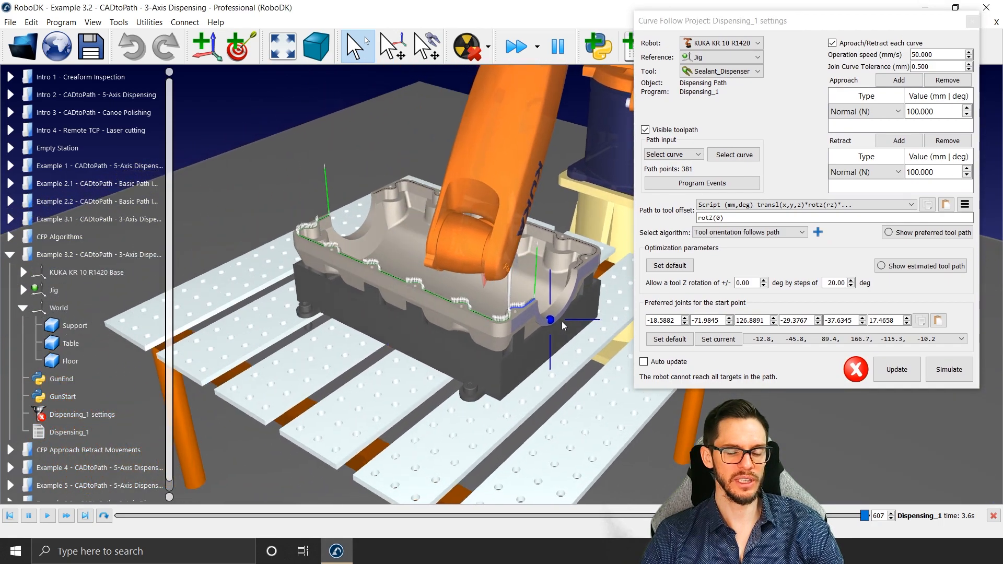
pyautogui.moveTo(562, 326)
pyautogui.mouseDown(button='right')
pyautogui.moveTo(577, 286)
pyautogui.moveTo(600, 330)
pyautogui.moveTo(619, 288)
pyautogui.moveTo(548, 299)
pyautogui.mouseUp(button='right')
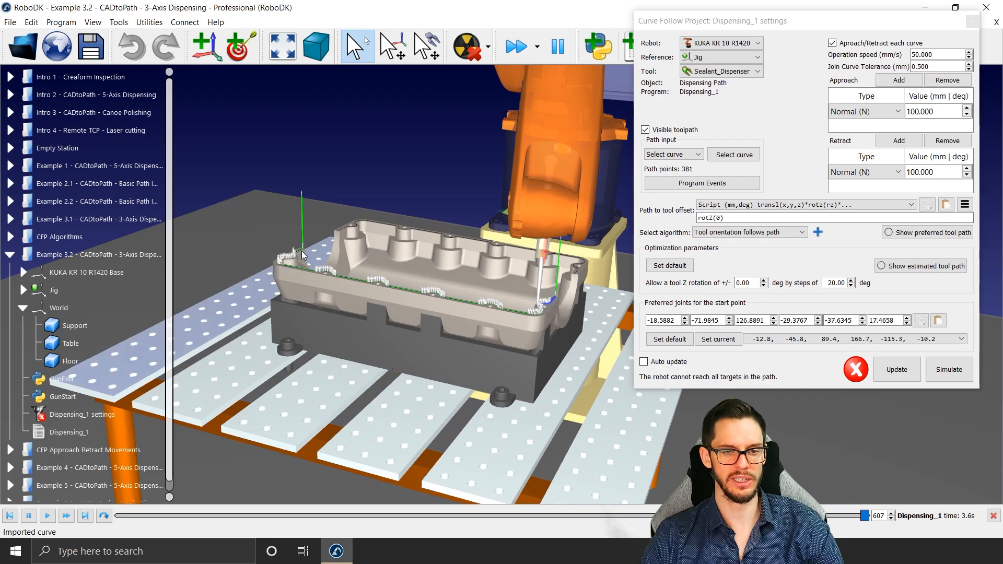
pyautogui.scroll(4, 320, 261)
pyautogui.moveTo(320, 261); pyautogui.dragTo(307, 257, button='middle')
pyautogui.moveTo(306, 257)
pyautogui.mouseDown(button='right')
pyautogui.moveTo(339, 239)
pyautogui.moveTo(303, 264)
pyautogui.mouseUp(button='right')
pyautogui.moveTo(438, 330); pyautogui.dragTo(509, 357, button='right')
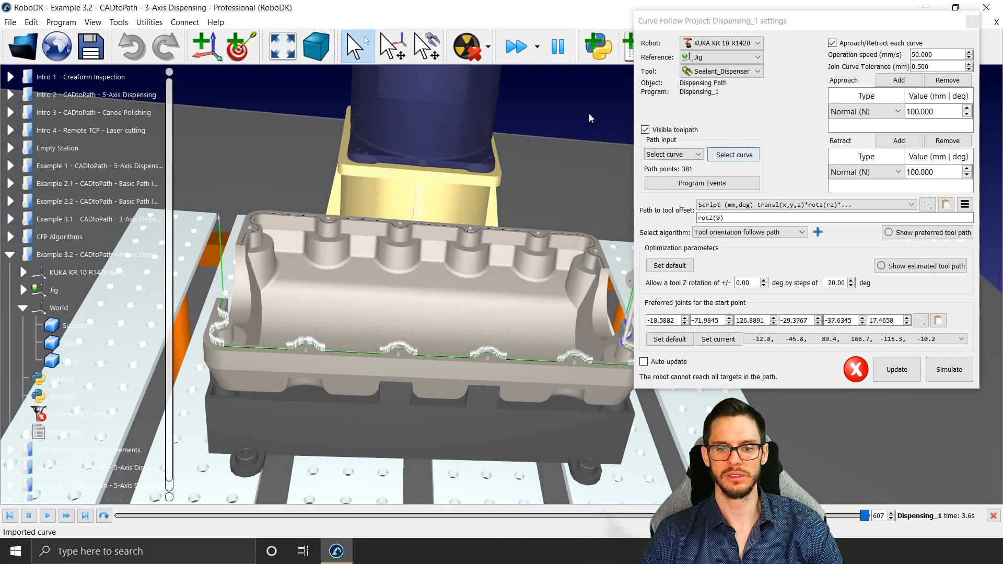
# Step: Clear the curve selection in the Dispensing_1 project and close its settings
pyautogui.rightClick(118, 416)
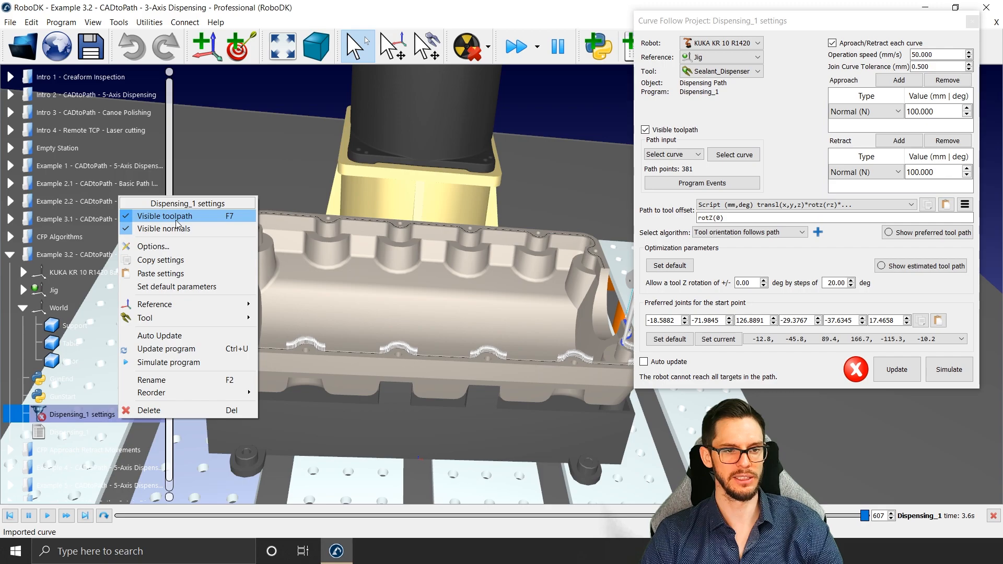
pyautogui.click(745, 155)
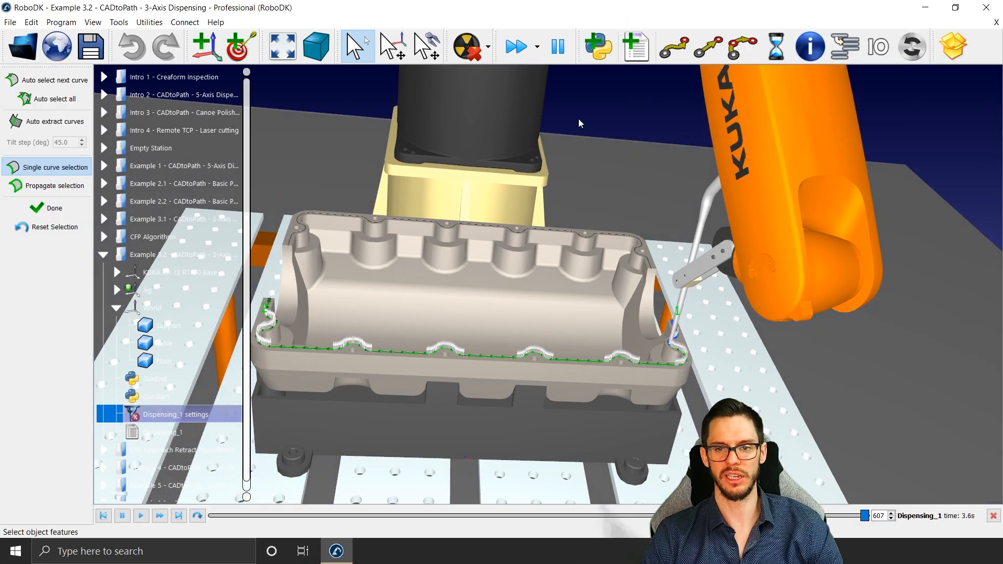
pyautogui.rightClick(579, 111)
pyautogui.click(589, 132)
pyautogui.click(54, 208)
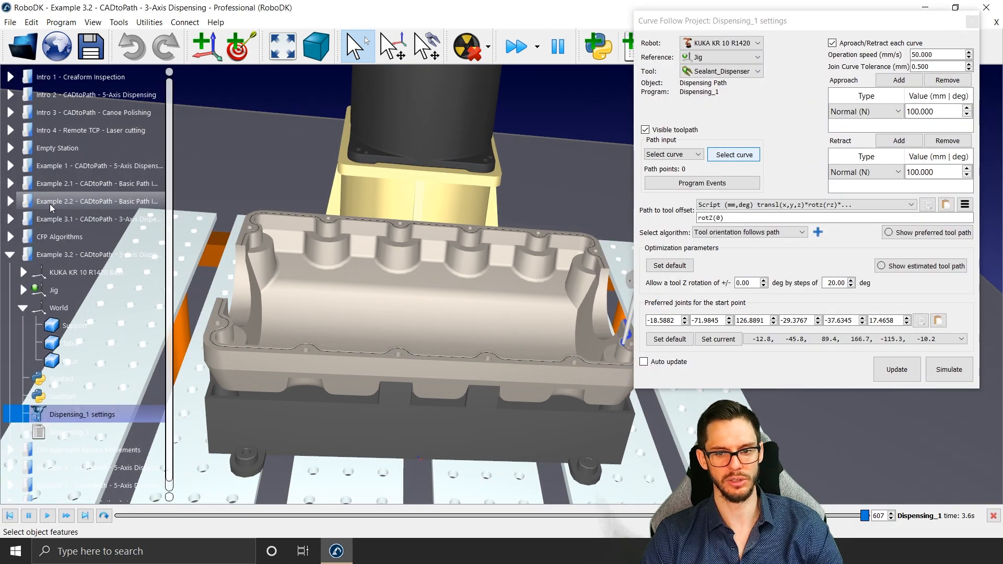
pyautogui.click(975, 21)
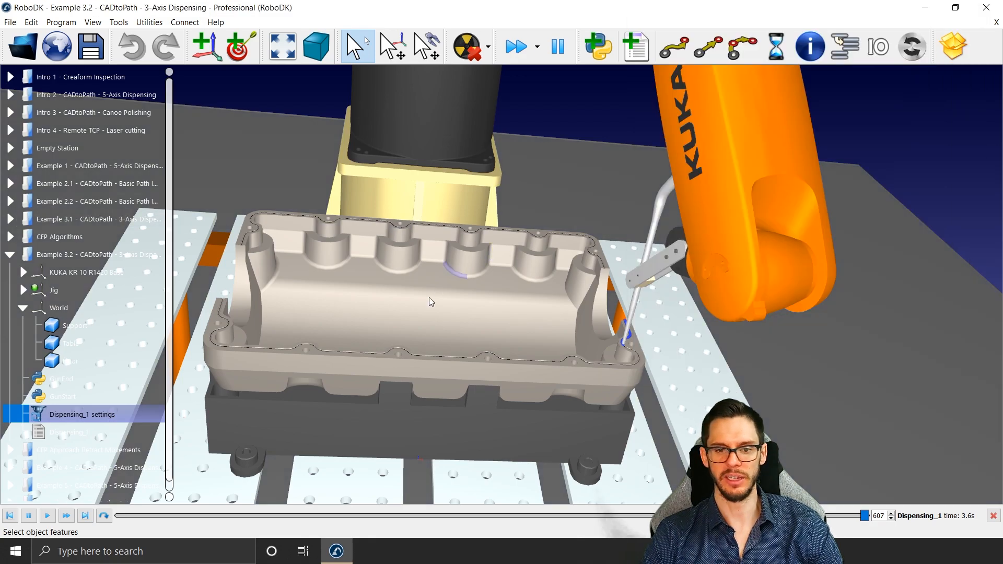
# Step: Split the Dispensing Path curve at the middle of the oil pan's near rim
pyautogui.moveTo(413, 315); pyautogui.dragTo(482, 337, button='right')
pyautogui.scroll(3, 384, 378)
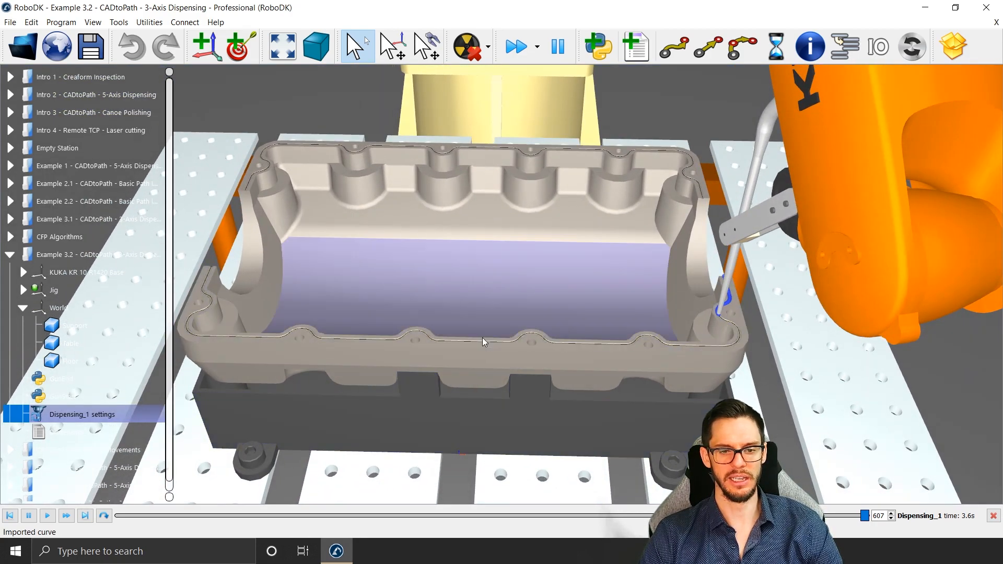
pyautogui.scroll(5, 472, 341)
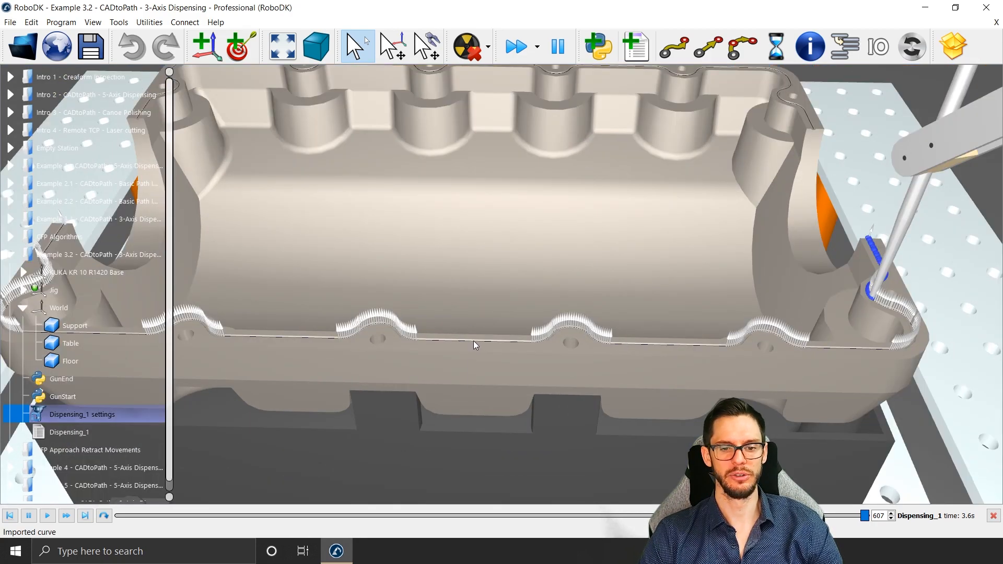
pyautogui.rightClick(474, 340)
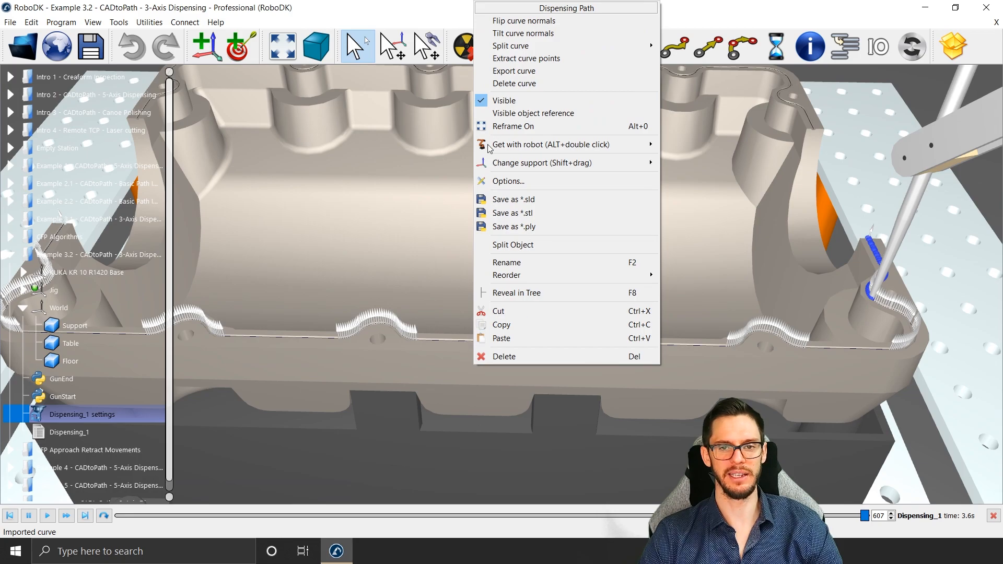
pyautogui.moveTo(520, 47)
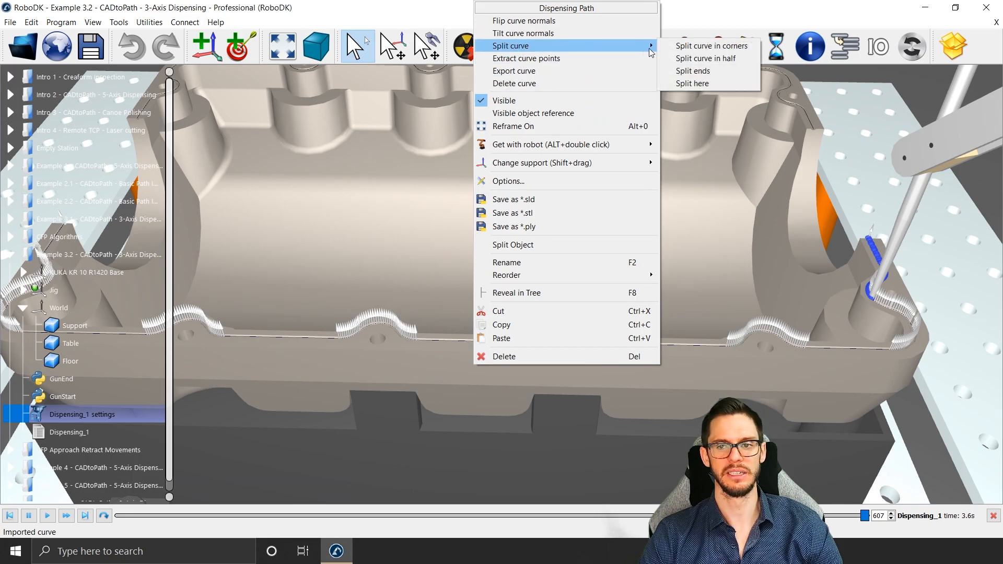
pyautogui.click(706, 84)
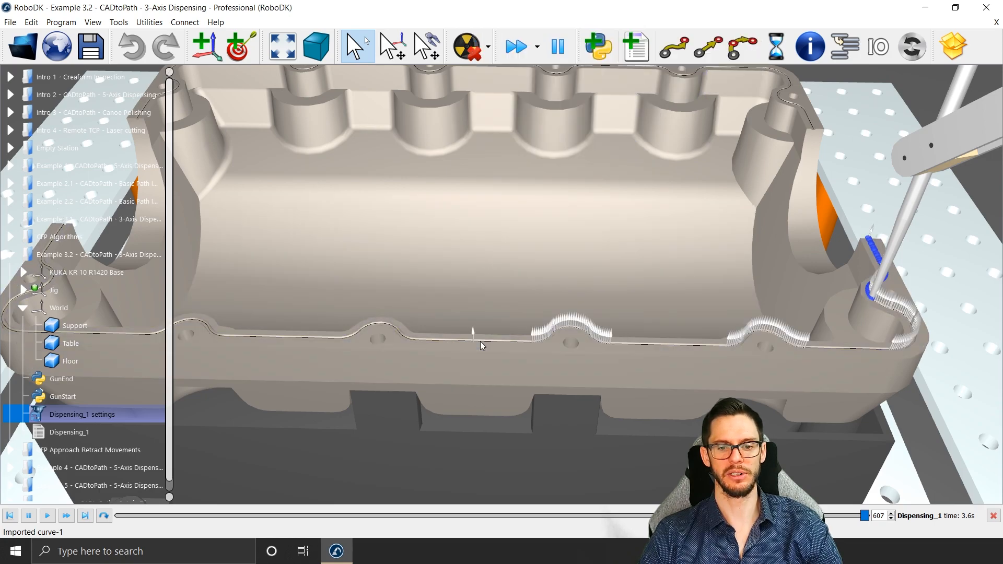
# Step: Open the curve options at the middle of the oil pan's far rim, on the robot side
pyautogui.scroll(-3, 452, 340)
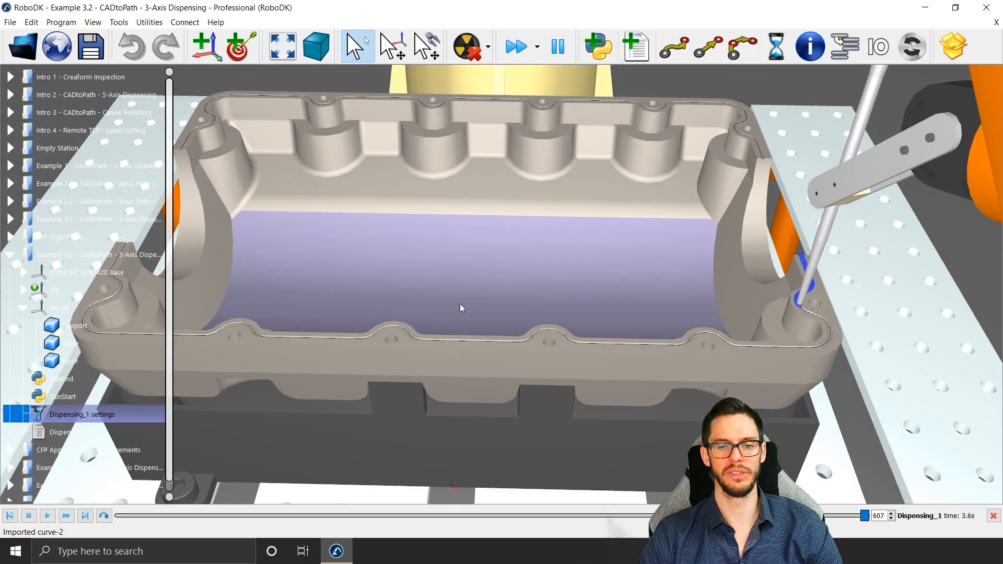
pyautogui.moveTo(459, 302); pyautogui.dragTo(470, 391, button='middle')
pyautogui.scroll(5, 478, 219)
pyautogui.scroll(-4, 481, 234)
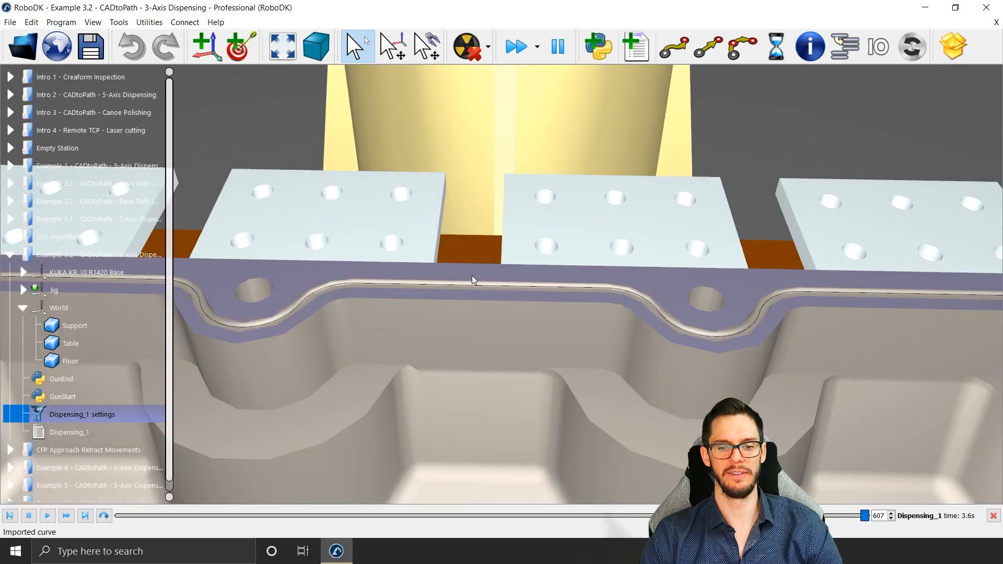
pyautogui.rightClick(476, 288)
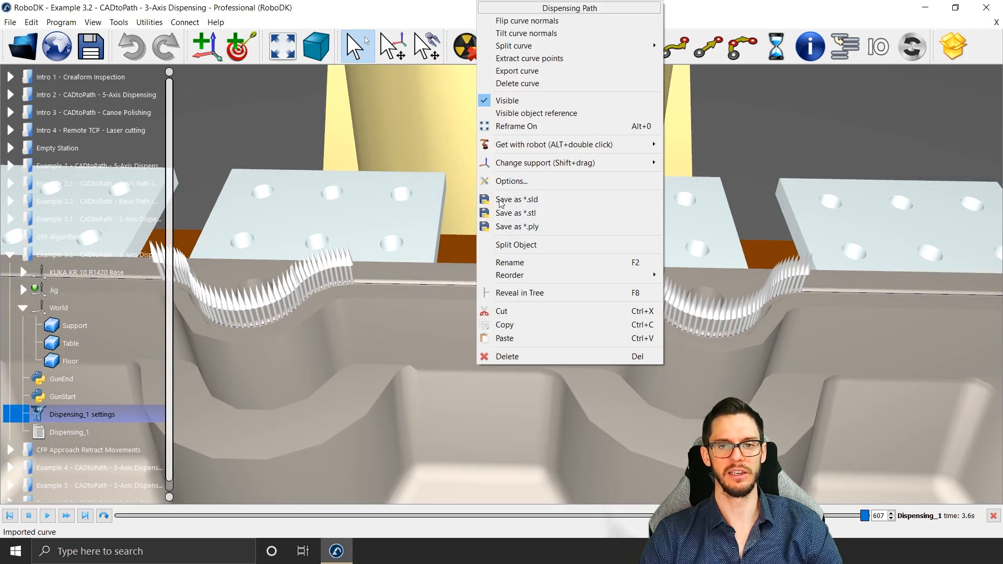
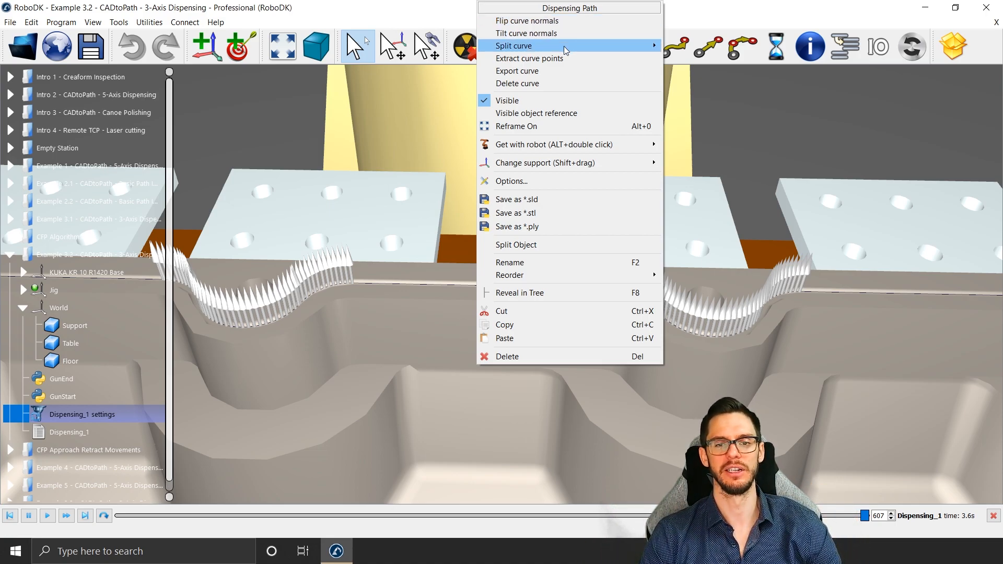
# Step: Split the Dispensing Path curve at the middle of the oil pan's far rim
pyautogui.moveTo(628, 49)
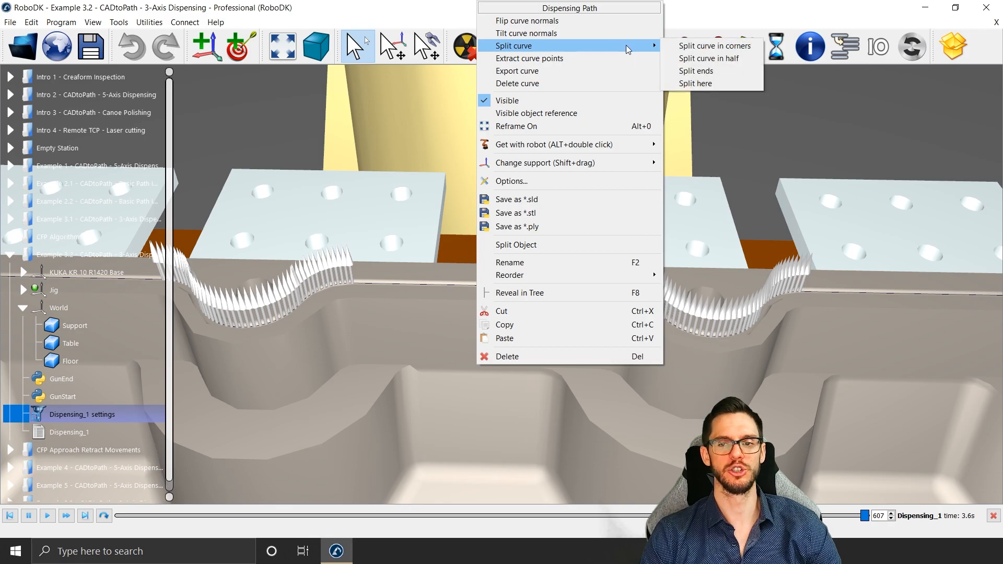
pyautogui.click(708, 85)
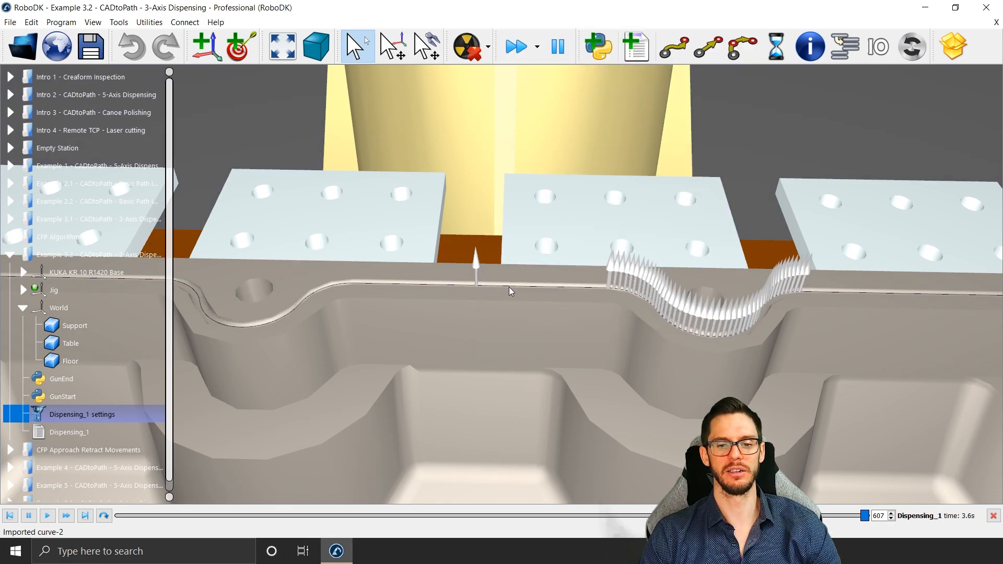
# Step: Move the KUKA KR 10 R1420 to its home position and clear the selection
pyautogui.scroll(-4, 455, 276)
pyautogui.moveTo(463, 369); pyautogui.dragTo(468, 262, button='right')
pyautogui.rightClick(474, 258)
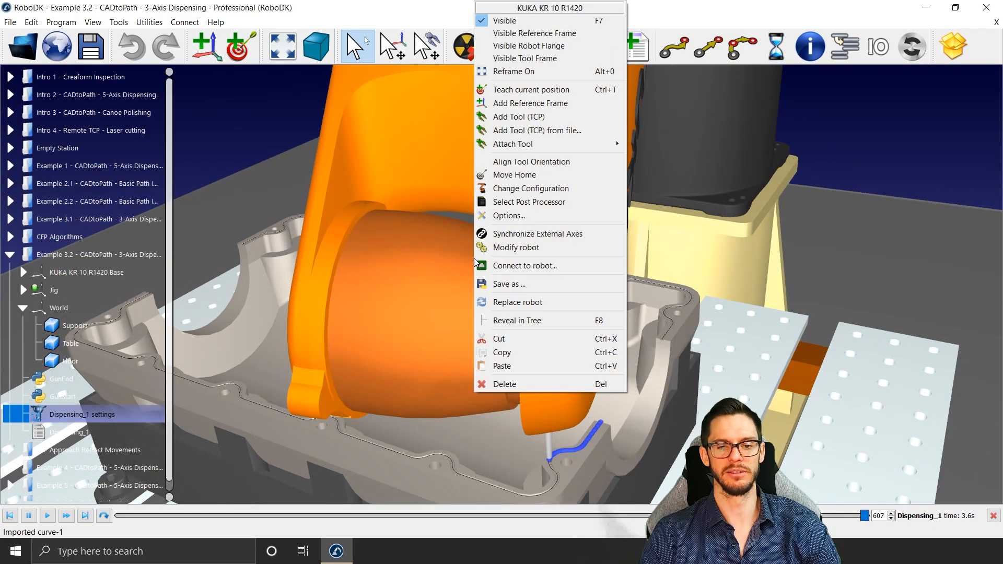
pyautogui.click(550, 179)
pyautogui.moveTo(498, 292); pyautogui.dragTo(530, 252, button='middle')
pyautogui.click(467, 191)
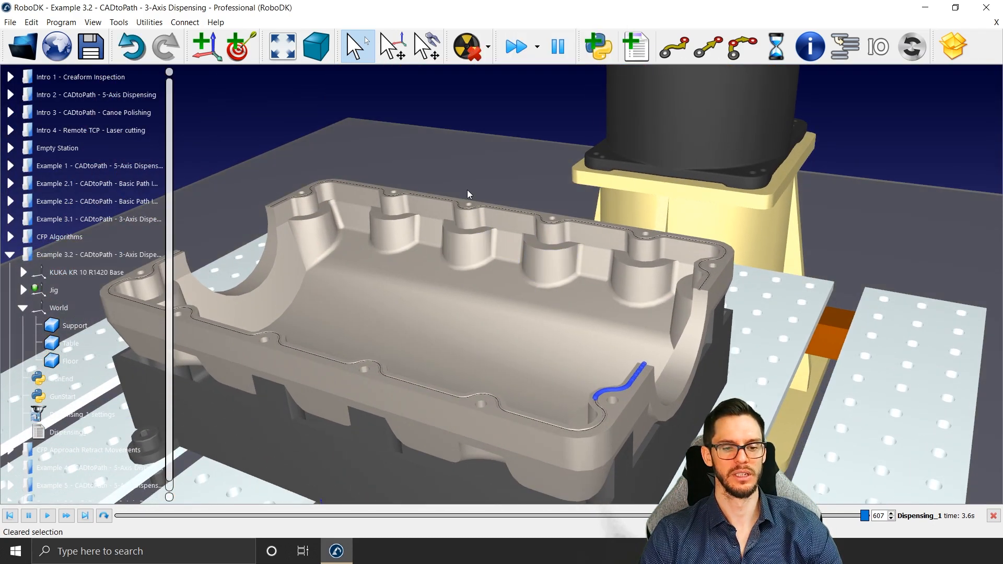
pyautogui.press('Escape')
pyautogui.doubleClick(86, 414)
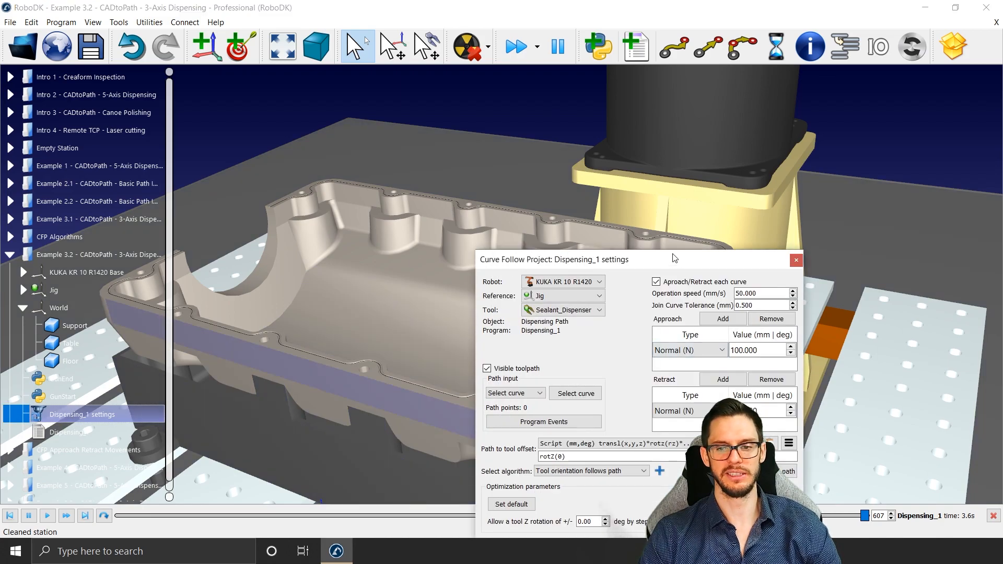
pyautogui.moveTo(673, 254); pyautogui.dragTo(867, 50)
pyautogui.moveTo(554, 271)
pyautogui.mouseDown(button='right')
pyautogui.moveTo(543, 279)
pyautogui.moveTo(548, 294)
pyautogui.moveTo(569, 285)
pyautogui.mouseUp(button='right')
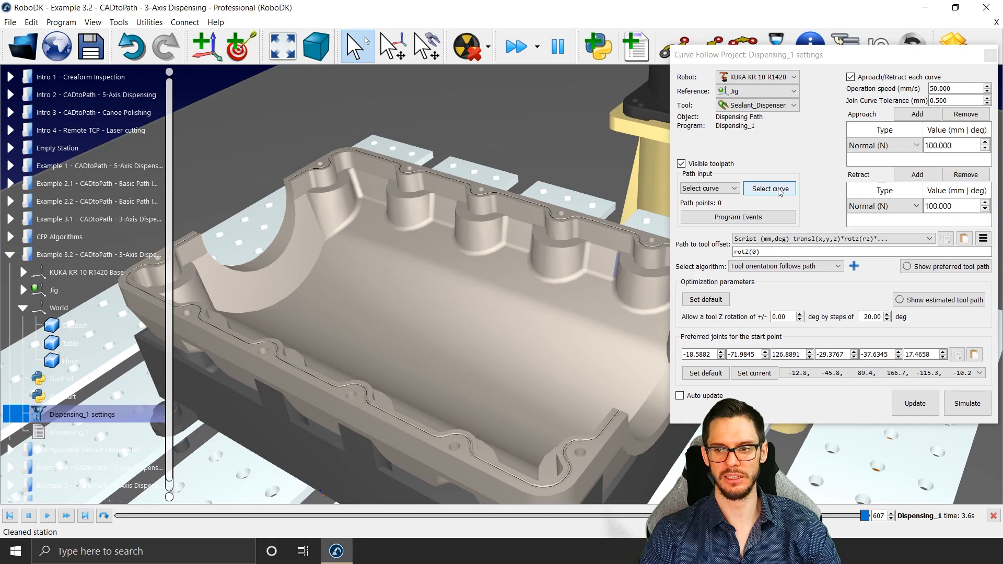
pyautogui.click(990, 56)
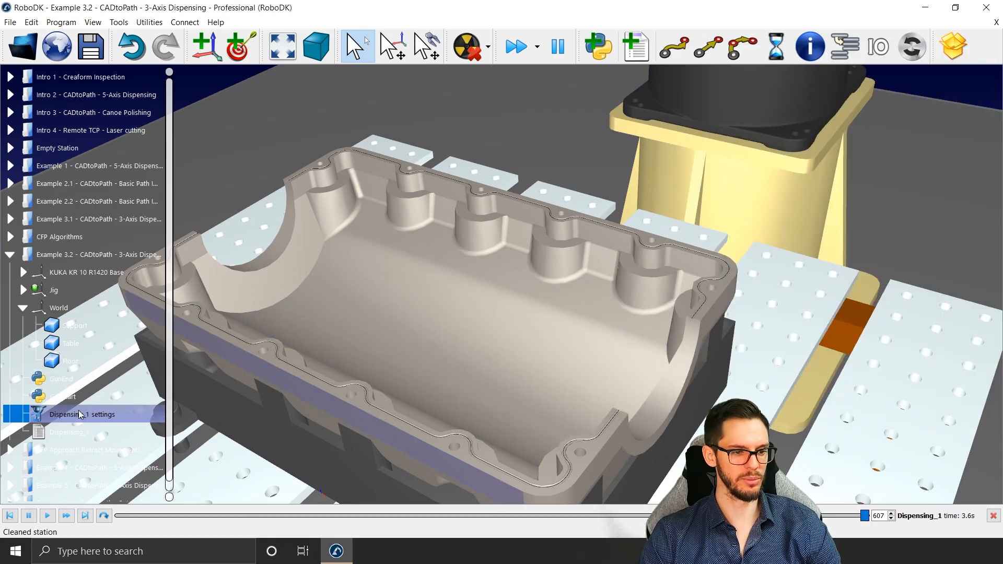
# Step: Paste three copies of the Dispensing_1 settings project into the Example 3.2 station
pyautogui.click(80, 251)
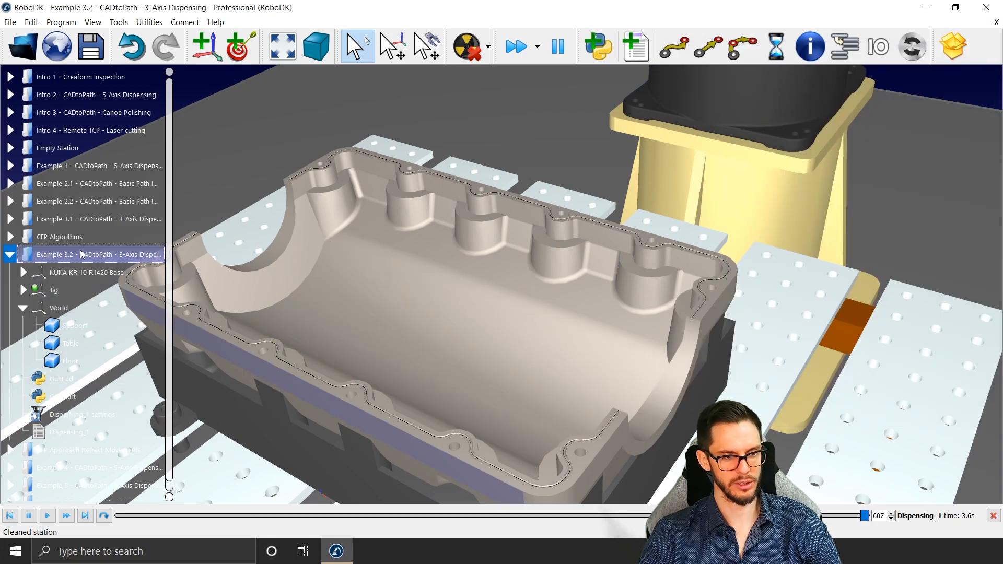
pyautogui.hotkey('ctrl', 'v')
pyautogui.click(80, 251)
pyautogui.hotkey('ctrl', 'v')
pyautogui.click(80, 251)
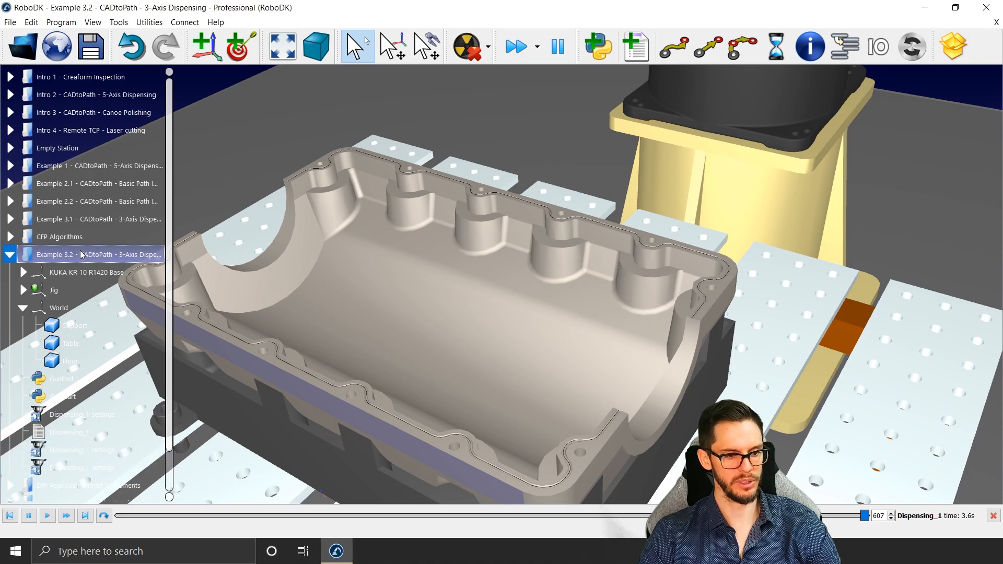
pyautogui.hotkey('ctrl', 'v')
# Step: Delete the existing Dispensing_1 program from the Example 3.2 station
pyautogui.click(92, 444)
pyautogui.scroll(-4, 485, 319)
pyautogui.moveTo(379, 354); pyautogui.dragTo(486, 361, button='middle')
pyautogui.scroll(-3, 79, 410)
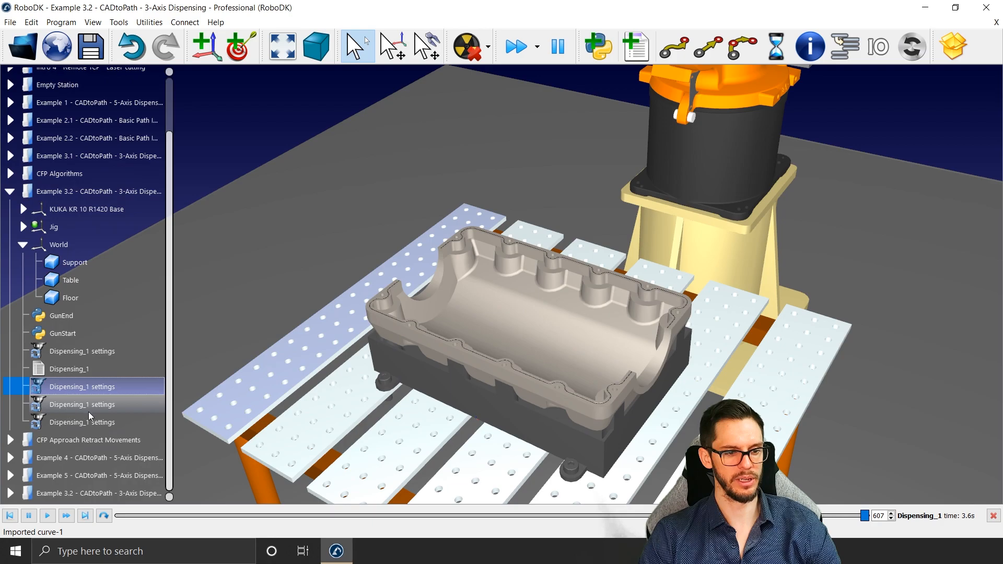
pyautogui.press('F2')
pyautogui.click(76, 374)
pyautogui.press('Delete')
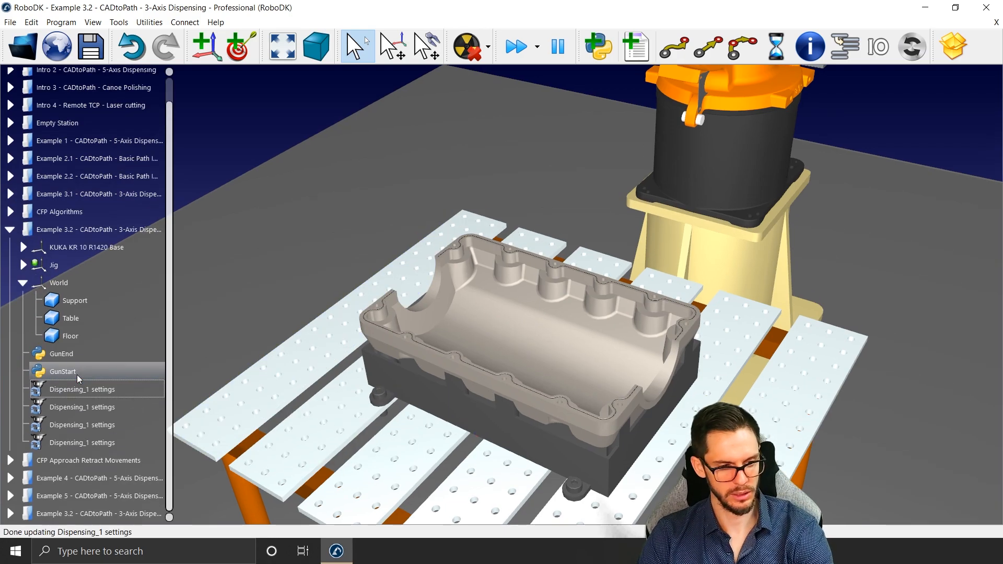
# Step: Rename the first copied curve follow project as Dispensing_2 settings
pyautogui.click(79, 407)
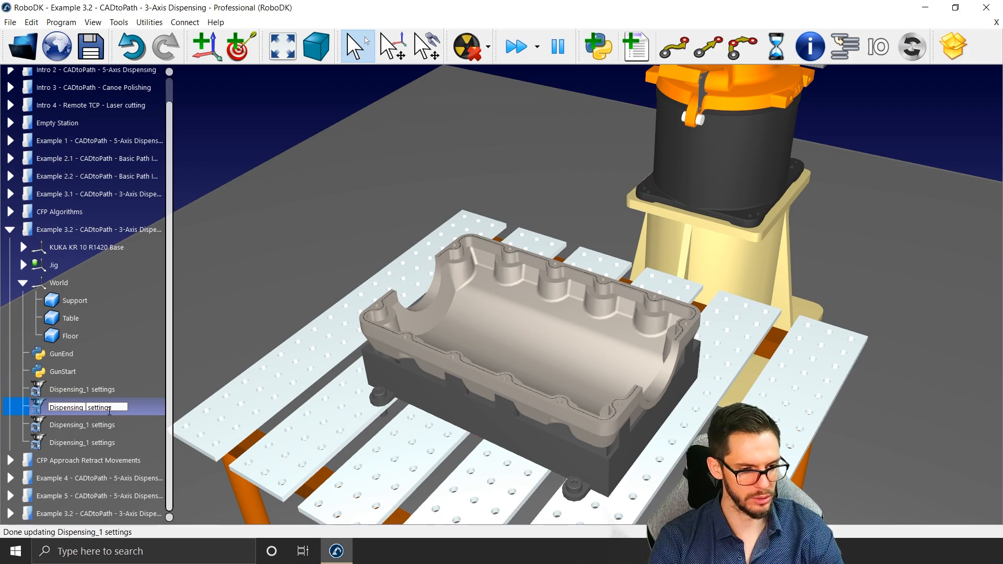
pyautogui.press('F1')
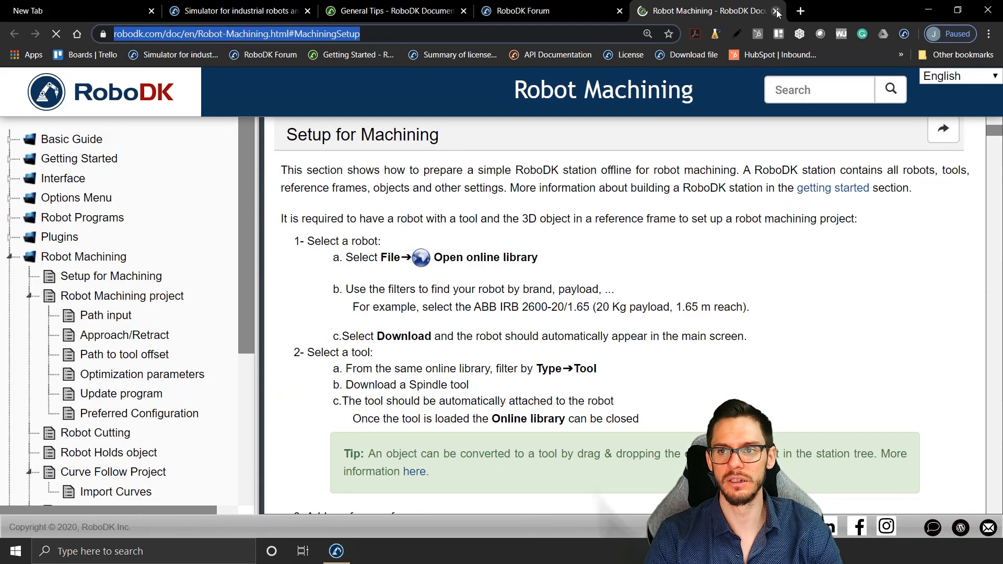
pyautogui.click(776, 11)
pyautogui.click(336, 551)
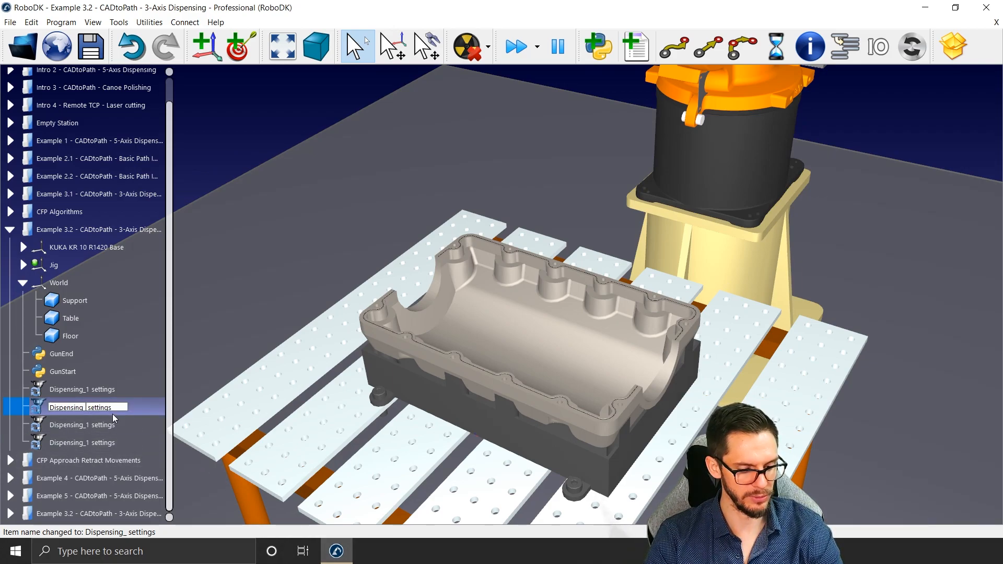
pyautogui.write('3')
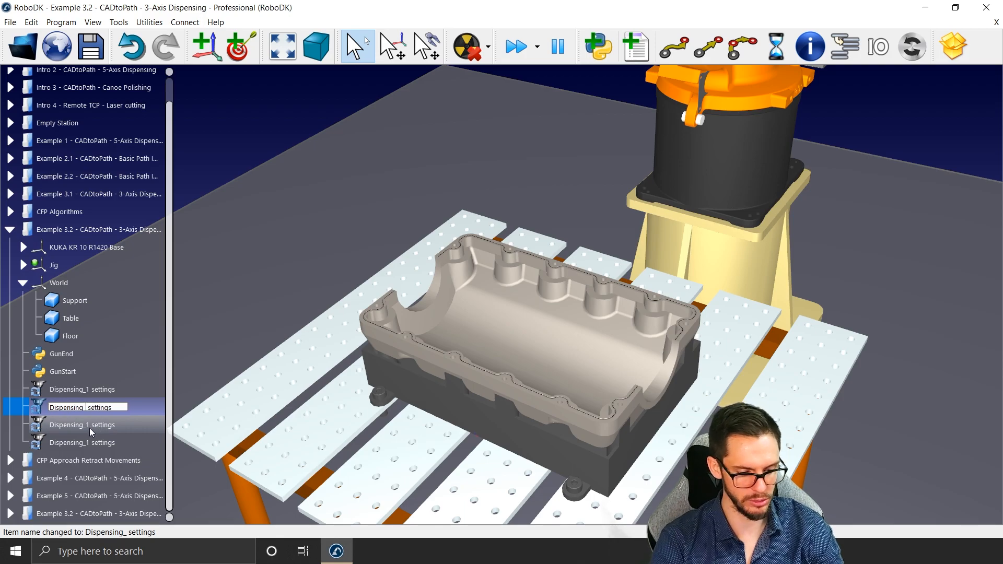
# Step: Rename the second copied curve follow project as Dispensing_3 settings
pyautogui.click(90, 426)
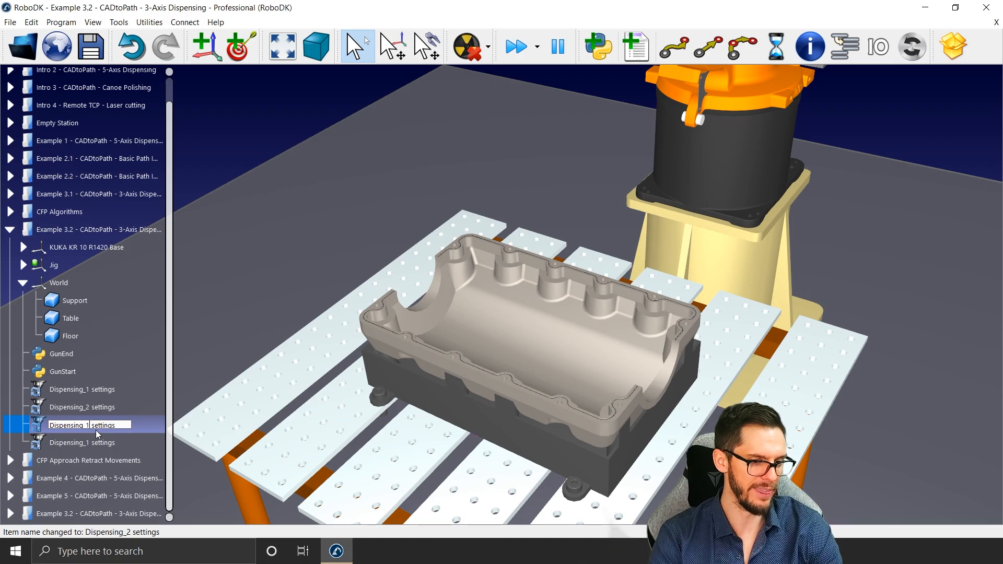
pyautogui.press('BackSpace')
pyautogui.write('3')
pyautogui.press('Return')
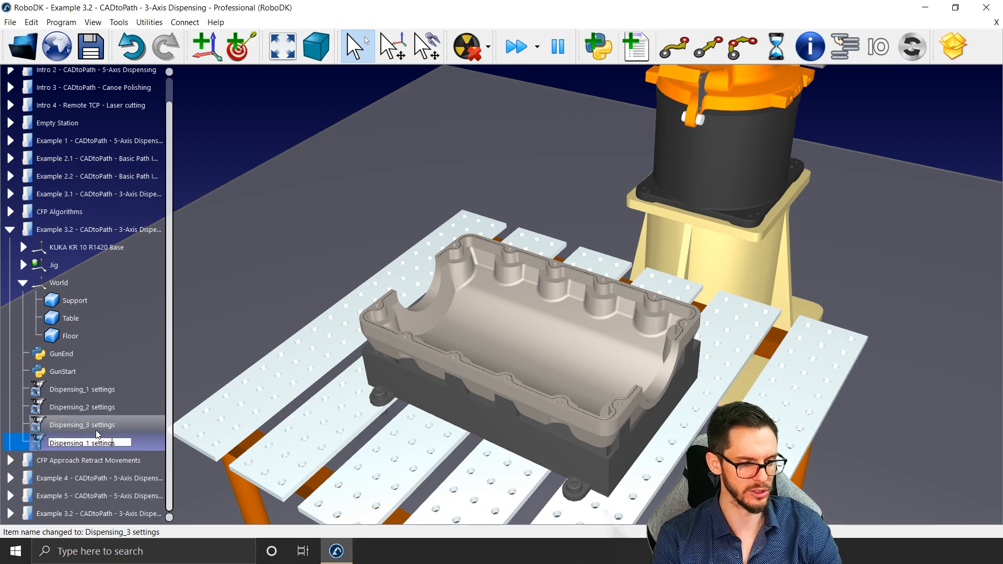
# Step: Rename the last copied curve follow project as Dispensing_4 settings
pyautogui.press('Left')
pyautogui.press('Left')
pyautogui.press('Left')
pyautogui.press('Left')
pyautogui.press('Left')
pyautogui.press('Left')
pyautogui.press('Left')
pyautogui.press('Left')
pyautogui.press('Left')
pyautogui.press('BackSpace')
pyautogui.write('4')
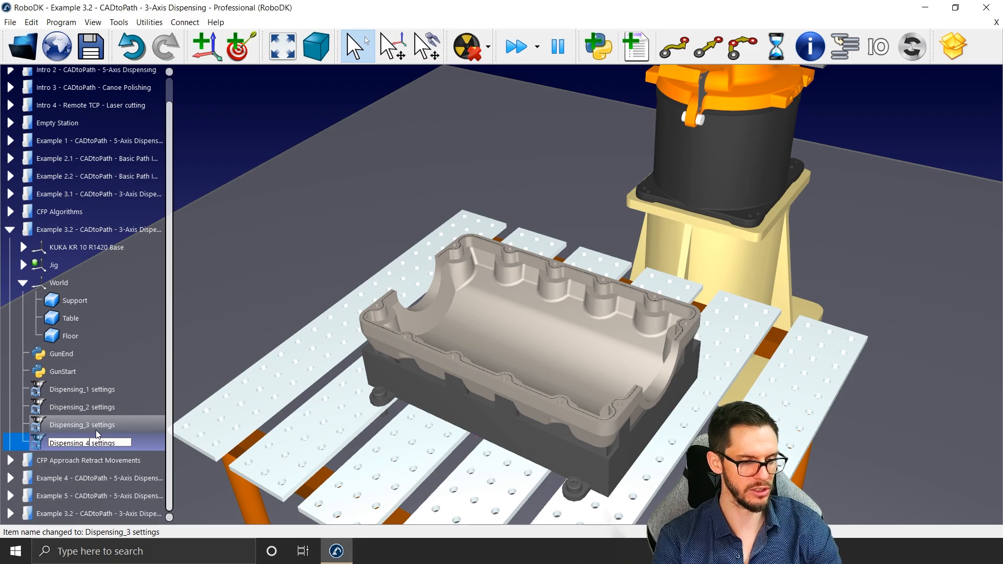
pyautogui.press('Return')
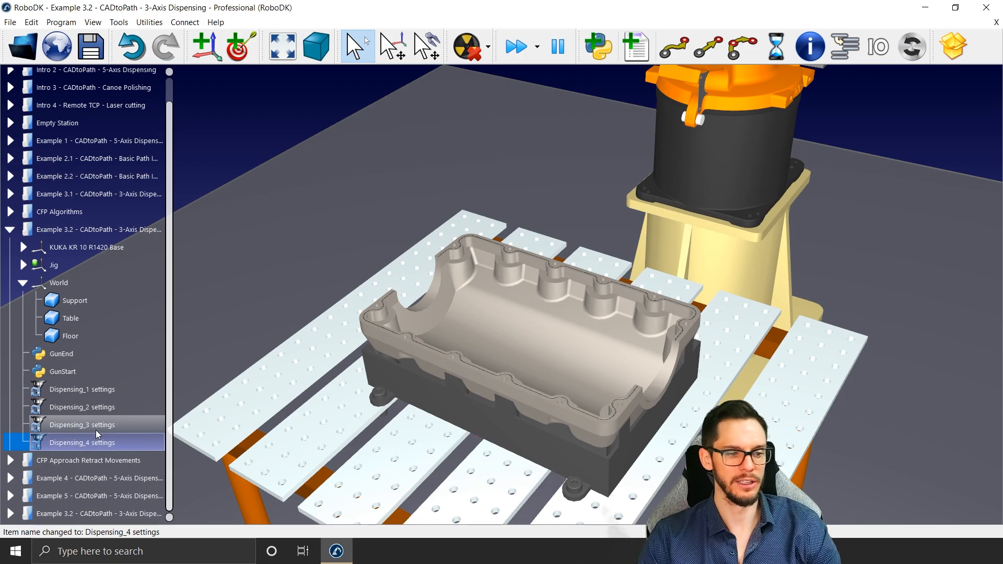
# Step: Select the curve on the right half of the oil pan's near rim for Dispensing_1 and reverse its direction
pyautogui.doubleClick(70, 389)
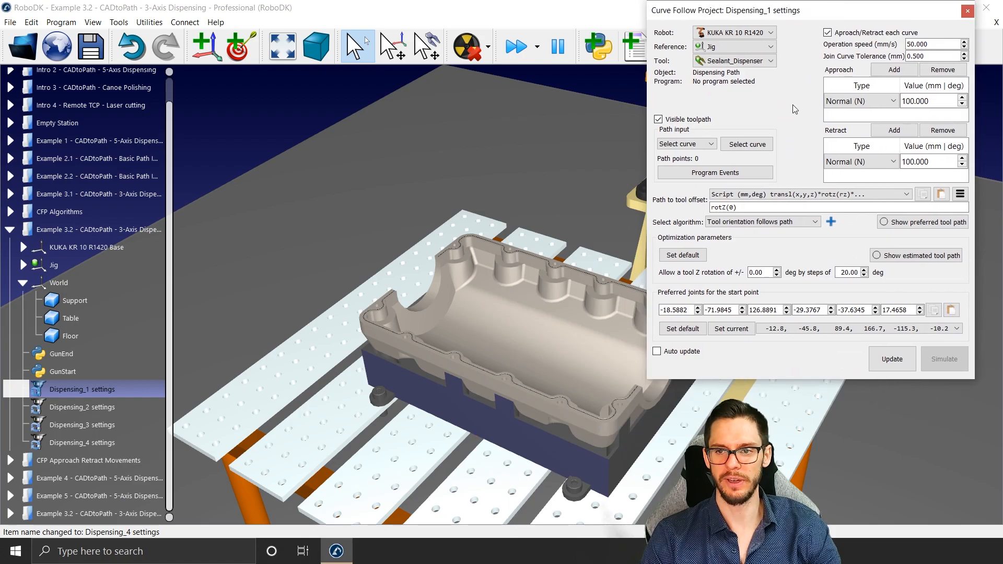
pyautogui.click(765, 144)
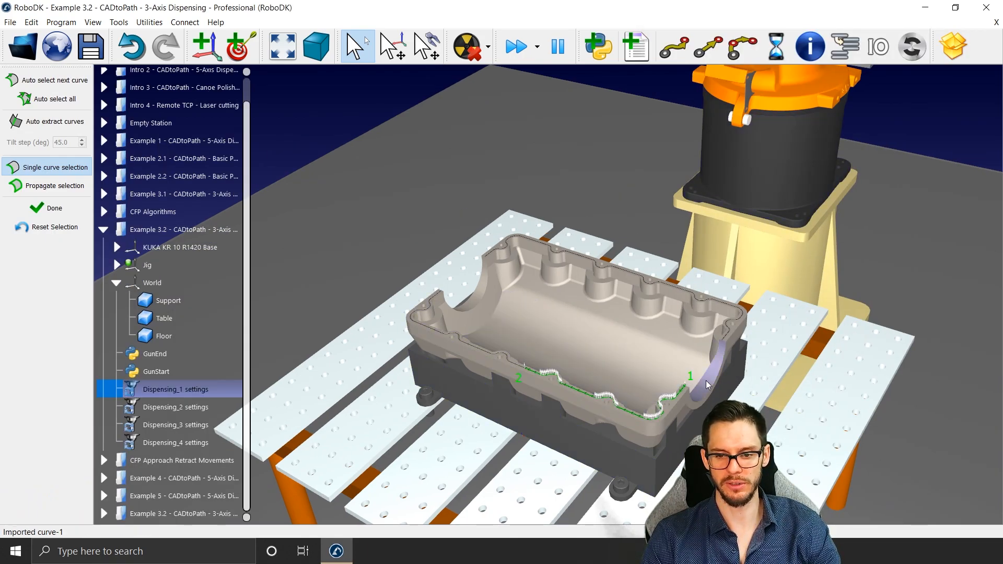
pyautogui.rightClick(562, 387)
pyautogui.press('Escape')
pyautogui.rightClick(562, 387)
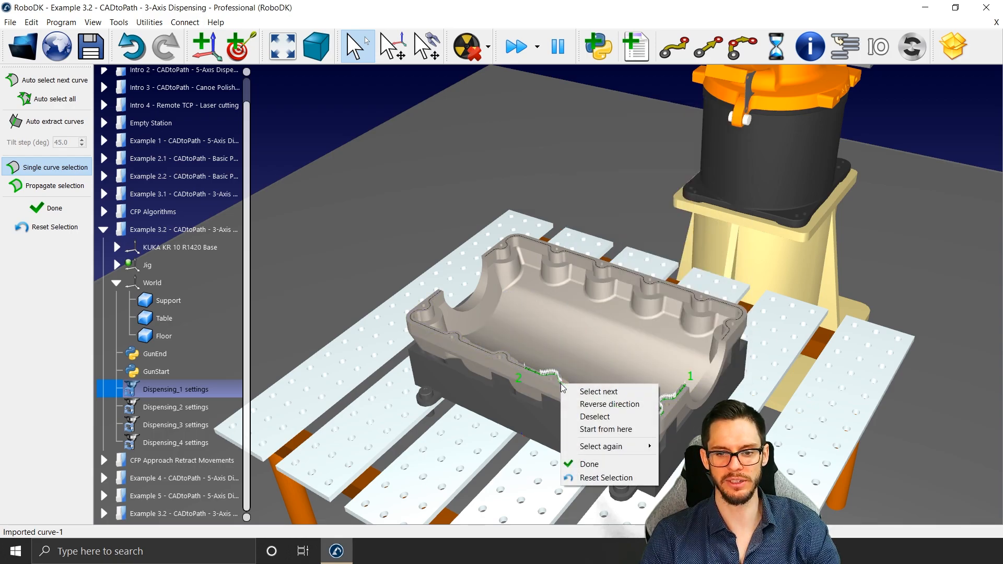
pyautogui.click(581, 409)
# Step: Accept the curve selection for Dispensing_1 and update the project to generate its program
pyautogui.click(58, 210)
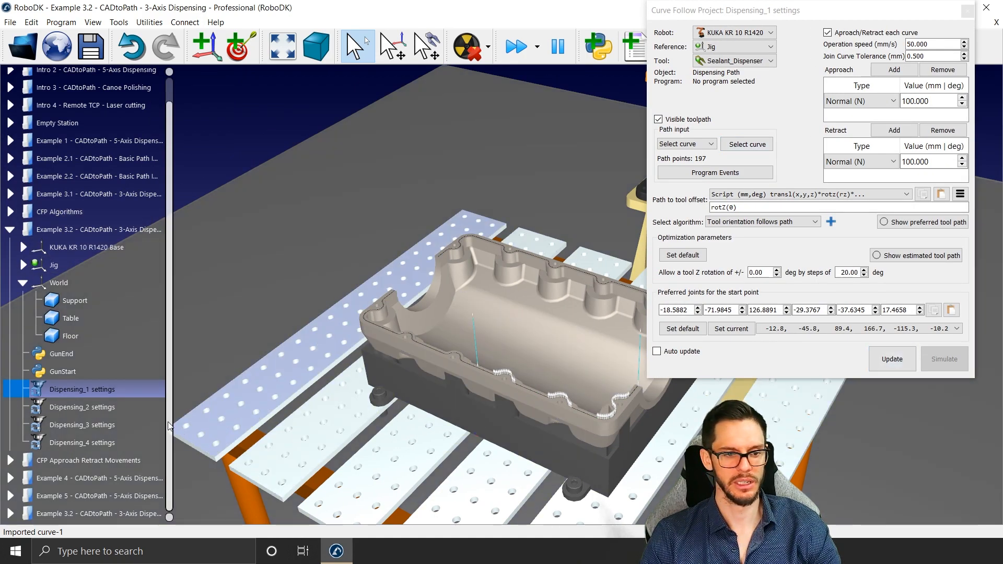
pyautogui.click(112, 409)
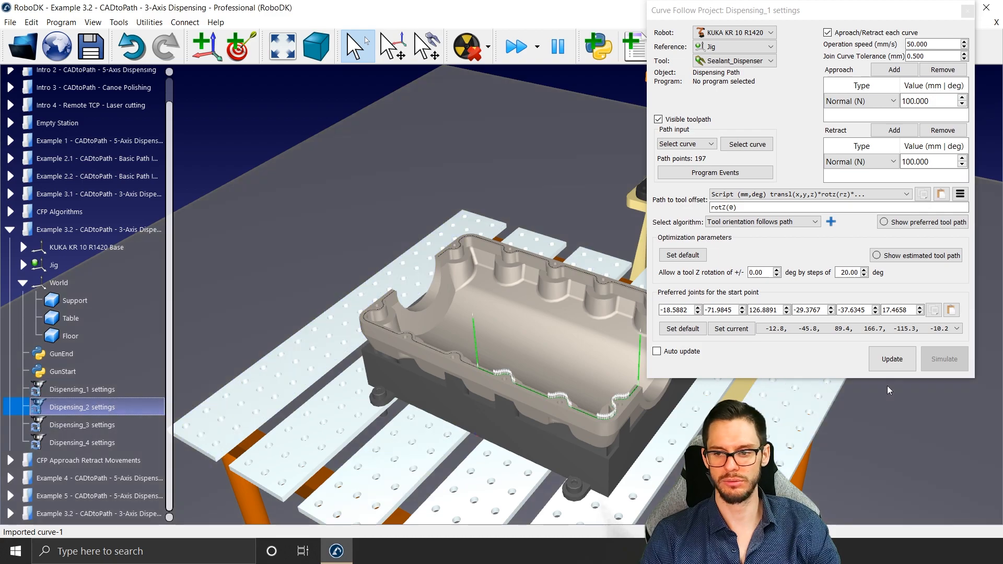
pyautogui.click(892, 355)
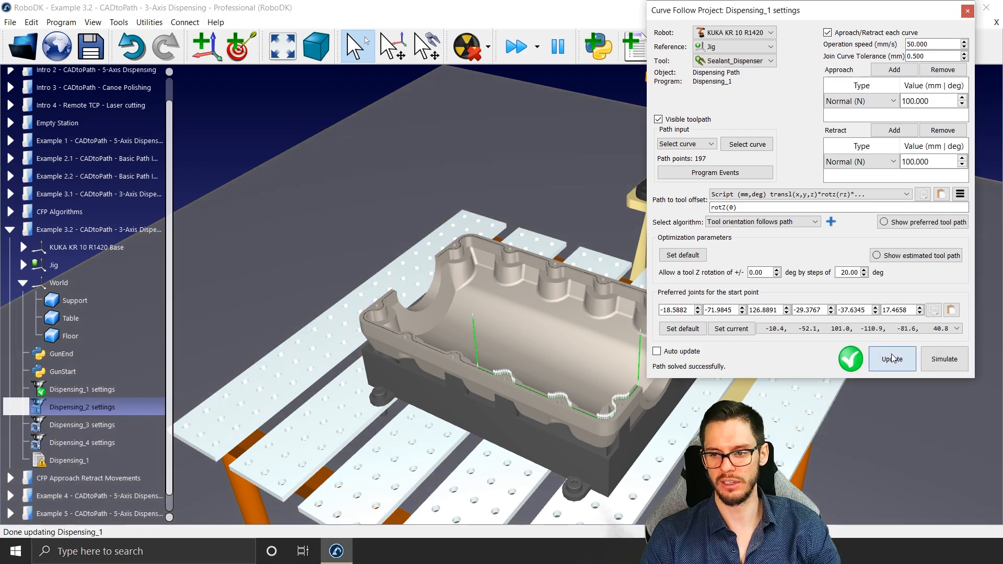
# Step: Assign the curve on the left half of the near rim to Dispensing_2 and update that project
pyautogui.doubleClick(112, 414)
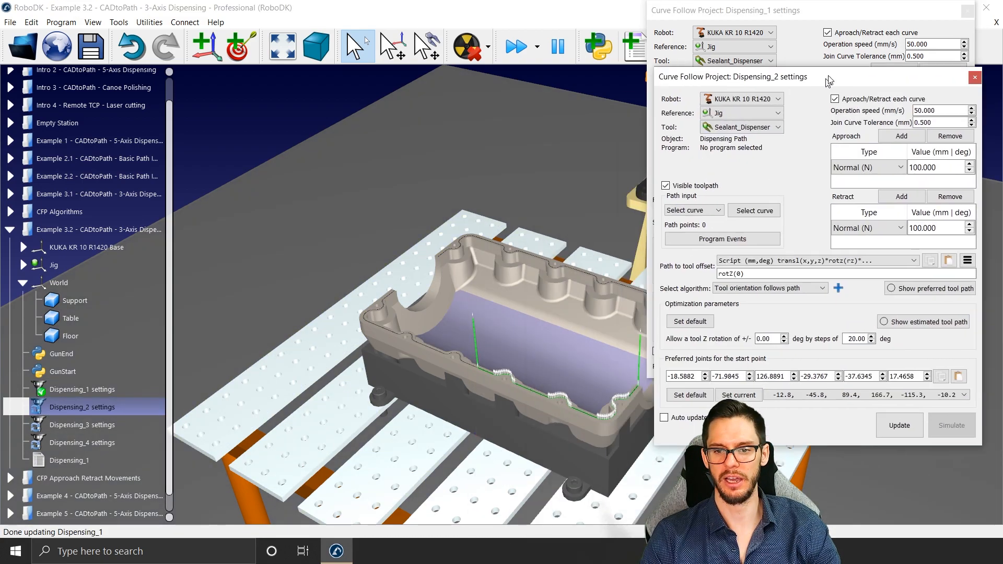
pyautogui.click(770, 194)
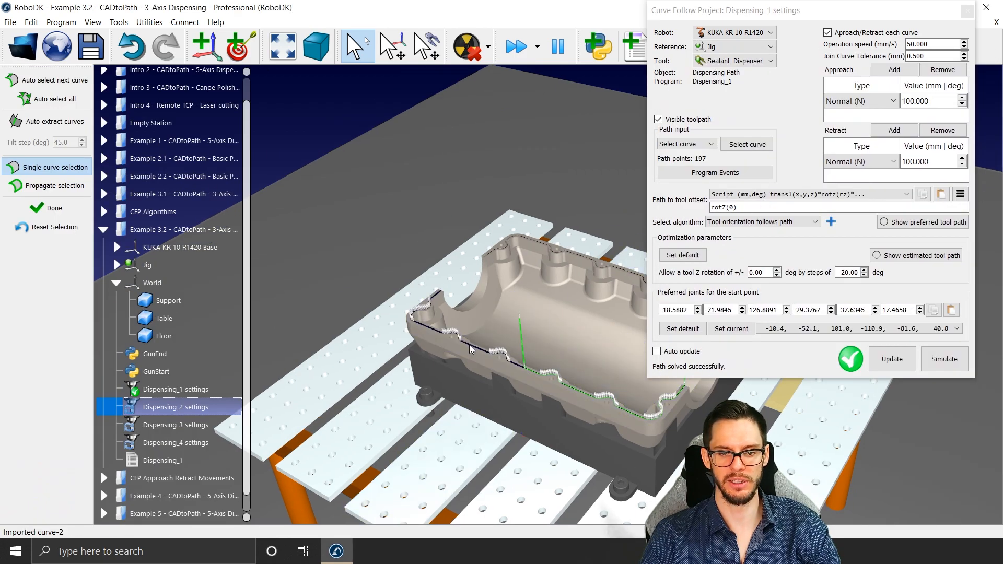
pyautogui.click(470, 350)
pyautogui.click(50, 208)
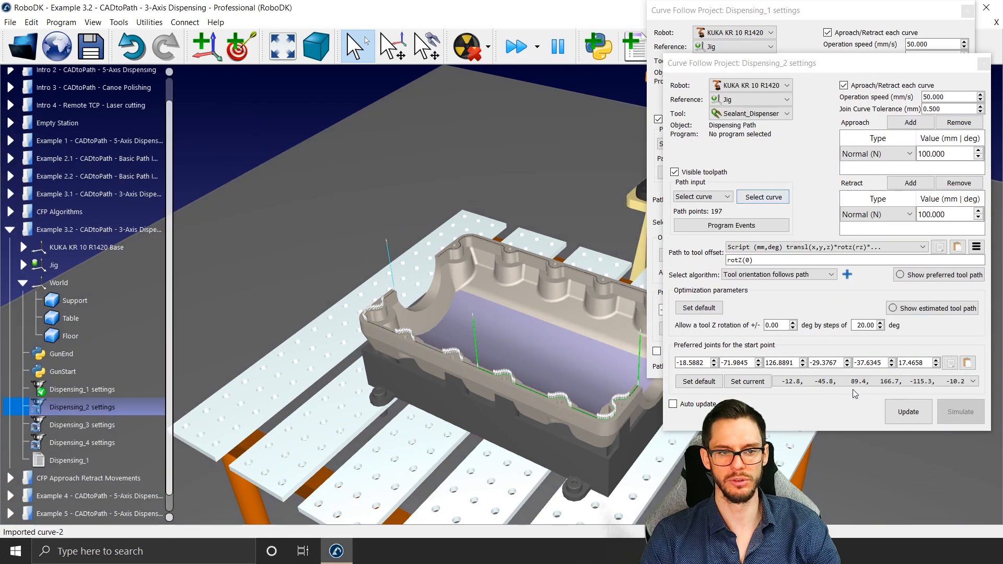
pyautogui.click(907, 412)
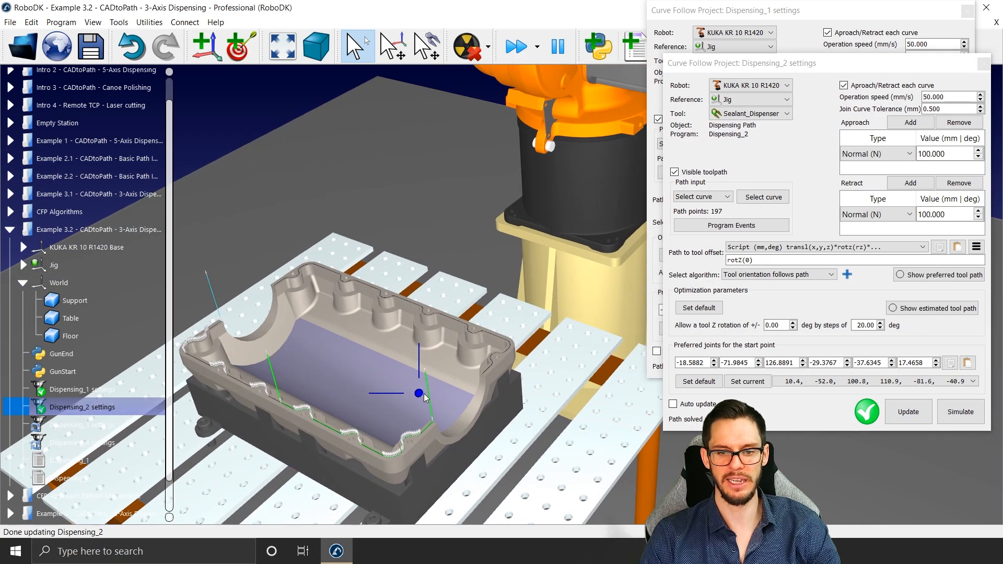
# Step: Select the curve on the left half of the oil pan's far rim for the Dispensing_3 project
pyautogui.doubleClick(82, 424)
pyautogui.moveTo(611, 316); pyautogui.dragTo(820, 26)
pyautogui.click(758, 152)
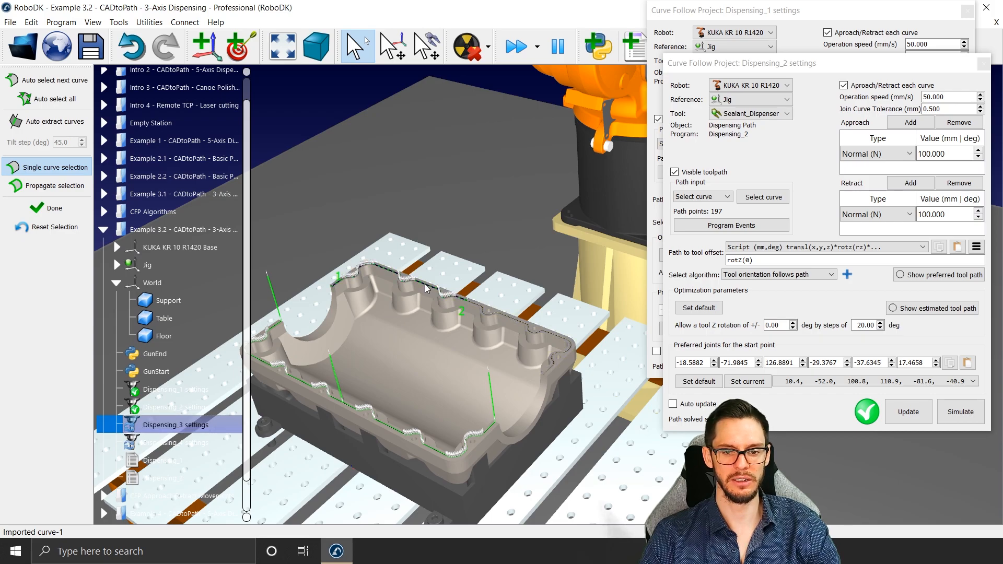
# Step: Reverse the direction of the selected far-rim curve and accept it as the Dispensing_3 path
pyautogui.rightClick(459, 302)
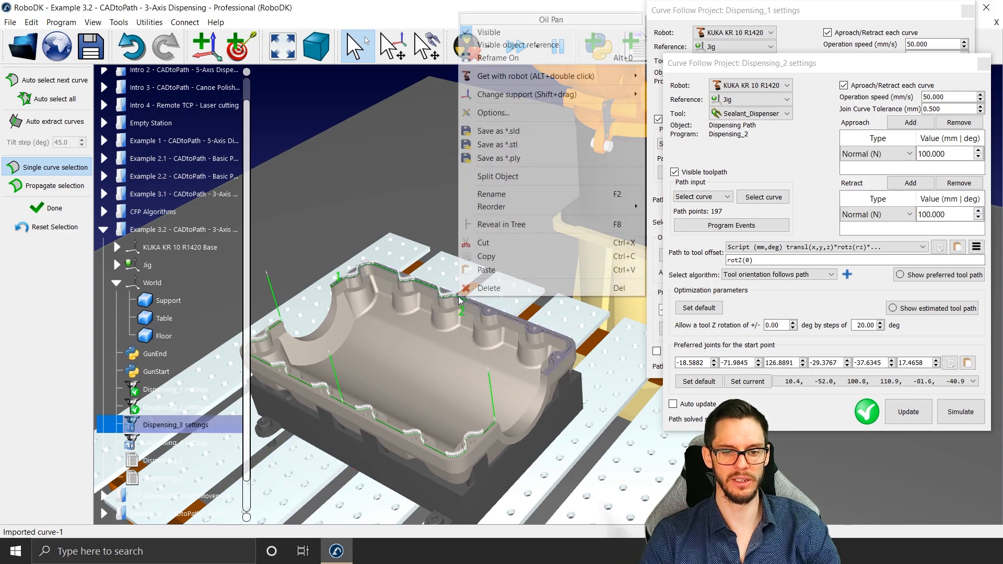
pyautogui.rightClick(431, 286)
pyautogui.click(421, 287)
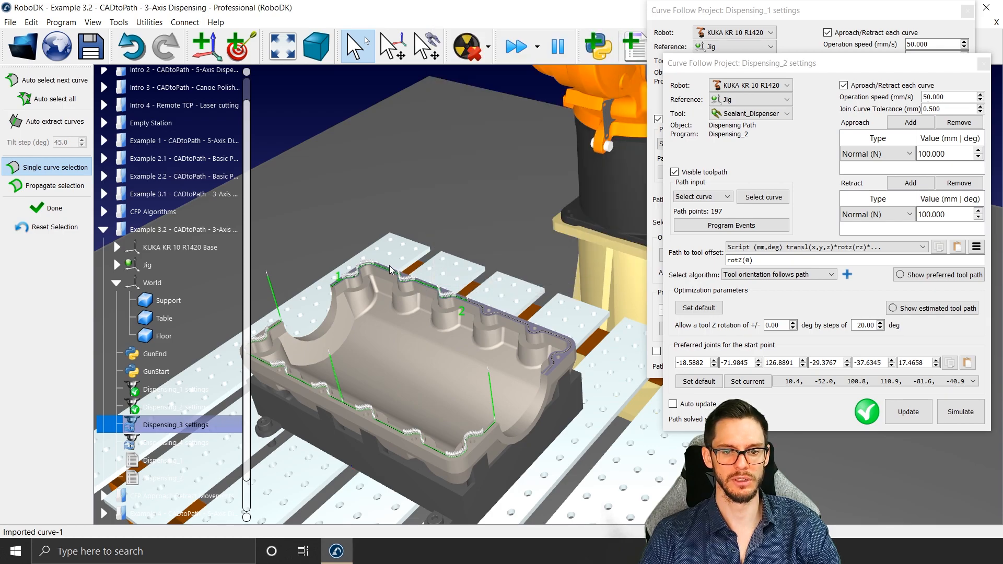
pyautogui.scroll(3, 416, 438)
pyautogui.scroll(5, 485, 320)
pyautogui.rightClick(496, 323)
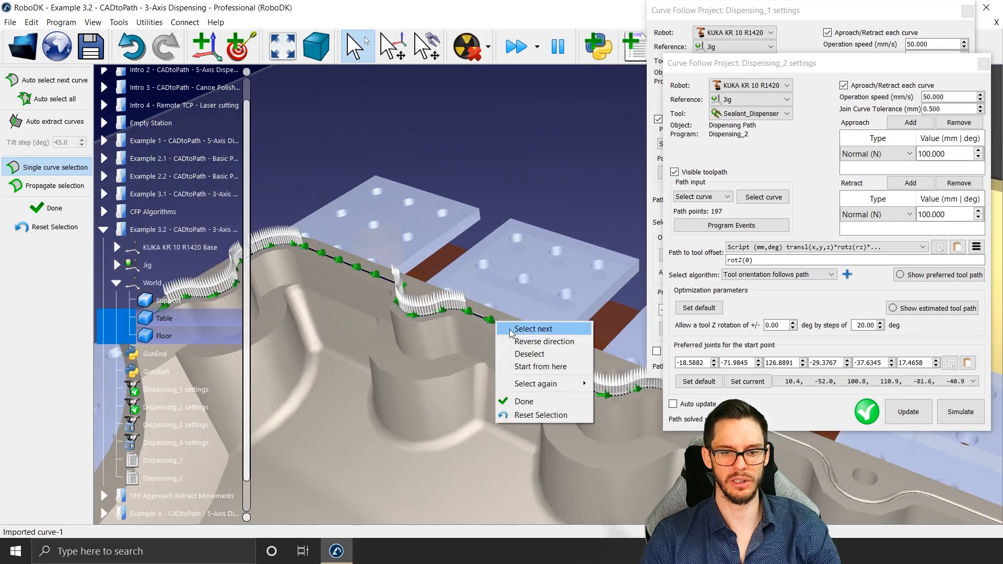
pyautogui.scroll(-6, 496, 324)
pyautogui.click(907, 410)
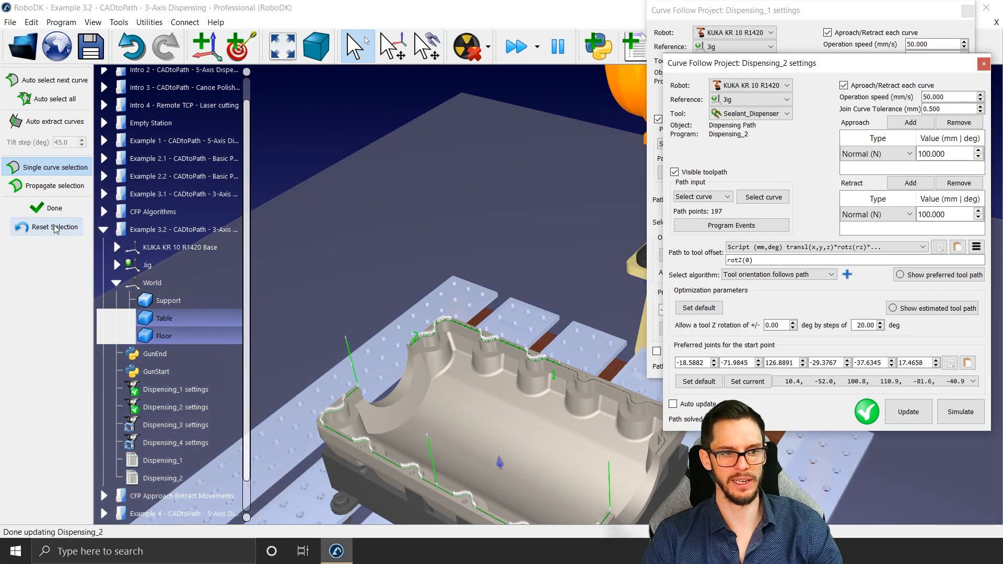
pyautogui.click(52, 209)
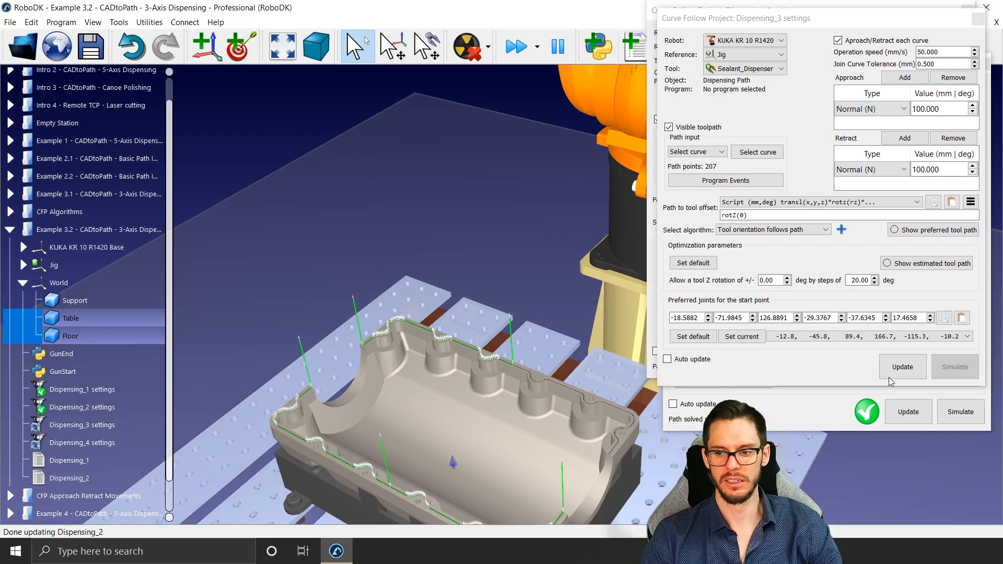
# Step: Reverse the direction of the Dispensing_3 curve on the left half of the far rim and update the project
pyautogui.click(894, 368)
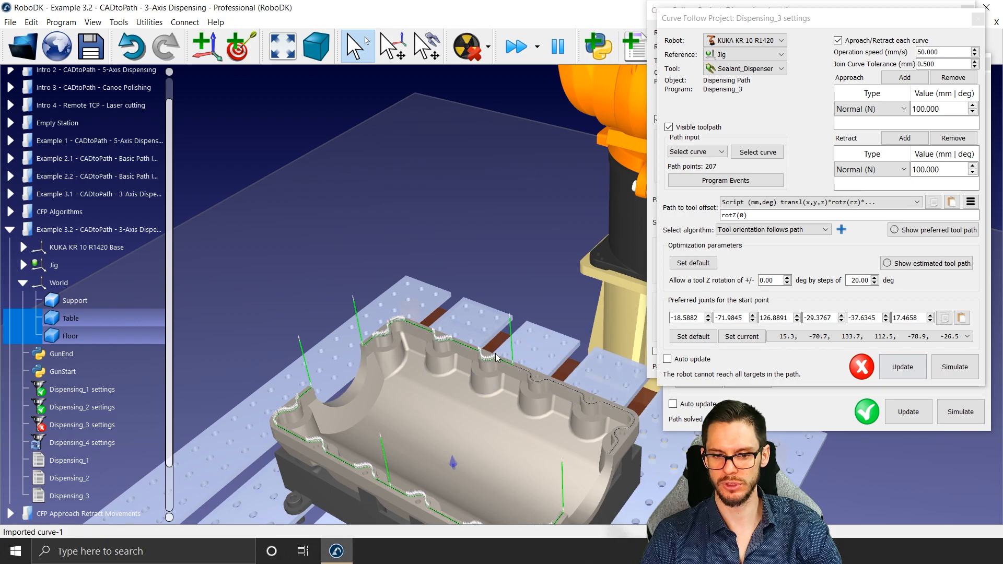
pyautogui.click(768, 152)
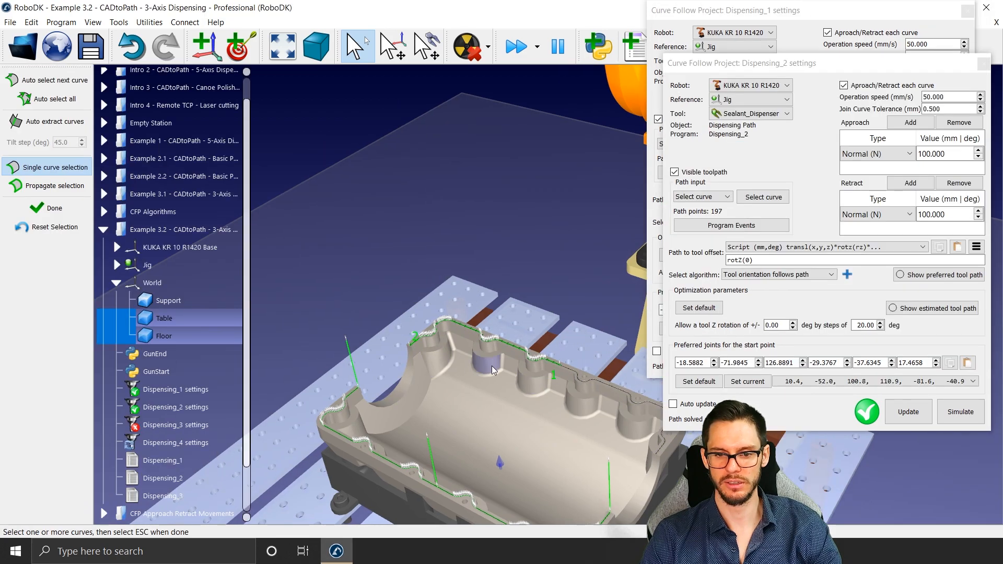
pyautogui.scroll(5, 521, 348)
pyautogui.rightClick(542, 323)
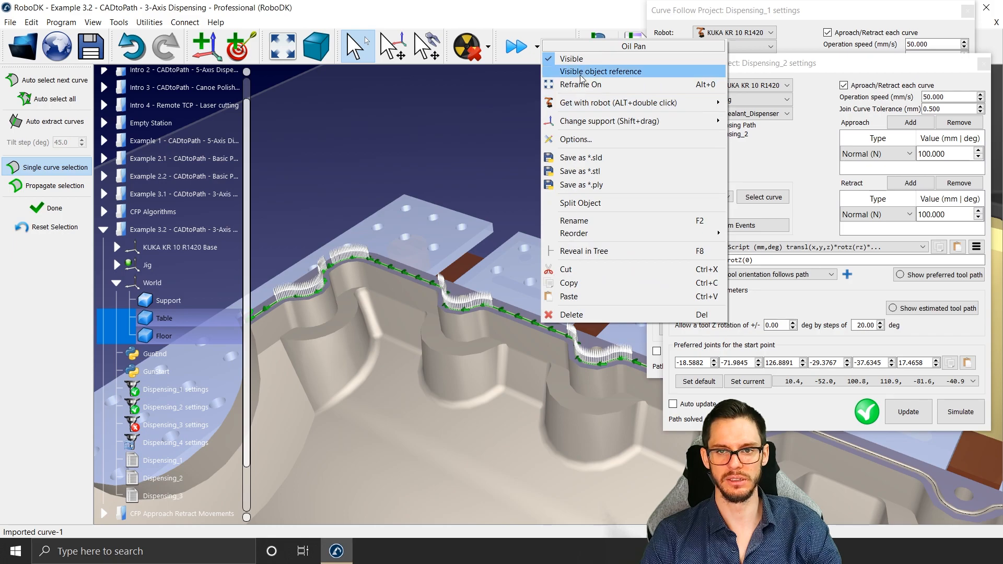
pyautogui.rightClick(521, 321)
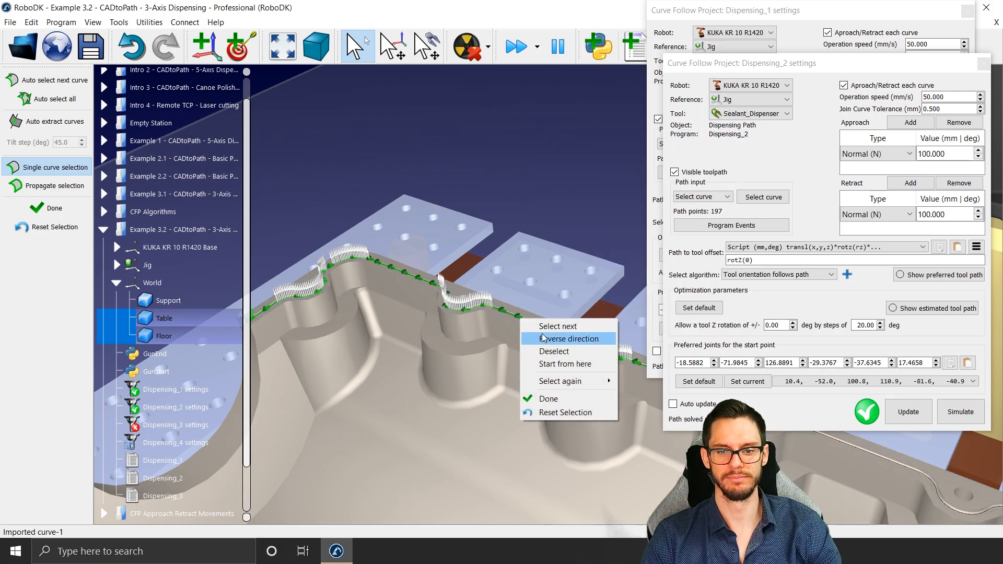
pyautogui.click(567, 339)
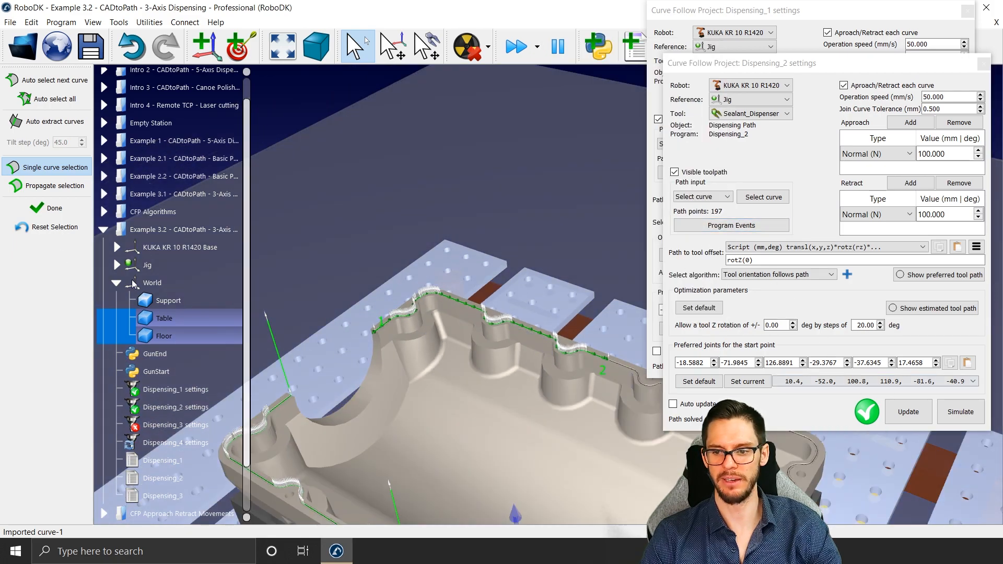
pyautogui.click(52, 208)
pyautogui.click(903, 367)
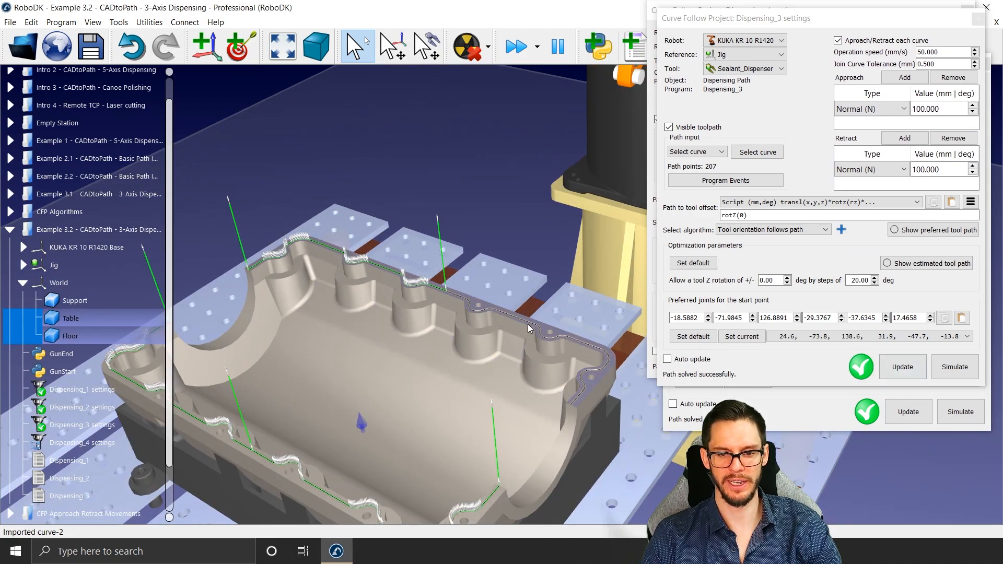
# Step: Add the curve on the right half of the far rim to the Dispensing_3 path selection
pyautogui.rightClick(528, 322)
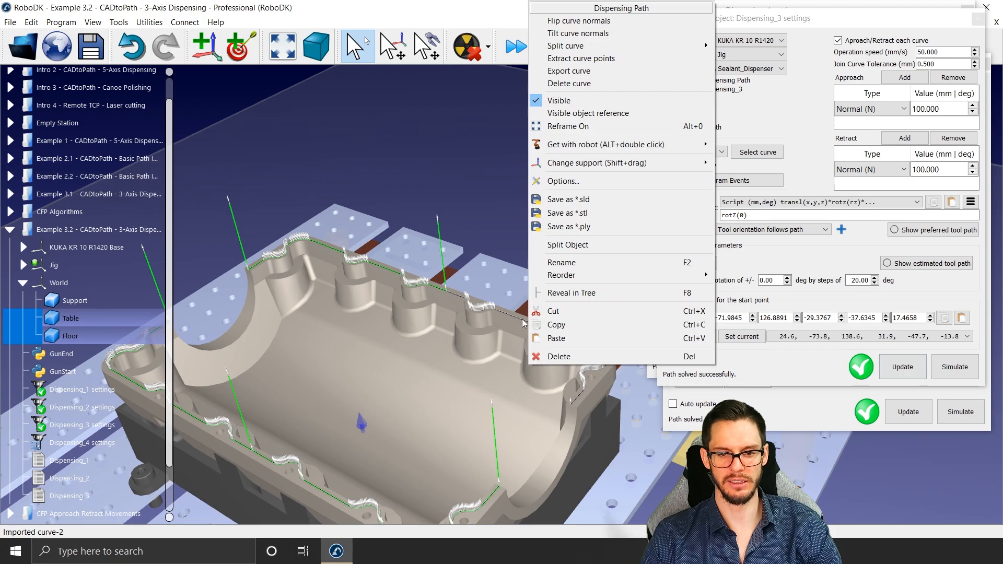
pyautogui.click(522, 318)
pyautogui.click(776, 151)
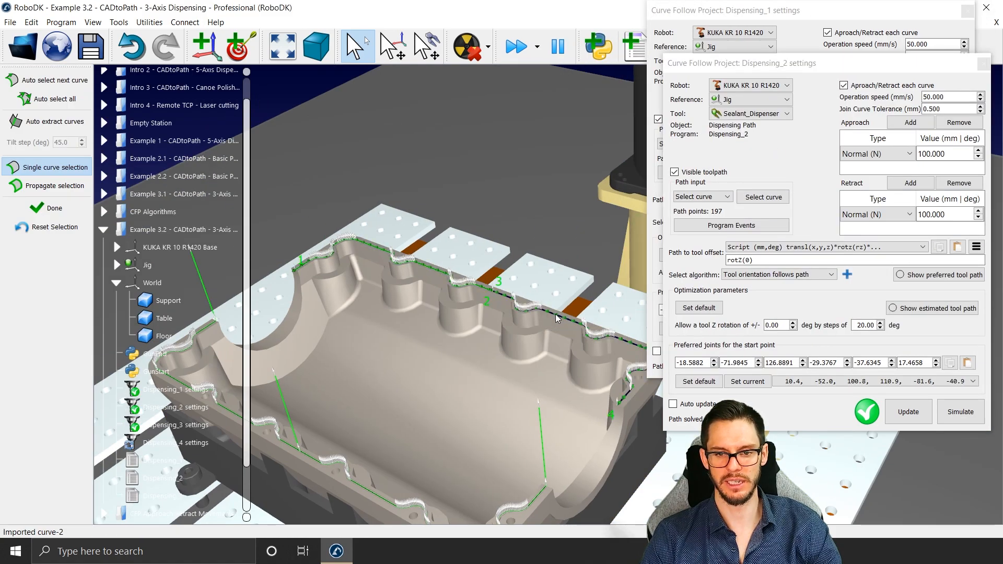
pyautogui.click(555, 315)
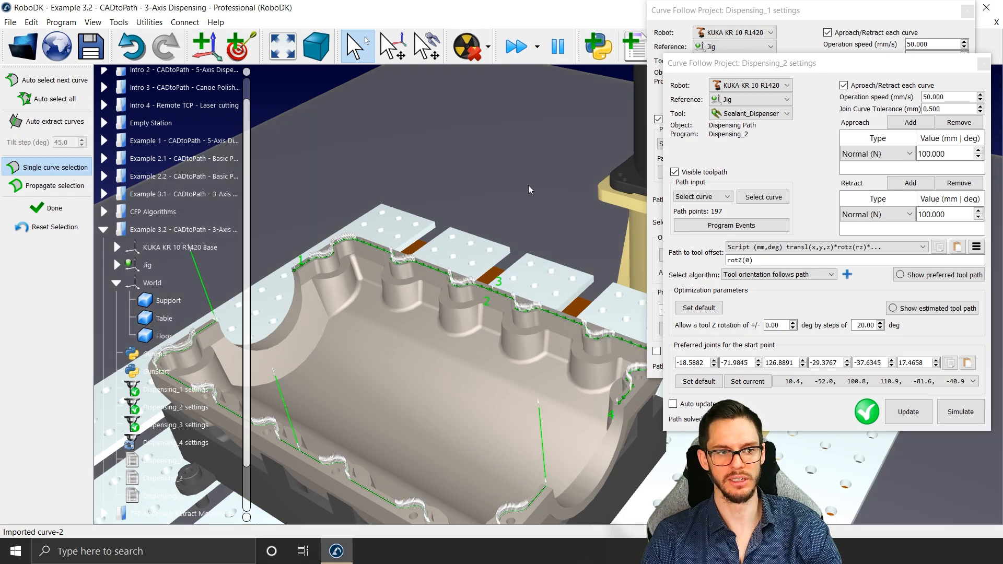
pyautogui.click(983, 63)
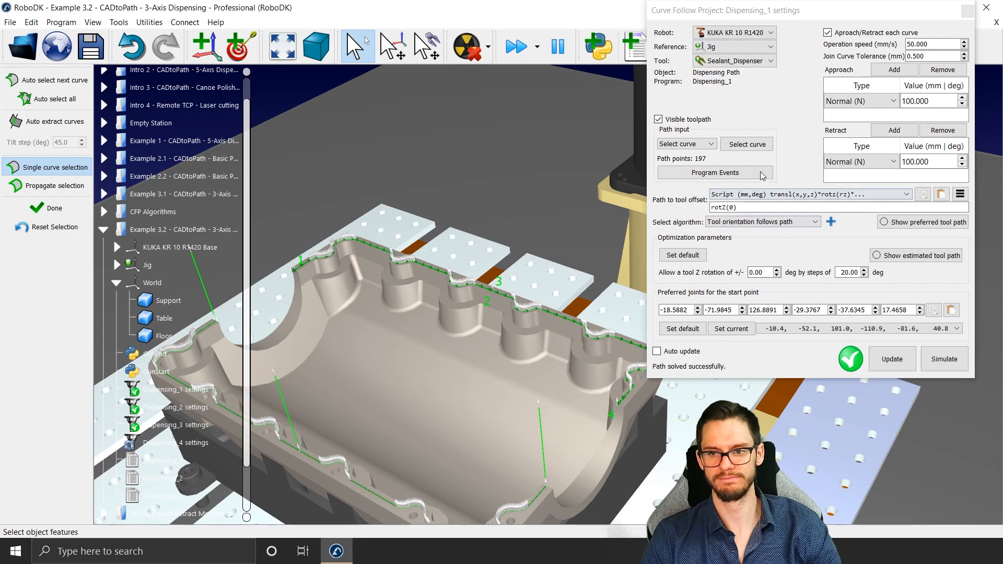
pyautogui.click(761, 148)
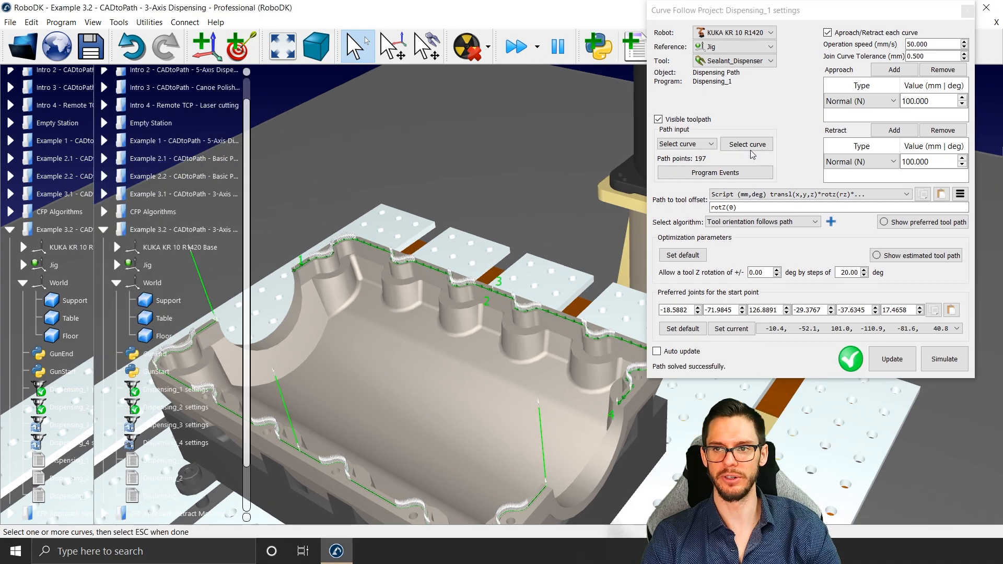
# Step: Deselect the curve on the right half of the far rim from Dispensing_3 and accept the selection
pyautogui.click(750, 148)
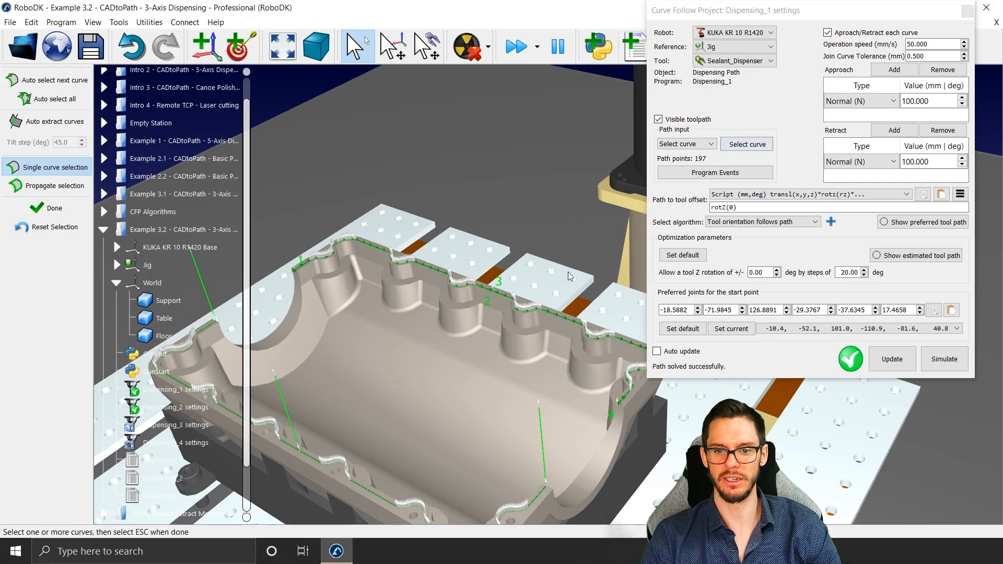
pyautogui.rightClick(569, 320)
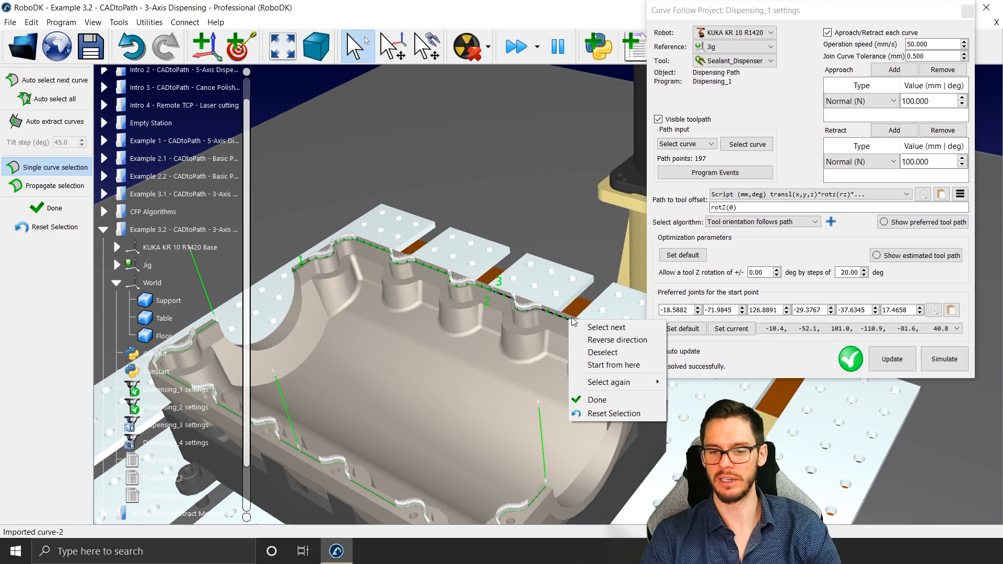
pyautogui.click(601, 352)
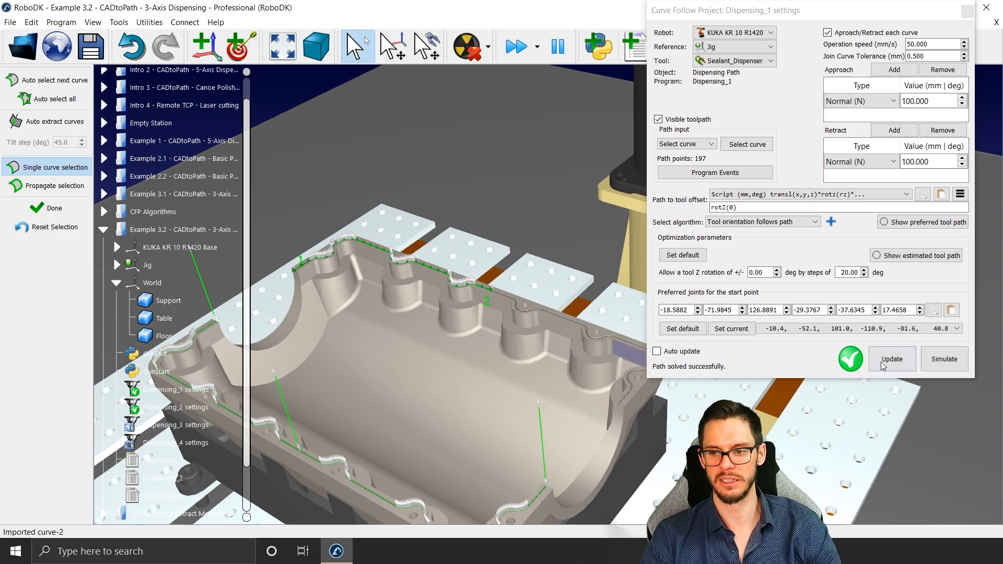
pyautogui.click(49, 208)
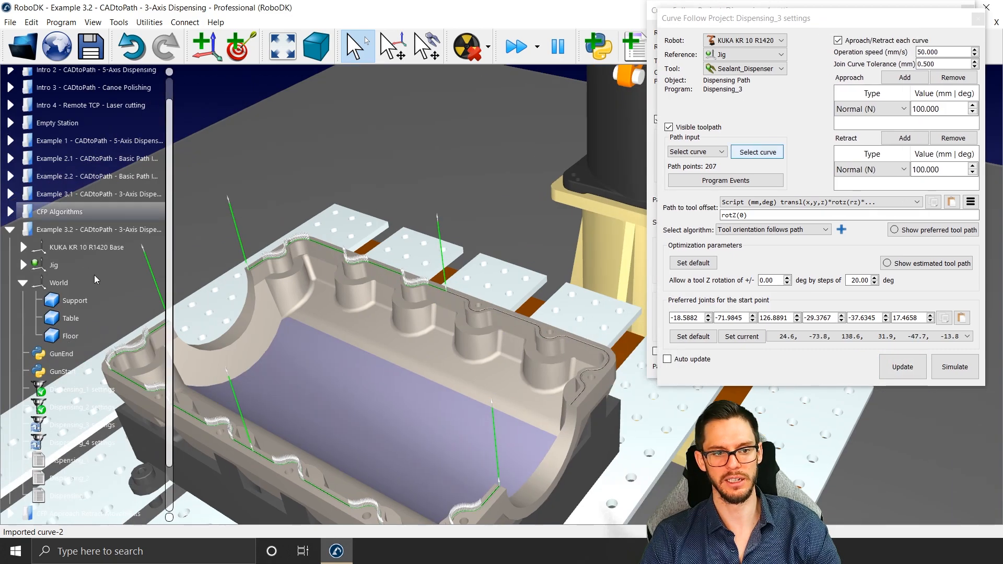
# Step: Assign the curve on the right half of the far rim to Dispensing_4 in reversed direction and update that project
pyautogui.doubleClick(105, 443)
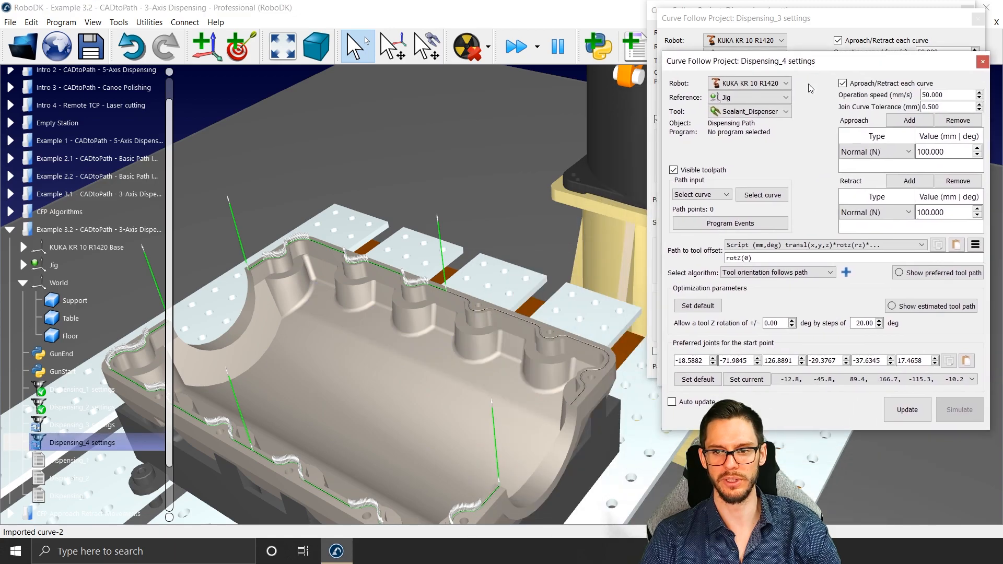
pyautogui.click(762, 195)
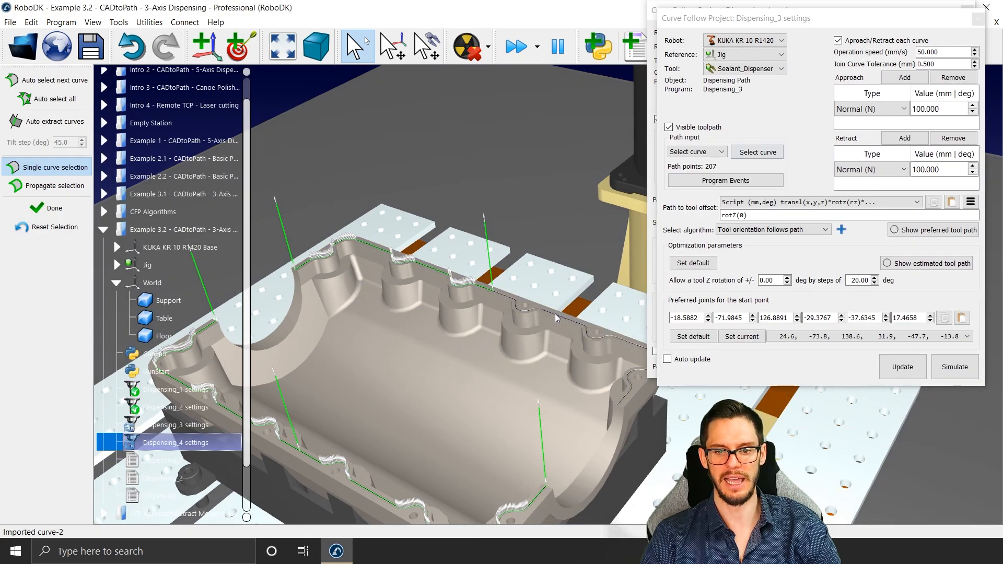
pyautogui.click(554, 314)
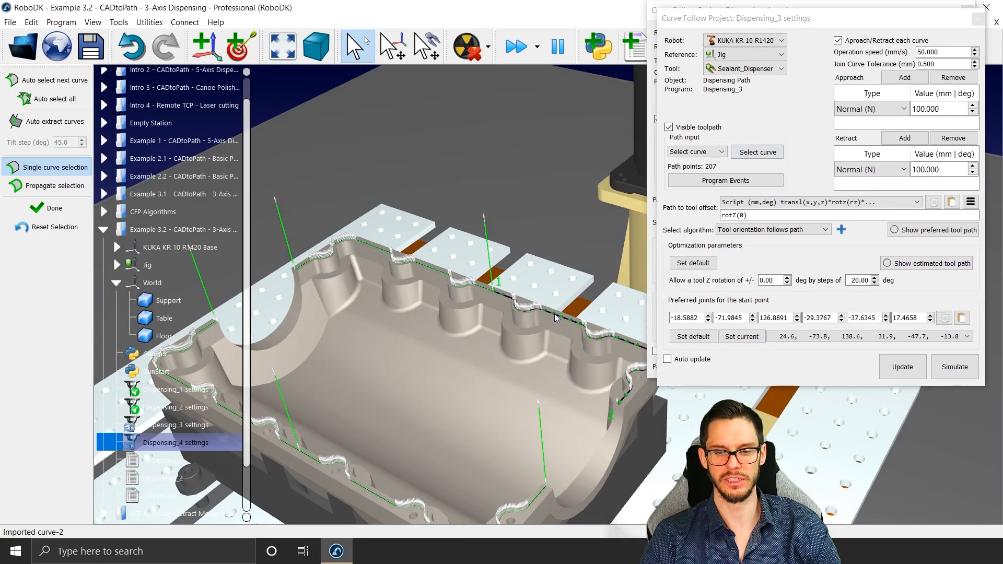
pyautogui.rightClick(555, 317)
pyautogui.click(579, 338)
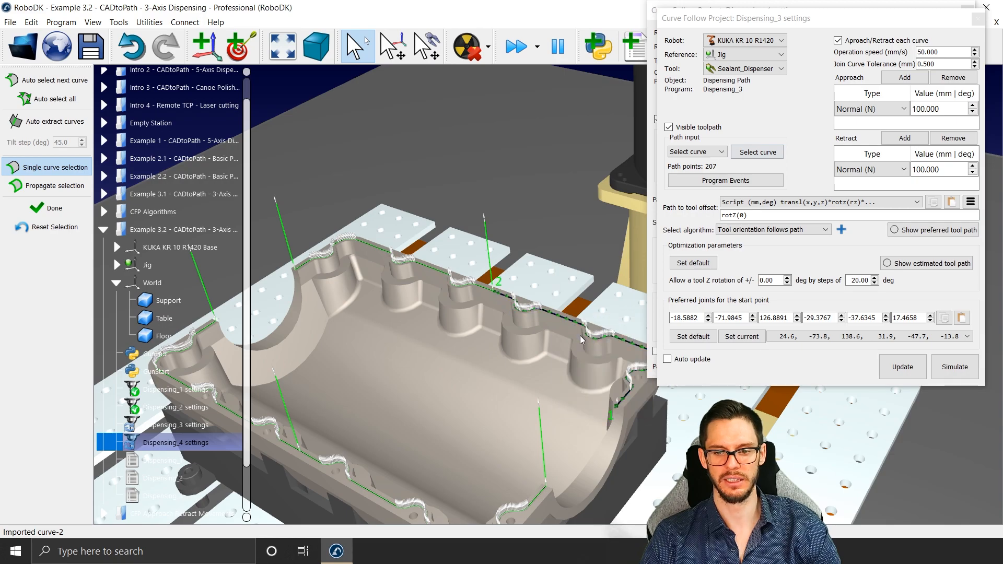
pyautogui.click(33, 209)
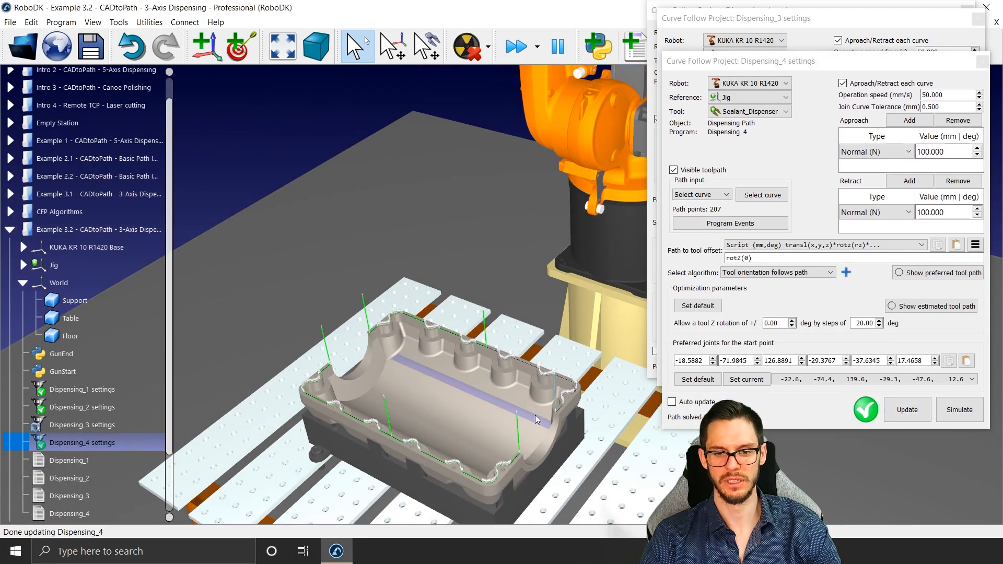
# Step: Update the Dispensing_3 project to regenerate its program
pyautogui.moveTo(535, 415); pyautogui.dragTo(557, 303)
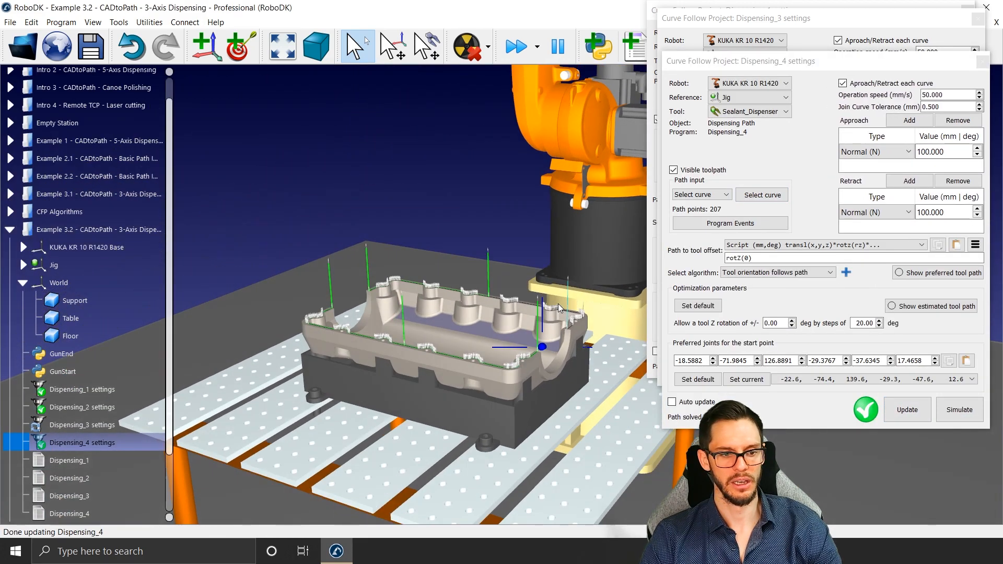
pyautogui.rightClick(102, 422)
pyautogui.click(152, 352)
# Step: Create a main program that calls Dispensing_1 through Dispensing_4 and hide its displayed path
pyautogui.scroll(-2, 95, 435)
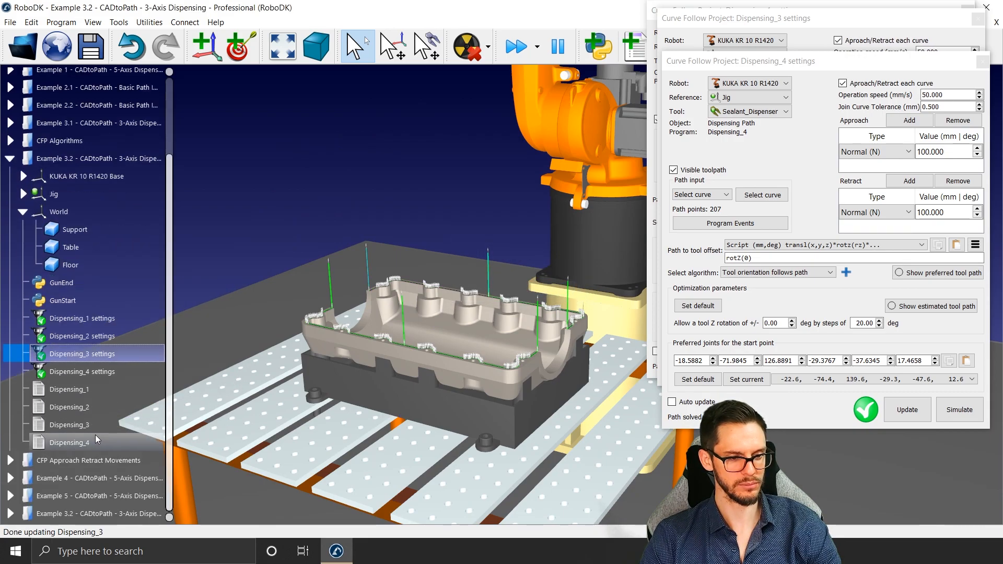
pyautogui.click(98, 387)
pyautogui.keyDown('shift'); pyautogui.click(100, 443); pyautogui.keyUp('shift')
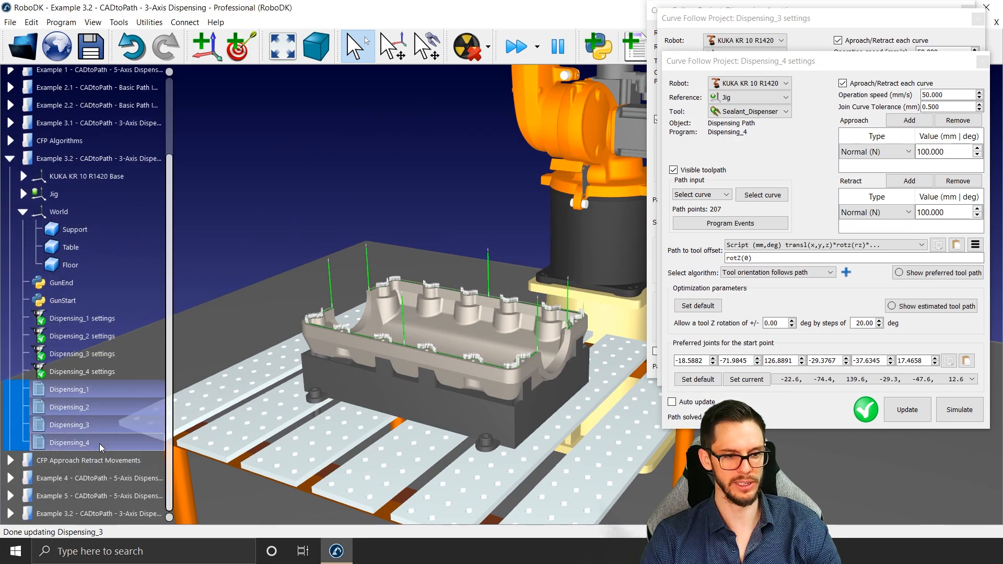
pyautogui.rightClick(99, 443)
pyautogui.click(150, 331)
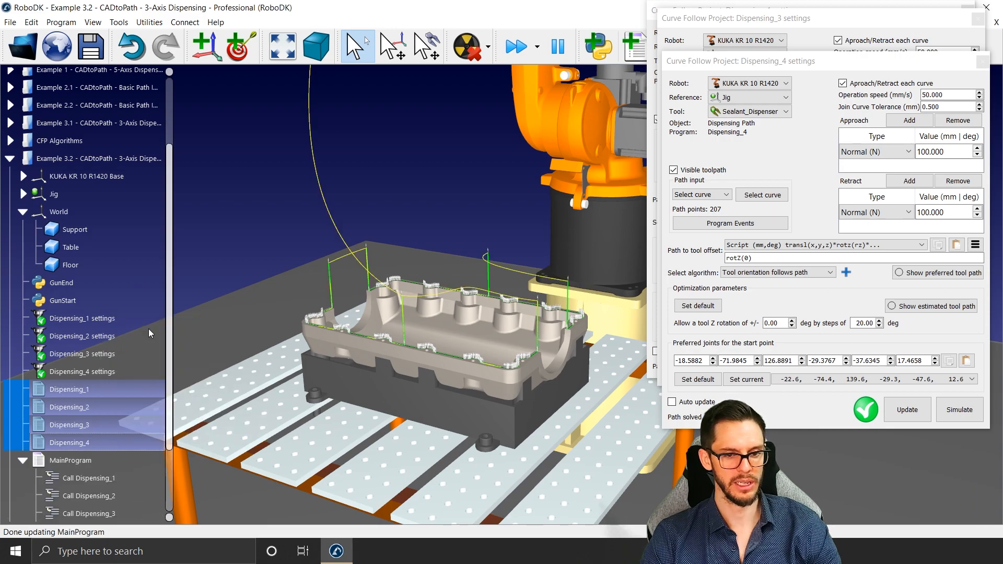
pyautogui.rightClick(83, 460)
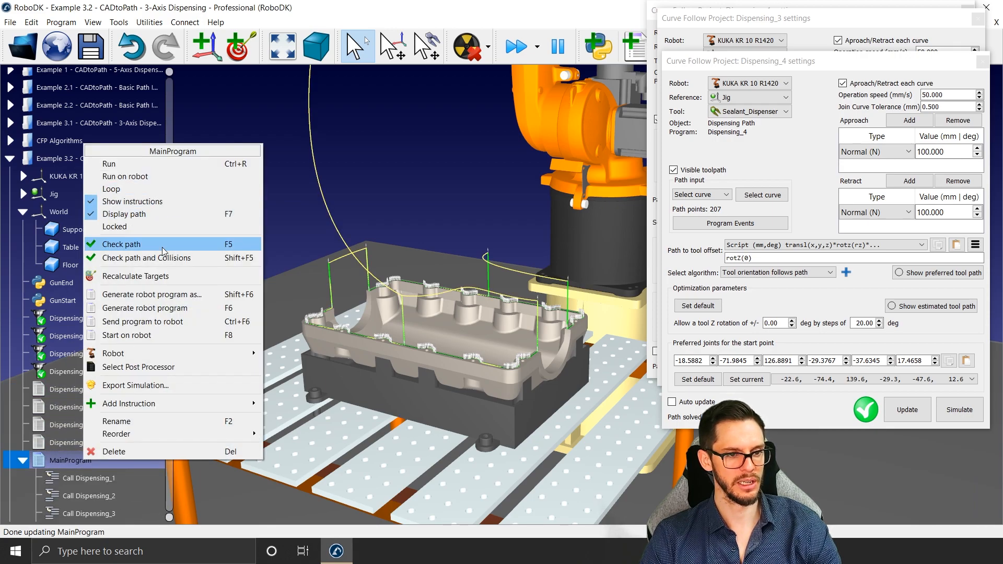
pyautogui.click(123, 213)
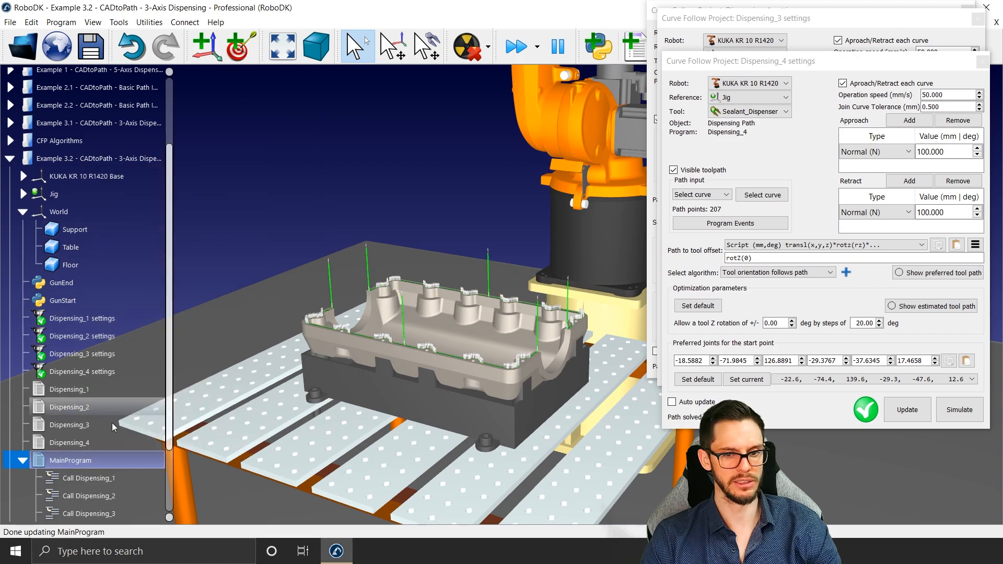
# Step: Run MainProgram and close the open curve follow project settings windows
pyautogui.doubleClick(95, 458)
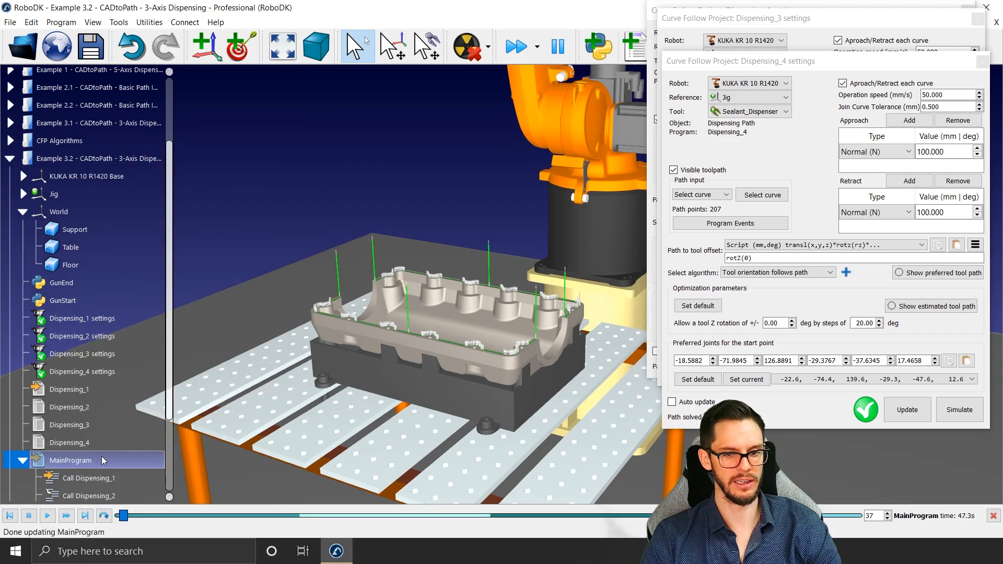
pyautogui.click(982, 61)
pyautogui.click(977, 19)
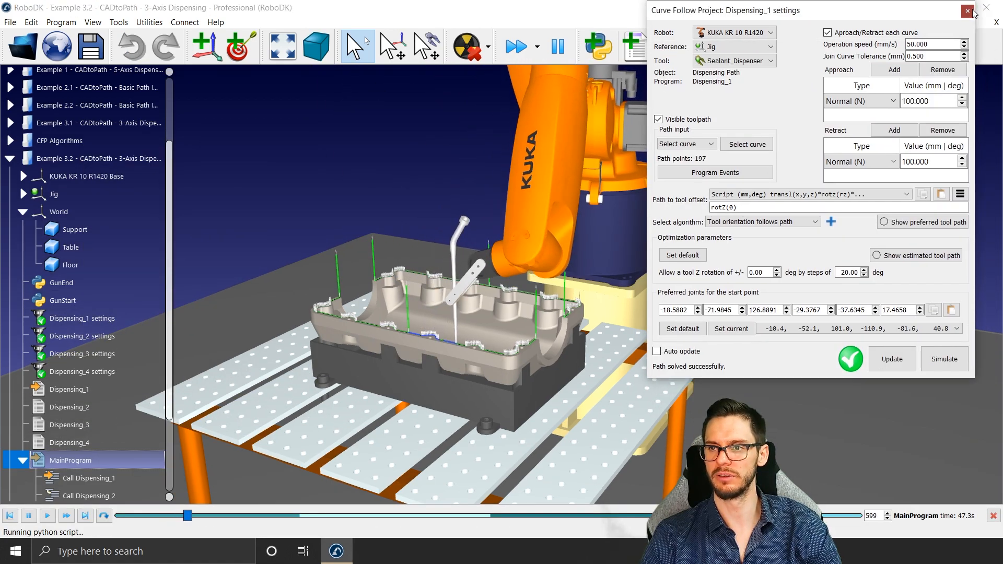
pyautogui.click(986, 7)
# Step: Watch the MainProgram simulation and examine the dispensed path around the oil pan's rim, especially where the curves meet
pyautogui.scroll(5, 392, 343)
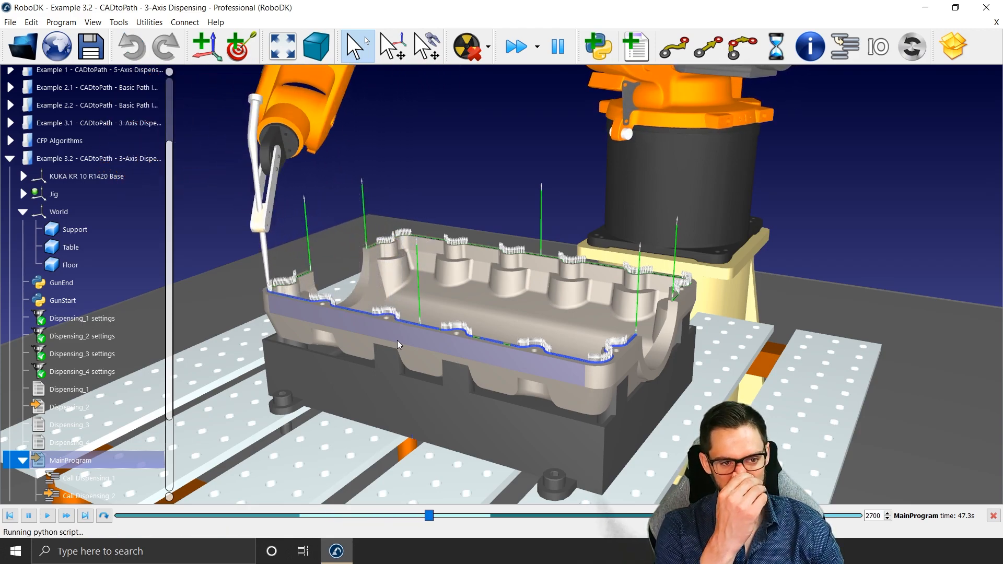
pyautogui.scroll(-4, 405, 336)
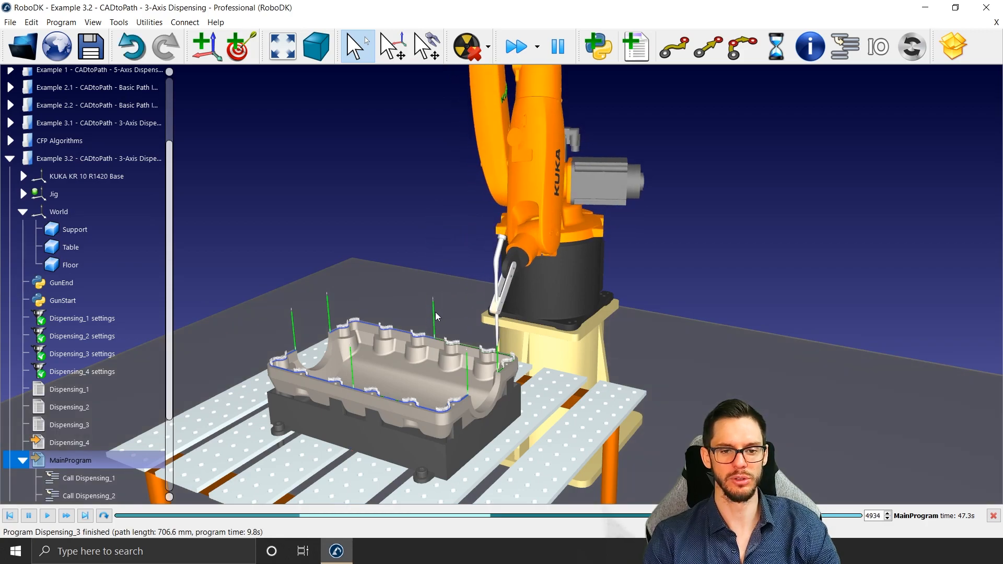
pyautogui.moveTo(402, 399); pyautogui.dragTo(410, 397)
pyautogui.moveTo(411, 397); pyautogui.dragTo(384, 353, button='right')
pyautogui.scroll(5, 368, 347)
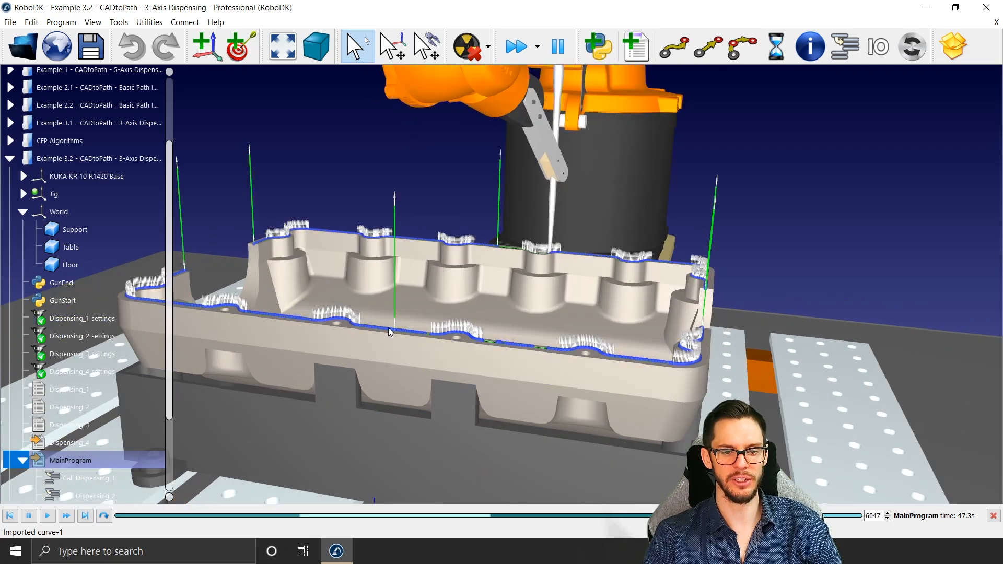
pyautogui.scroll(2, 398, 332)
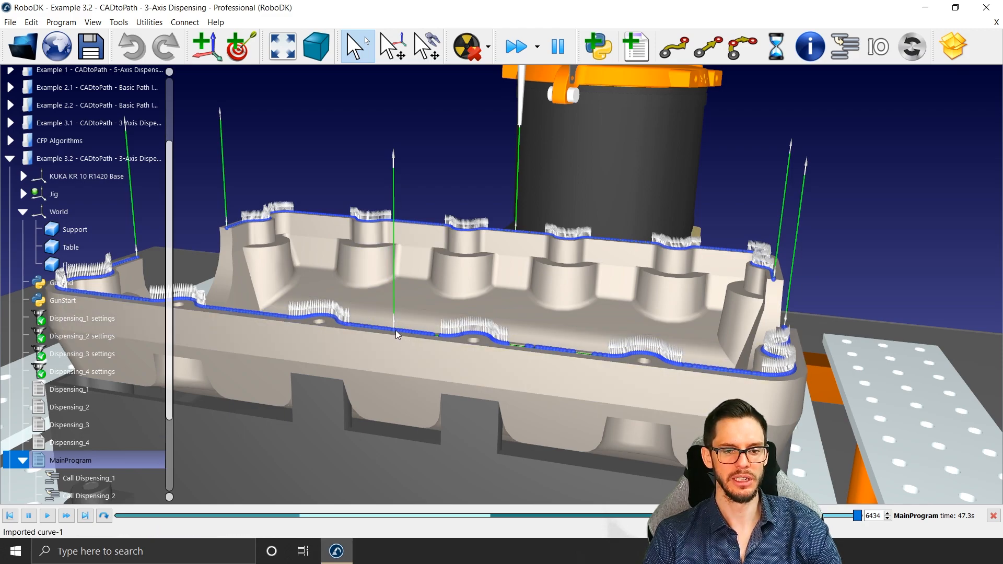
pyautogui.scroll(-3, 386, 319)
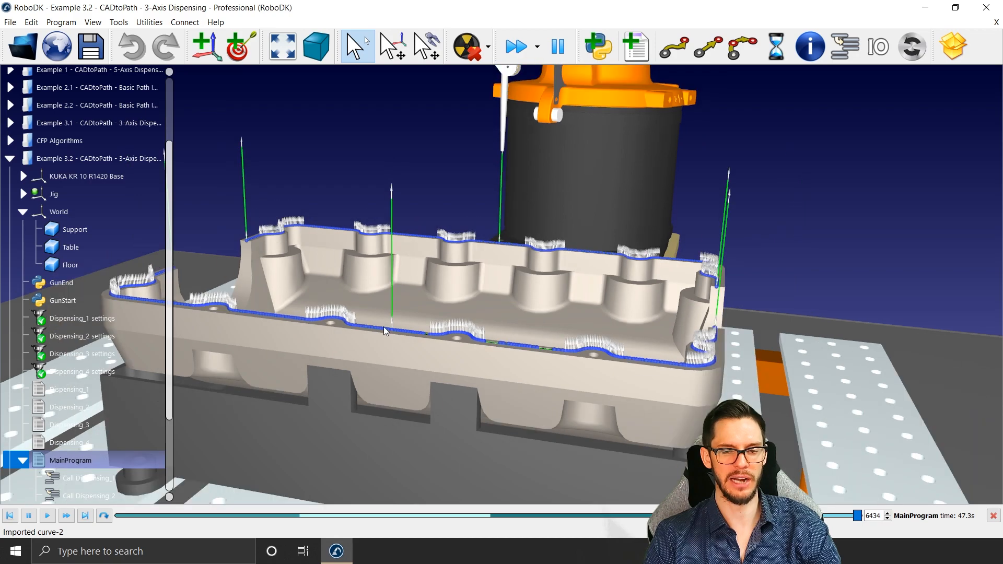
pyautogui.moveTo(389, 312); pyautogui.dragTo(415, 262, button='middle')
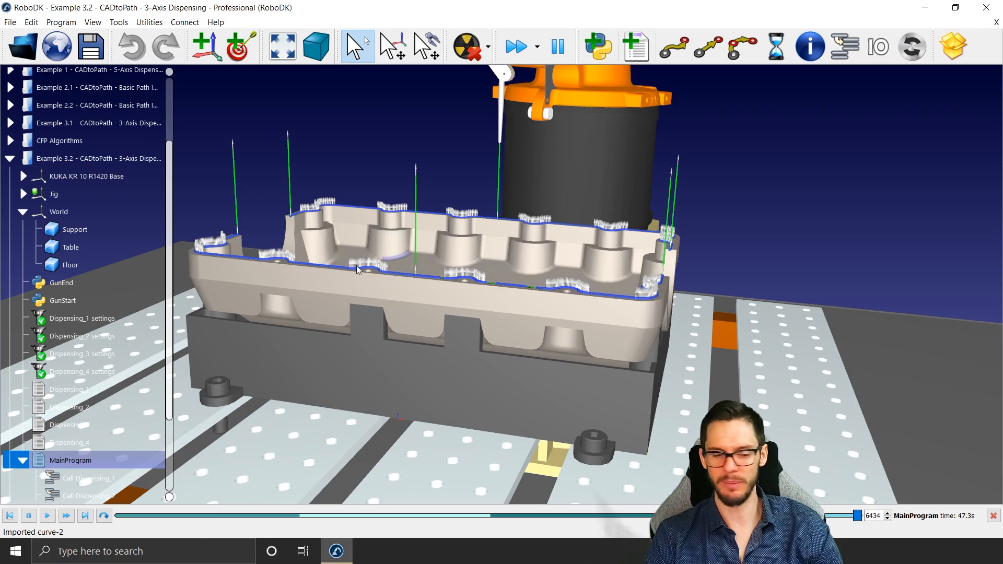
# Step: Open the Dispensing_1 settings, move the window off the part, and review the available approach movement types without changing the current one
pyautogui.doubleClick(96, 319)
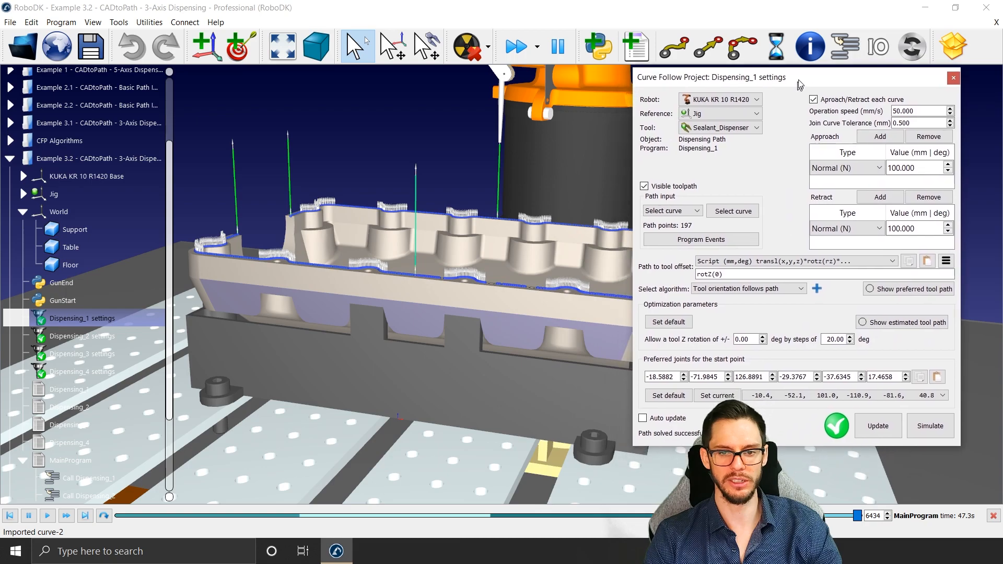
pyautogui.moveTo(799, 84); pyautogui.dragTo(834, 28)
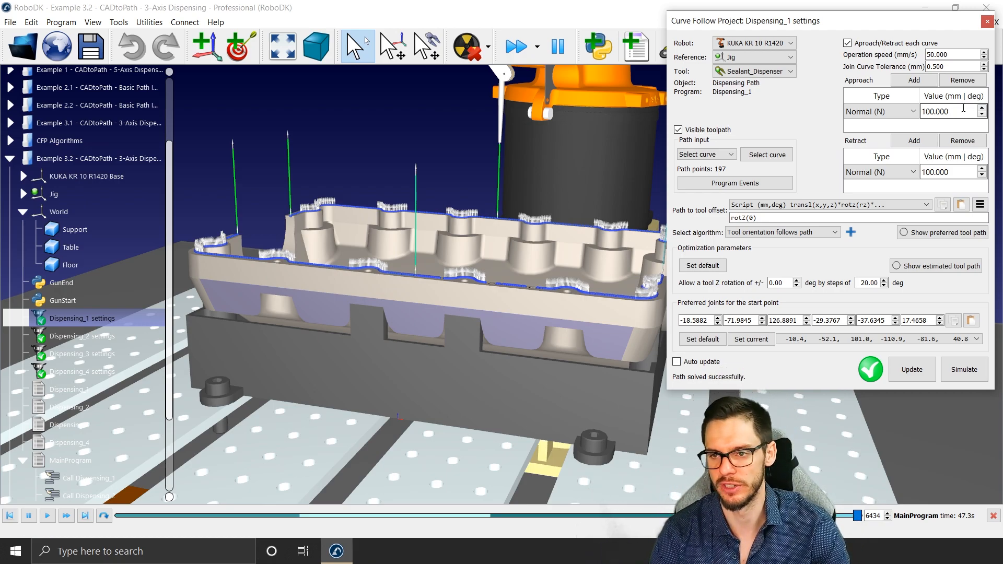
pyautogui.click(904, 116)
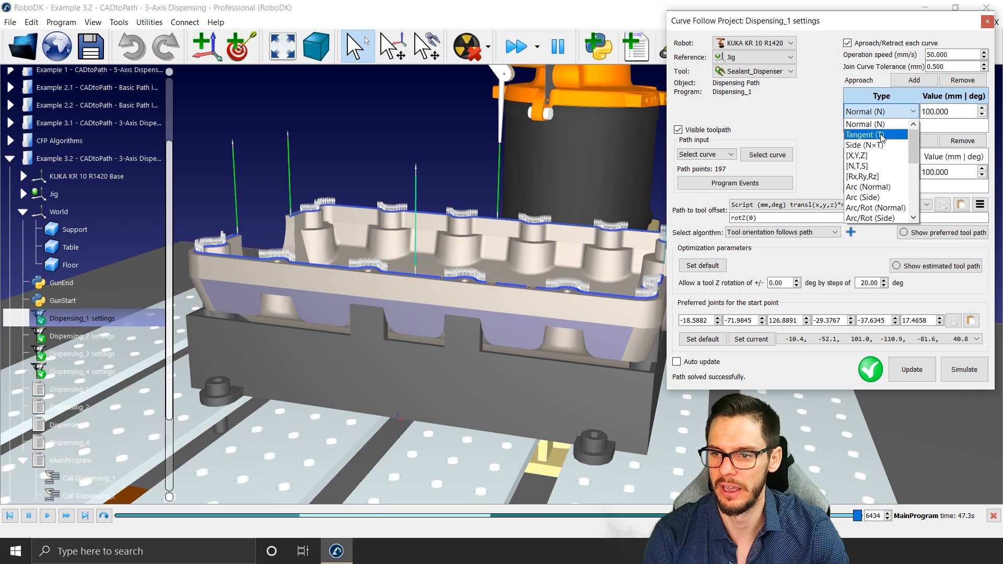
pyautogui.scroll(-1, 881, 145)
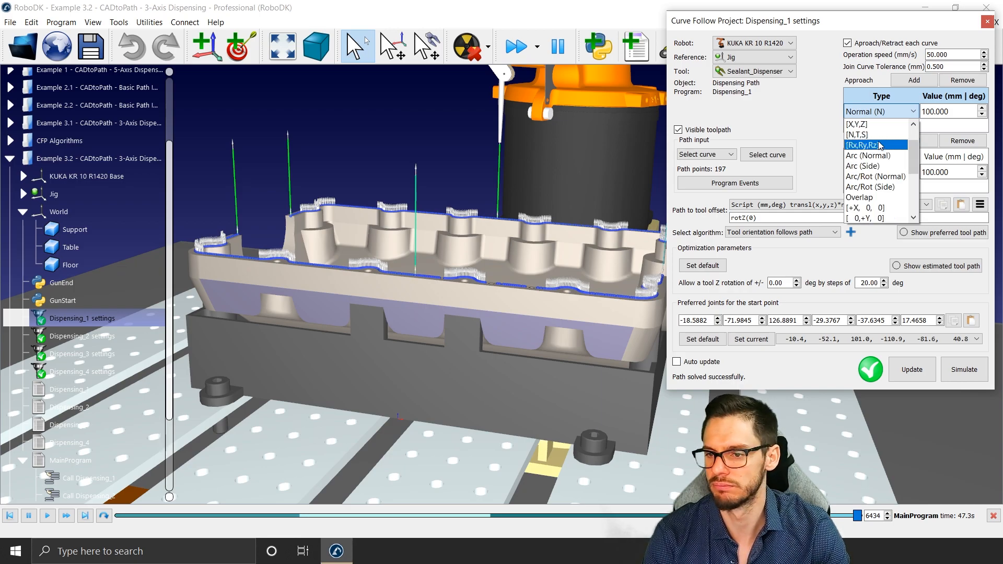
pyautogui.scroll(1, 882, 133)
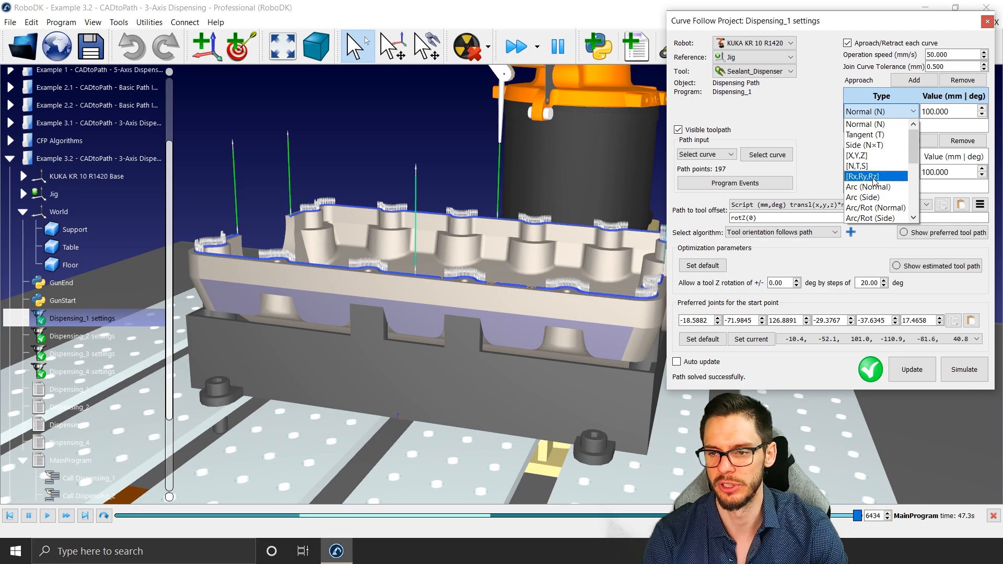
pyautogui.click(812, 130)
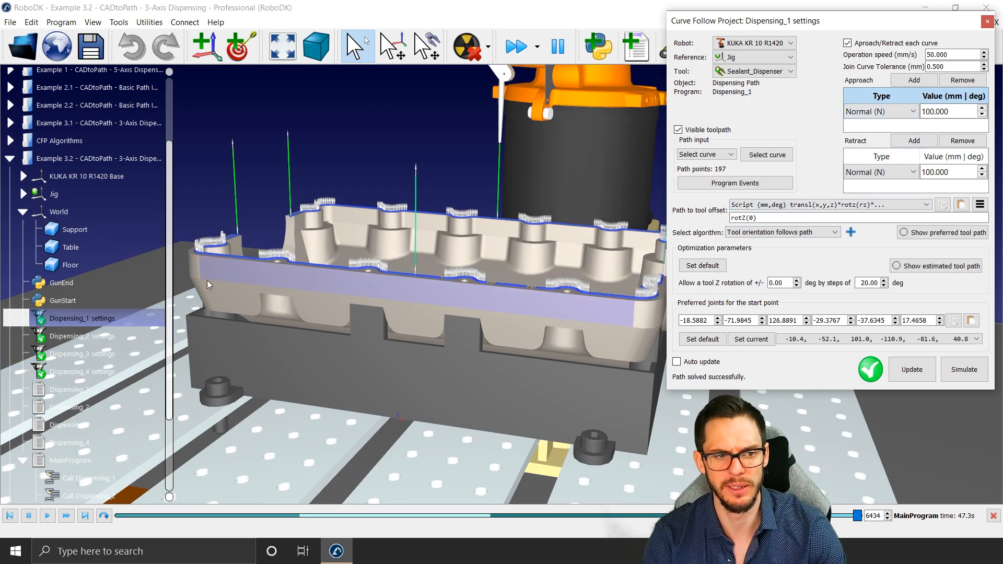
# Step: Switch to the CFP Approach Retract Movements station and run its MainProgram to simulate all the approach and retract examples
pyautogui.scroll(-2, 130, 250)
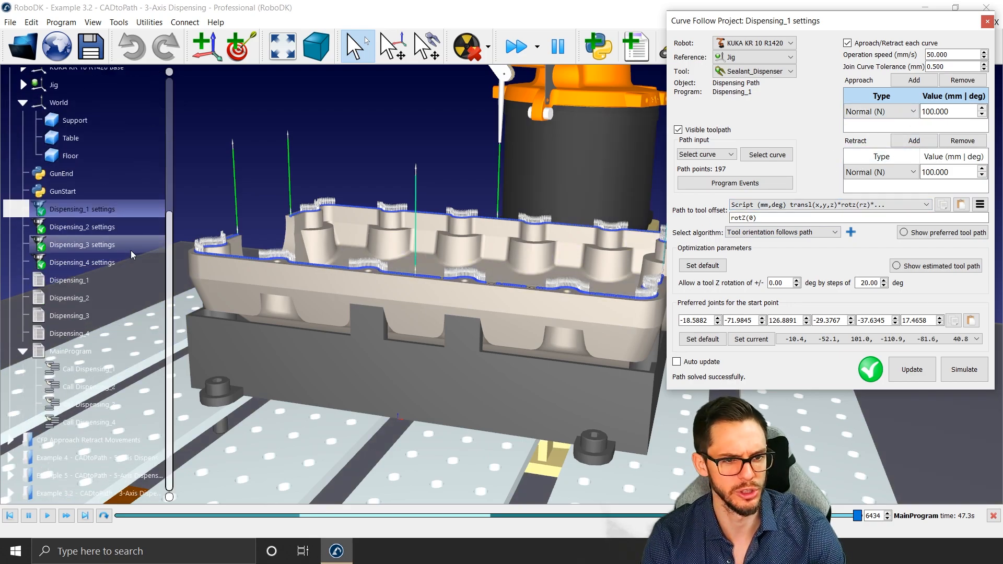
pyautogui.click(100, 442)
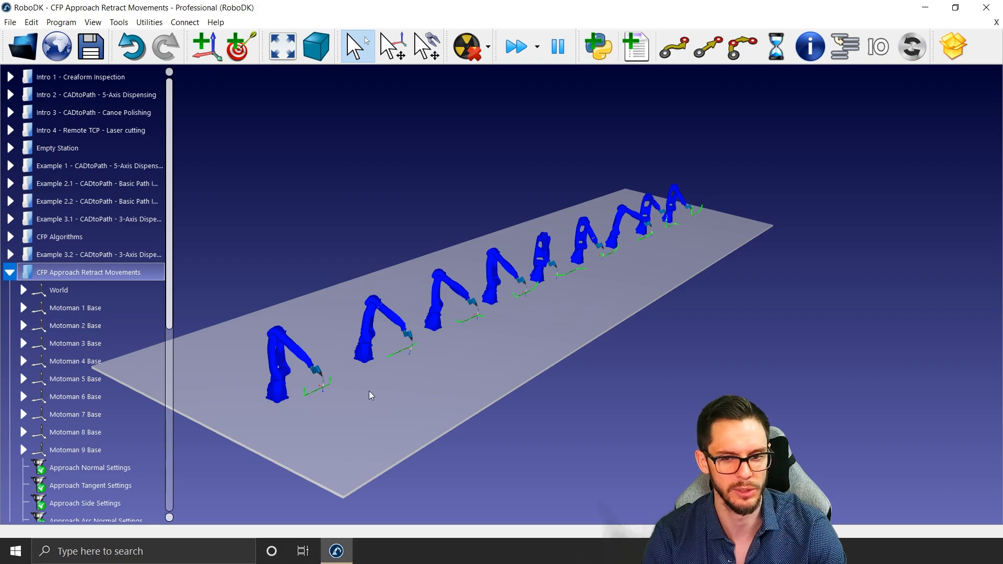
pyautogui.scroll(3, 399, 379)
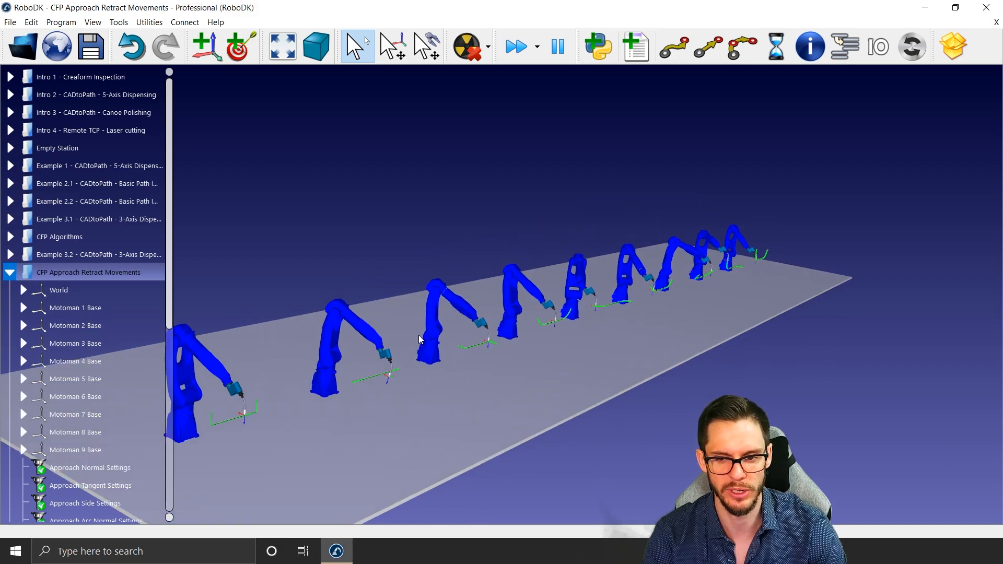
pyautogui.scroll(-2, 419, 338)
pyautogui.scroll(-5, 118, 418)
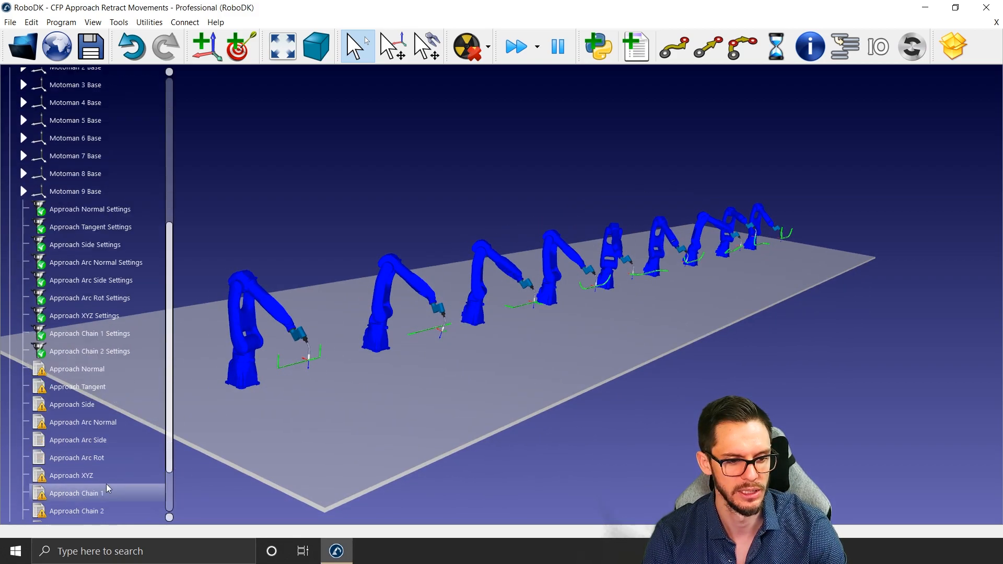
pyautogui.scroll(-2, 104, 485)
pyautogui.doubleClick(94, 461)
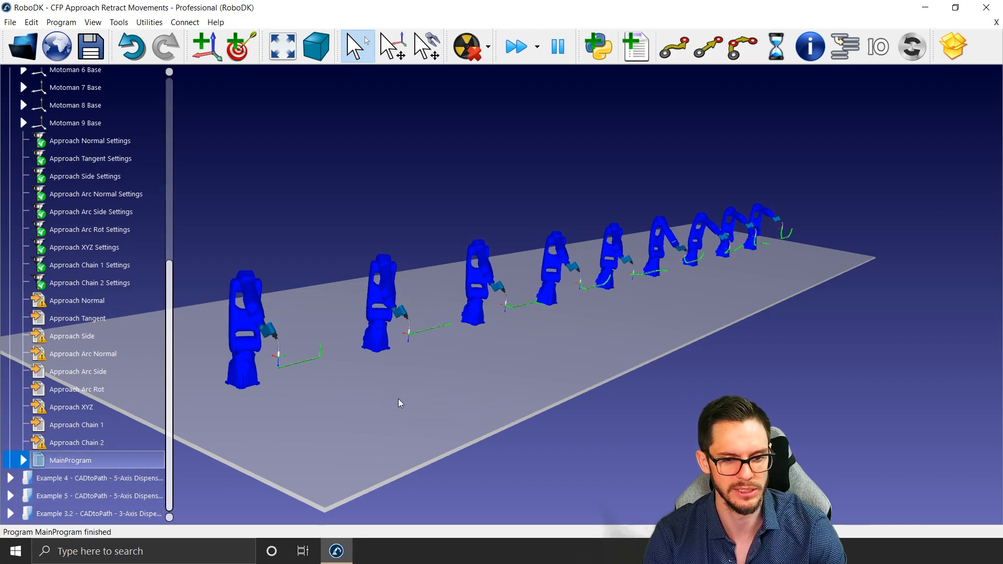
# Step: Examine the approach and retract paths robot by robot, from the Normal example along the row to the chained movements
pyautogui.moveTo(434, 388); pyautogui.dragTo(472, 378, button='middle')
pyautogui.moveTo(472, 378); pyautogui.dragTo(463, 383, button='right')
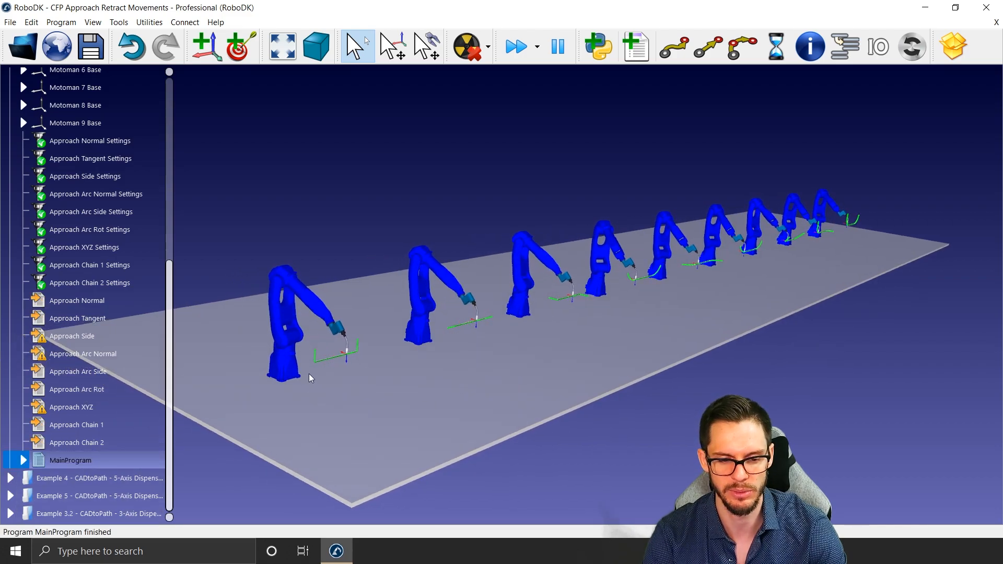
pyautogui.scroll(8, 311, 378)
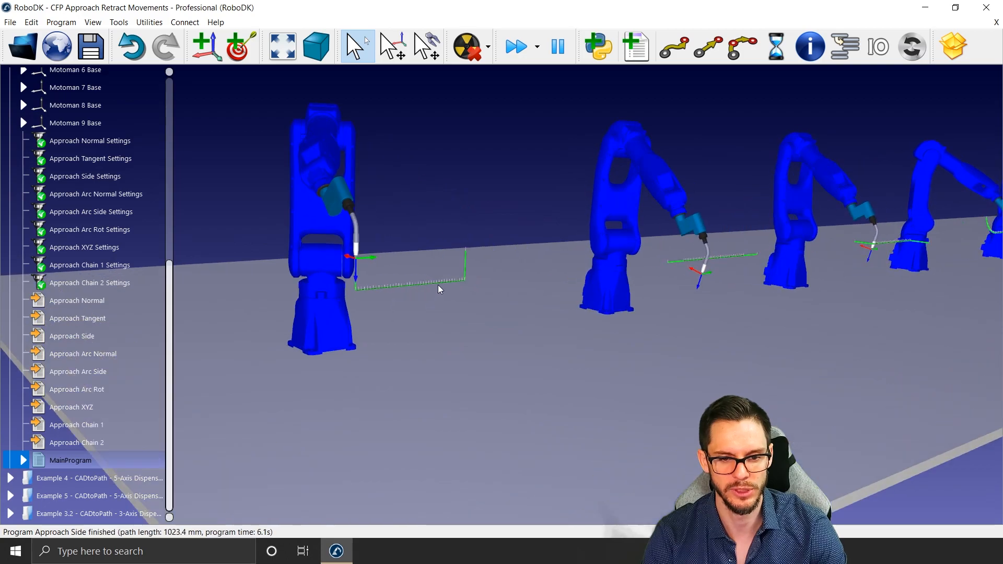
pyautogui.scroll(8, 449, 287)
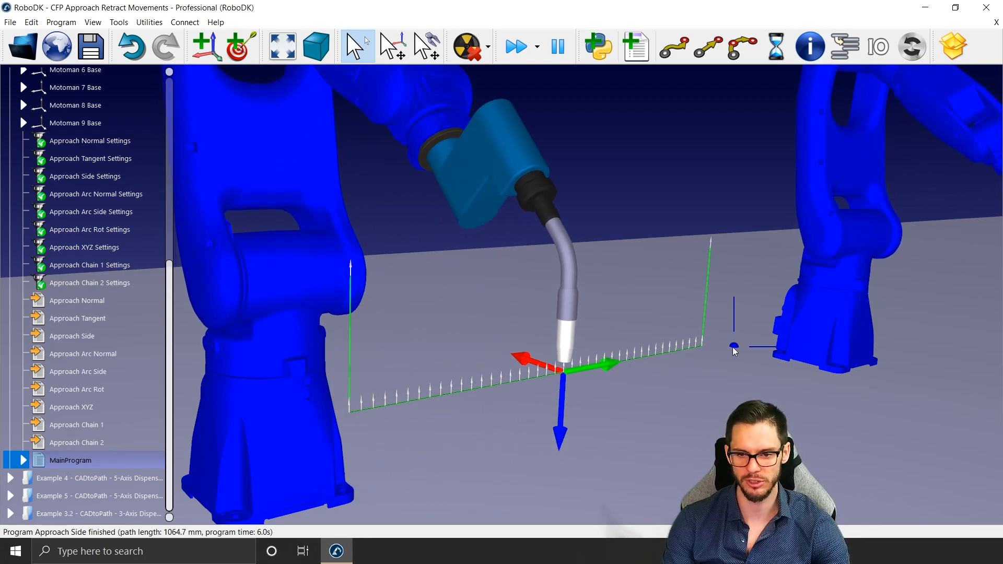
pyautogui.moveTo(733, 351); pyautogui.dragTo(501, 313, button='middle')
pyautogui.moveTo(843, 314)
pyautogui.mouseDown(button='middle')
pyautogui.moveTo(682, 362)
pyautogui.moveTo(664, 355)
pyautogui.mouseUp(button='middle')
pyautogui.scroll(3, 673, 286)
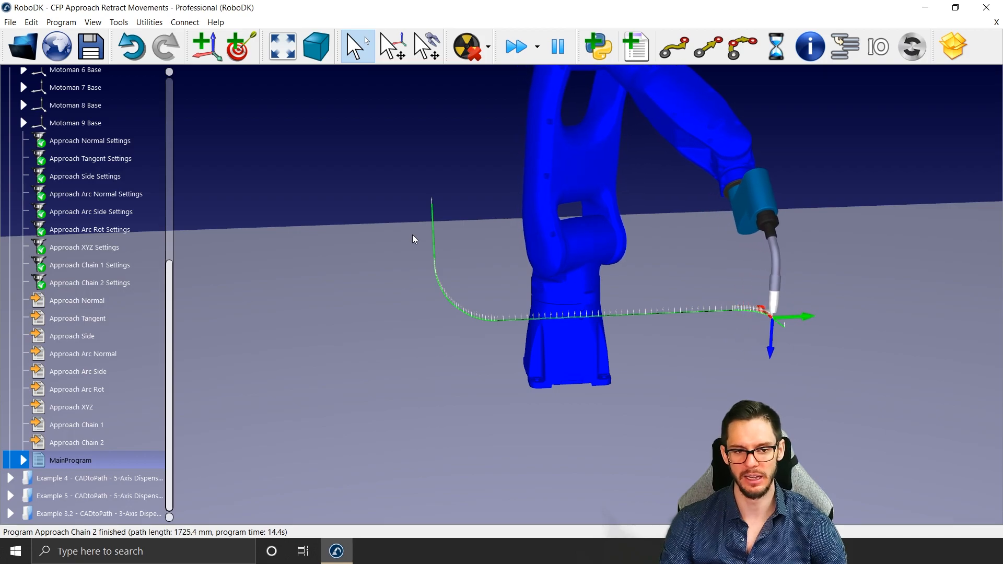
# Step: Review the approach and retract movements in Approach Chain 1 Settings, close them, and inspect the neighbouring chained path
pyautogui.doubleClick(111, 265)
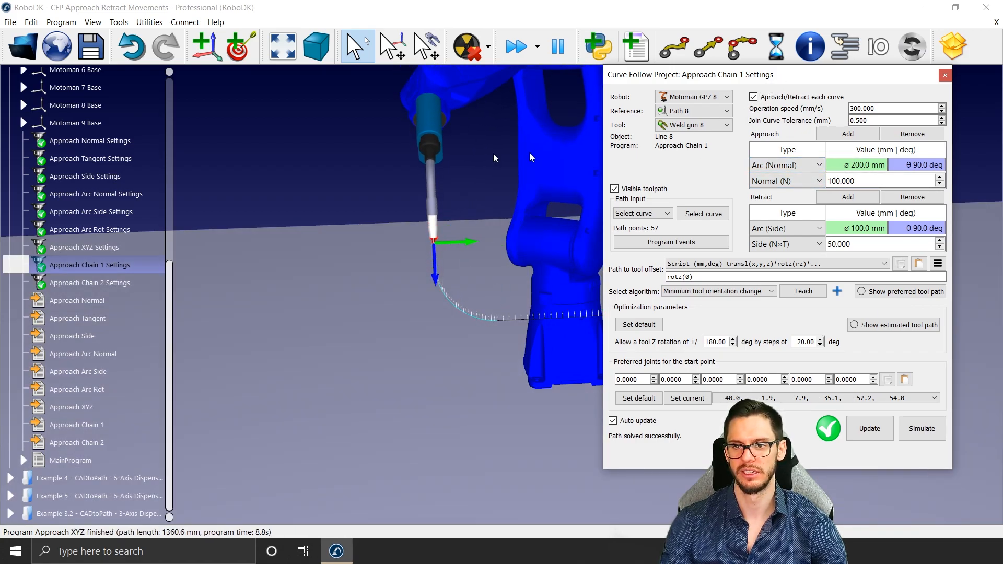
pyautogui.moveTo(784, 76); pyautogui.dragTo(421, 104)
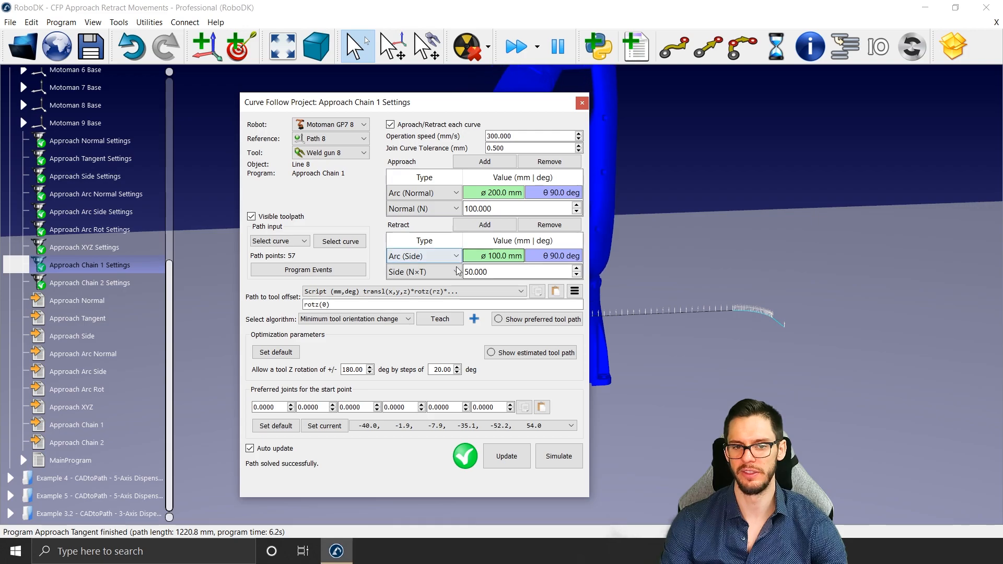
pyautogui.click(582, 103)
pyautogui.moveTo(870, 307); pyautogui.dragTo(787, 317, button='right')
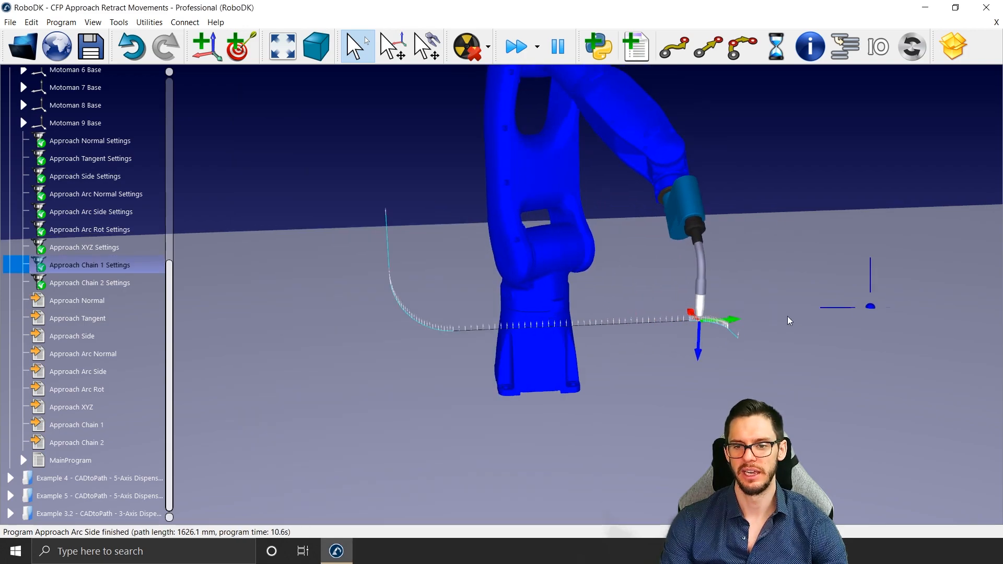
pyautogui.moveTo(787, 317); pyautogui.dragTo(233, 323, button='middle')
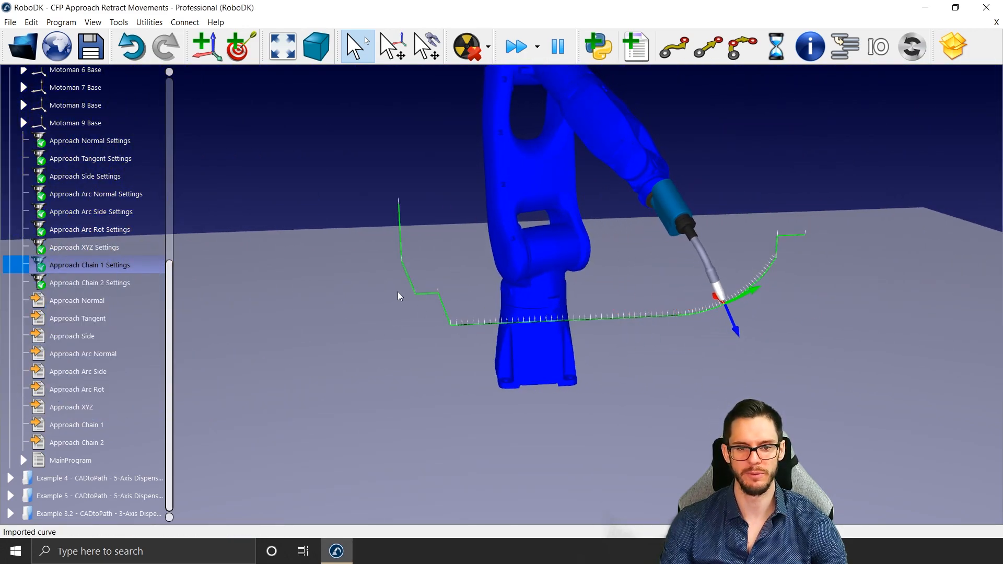
# Step: Review the chained approach and retract movements in Approach Chain 2 Settings, close them, and look over the resulting path
pyautogui.doubleClick(146, 286)
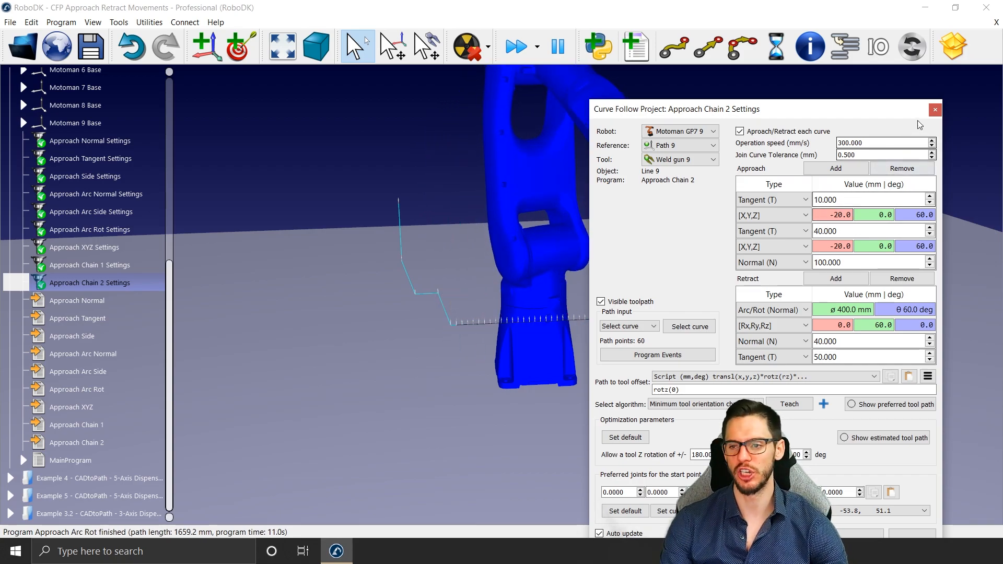
pyautogui.click(935, 111)
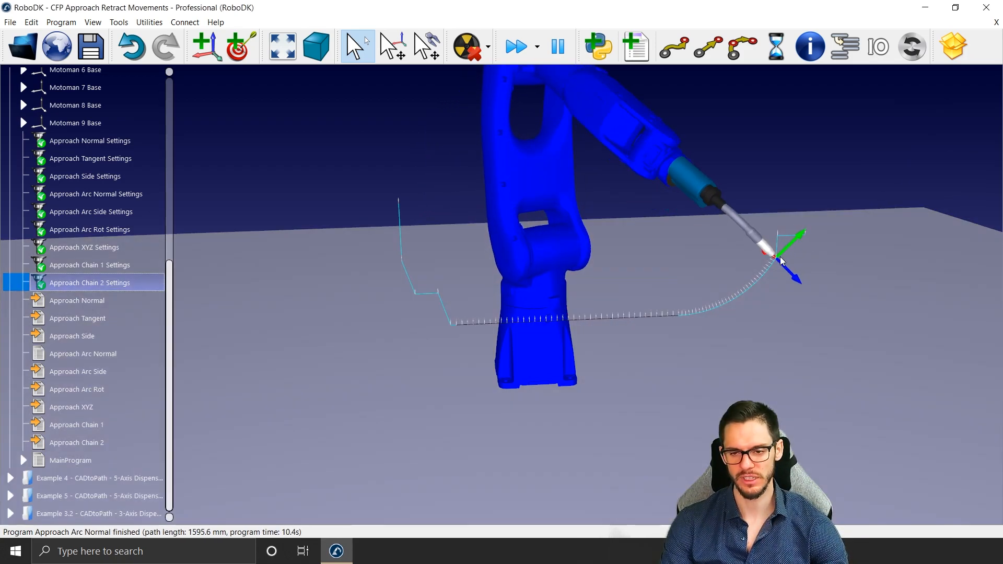
pyautogui.scroll(-5, 688, 290)
pyautogui.scroll(-2, 687, 291)
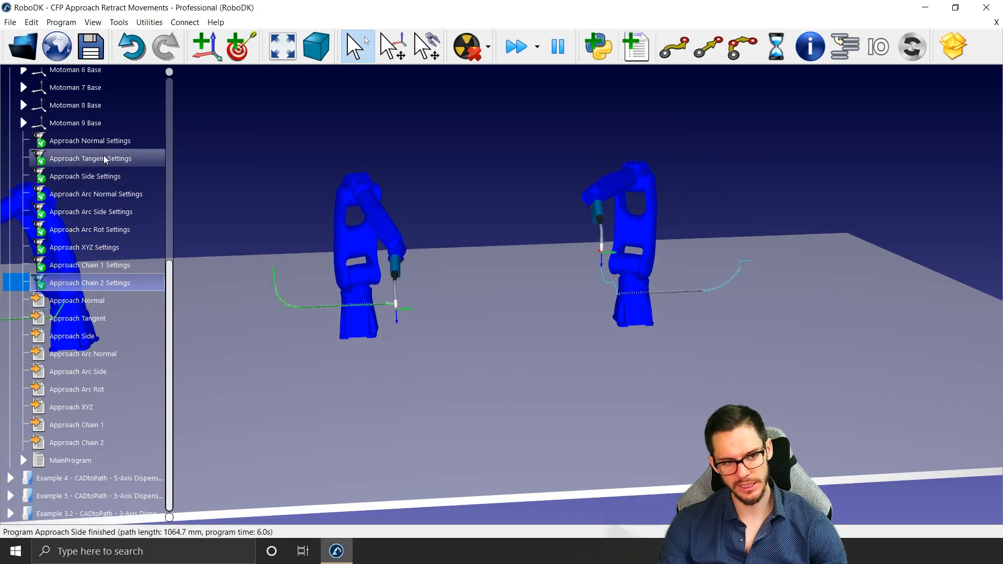
# Step: Return to the Example 3.2 station and change the Dispensing_1 approach type to Arc (Normal)
pyautogui.scroll(5, 105, 145)
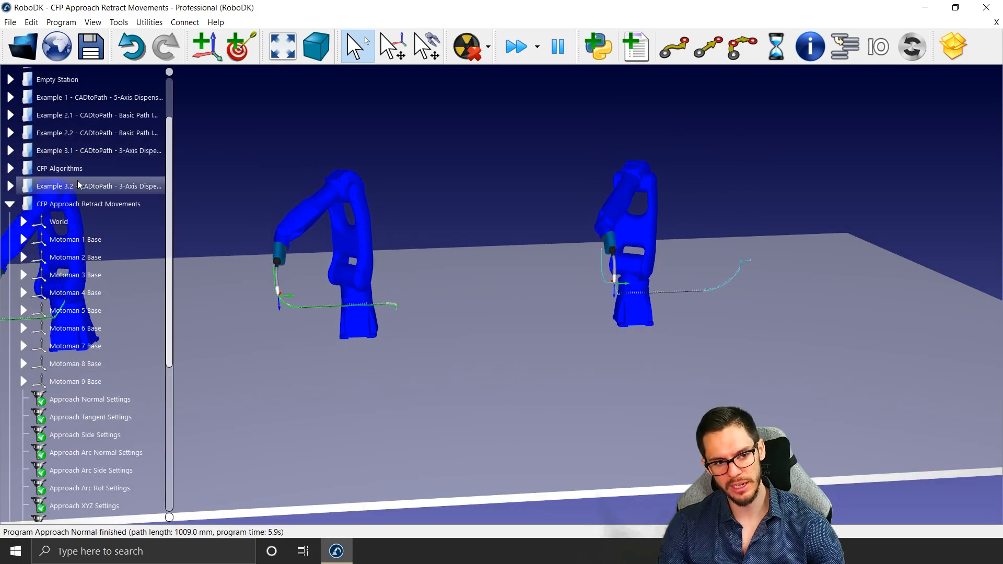
pyautogui.click(78, 185)
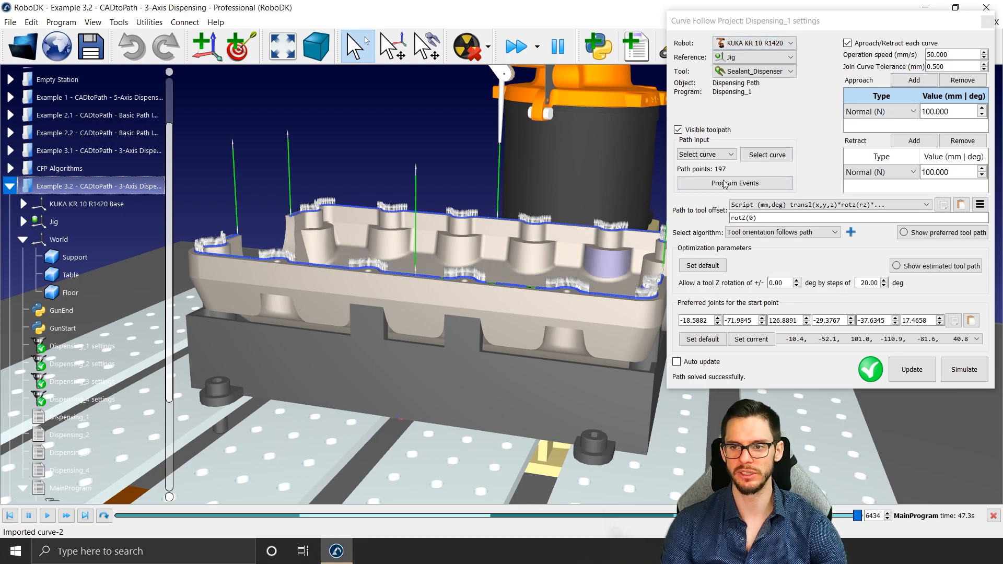
pyautogui.scroll(2, 431, 280)
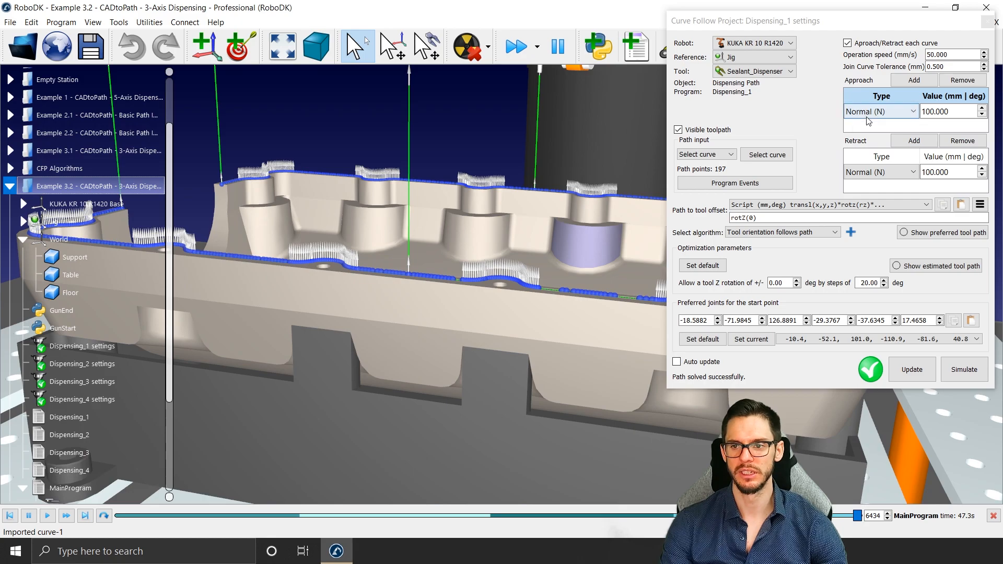
pyautogui.click(867, 114)
pyautogui.click(871, 187)
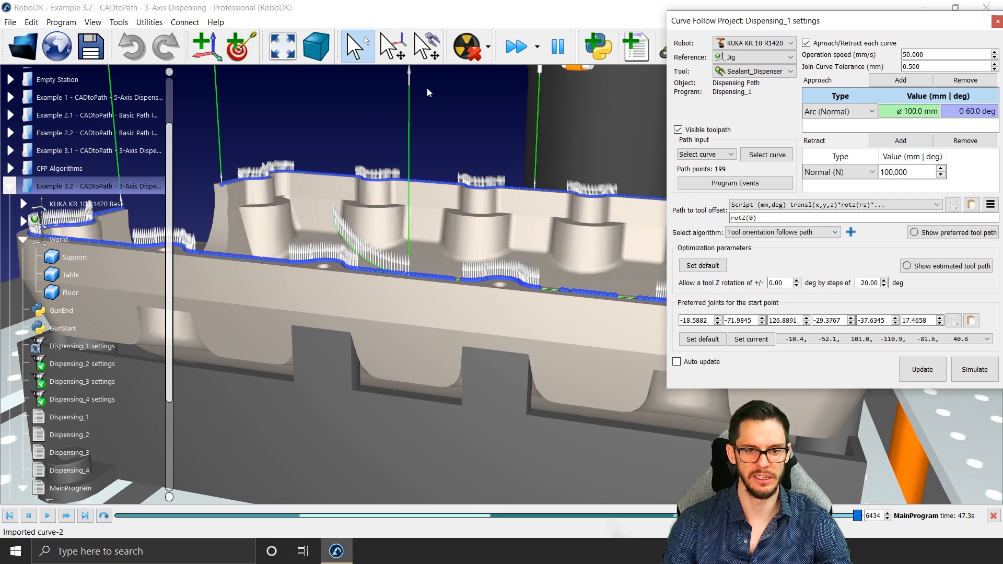
# Step: Add a 50 mm Normal (N) movement to the Dispensing_1 approach, update the program, and close its settings
pyautogui.click(899, 80)
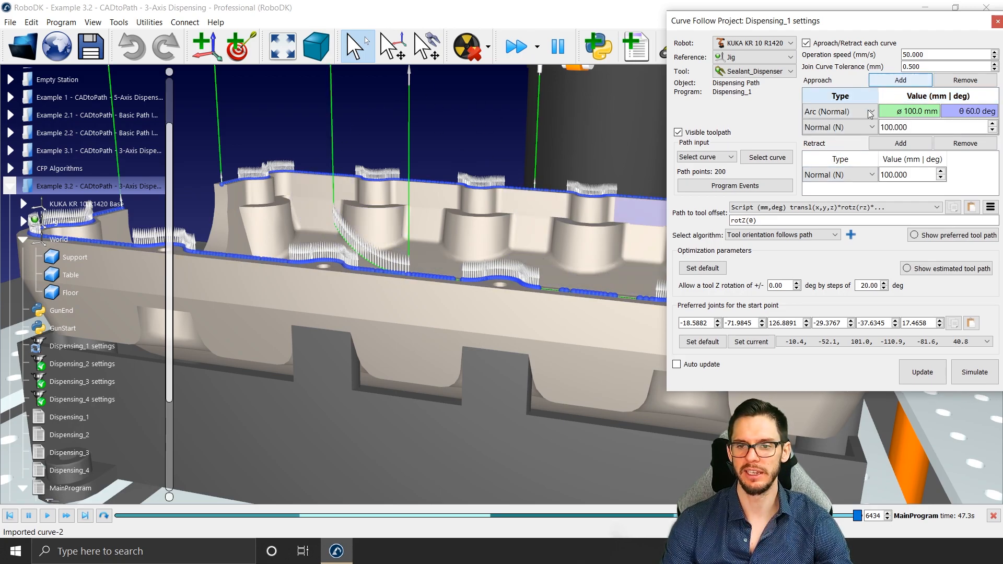
pyautogui.write('50')
pyautogui.press('Return')
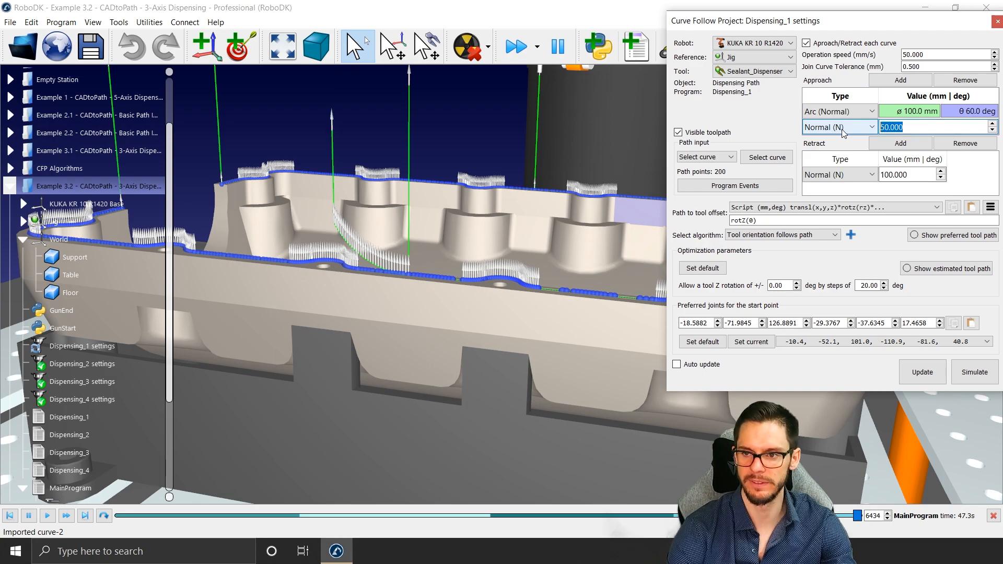
pyautogui.click(921, 372)
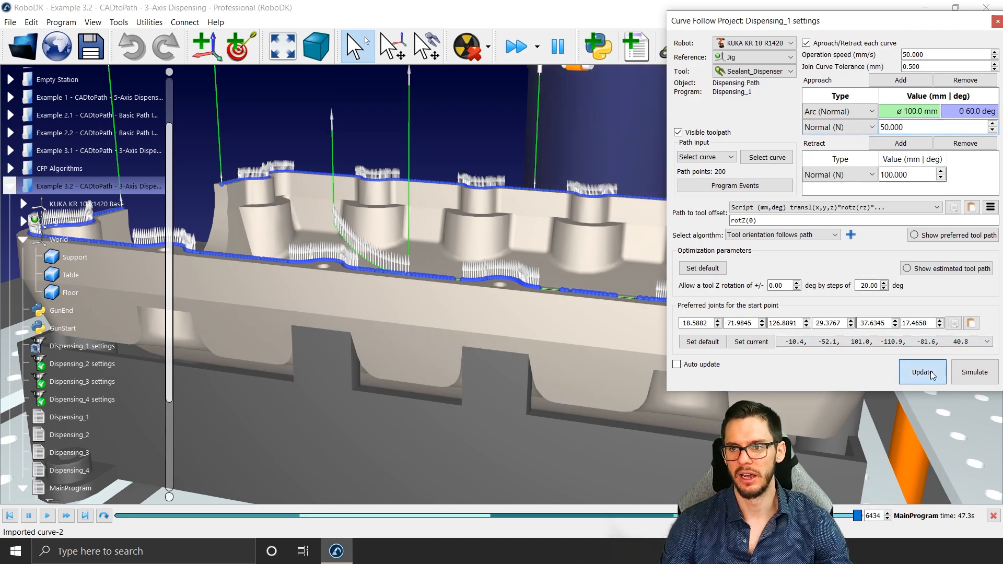
pyautogui.click(860, 27)
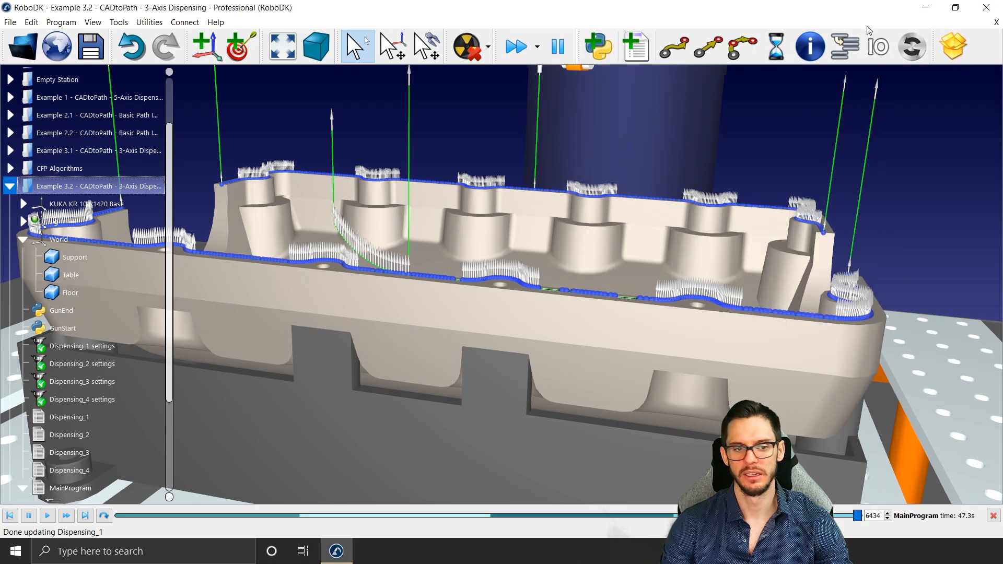
# Step: Set the Dispensing_2 approach to Arc (Normal) plus an added 50 mm Normal (N) movement and update its program
pyautogui.doubleClick(95, 366)
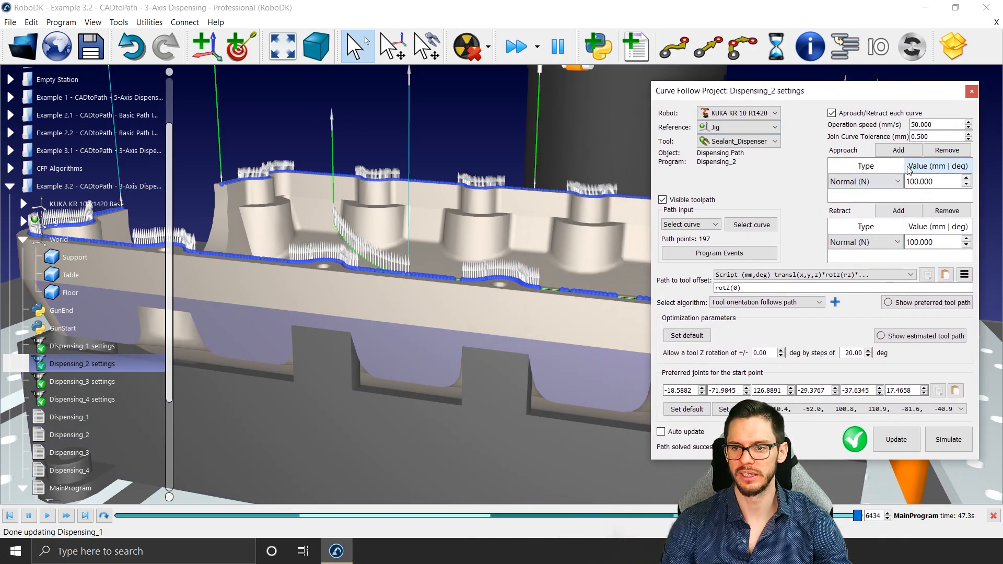
pyautogui.click(891, 181)
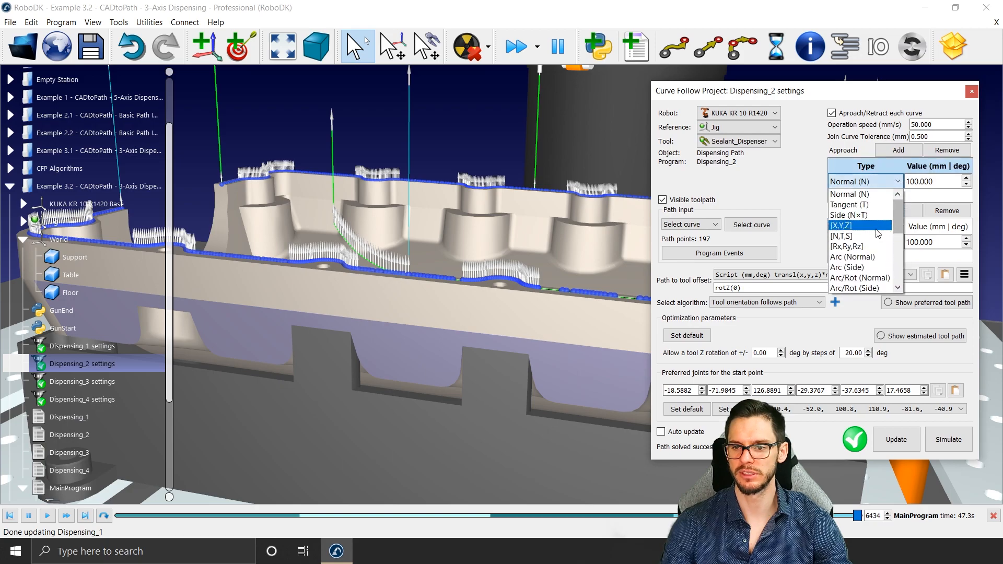
pyautogui.click(871, 256)
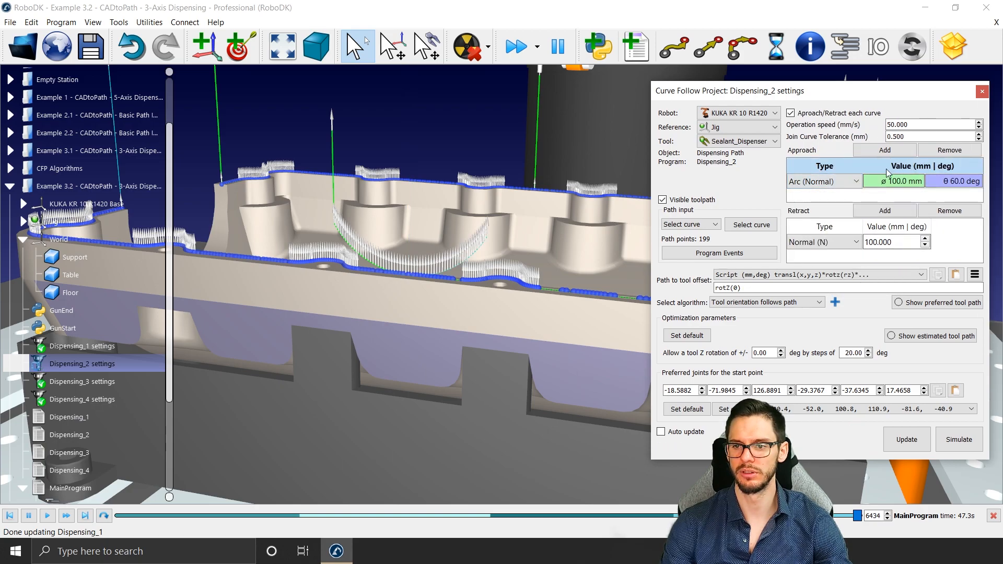
pyautogui.click(884, 150)
pyautogui.write('50')
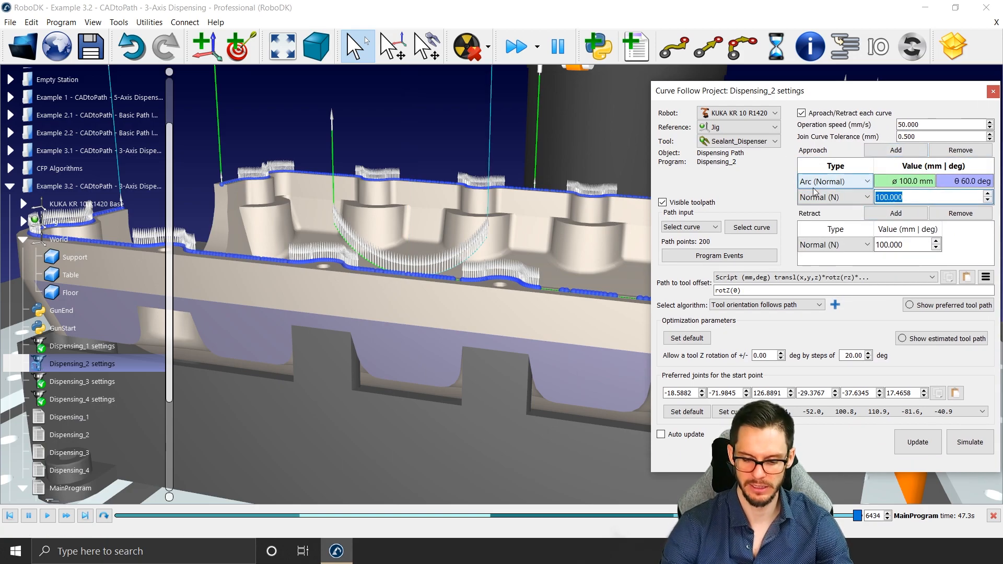
pyautogui.click(903, 440)
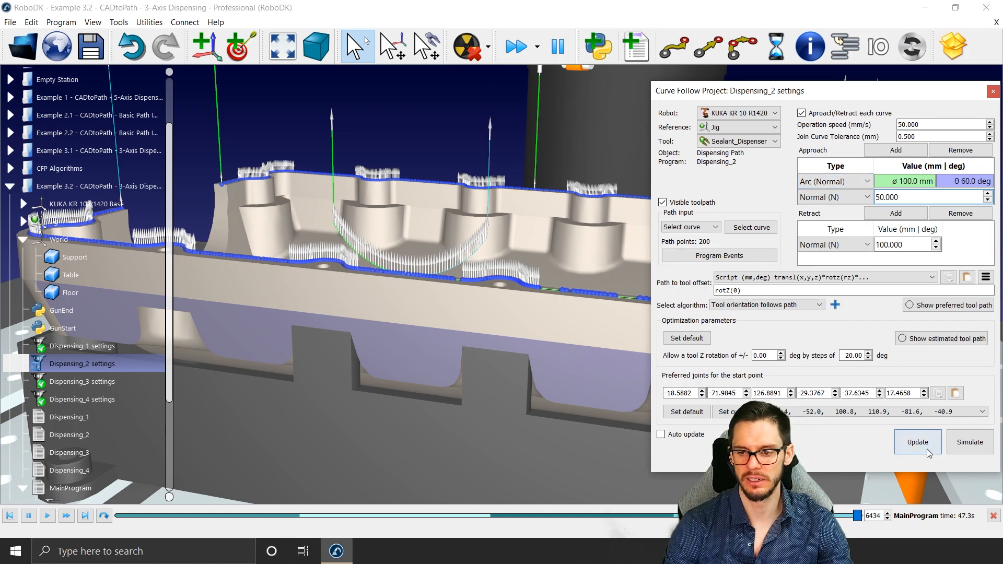
# Step: Simulate Dispensing_2, stop the run, and scrub through its timeline to examine the arc approach around the oil pan
pyautogui.click(969, 449)
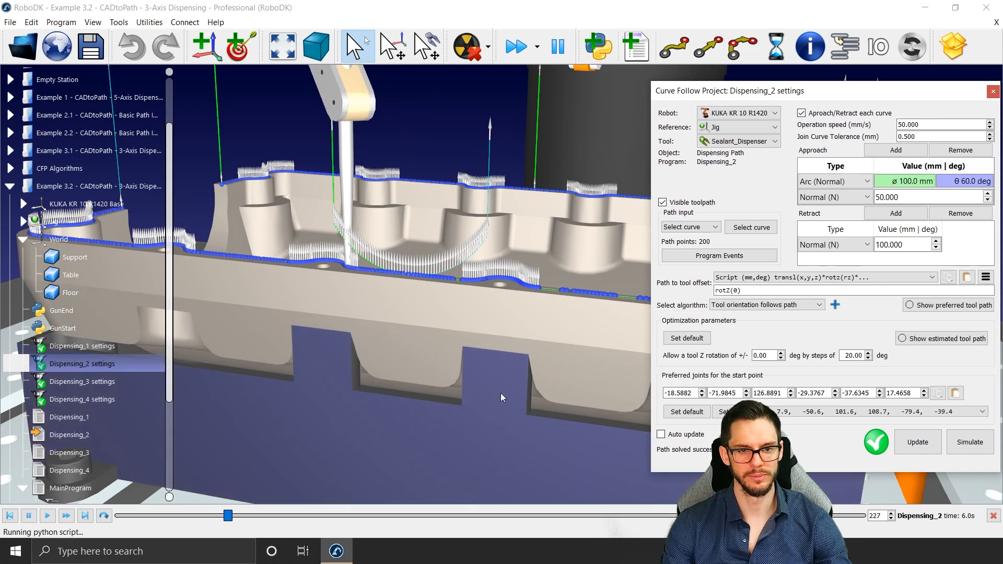
pyautogui.click(412, 475)
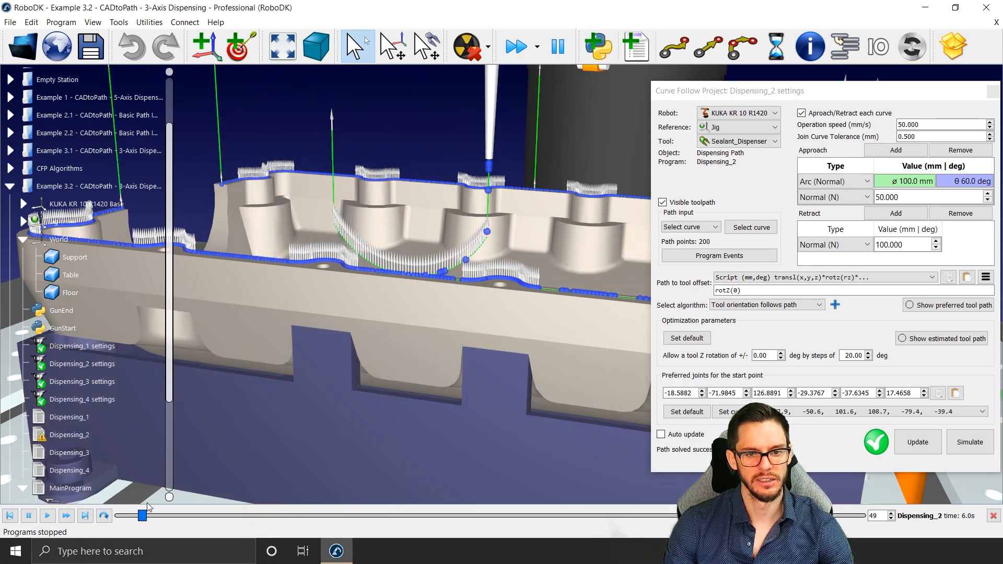
pyautogui.moveTo(168, 515); pyautogui.dragTo(295, 525)
pyautogui.scroll(-3, 352, 397)
pyautogui.scroll(-5, 127, 396)
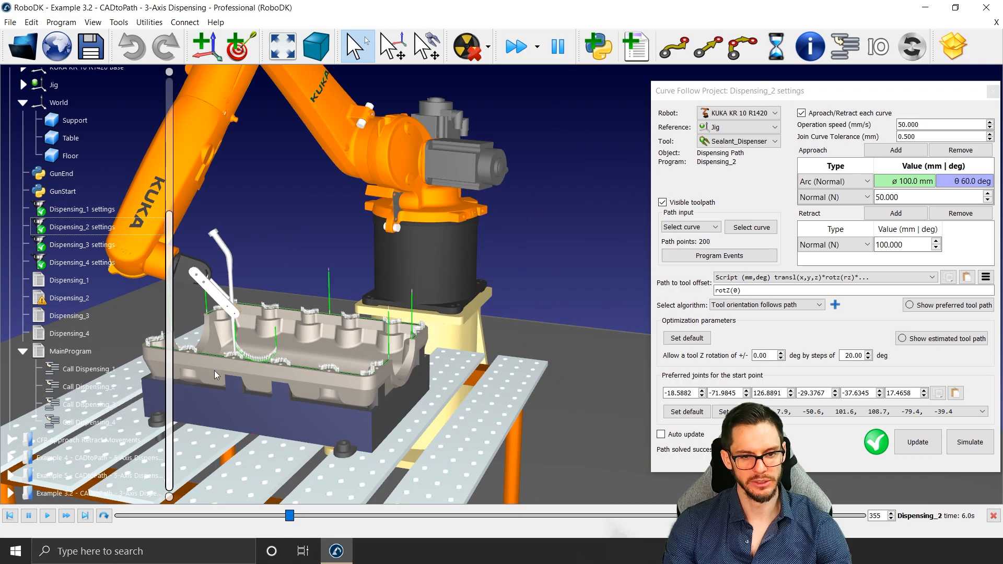
pyautogui.moveTo(320, 406)
pyautogui.mouseDown(button='right')
pyautogui.moveTo(398, 401)
pyautogui.moveTo(355, 362)
pyautogui.moveTo(384, 368)
pyautogui.mouseUp(button='right')
pyautogui.moveTo(419, 414); pyautogui.dragTo(356, 376, button='right')
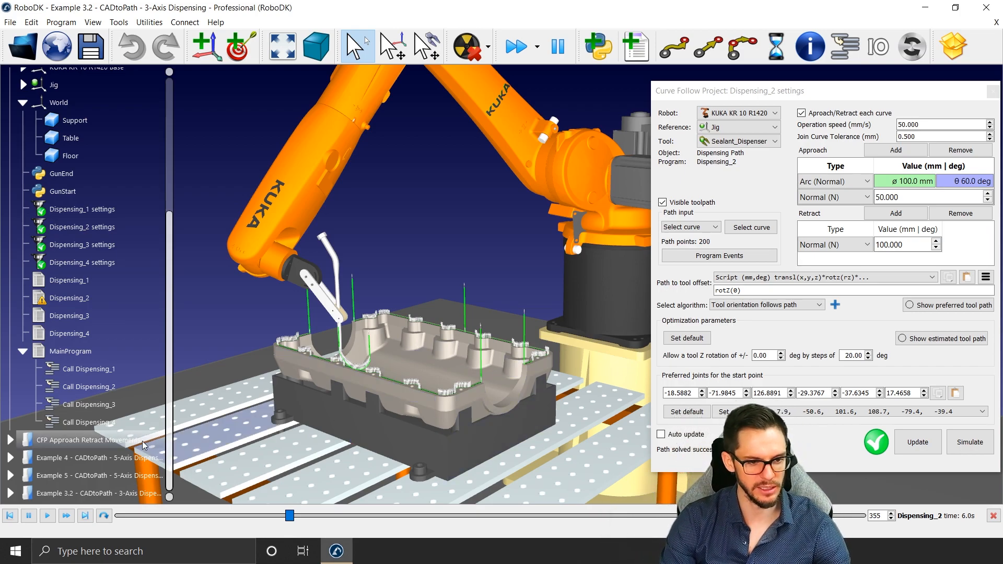
# Step: Open the Example 4 5-axis dispensing station and look over the oil pan's curved flange
pyautogui.click(88, 459)
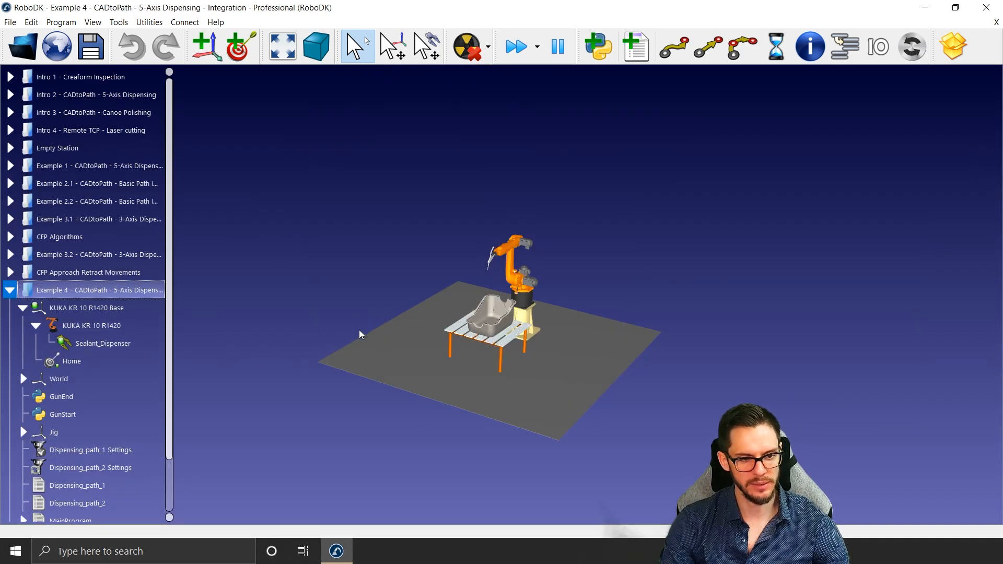
pyautogui.scroll(3, 487, 326)
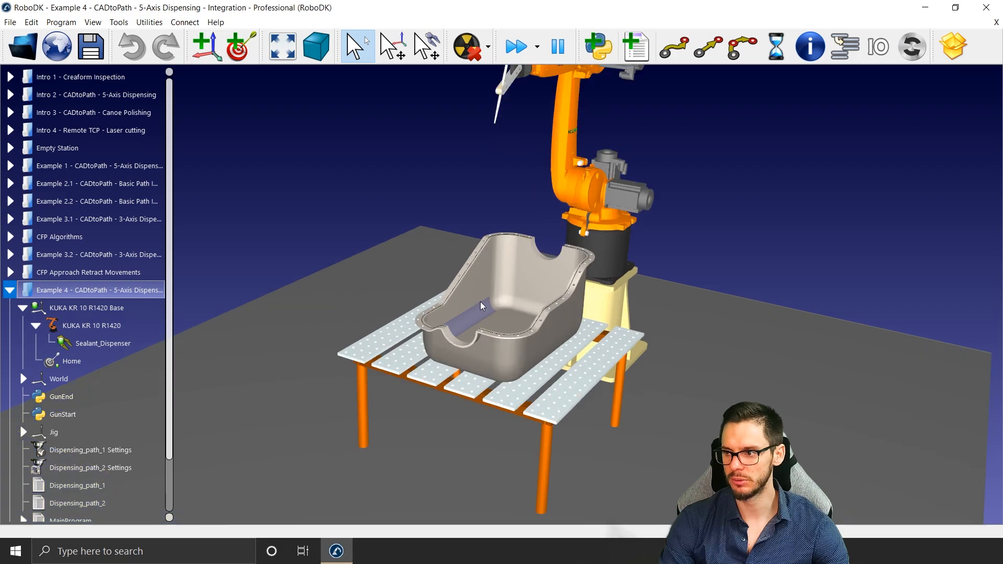
pyautogui.moveTo(490, 302)
pyautogui.mouseDown()
pyautogui.moveTo(448, 335)
pyautogui.moveTo(430, 314)
pyautogui.moveTo(431, 294)
pyautogui.mouseUp()
pyautogui.scroll(5, 432, 294)
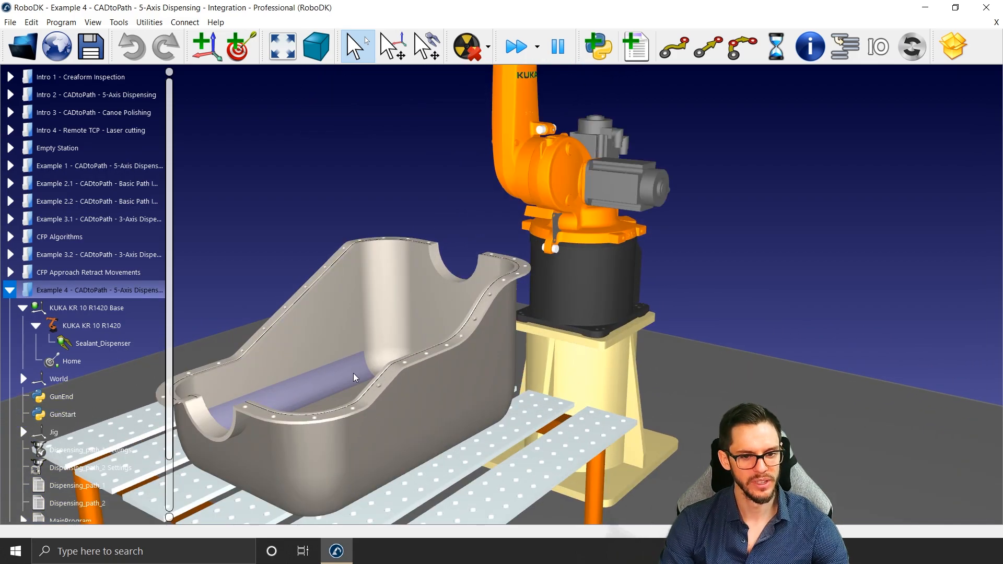
pyautogui.scroll(-2, 350, 372)
pyautogui.scroll(3, 351, 369)
pyautogui.moveTo(351, 369); pyautogui.dragTo(405, 353, button='middle')
pyautogui.scroll(-2, 404, 352)
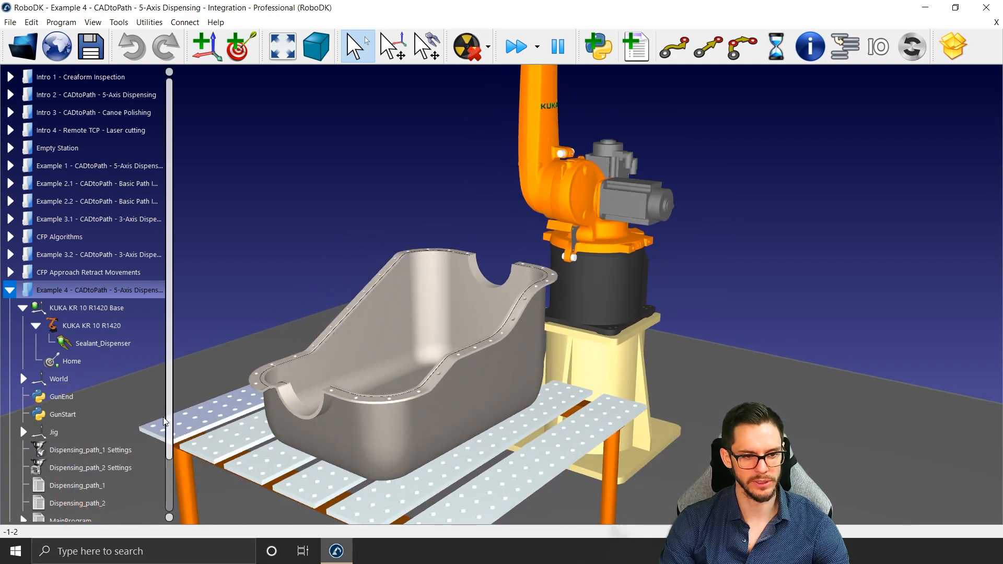
# Step: In the Dispensing_path_1 settings, select the short flange curve beside the near cutout and reverse its direction
pyautogui.doubleClick(94, 451)
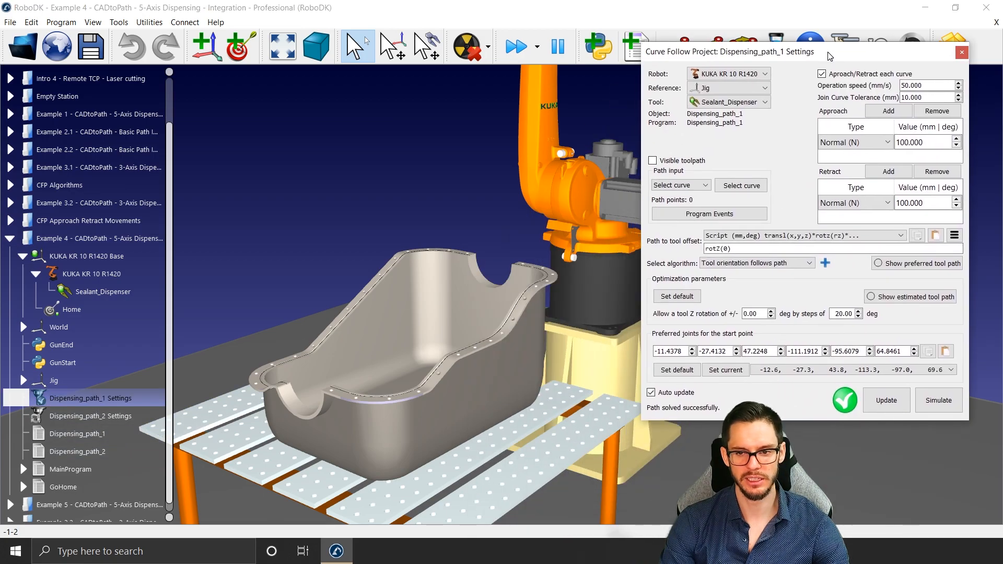
pyautogui.click(761, 189)
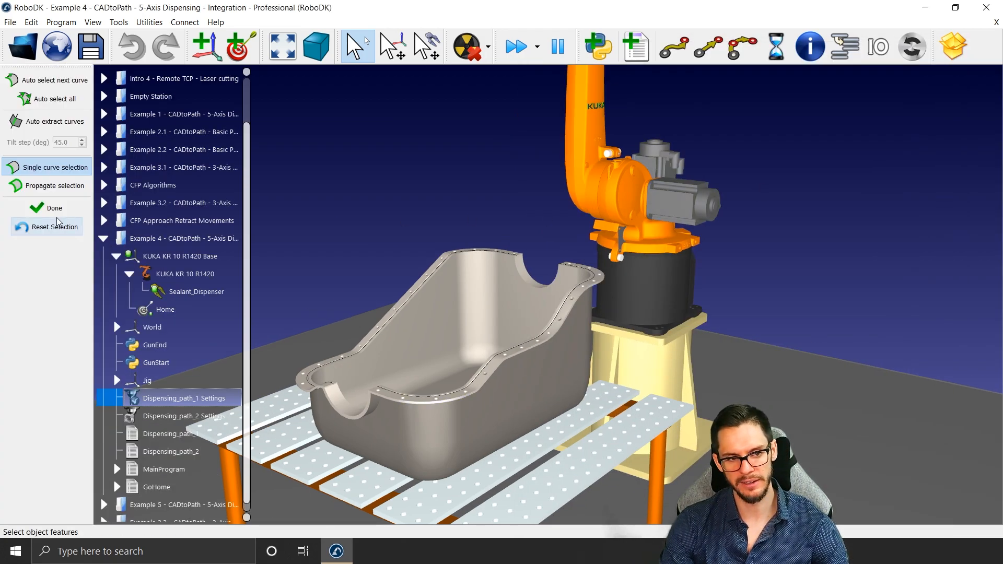
pyautogui.click(47, 208)
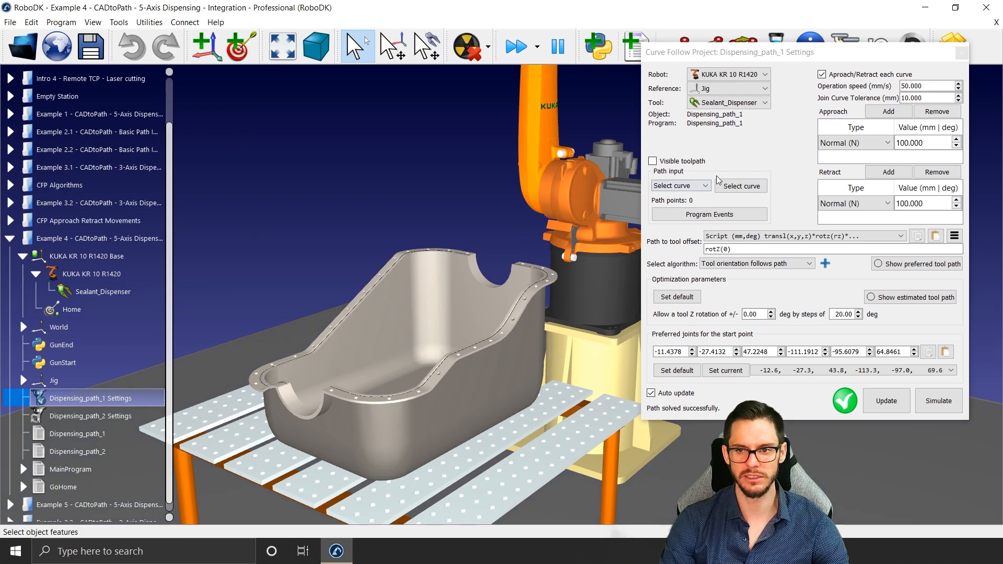
pyautogui.click(735, 187)
pyautogui.scroll(10, 382, 397)
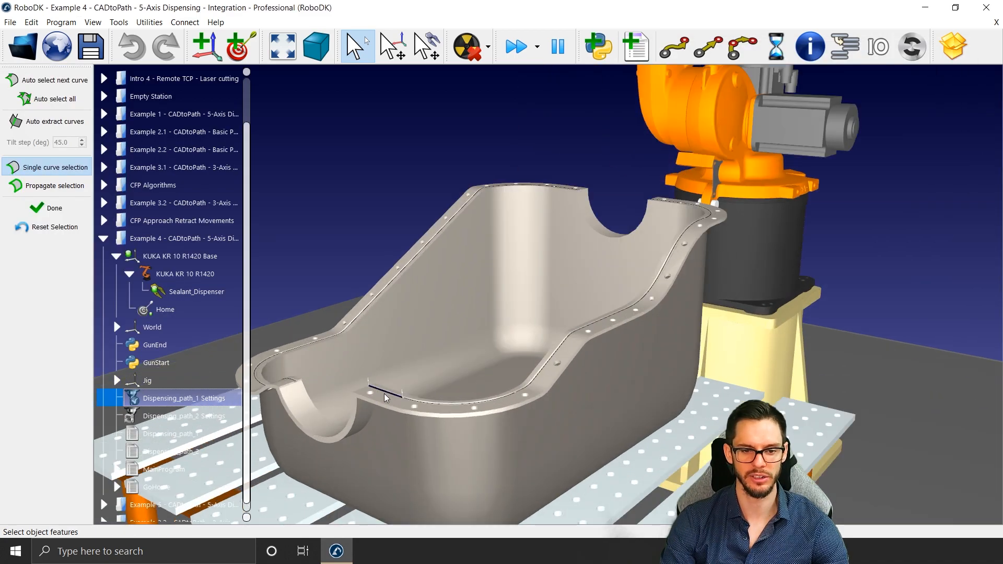
pyautogui.scroll(3, 382, 397)
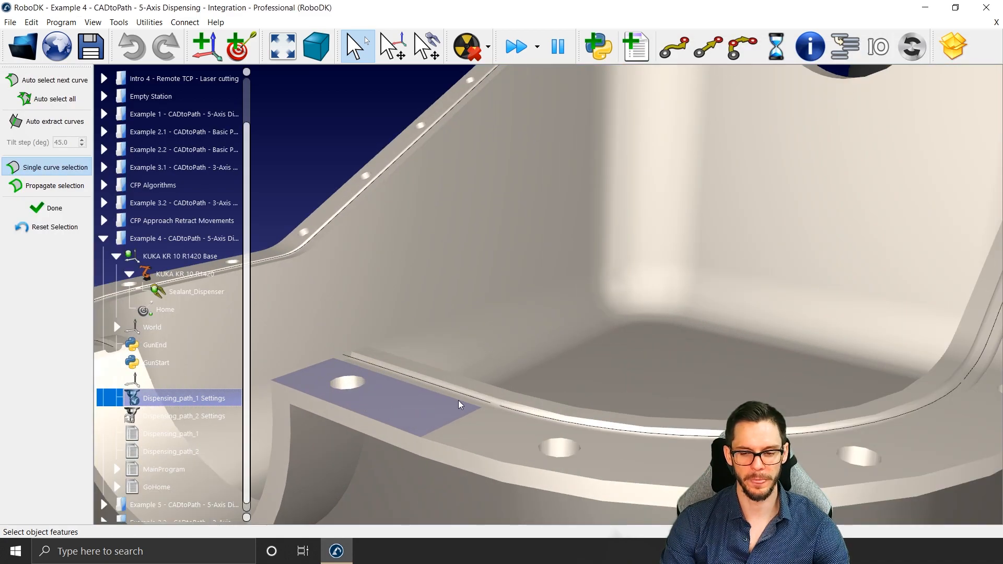
pyautogui.click(485, 402)
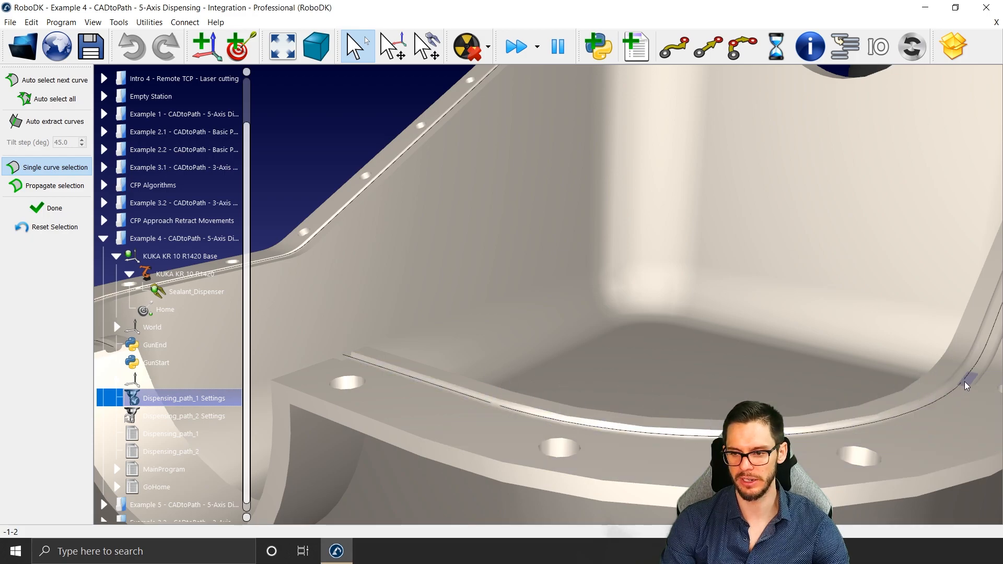
pyautogui.click(477, 395)
pyautogui.rightClick(476, 396)
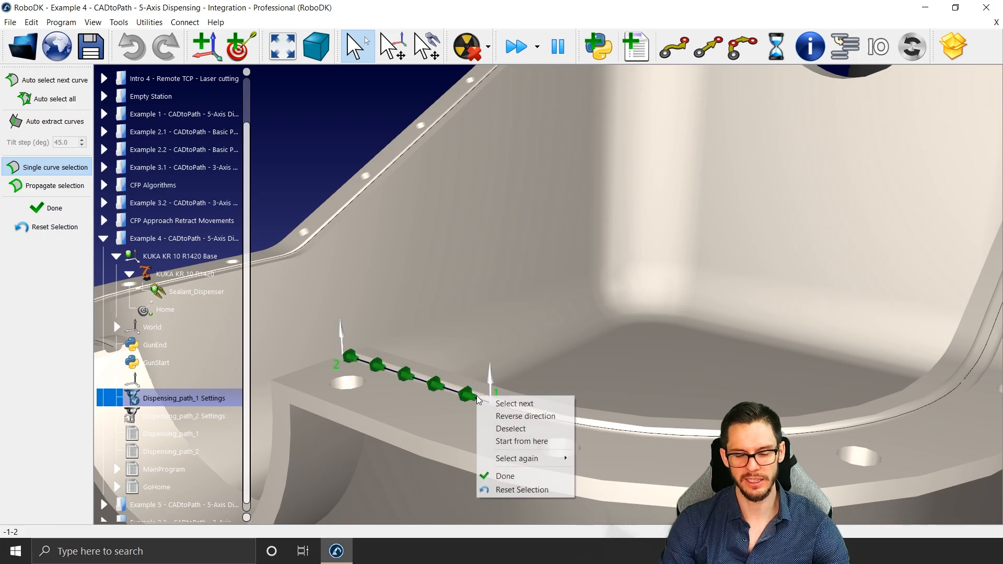
pyautogui.click(504, 416)
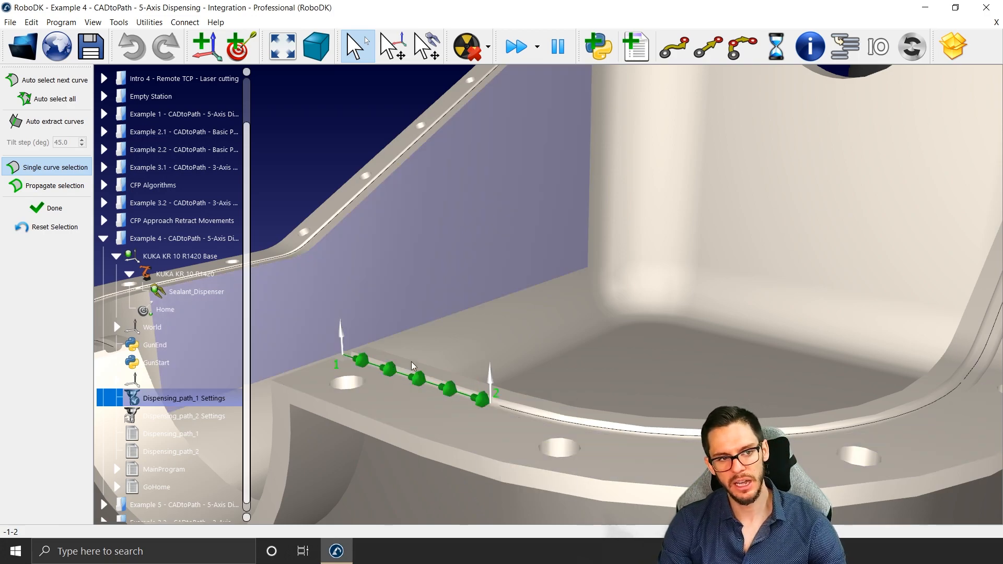
# Step: Auto-select all the following curves along that side of the flange and finish the curve selection
pyautogui.scroll(-6, 512, 360)
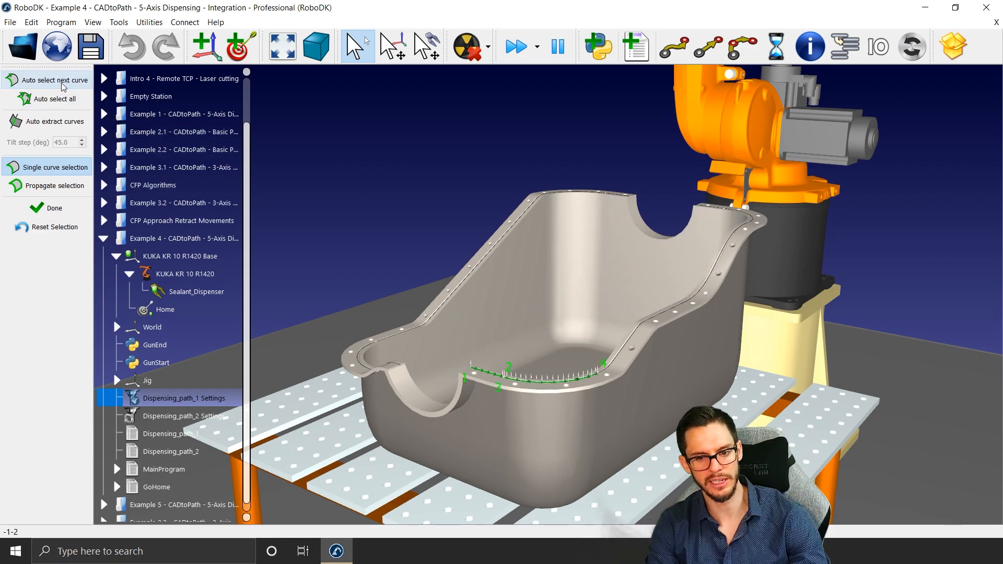
pyautogui.click(62, 101)
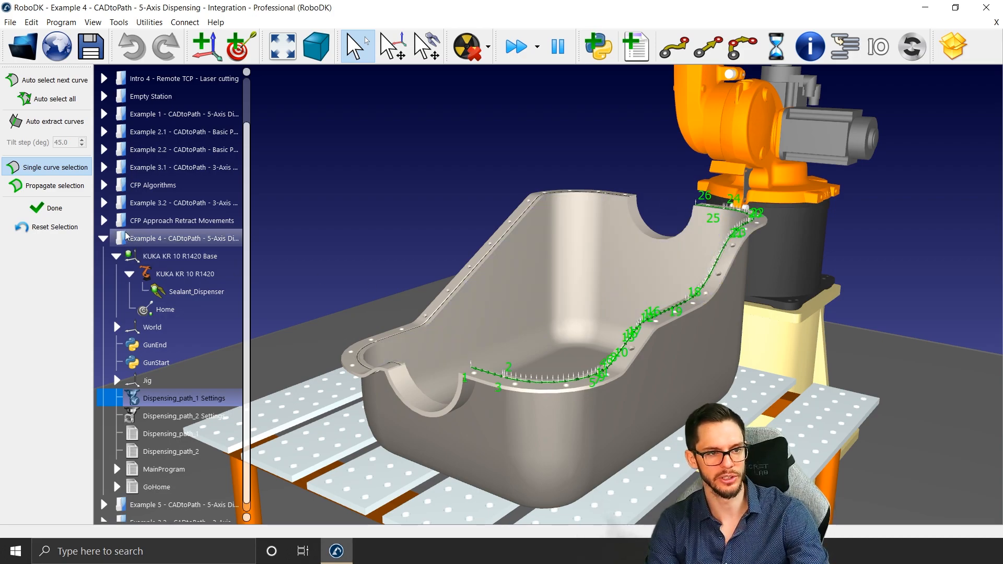
pyautogui.click(52, 208)
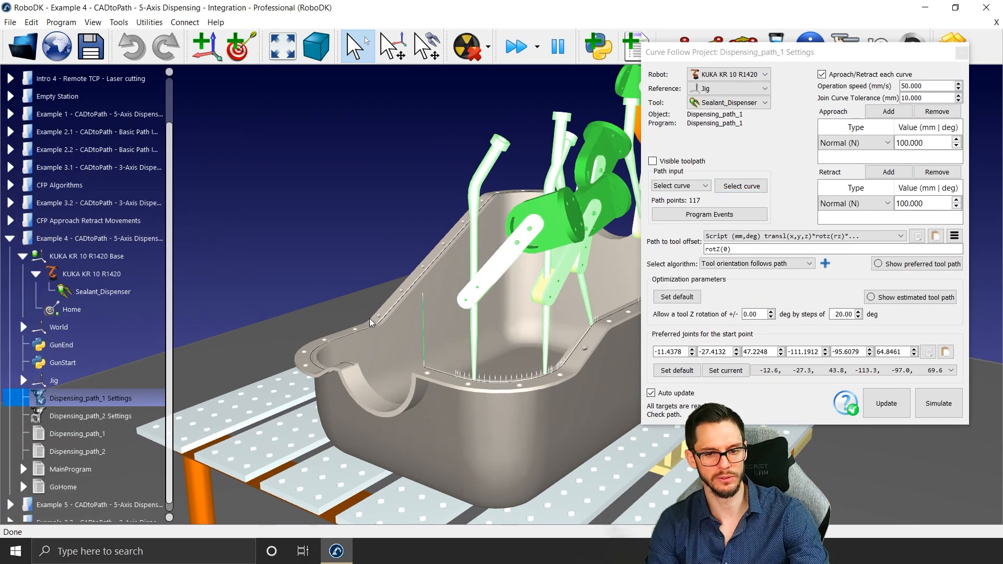
# Step: Update the Dispensing_path_1 program and simulate it, examining the path where the flange curves meet
pyautogui.scroll(-3, 438, 340)
pyautogui.moveTo(438, 340); pyautogui.dragTo(452, 334, button='right')
pyautogui.click(899, 413)
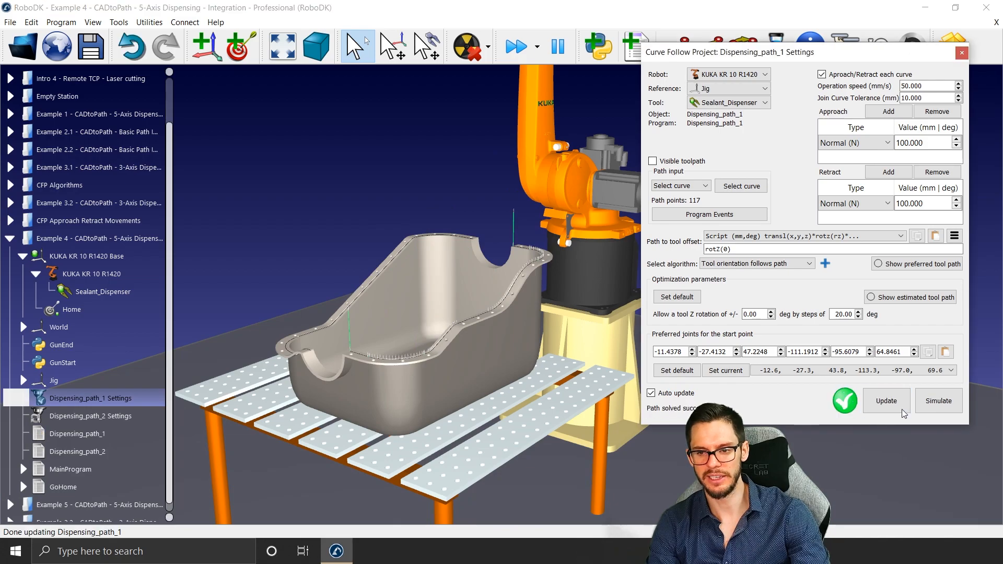
pyautogui.click(930, 412)
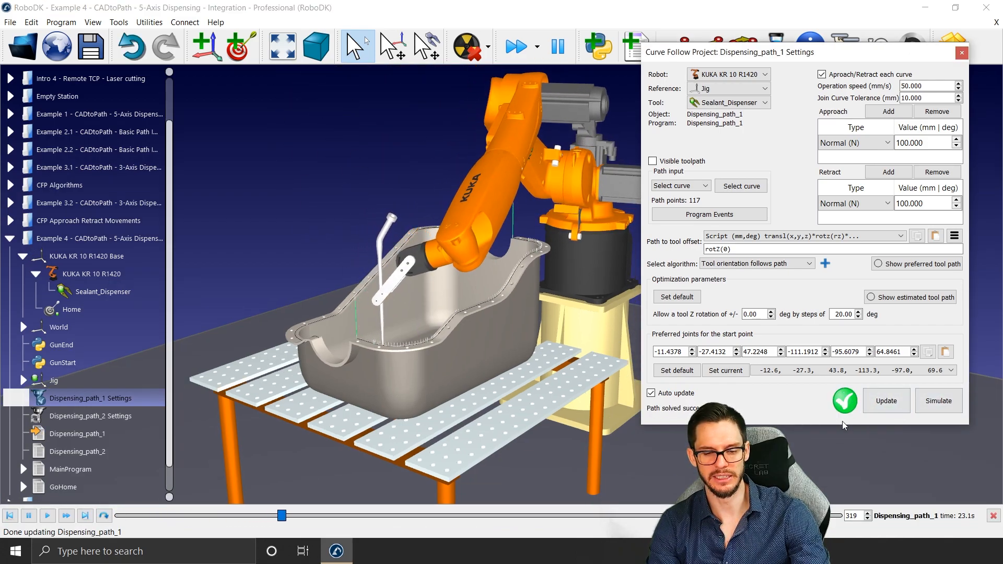
pyautogui.scroll(5, 421, 355)
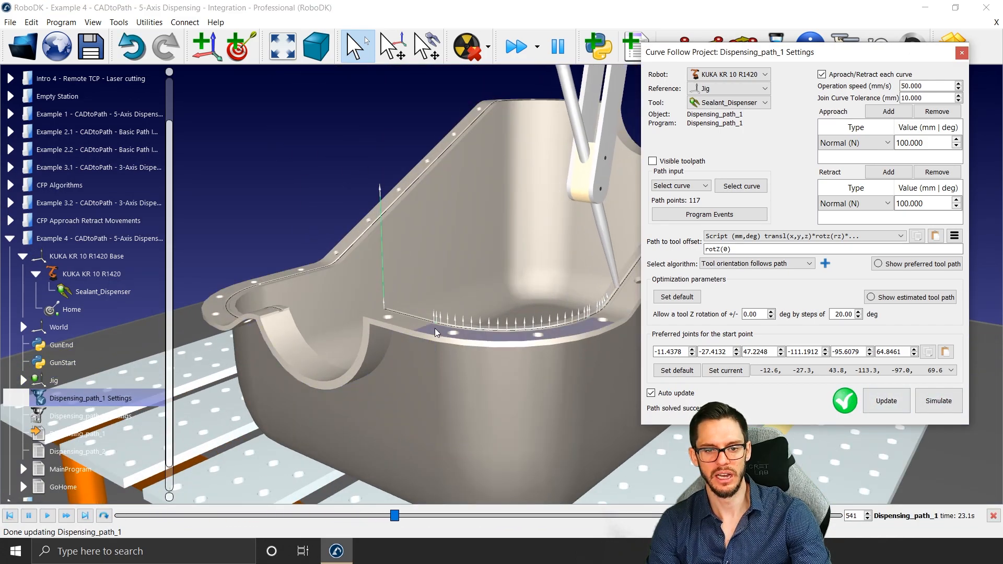
pyautogui.moveTo(421, 355); pyautogui.dragTo(393, 340, button='right')
pyautogui.scroll(4, 394, 340)
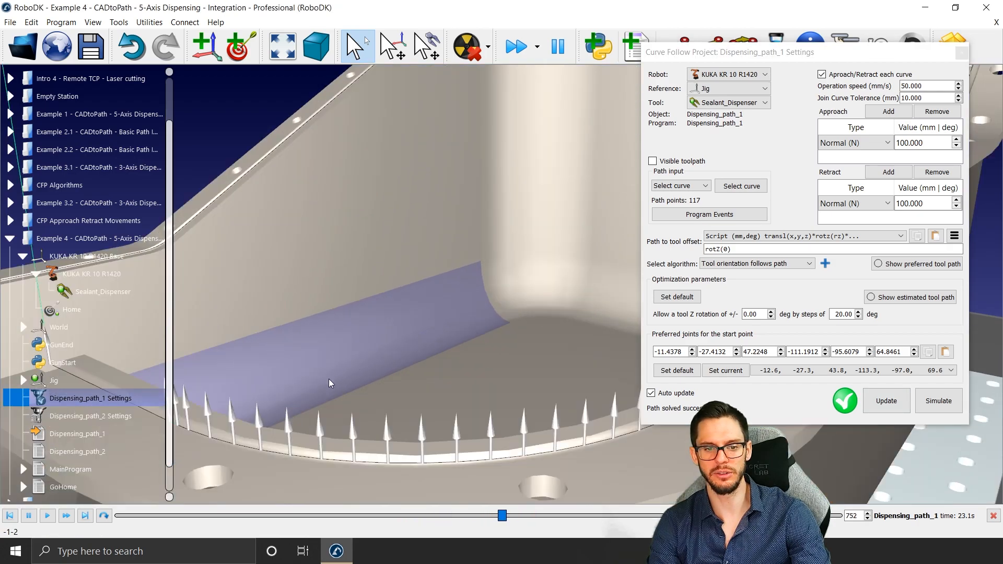
pyautogui.scroll(-1, 329, 382)
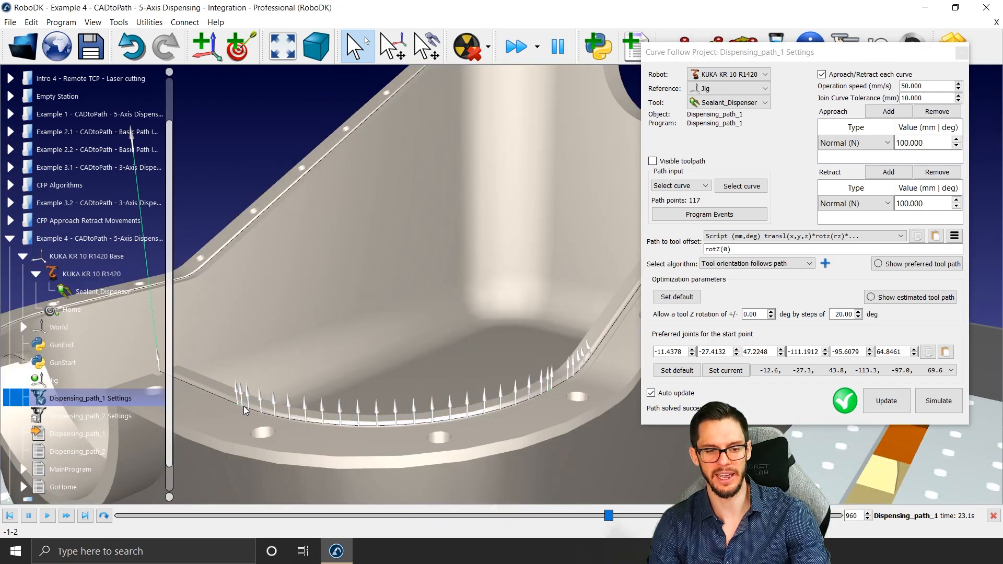
pyautogui.scroll(-6, 551, 392)
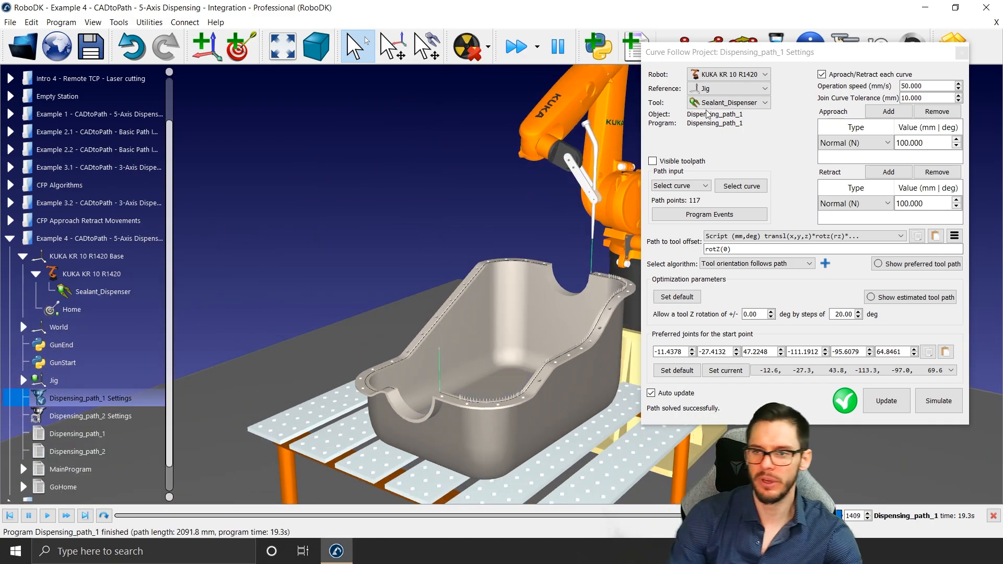
# Step: Set the Dispensing_path_1 join curve tolerance to 0.001 mm and examine the approach and retract movements between curves
pyautogui.moveTo(757, 51); pyautogui.dragTo(767, 24)
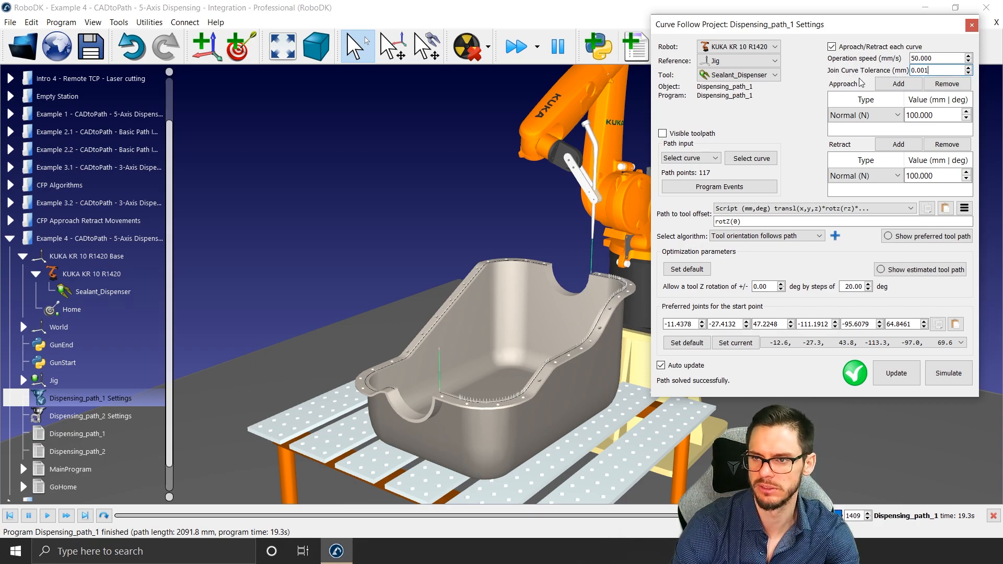
pyautogui.press('Return')
pyautogui.scroll(8, 453, 368)
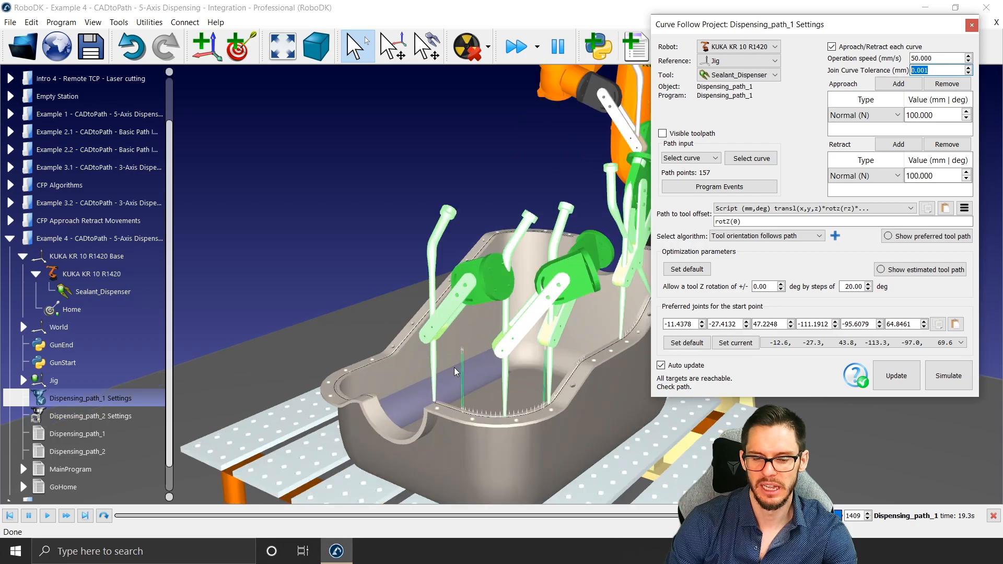
pyautogui.scroll(4, 462, 430)
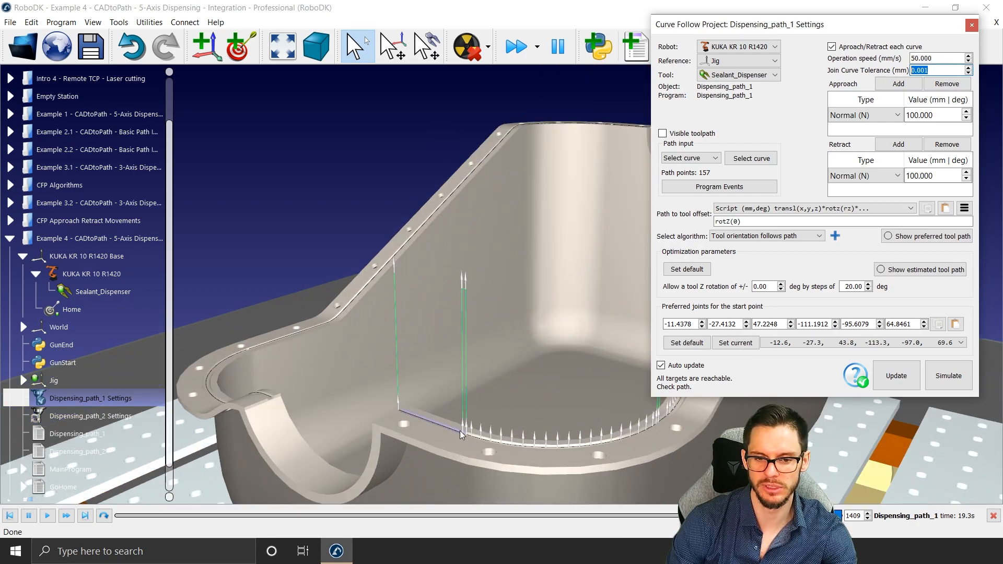
pyautogui.moveTo(491, 425); pyautogui.dragTo(377, 436, button='middle')
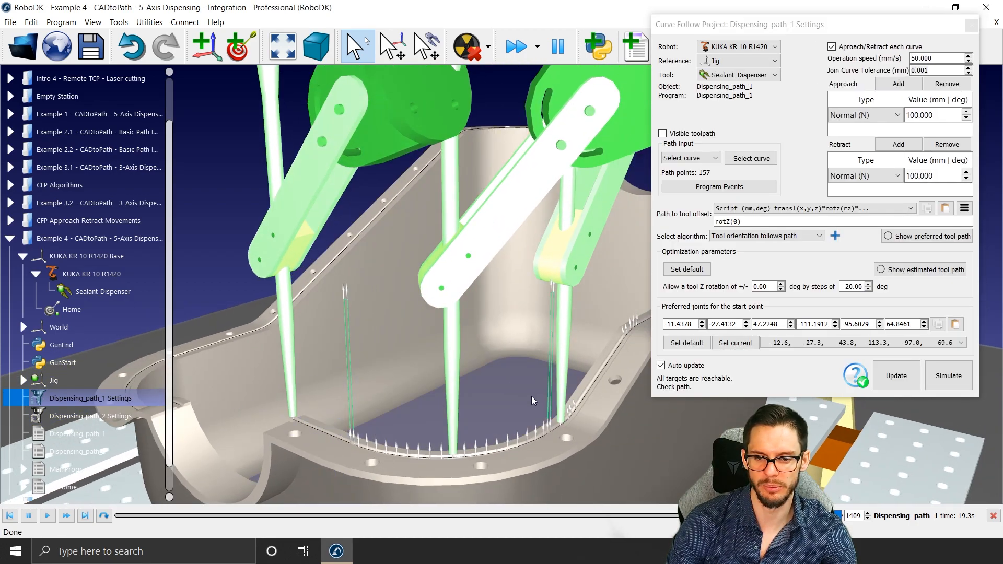
pyautogui.press('Escape')
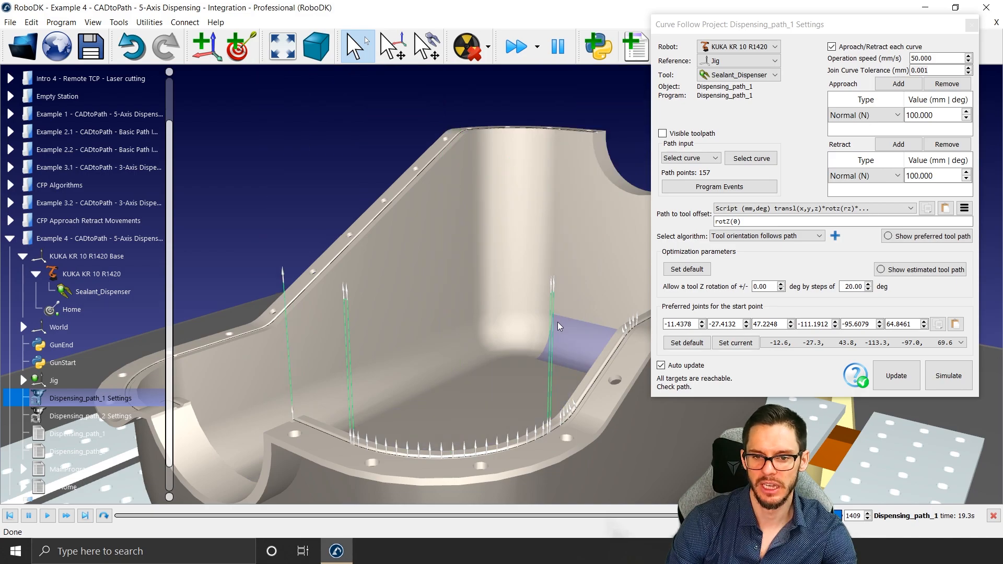
pyautogui.moveTo(559, 325); pyautogui.dragTo(521, 313, button='right')
pyautogui.scroll(-3, 522, 313)
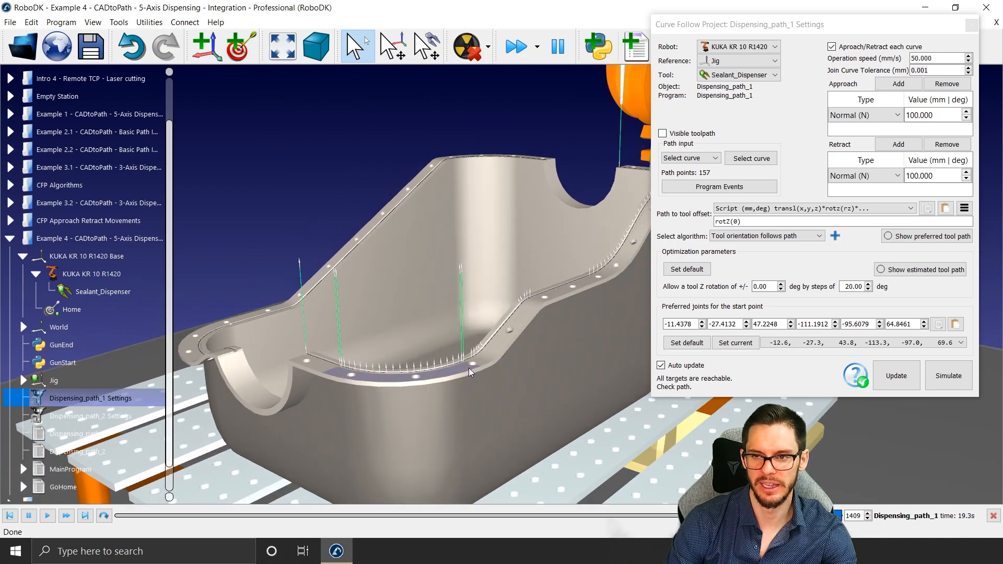
# Step: Turn off approach/retract for each curve, inspect the gap between the first curves, and turn the option back on
pyautogui.click(832, 46)
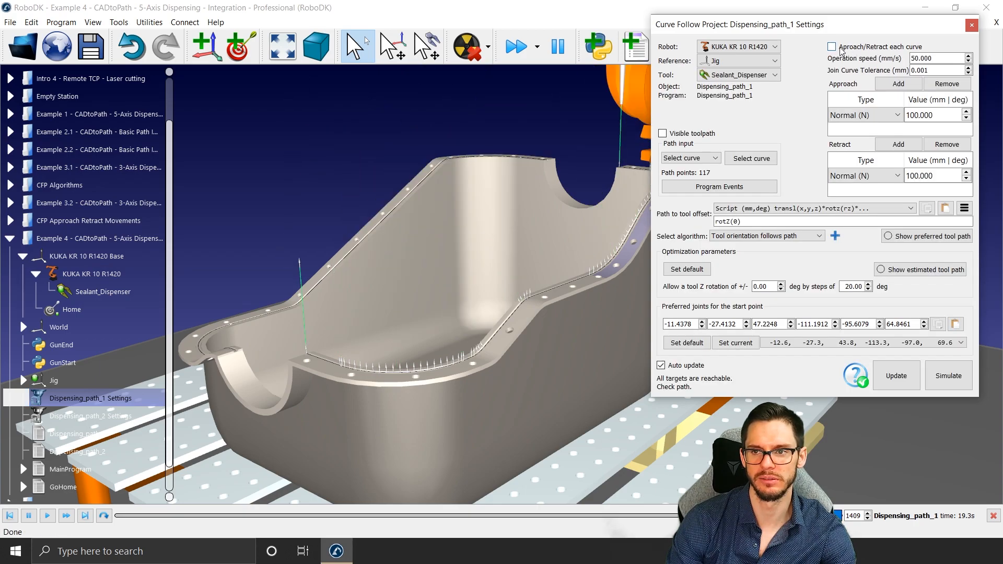
pyautogui.scroll(5, 317, 354)
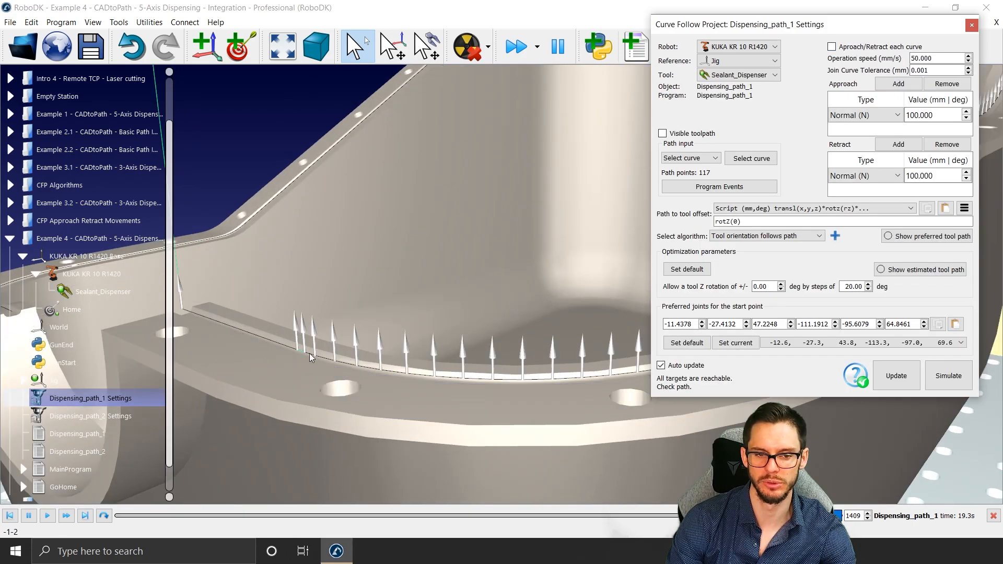
pyautogui.scroll(-5, 317, 354)
pyautogui.click(832, 46)
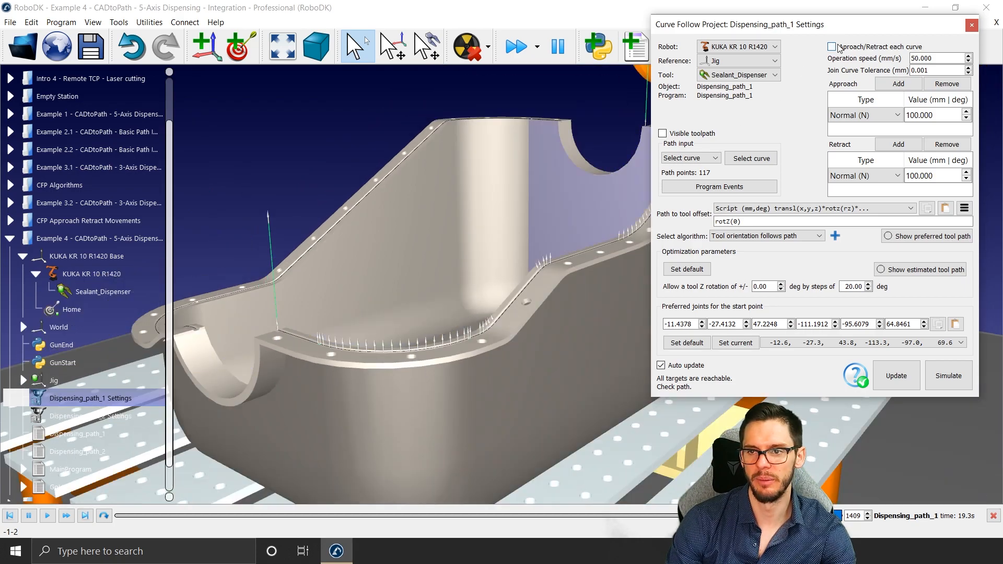
# Step: Set the Dispensing_path_1 join curve tolerance to 10 mm
pyautogui.write('10')
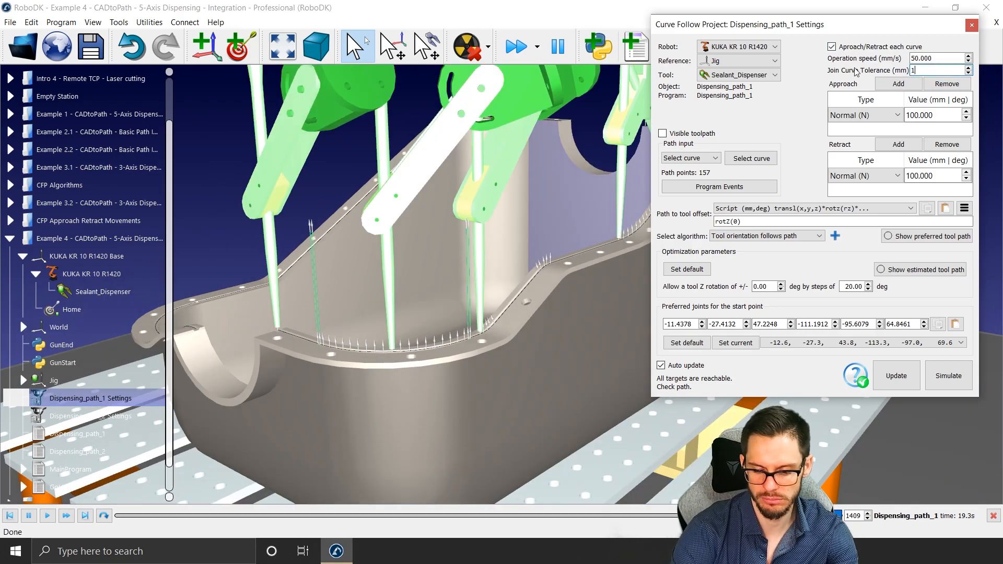
pyautogui.press('Return')
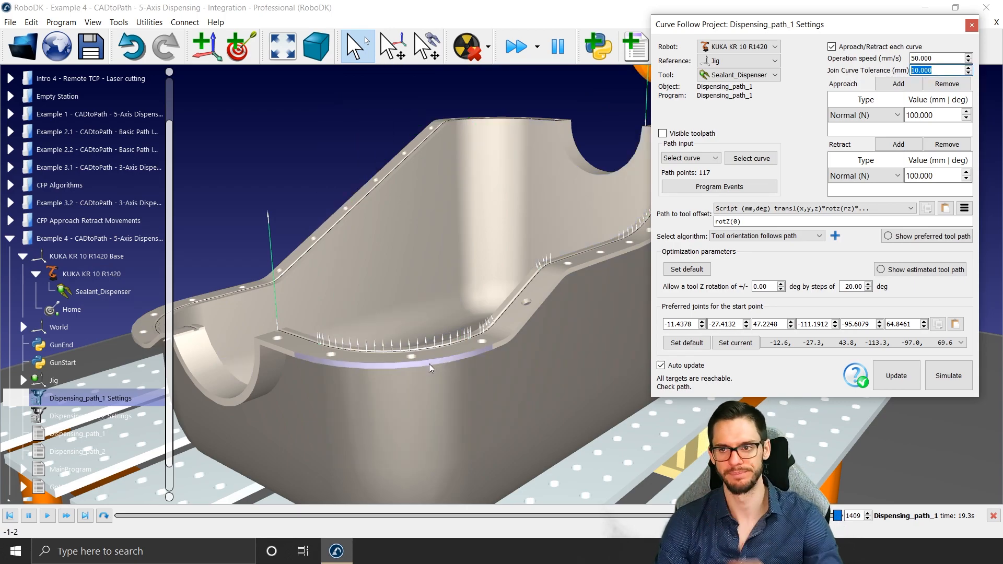
pyautogui.moveTo(429, 364); pyautogui.dragTo(433, 346)
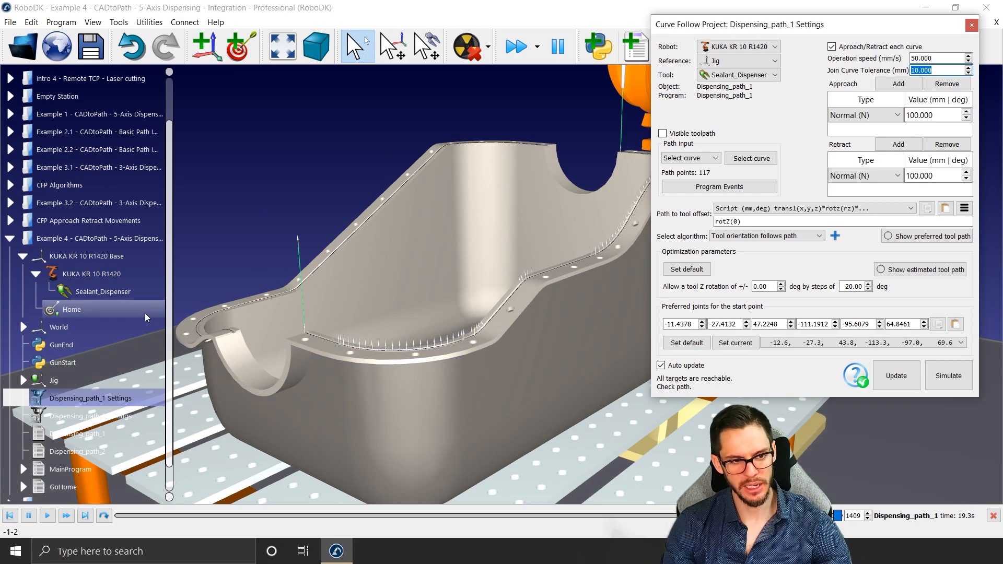
# Step: Open the Dispensing_path_2 settings and select its first curve on the flange beside the near semicircular cutout
pyautogui.doubleClick(132, 413)
pyautogui.moveTo(742, 262); pyautogui.dragTo(890, 43)
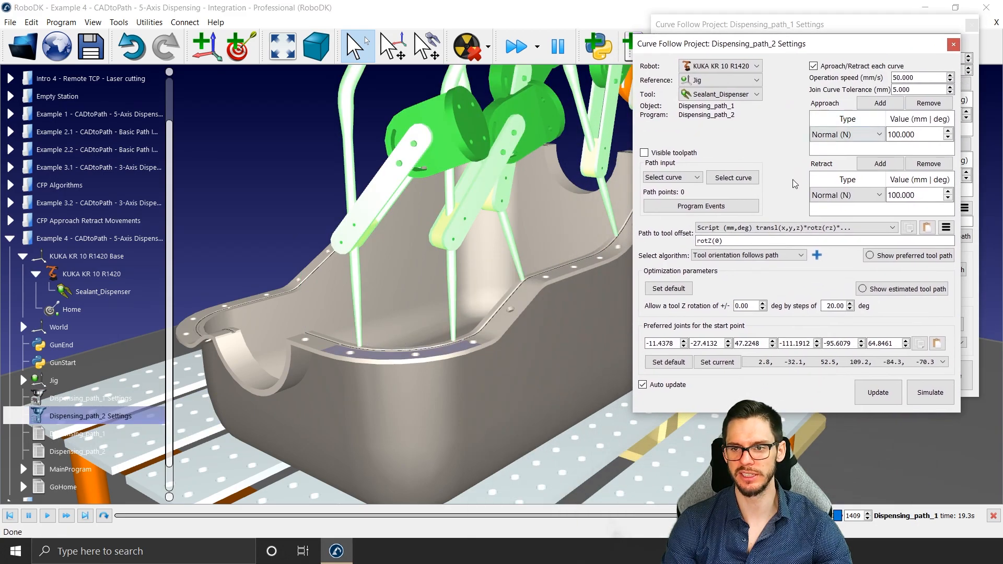
pyautogui.click(725, 175)
pyautogui.moveTo(362, 325); pyautogui.dragTo(590, 319, button='middle')
pyautogui.moveTo(522, 319); pyautogui.dragTo(553, 342, button='right')
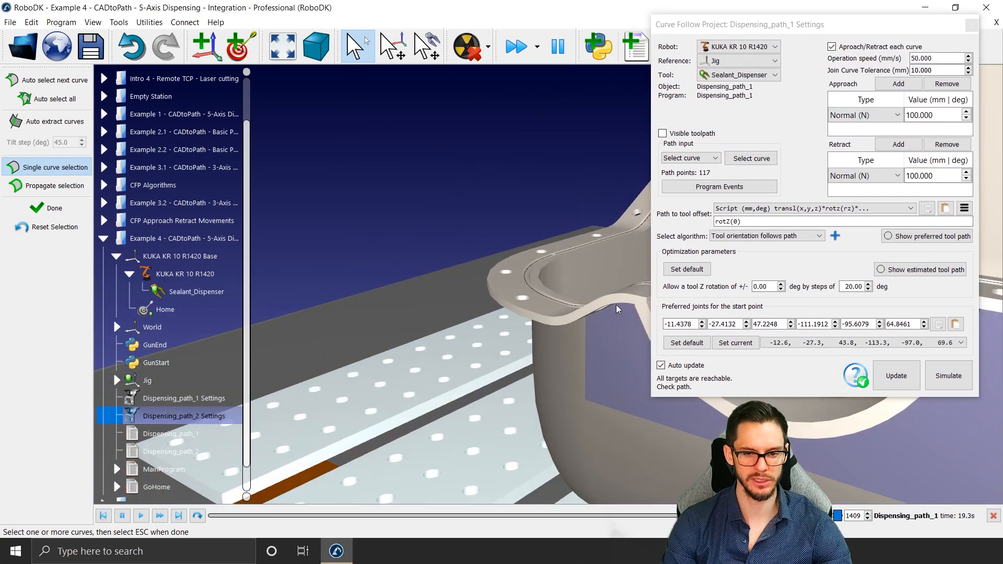
pyautogui.scroll(2, 550, 344)
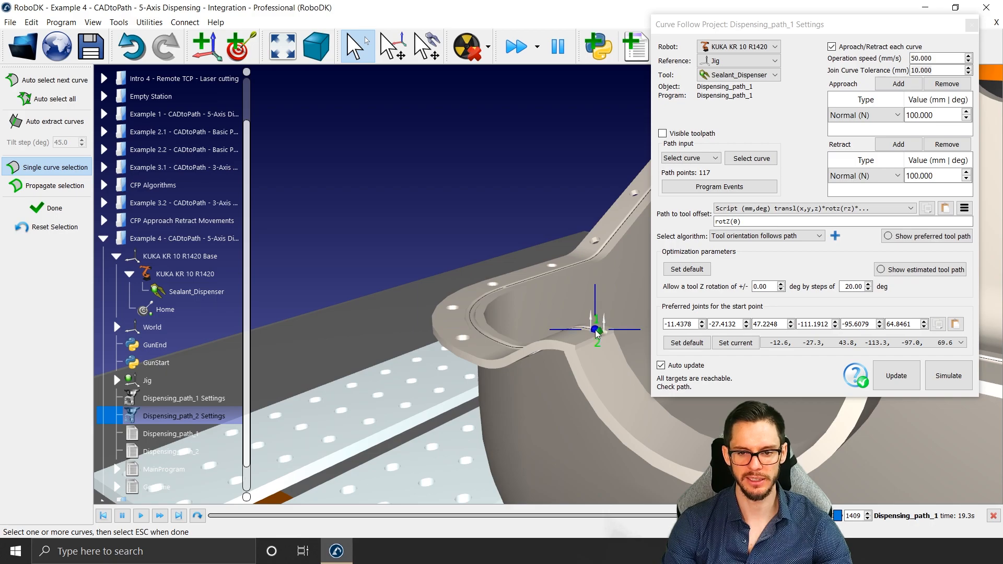
pyautogui.rightClick(597, 334)
pyautogui.click(642, 347)
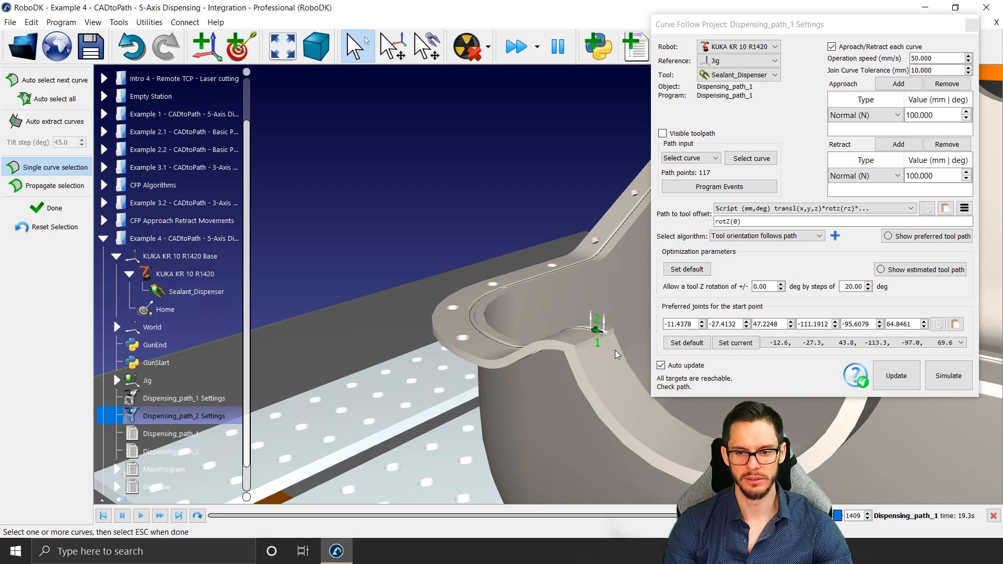
# Step: Auto-select the next curves and then all remaining curves along the opposite flange side, and finish the curve selection
pyautogui.click(50, 81)
pyautogui.click(73, 81)
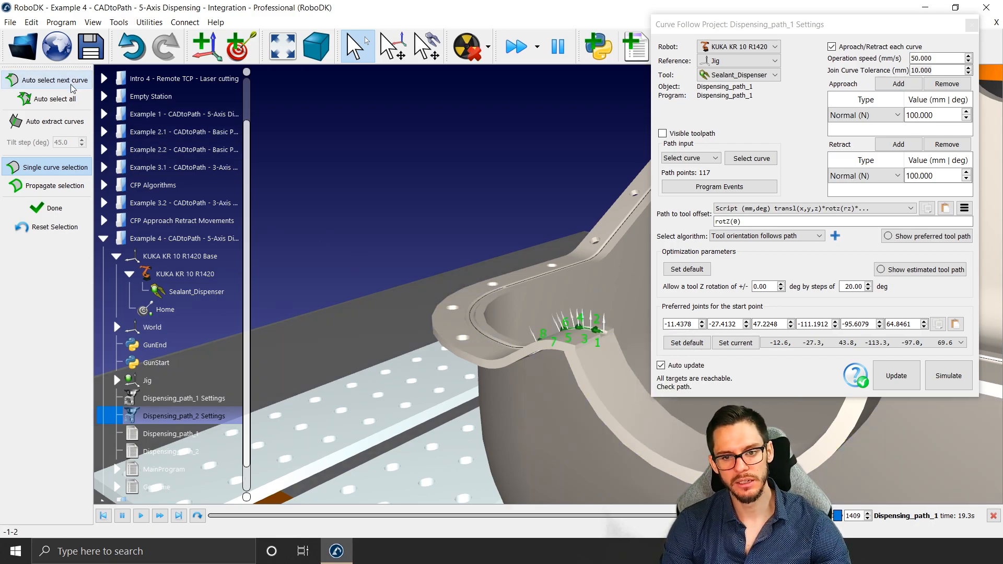
pyautogui.click(52, 99)
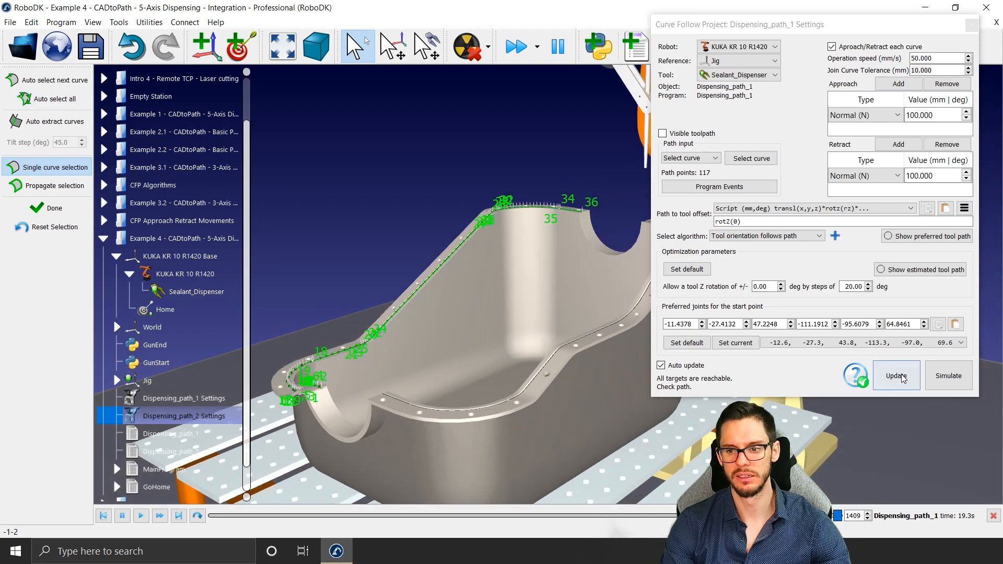
pyautogui.click(903, 378)
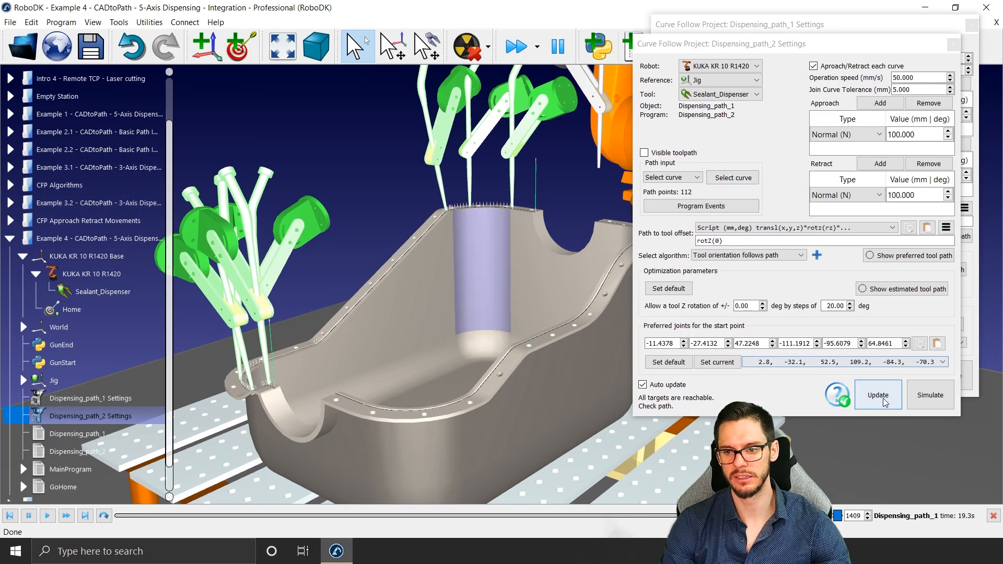
# Step: Update the Dispensing_path_2 program, simulate the dispensing along the flange, and stop the simulation
pyautogui.click(882, 397)
pyautogui.click(929, 393)
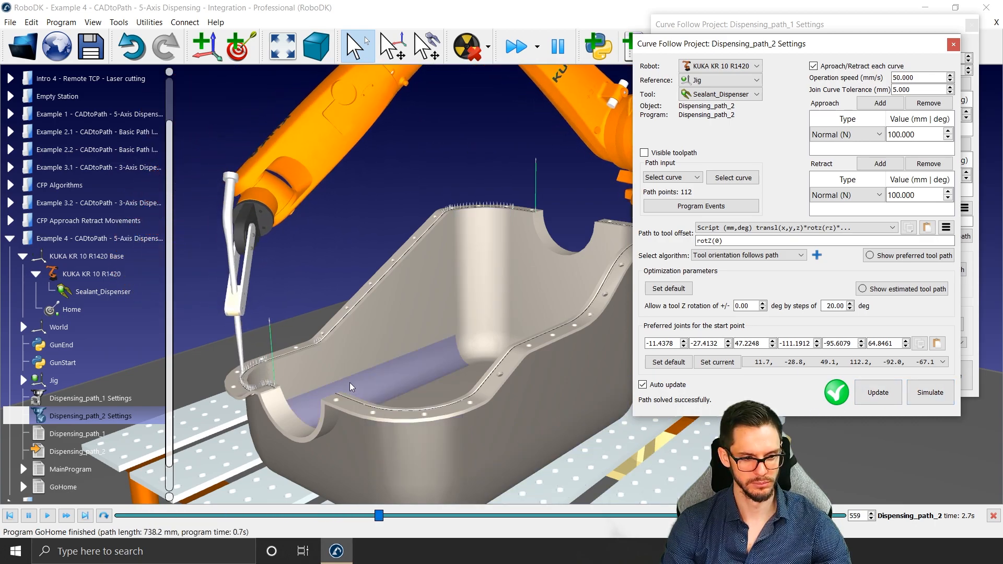
pyautogui.click(565, 358)
pyautogui.press('Escape')
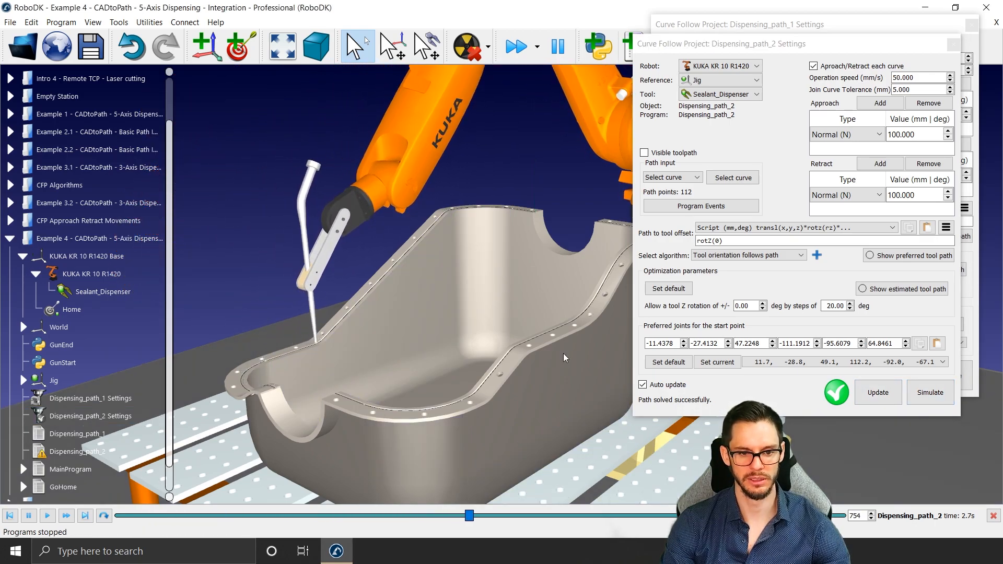
pyautogui.click(899, 396)
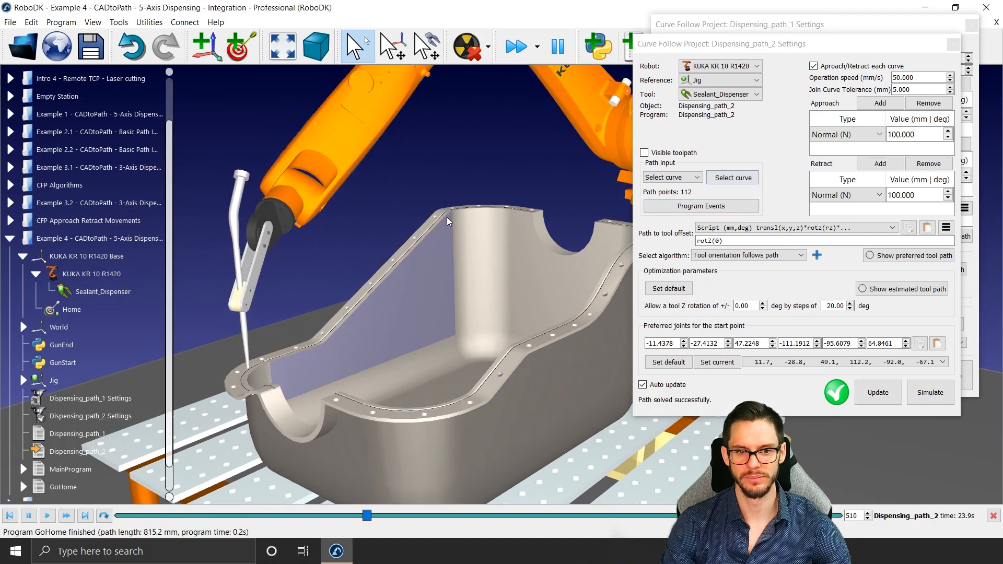
pyautogui.click(447, 217)
pyautogui.press('Escape')
# Step: Close both curve follow project settings windows and the simulation timeline
pyautogui.moveTo(455, 291); pyautogui.dragTo(416, 252, button='middle')
pyautogui.click(953, 45)
pyautogui.click(971, 25)
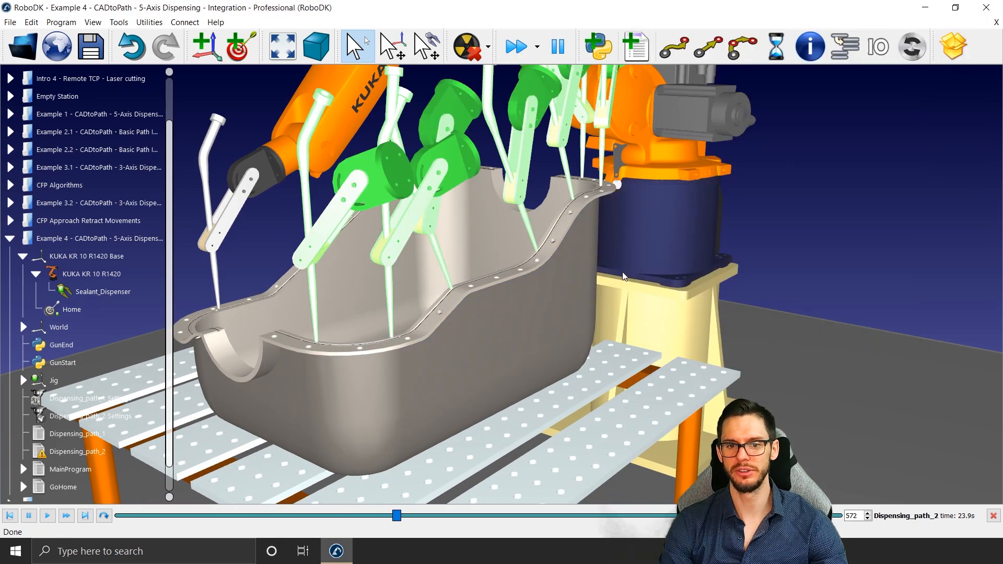
pyautogui.moveTo(622, 277)
pyautogui.mouseDown(button='middle')
pyautogui.moveTo(676, 282)
pyautogui.moveTo(636, 310)
pyautogui.mouseUp(button='middle')
pyautogui.scroll(-3, 677, 285)
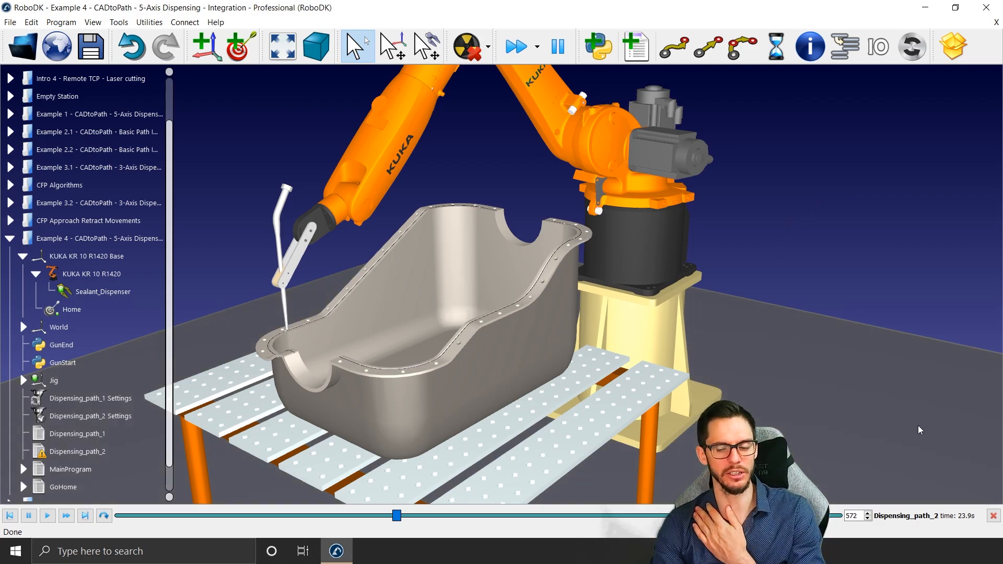
pyautogui.click(992, 516)
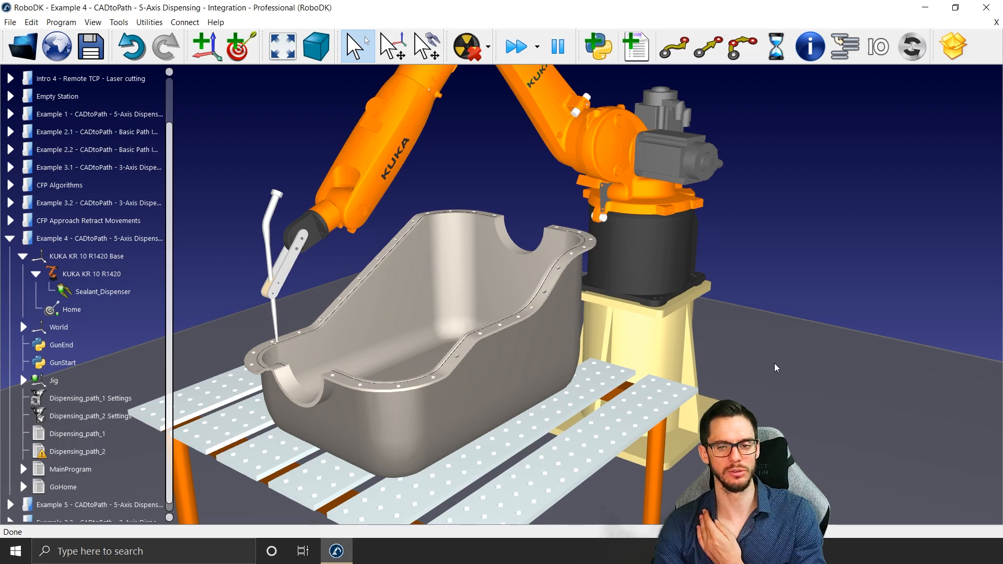
pyautogui.moveTo(744, 205); pyautogui.dragTo(739, 212, button='middle')
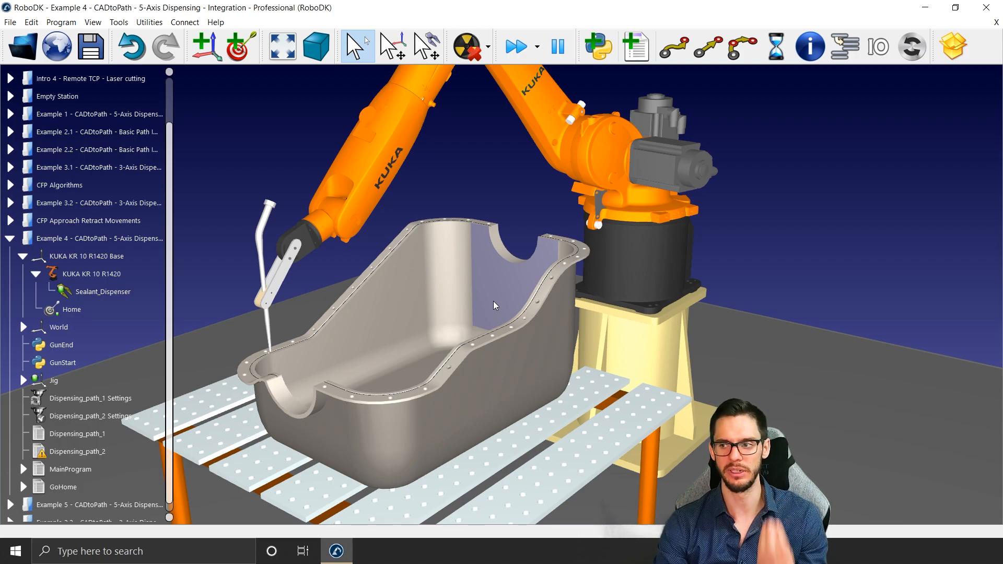
pyautogui.click(150, 23)
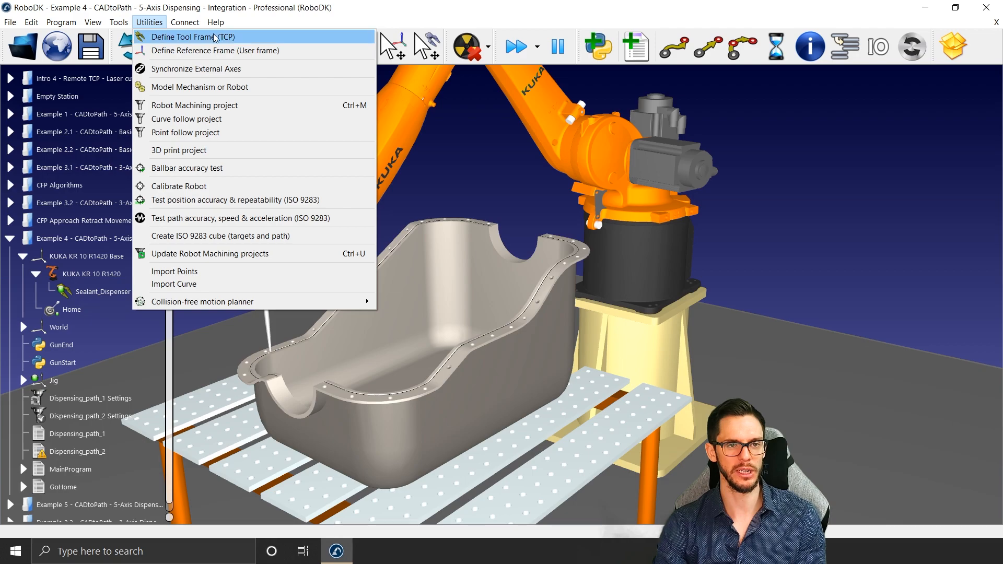
pyautogui.click(816, 234)
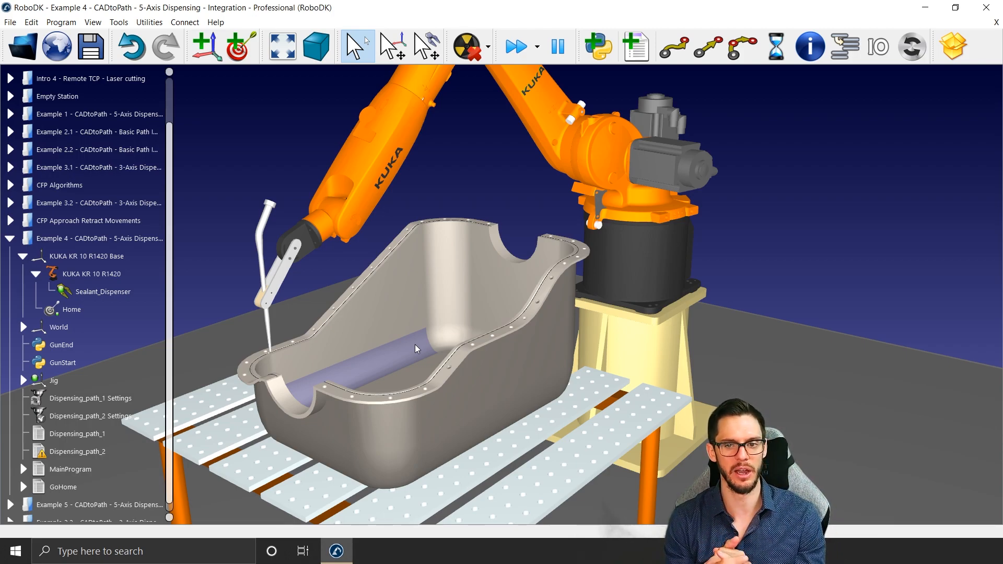
pyautogui.click(143, 22)
pyautogui.click(801, 146)
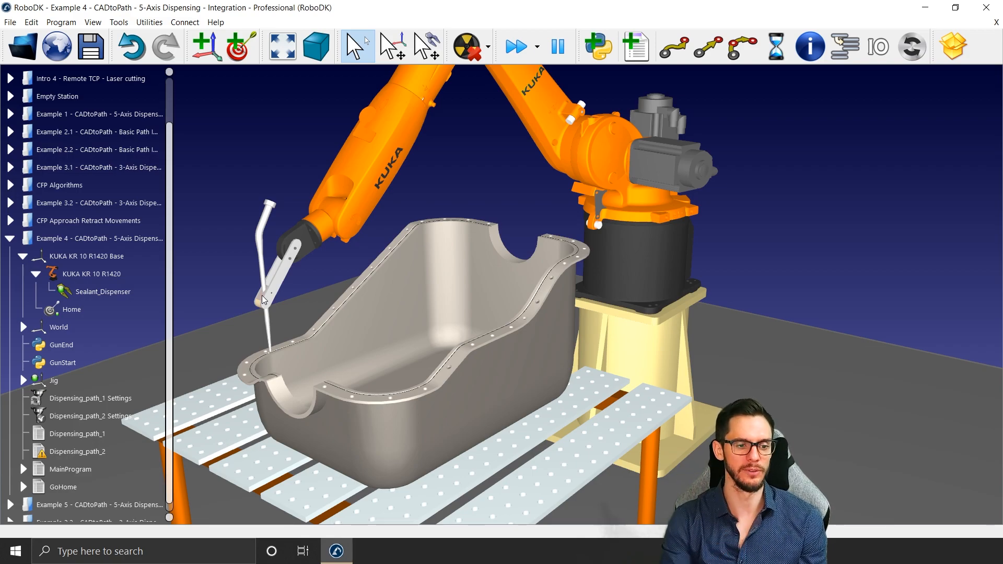
# Step: Open the program events of Dispensing_path_1 and set the fast move speed to 200 mm/s
pyautogui.doubleClick(79, 398)
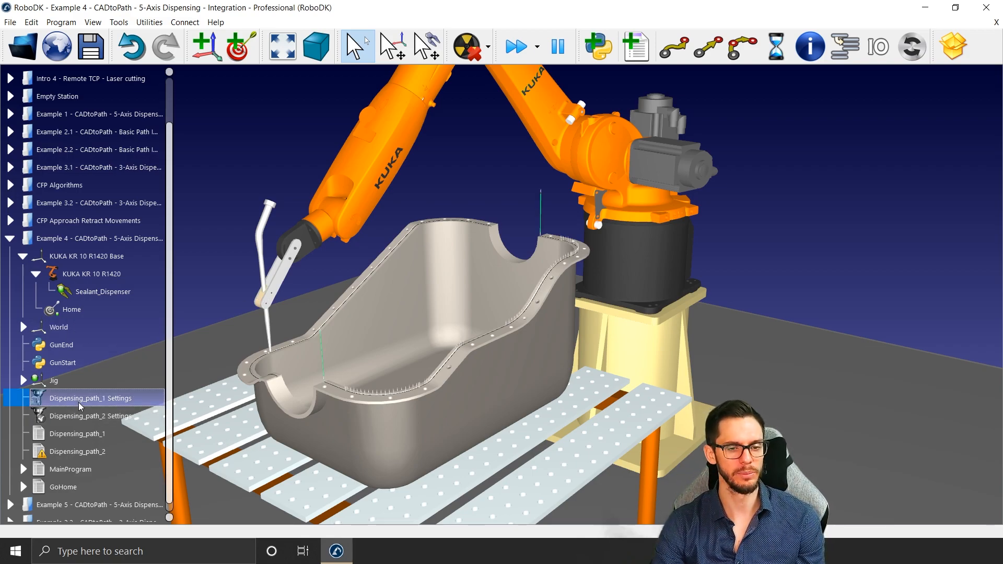
pyautogui.moveTo(637, 177); pyautogui.dragTo(789, 19)
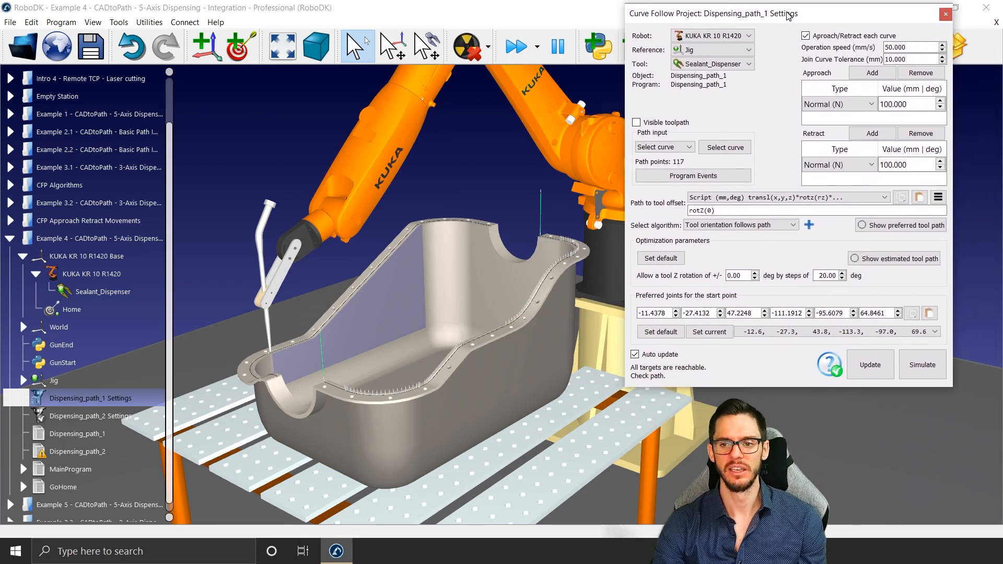
pyautogui.click(711, 180)
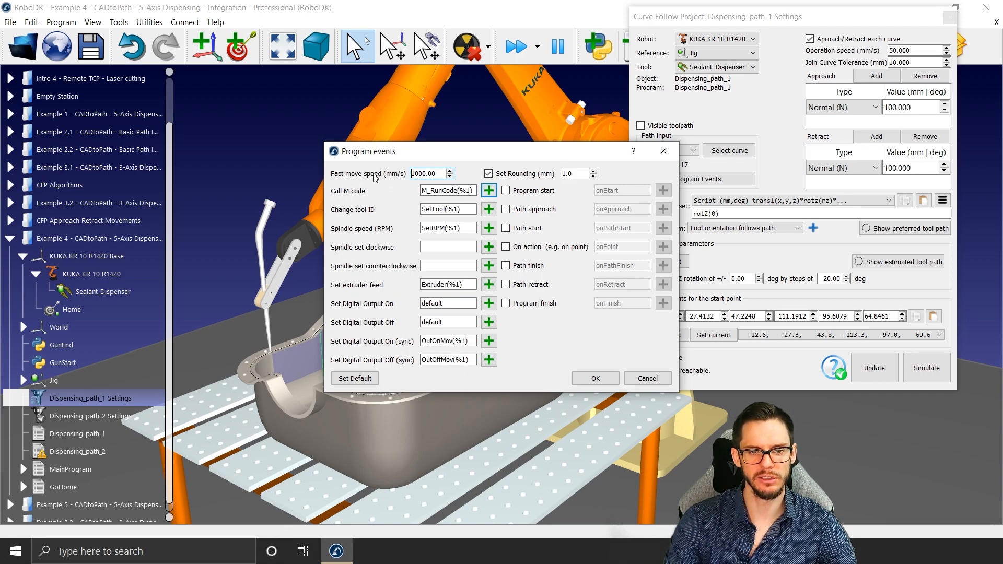
pyautogui.doubleClick(420, 173)
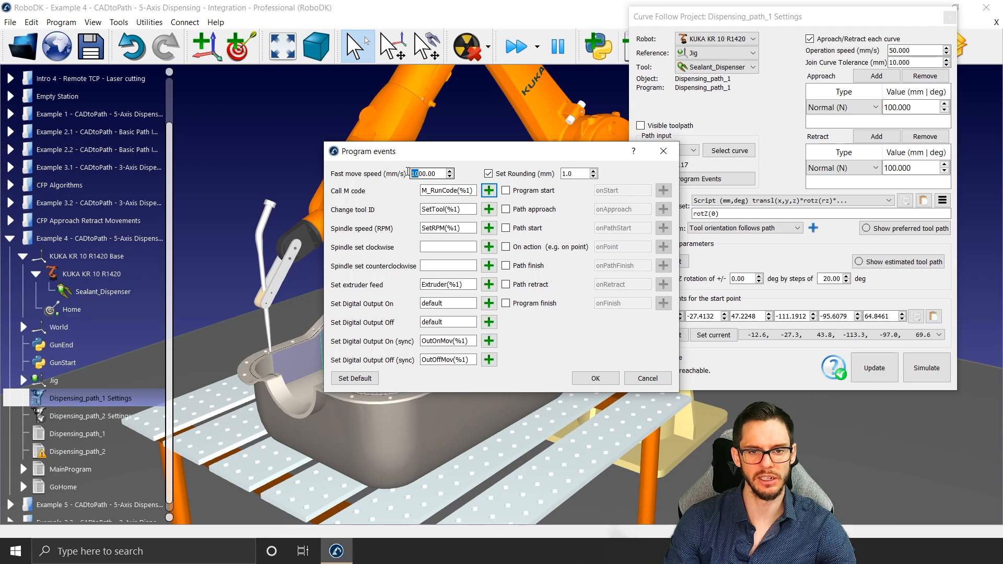
pyautogui.write('200')
pyautogui.press('Return')
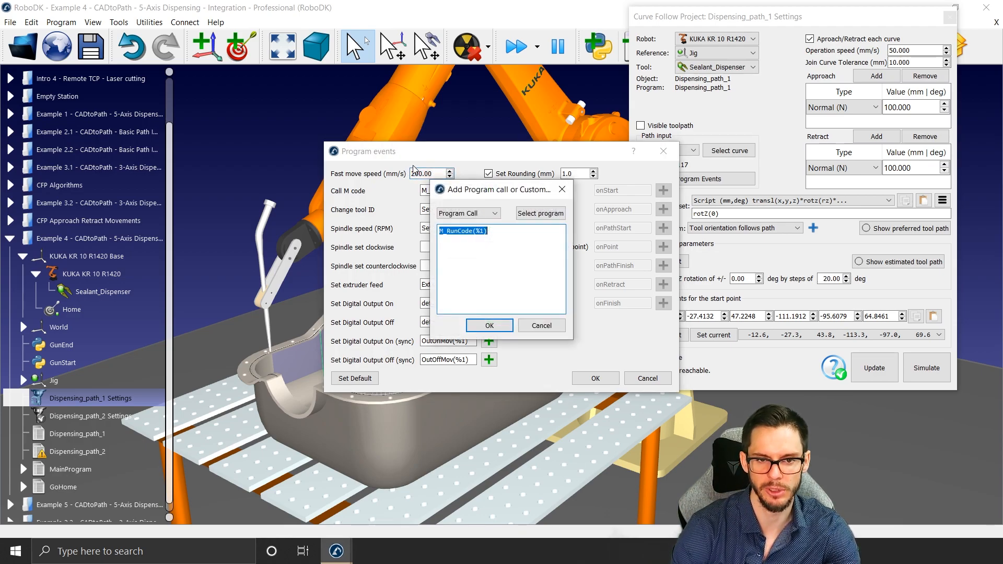
pyautogui.press('Escape')
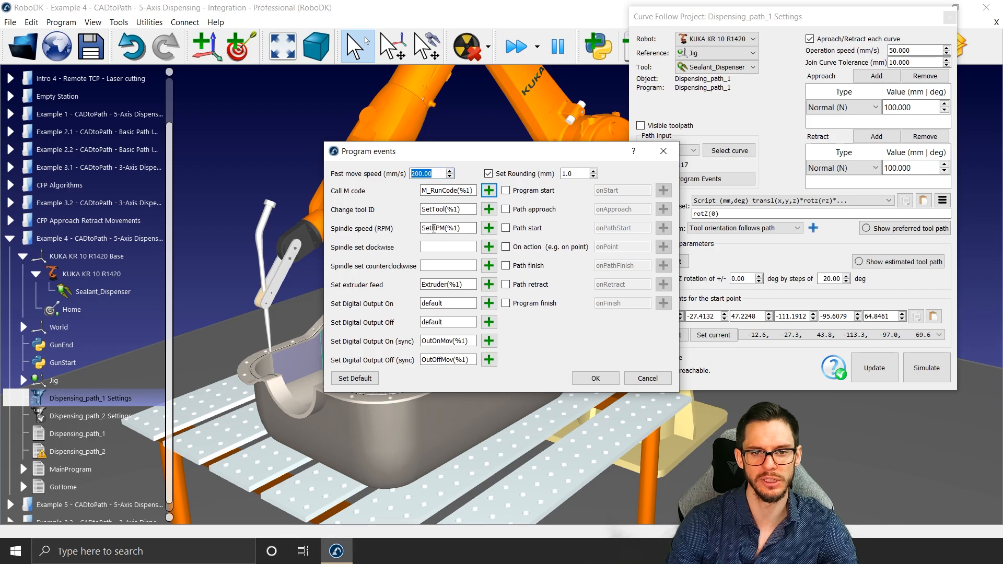
# Step: Enable the path start and path finish events, calling GunStart at path start and GunEnd at path finish
pyautogui.moveTo(532, 151); pyautogui.dragTo(570, 113)
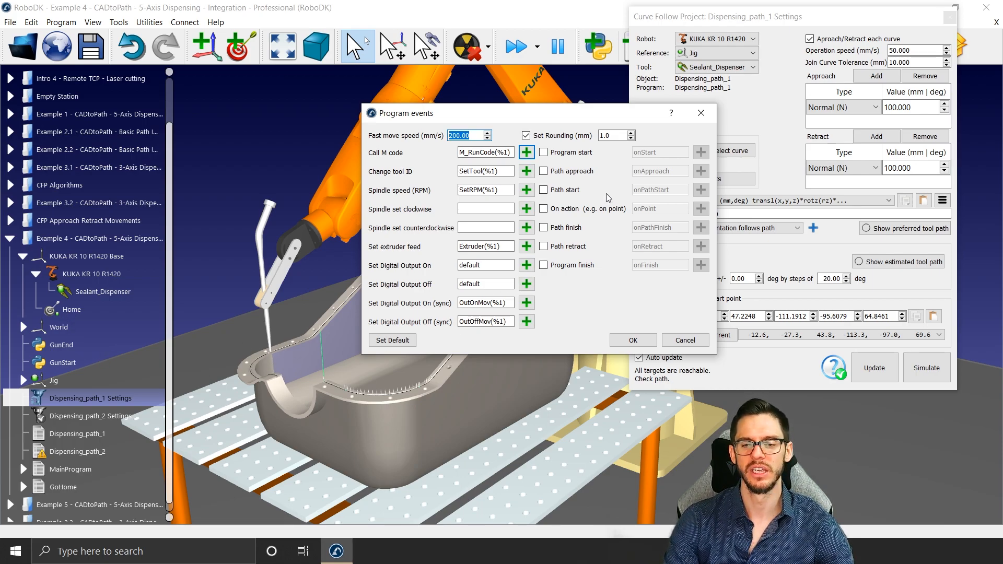
pyautogui.click(545, 190)
pyautogui.click(544, 228)
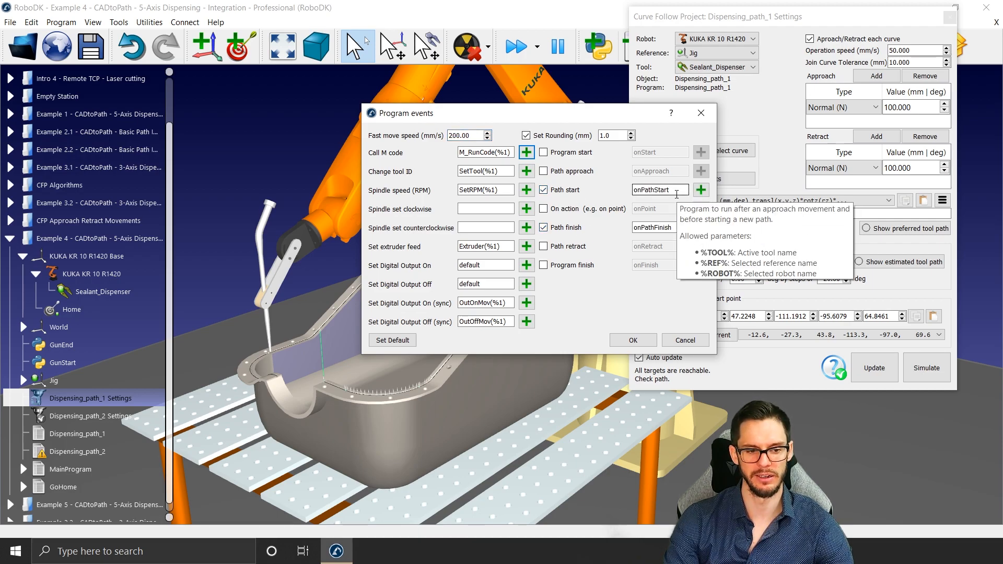
pyautogui.click(677, 195)
pyautogui.doubleClick(676, 194)
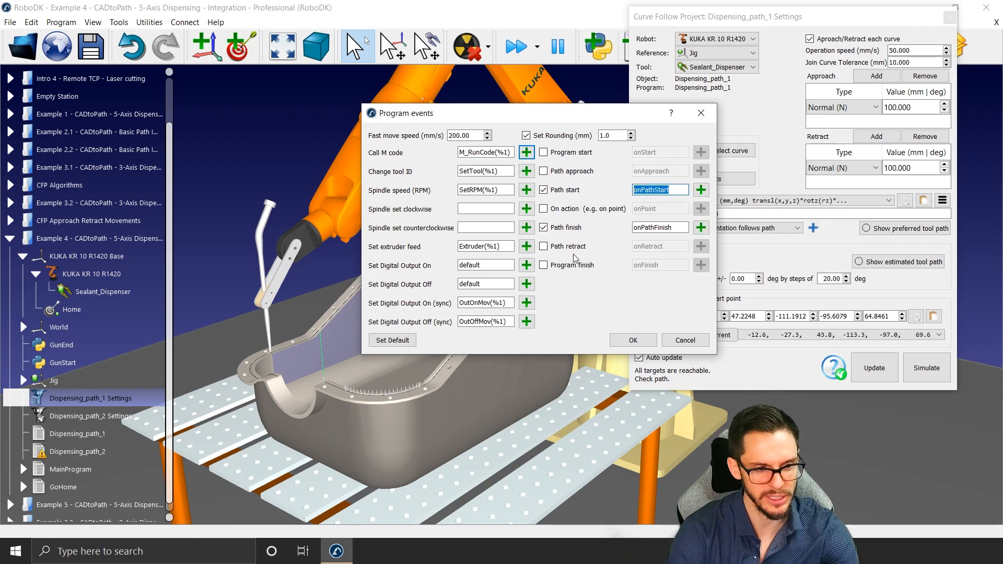
pyautogui.write('Gui')
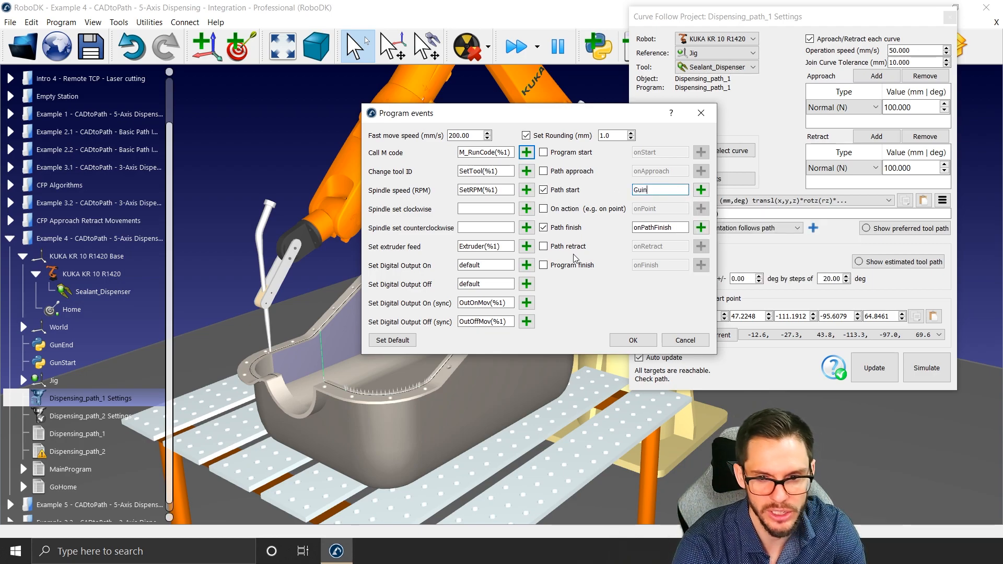
pyautogui.press('BackSpace')
pyautogui.write('nStart')
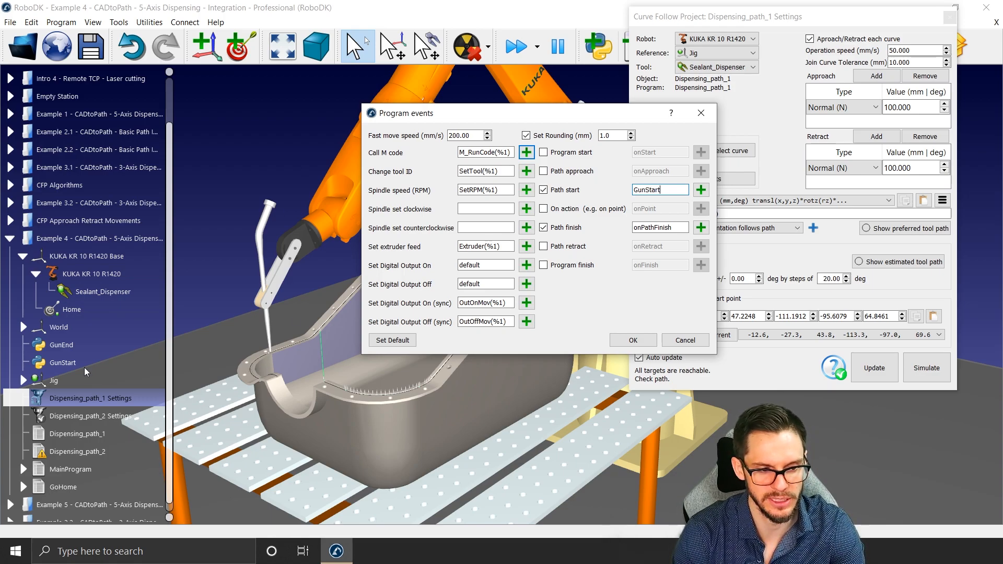
pyautogui.moveTo(679, 227); pyautogui.dragTo(601, 228)
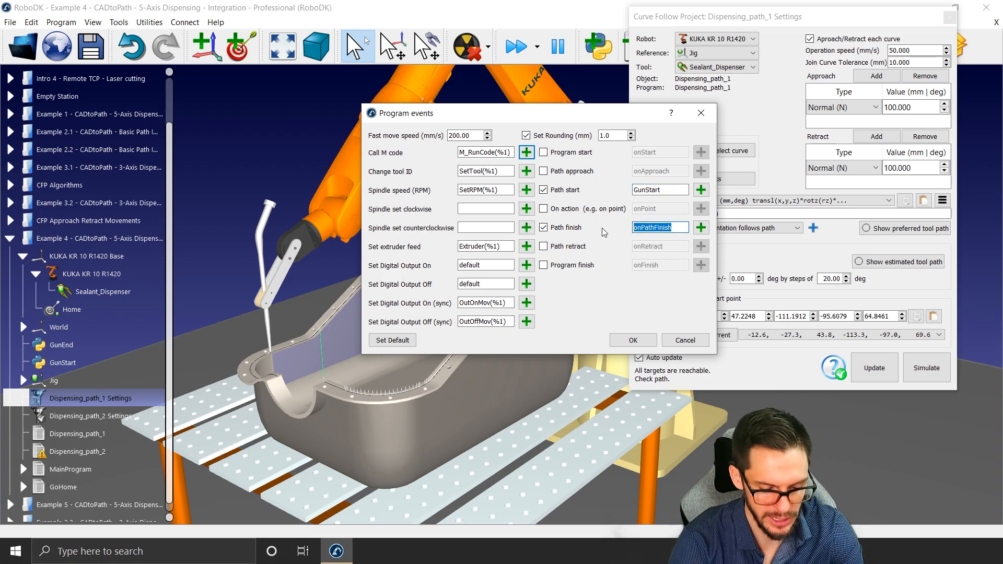
pyautogui.write('GunEnd')
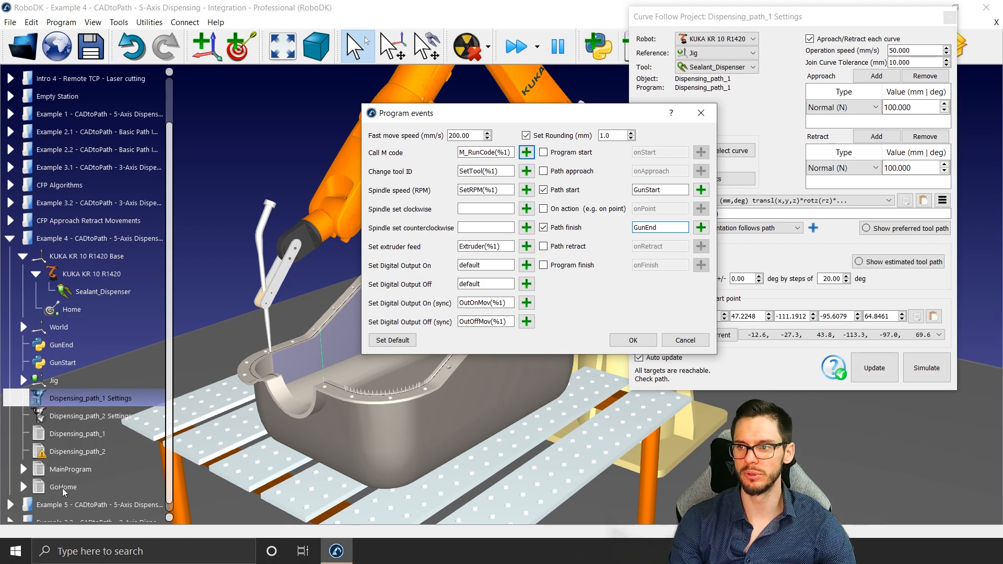
# Step: Enable the program start event and make it call GoHome
pyautogui.click(569, 152)
pyautogui.doubleClick(646, 153)
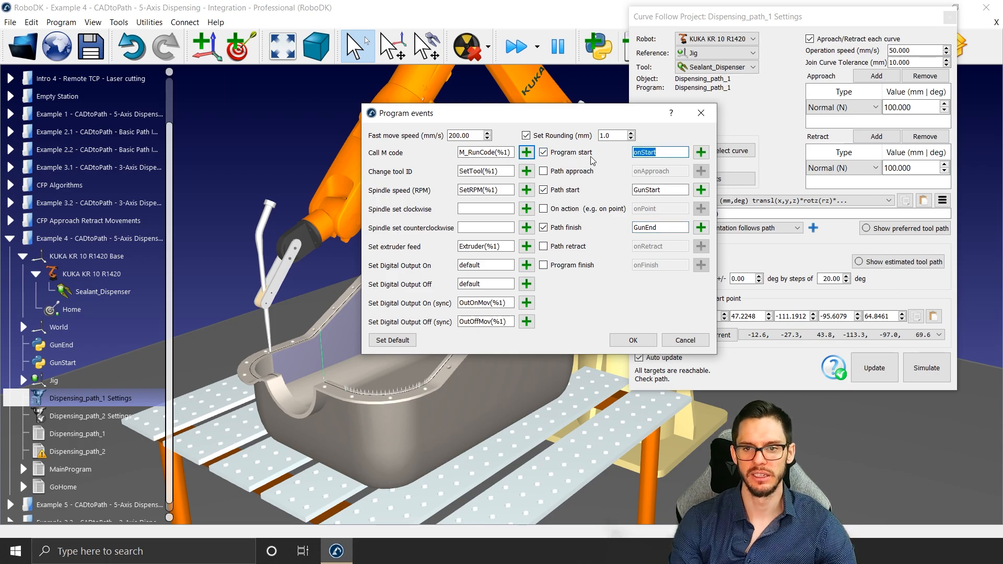
pyautogui.write('GoHome')
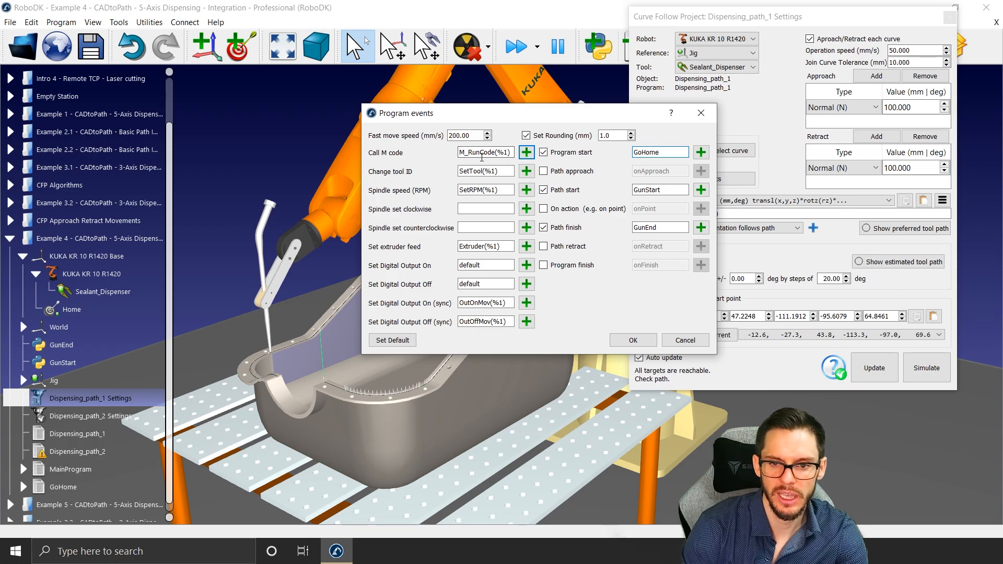
# Step: Enable the program finish event of Dispensing_path_1, make it call GoHome, and accept the program events
pyautogui.click(573, 267)
pyautogui.moveTo(663, 266); pyautogui.dragTo(620, 265)
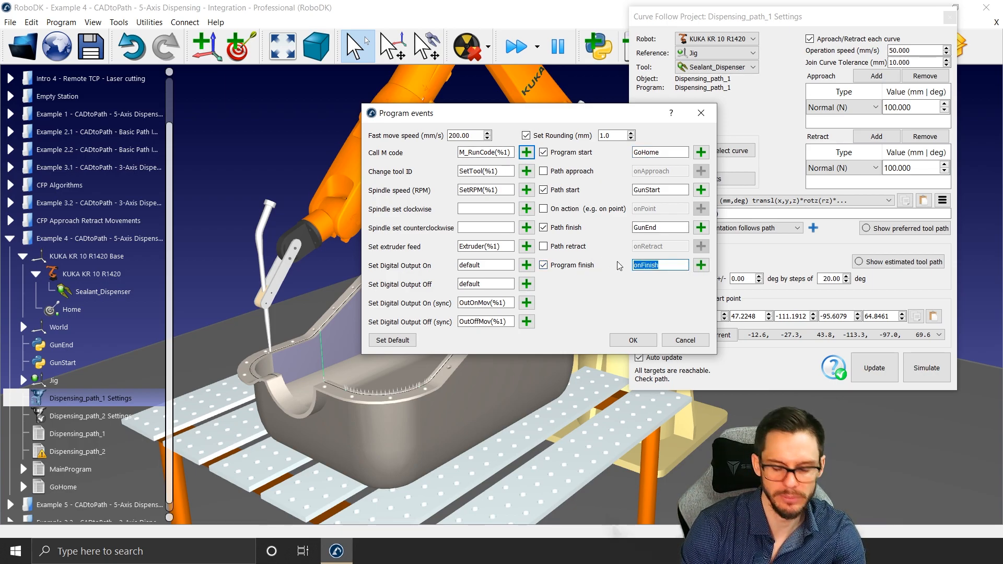
pyautogui.write('GoHome')
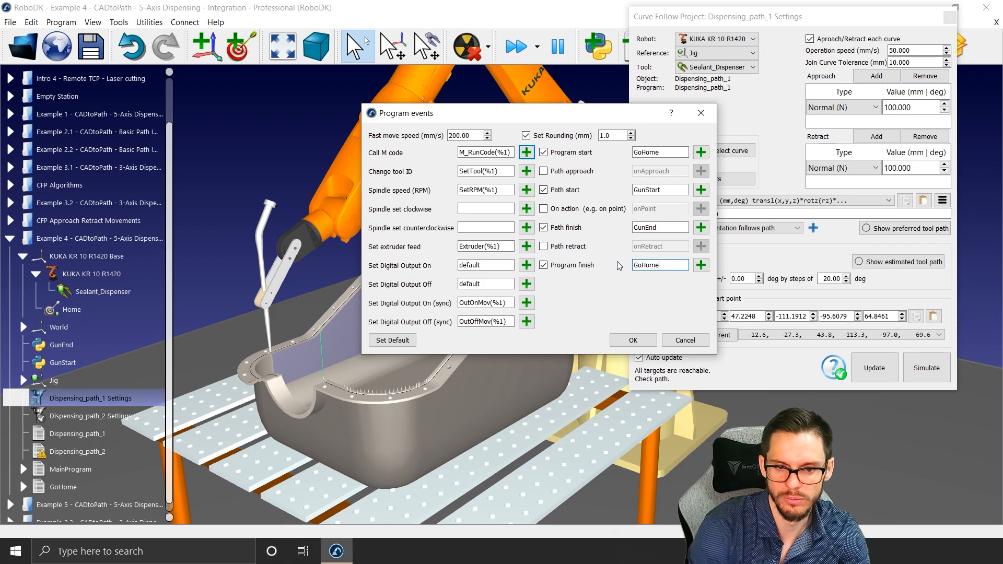
pyautogui.click(632, 340)
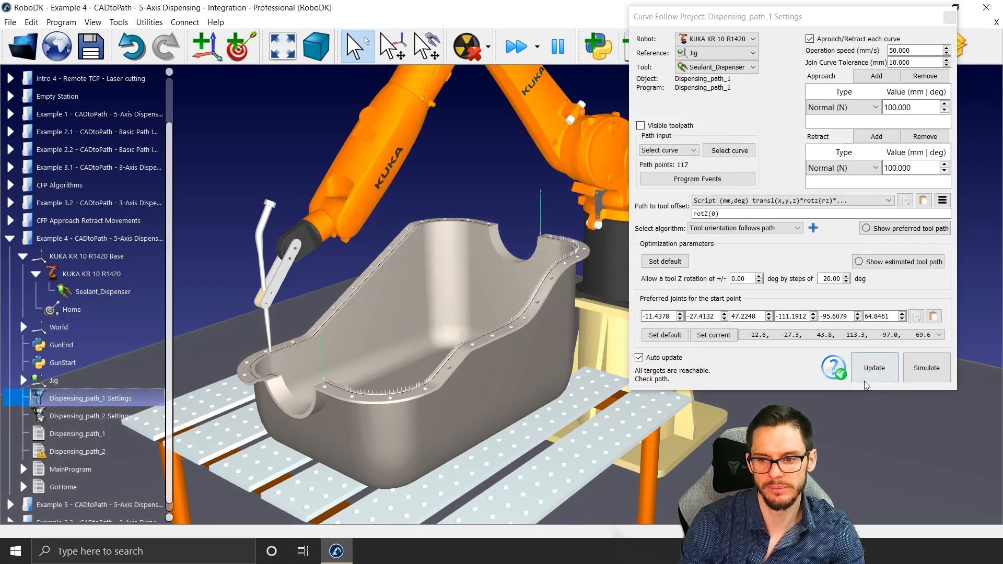
# Step: Update Dispensing_path_1 and simulate it to check the robot's motion along the oil pan flange
pyautogui.click(876, 375)
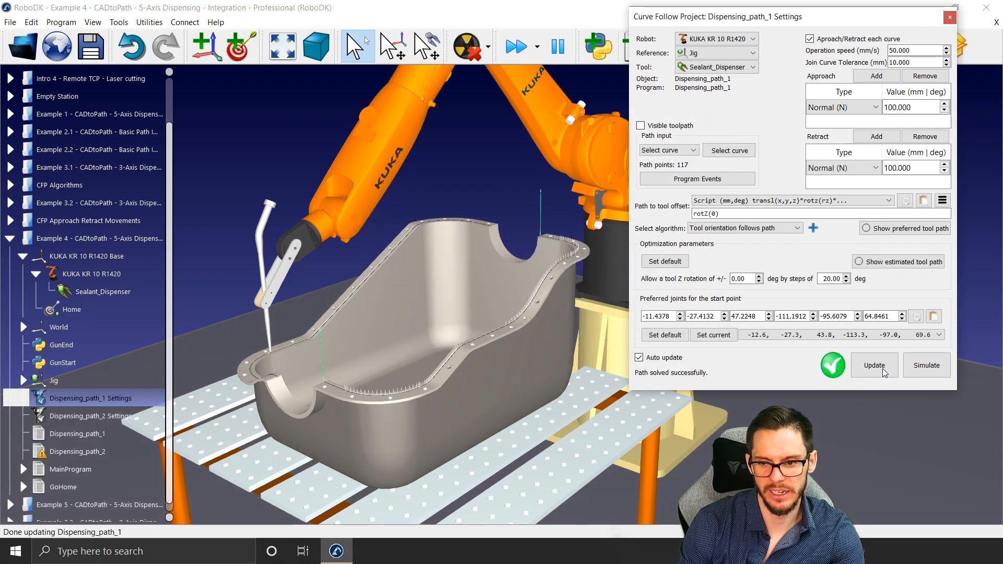
pyautogui.click(934, 366)
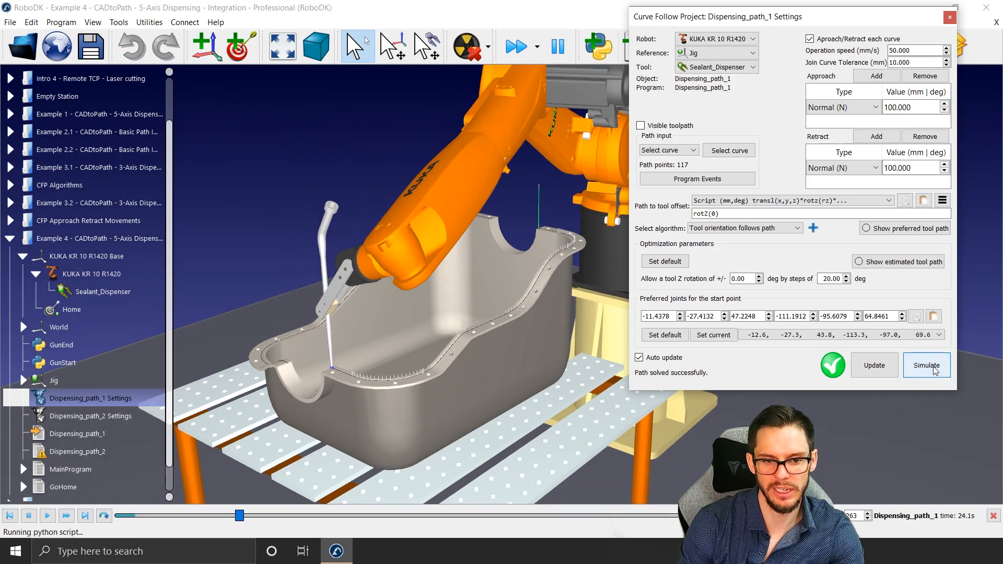
pyautogui.scroll(-3, 380, 381)
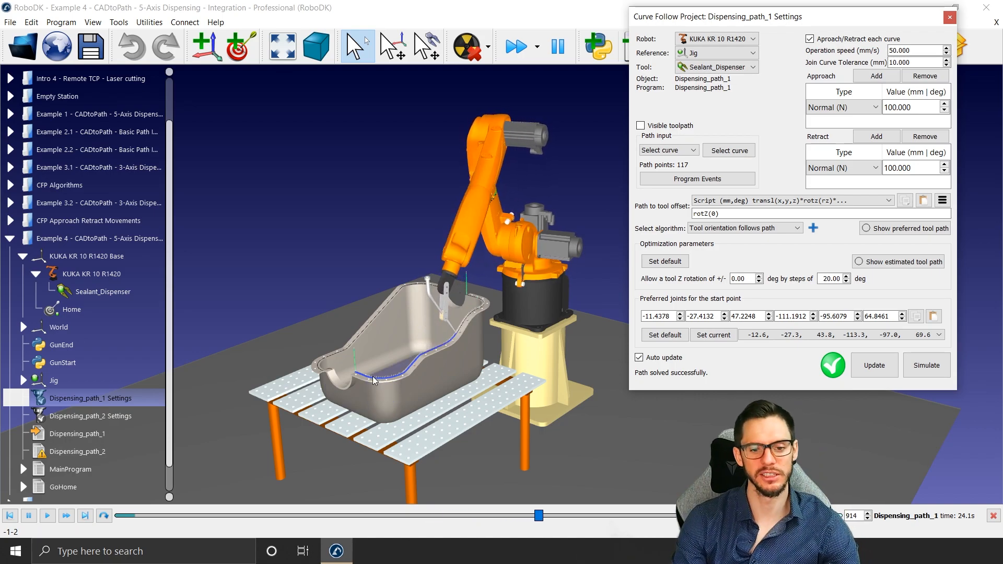
pyautogui.scroll(2, 395, 377)
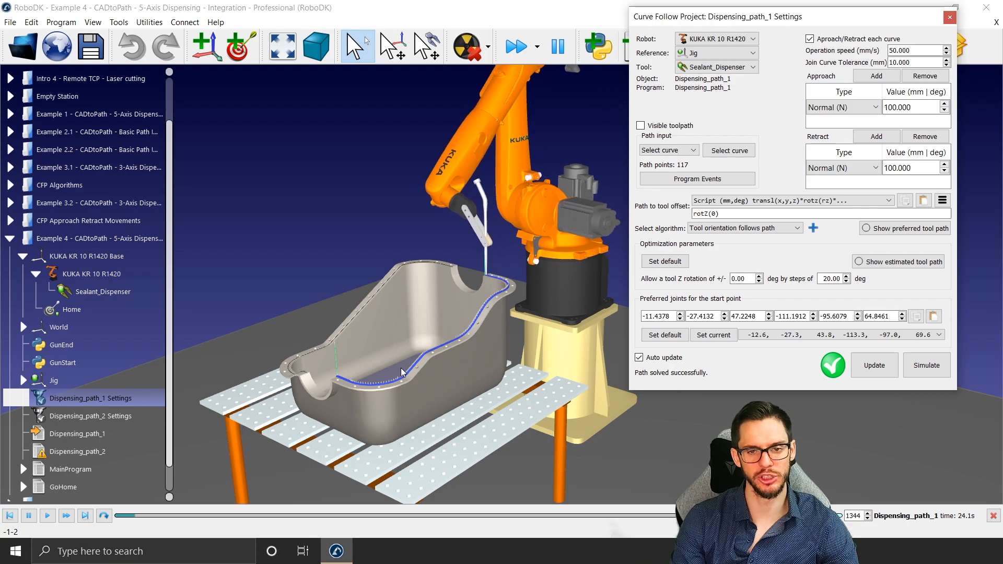
pyautogui.scroll(-2, 343, 236)
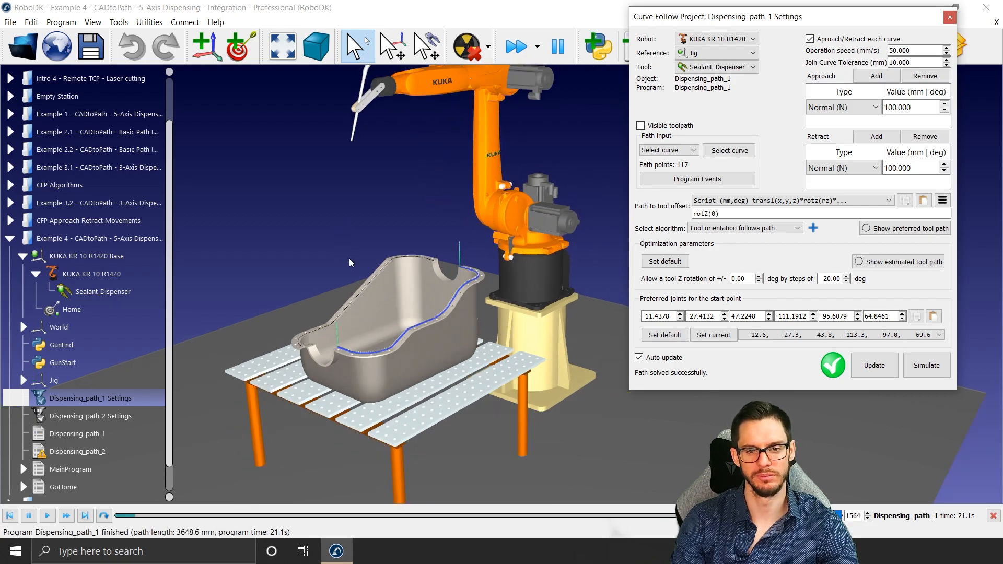
# Step: In the program events of Dispensing_path_2, enable path start calling GunStart and path finish calling GunEnd
pyautogui.doubleClick(111, 415)
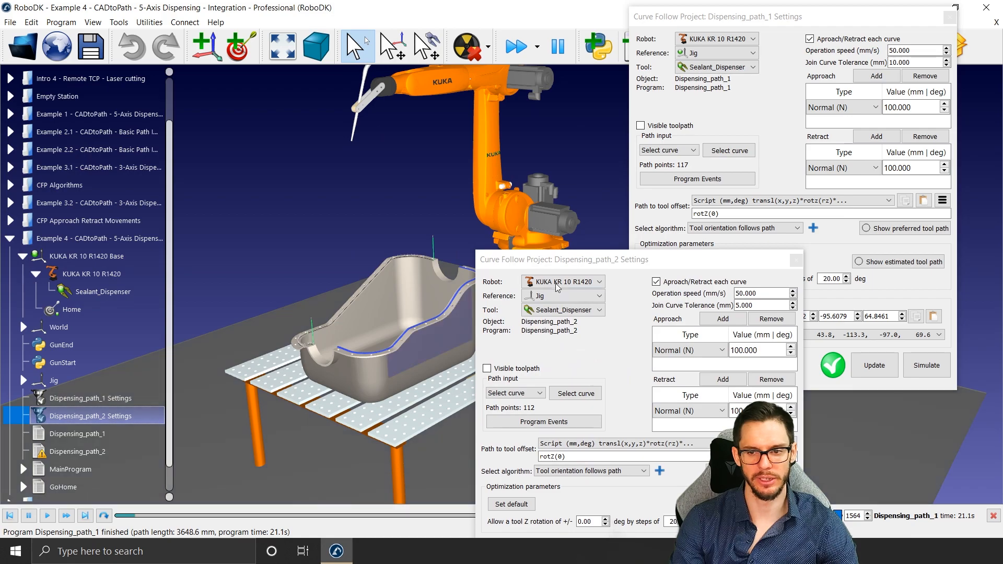
pyautogui.click(730, 218)
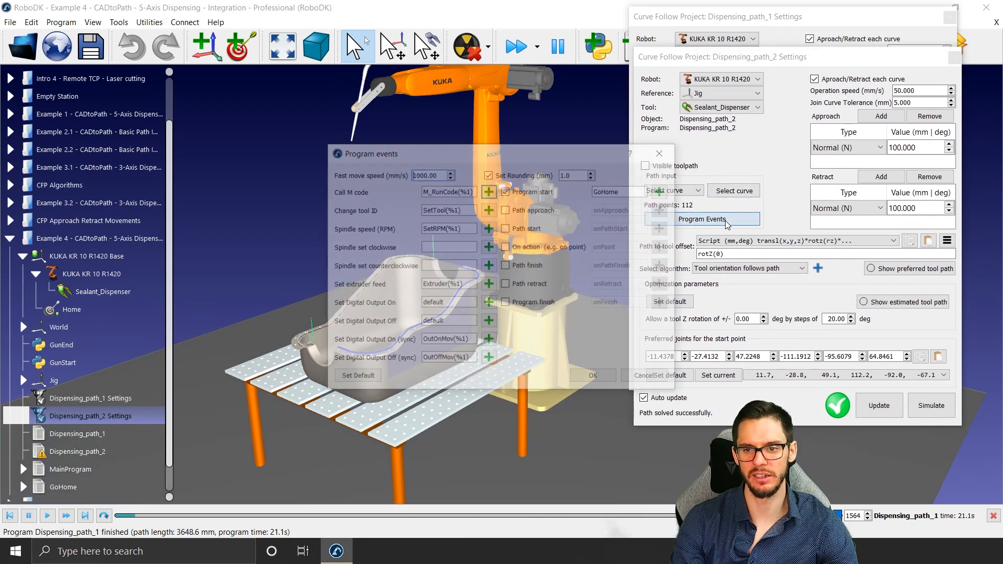
pyautogui.click(534, 229)
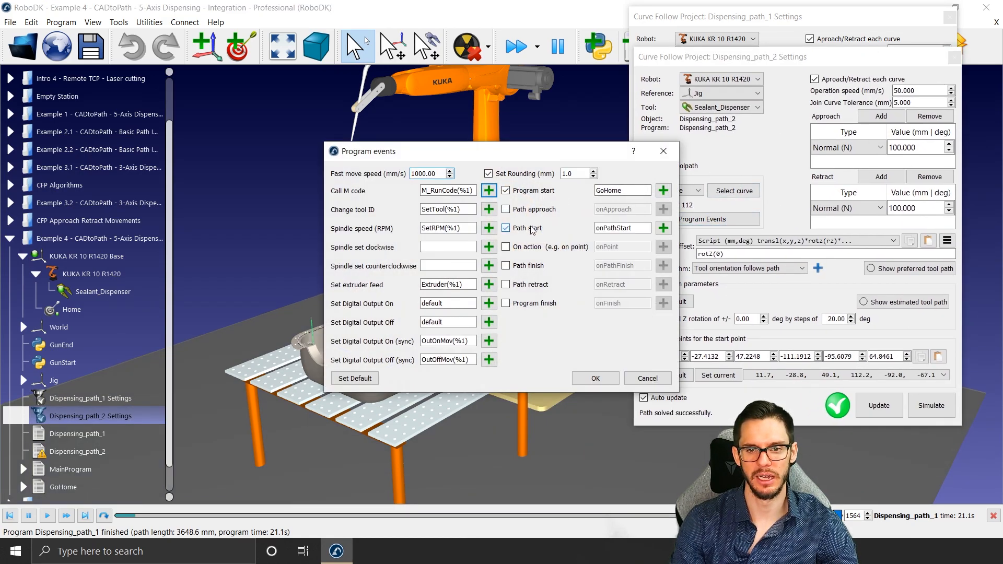
pyautogui.click(540, 267)
pyautogui.doubleClick(606, 266)
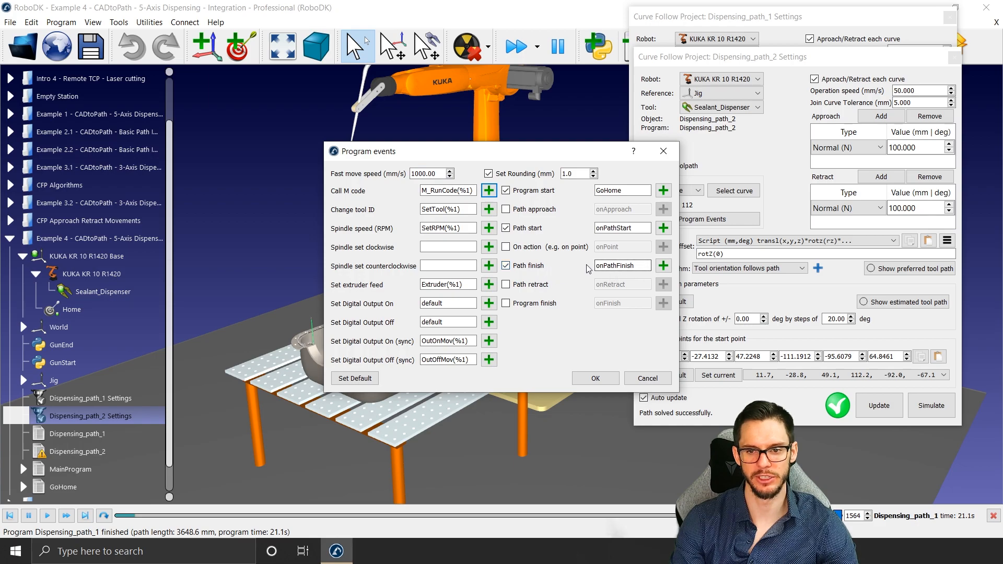
pyautogui.write('Gu')
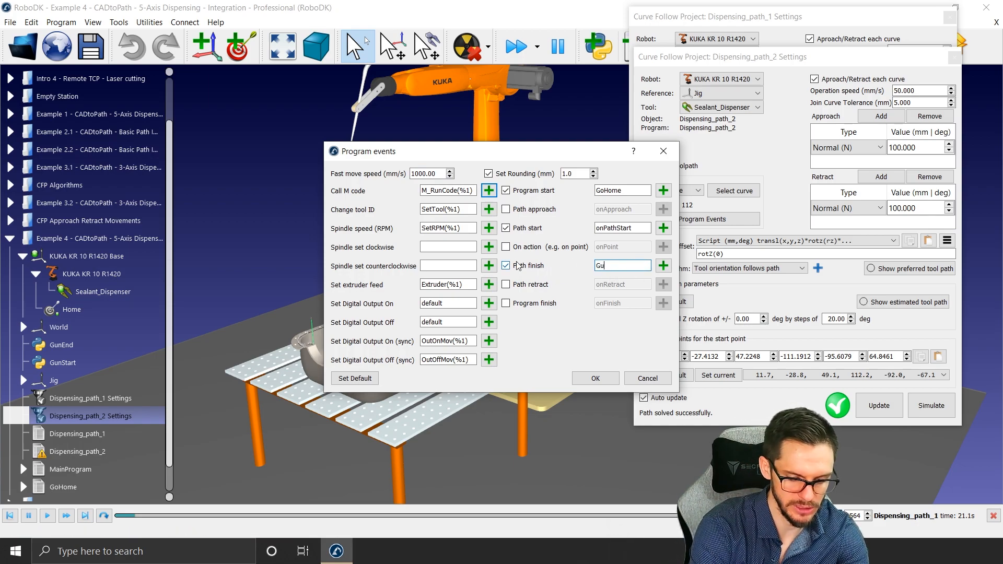
pyautogui.write('nEnd')
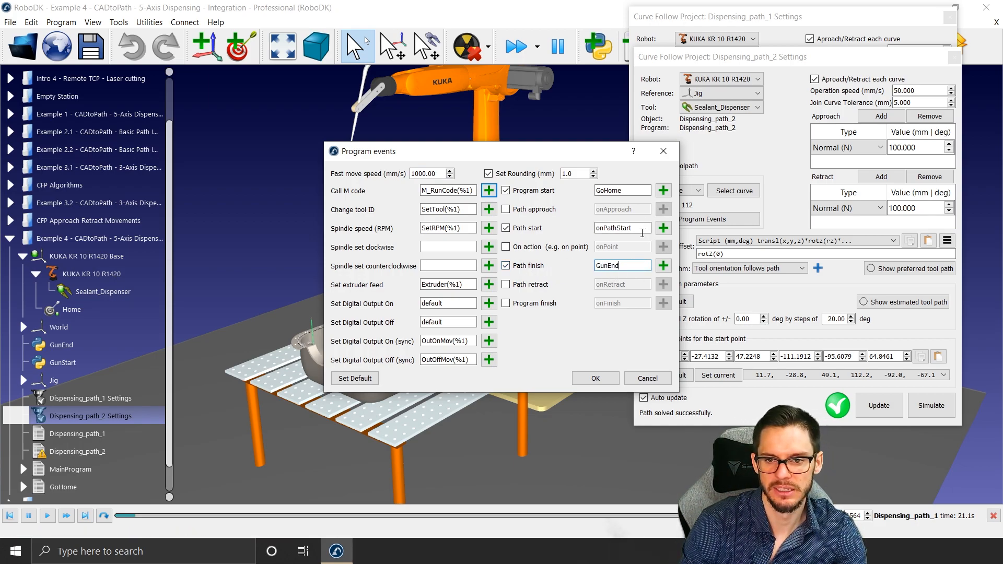
pyautogui.moveTo(645, 228); pyautogui.dragTo(588, 227)
pyautogui.write('Gun')
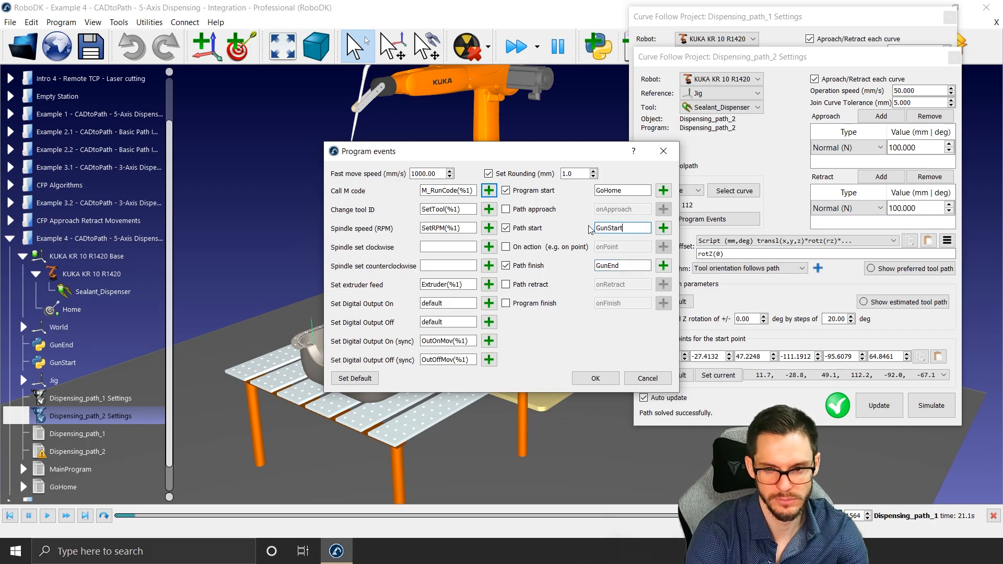
pyautogui.write('Start')
pyautogui.click(594, 378)
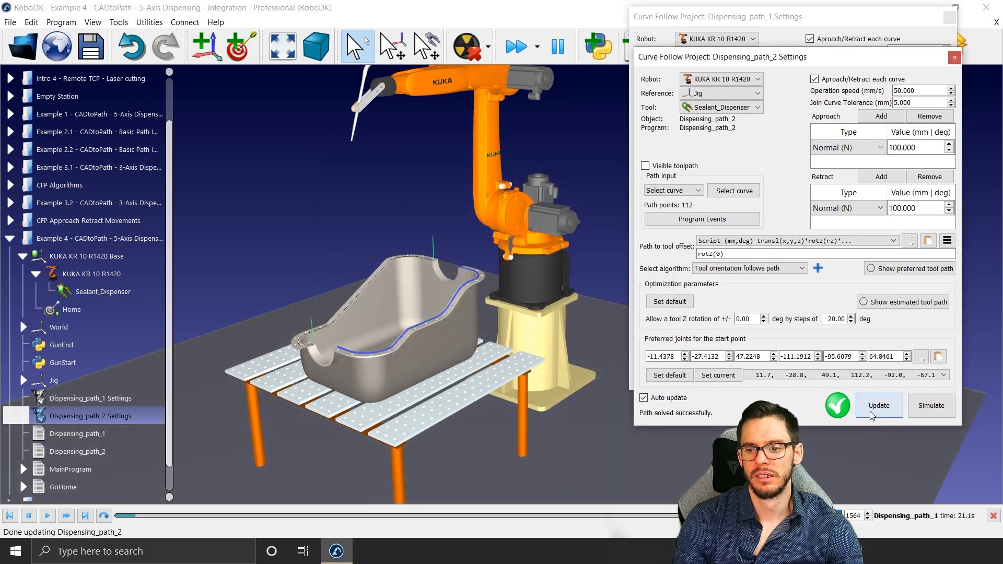
# Step: Update and simulate Dispensing_path_2, and close both curve follow project settings windows
pyautogui.click(910, 413)
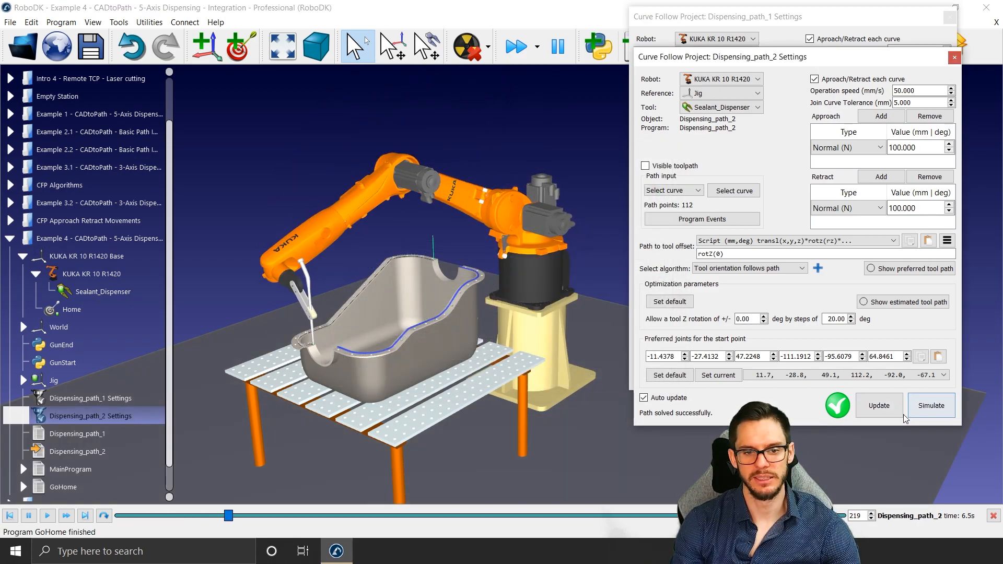
pyautogui.scroll(4, 292, 345)
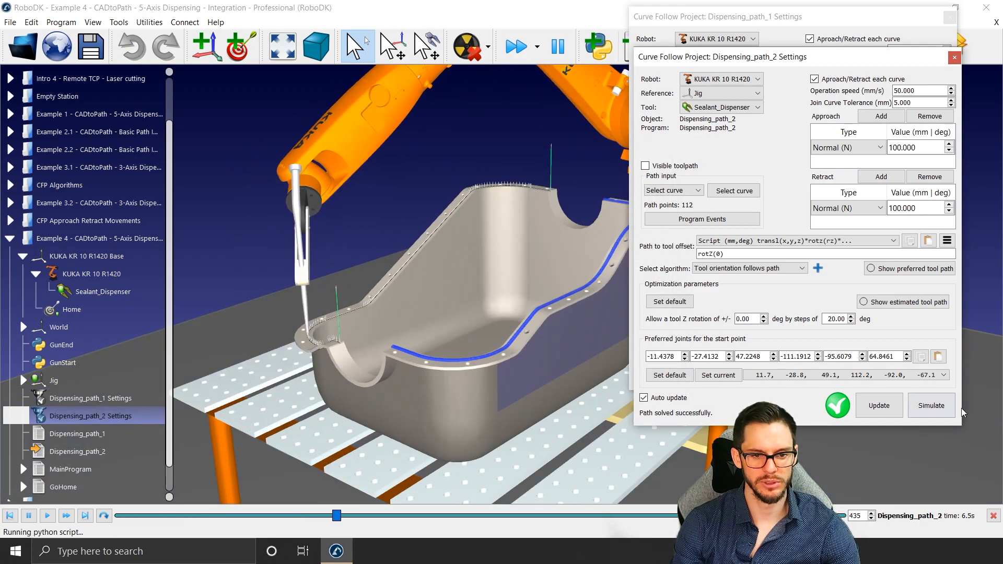
pyautogui.click(936, 408)
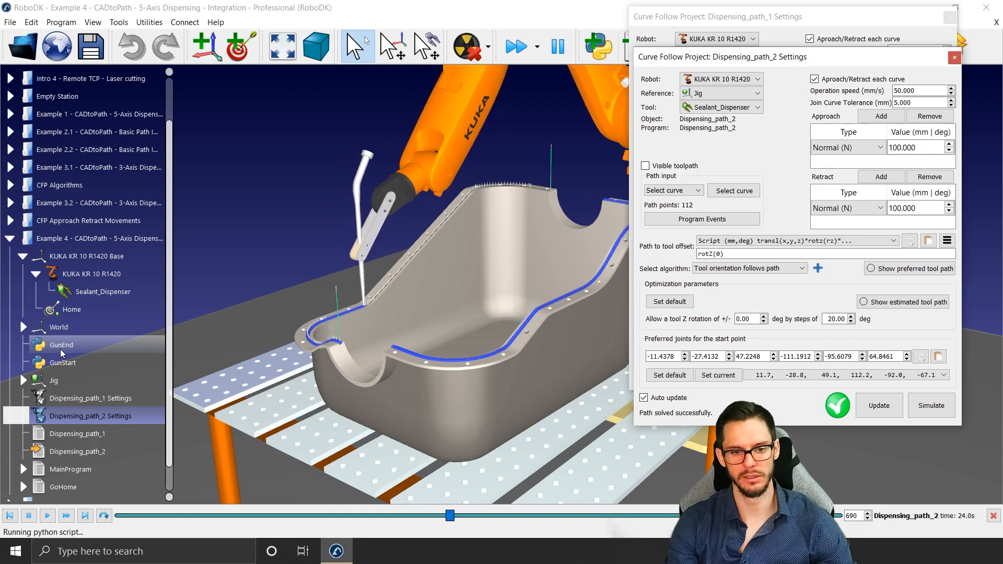
pyautogui.scroll(-5, 436, 312)
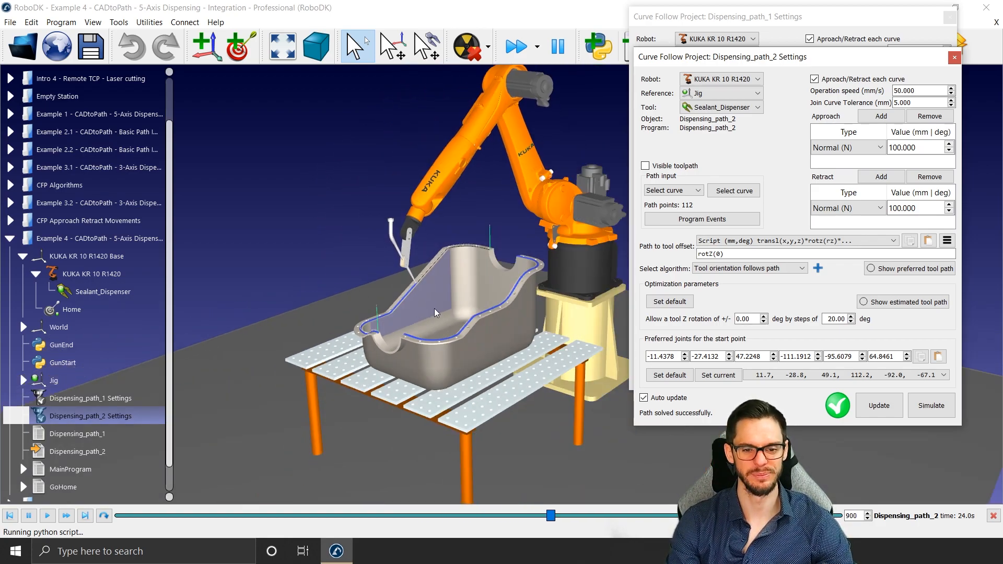
pyautogui.scroll(3, 436, 312)
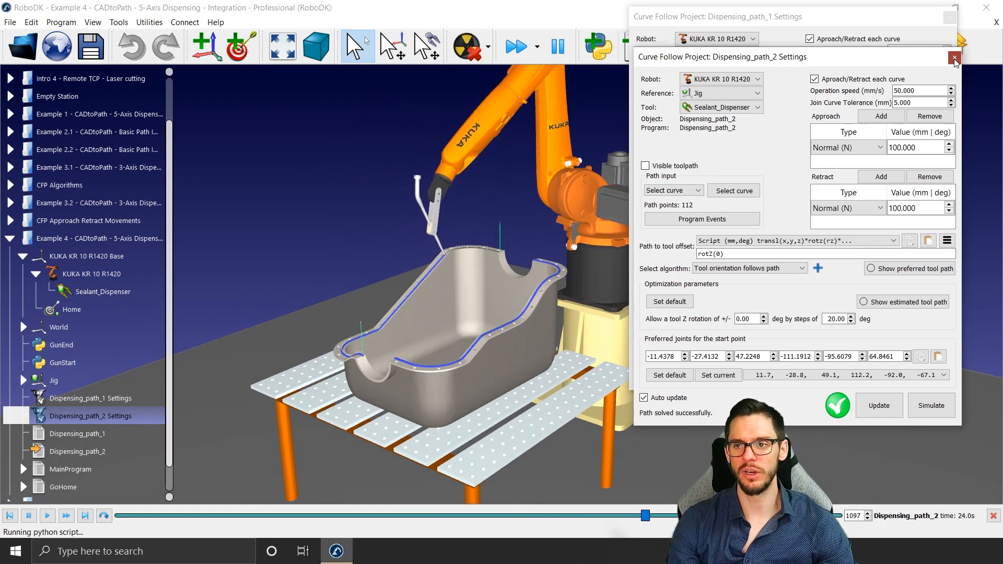
pyautogui.click(954, 58)
pyautogui.click(949, 16)
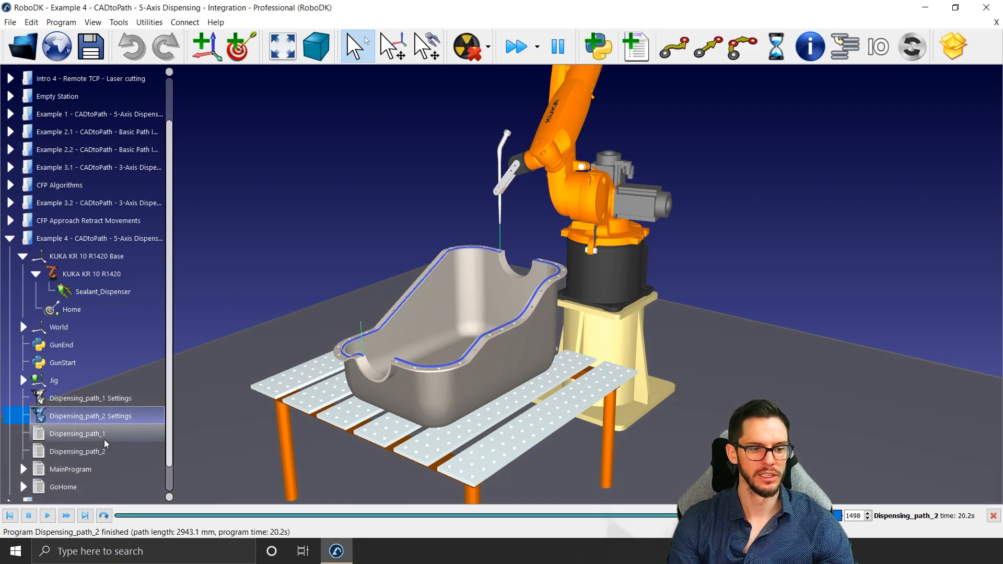
# Step: Generate the robot program for Dispensing_path_1
pyautogui.scroll(-2, 99, 439)
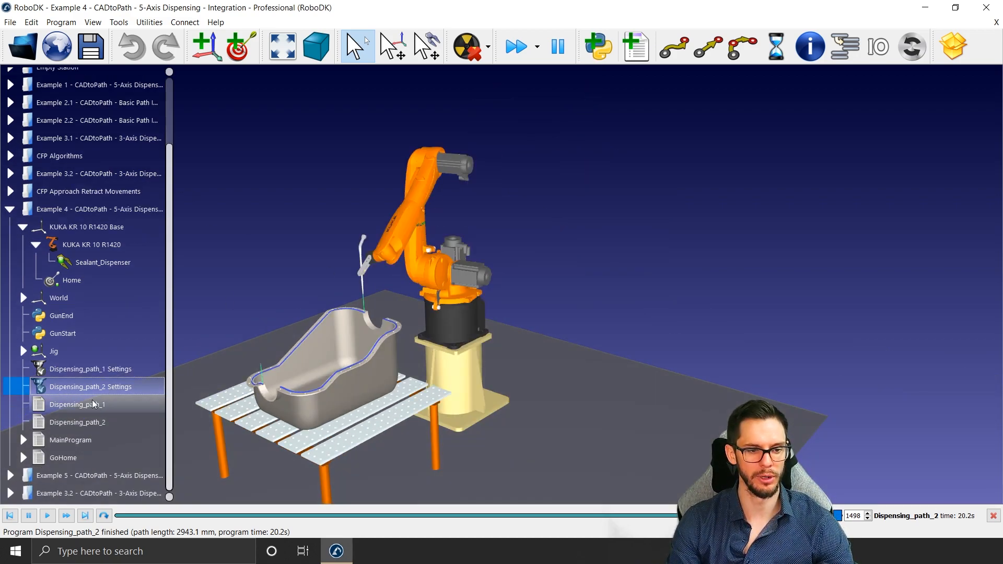
pyautogui.rightClick(93, 404)
pyautogui.click(149, 253)
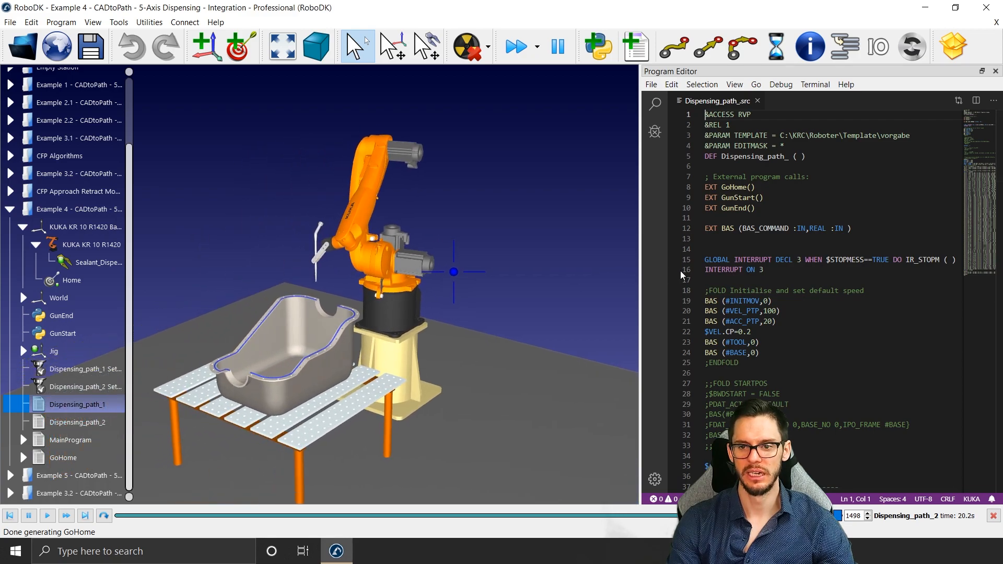
# Step: Examine the generated KUKA code for the GoHome, GunStart and GunEnd calls around the linear moves
pyautogui.scroll(-15, 756, 225)
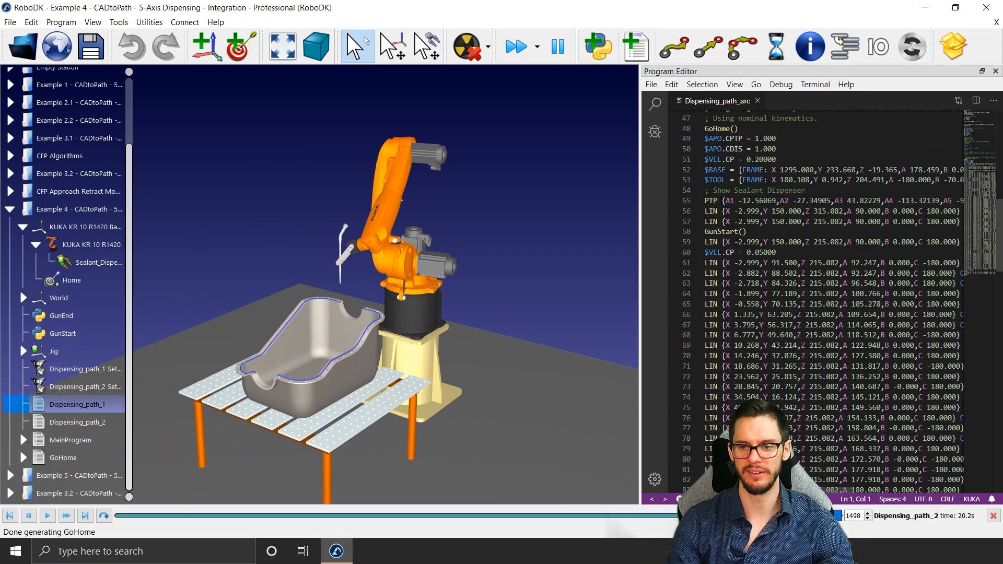
pyautogui.scroll(-3, 748, 229)
pyautogui.scroll(5, 747, 230)
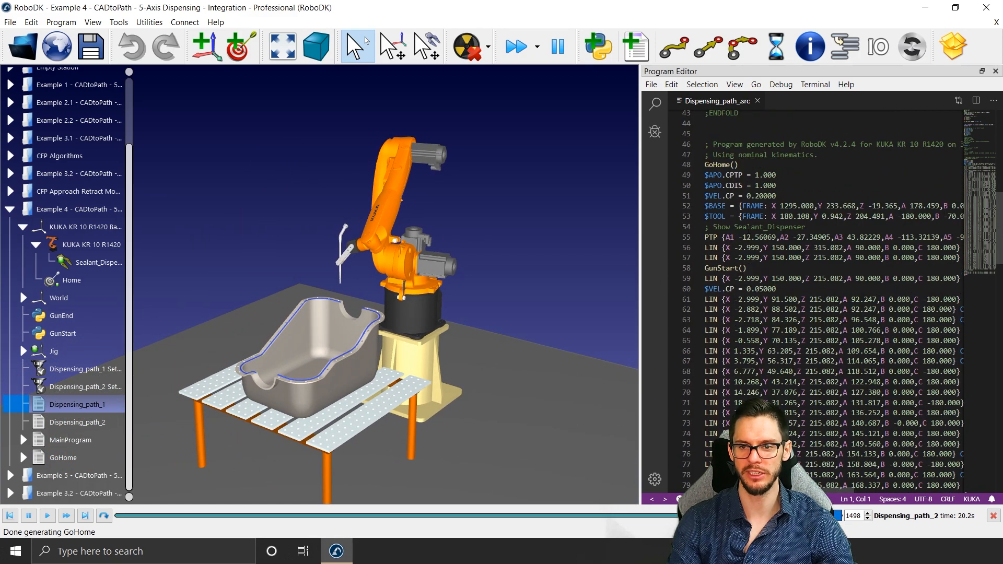
pyautogui.moveTo(747, 268); pyautogui.dragTo(703, 268)
pyautogui.moveTo(744, 165); pyautogui.dragTo(704, 165)
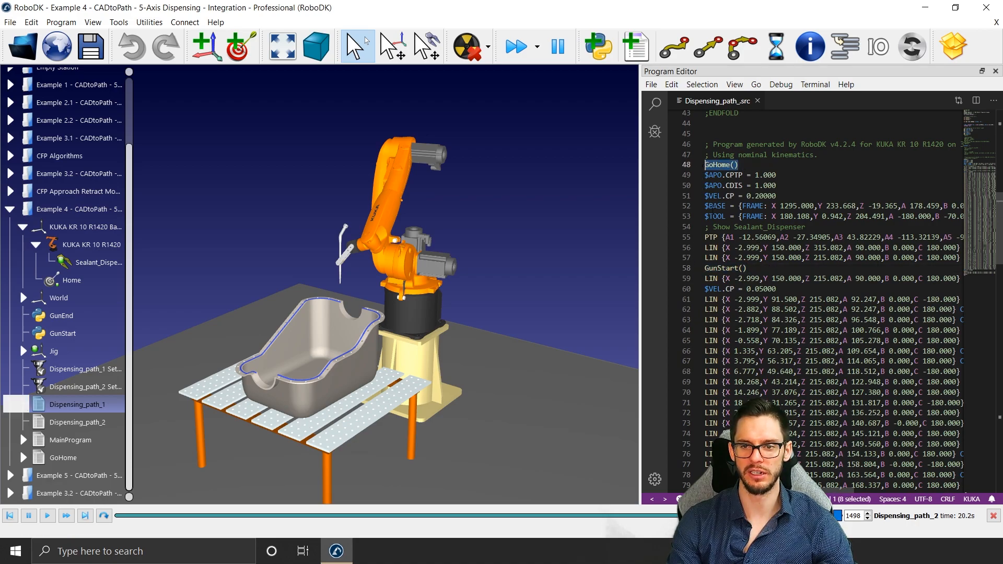
pyautogui.moveTo(747, 268); pyautogui.dragTo(700, 268)
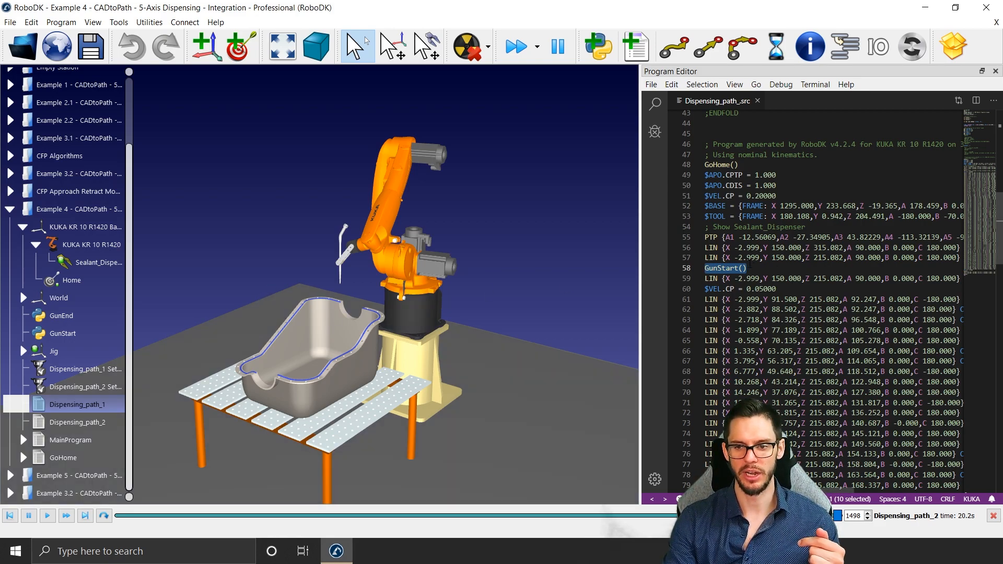
pyautogui.scroll(-20, 830, 303)
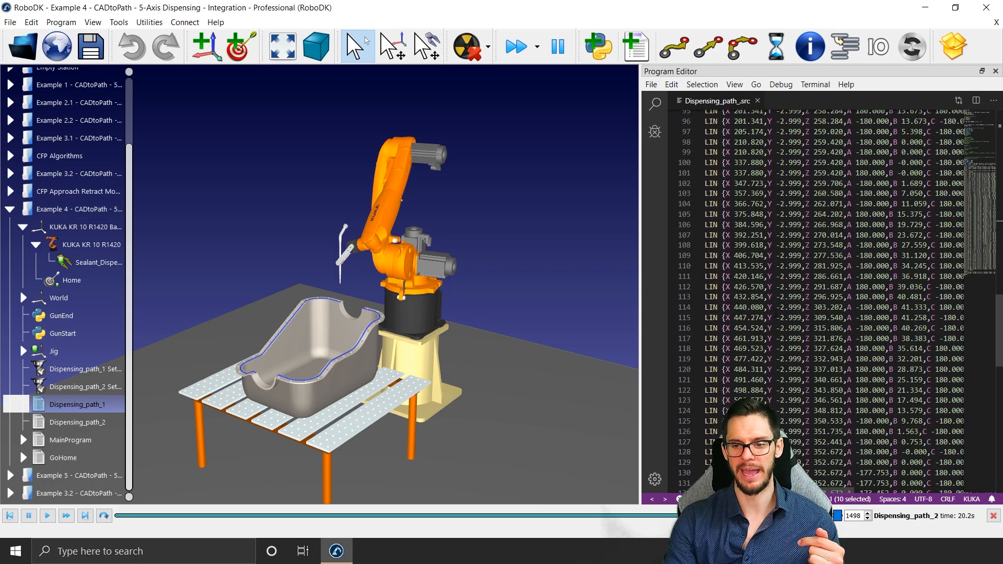
pyautogui.scroll(-4, 830, 303)
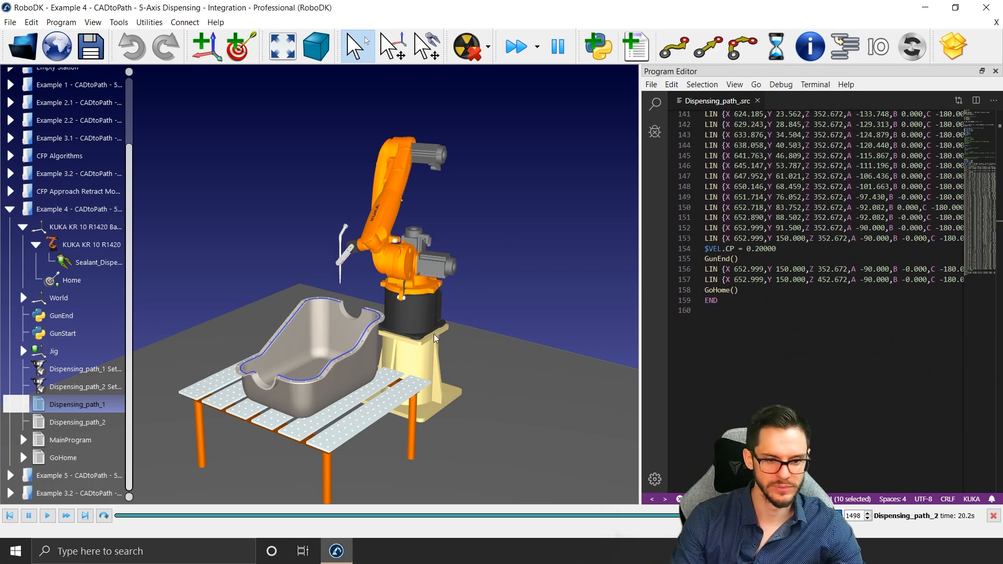
# Step: Switch to the Example 5 replace robot station and close the program editor
pyautogui.moveTo(434, 338); pyautogui.dragTo(340, 382)
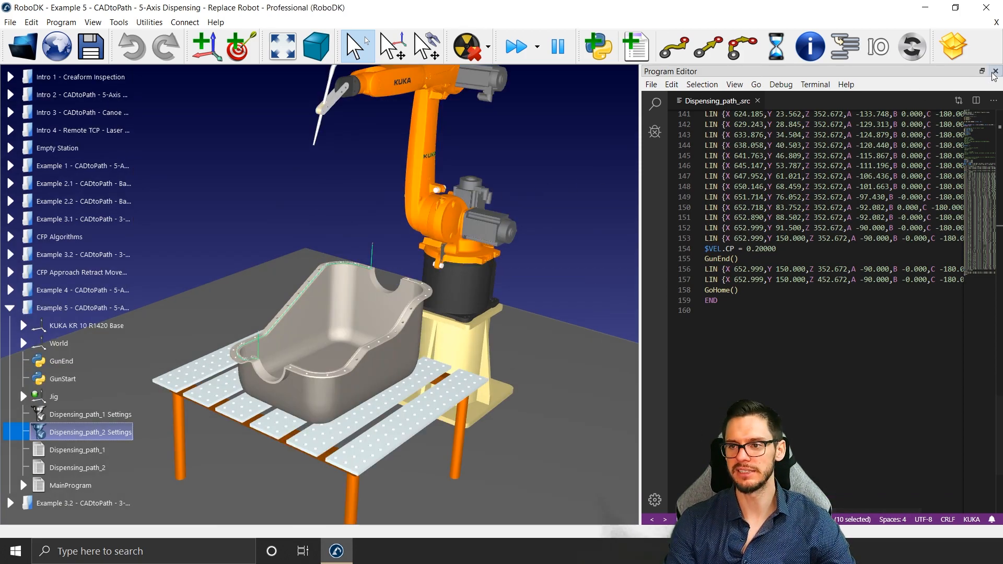
pyautogui.click(995, 71)
pyautogui.moveTo(668, 168)
pyautogui.mouseDown()
pyautogui.moveTo(675, 162)
pyautogui.moveTo(656, 164)
pyautogui.moveTo(670, 145)
pyautogui.moveTo(363, 281)
pyautogui.mouseUp()
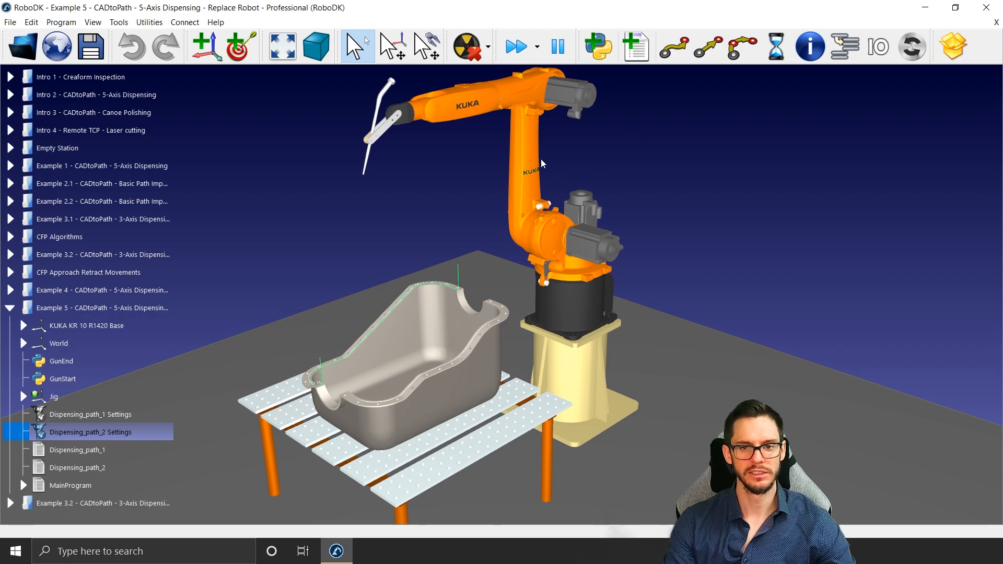
# Step: Run the Dispensing_path_1 and Dispensing_path_2 programs of Example 5 to preview the existing robot's motion
pyautogui.click(101, 450)
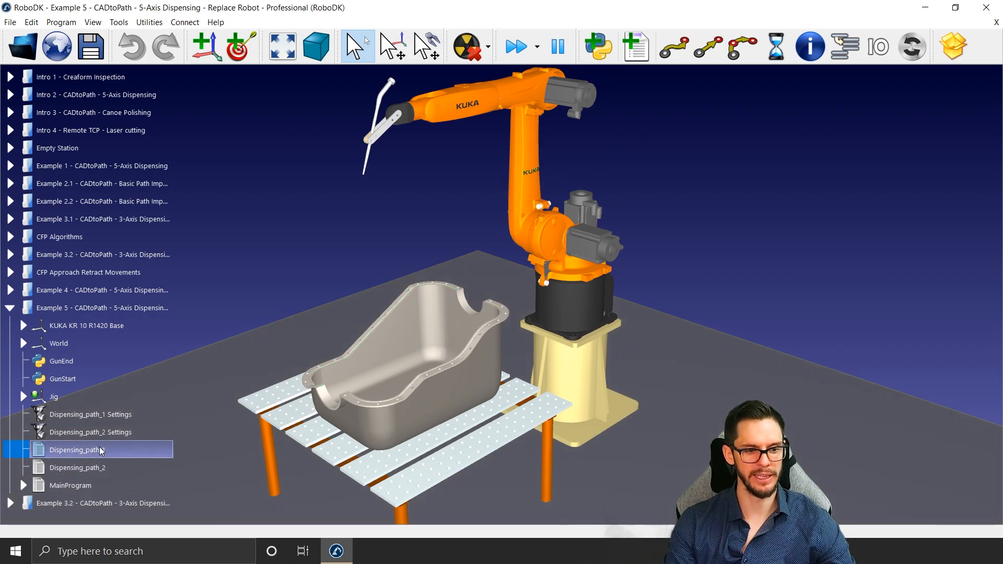
pyautogui.doubleClick(101, 450)
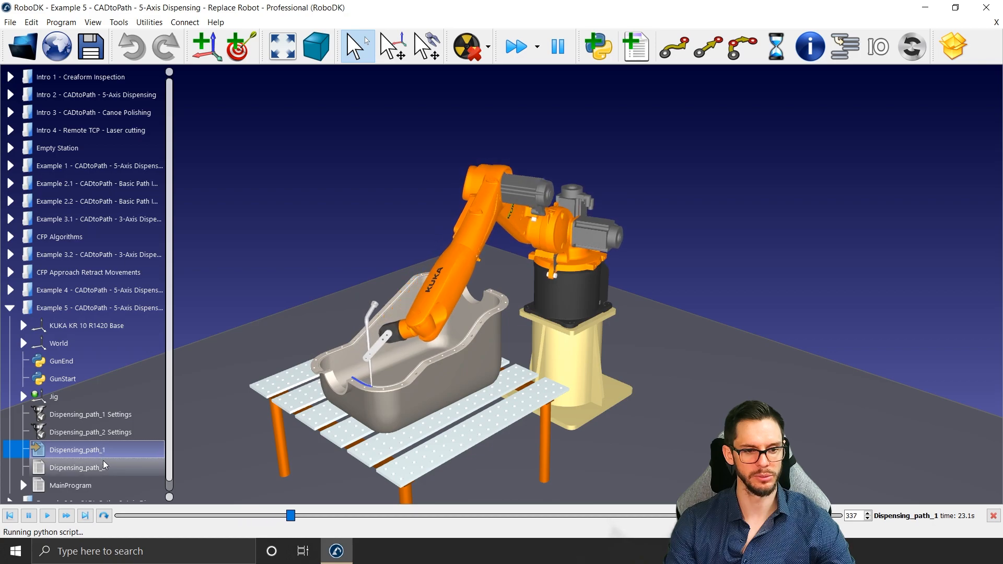
pyautogui.doubleClick(105, 466)
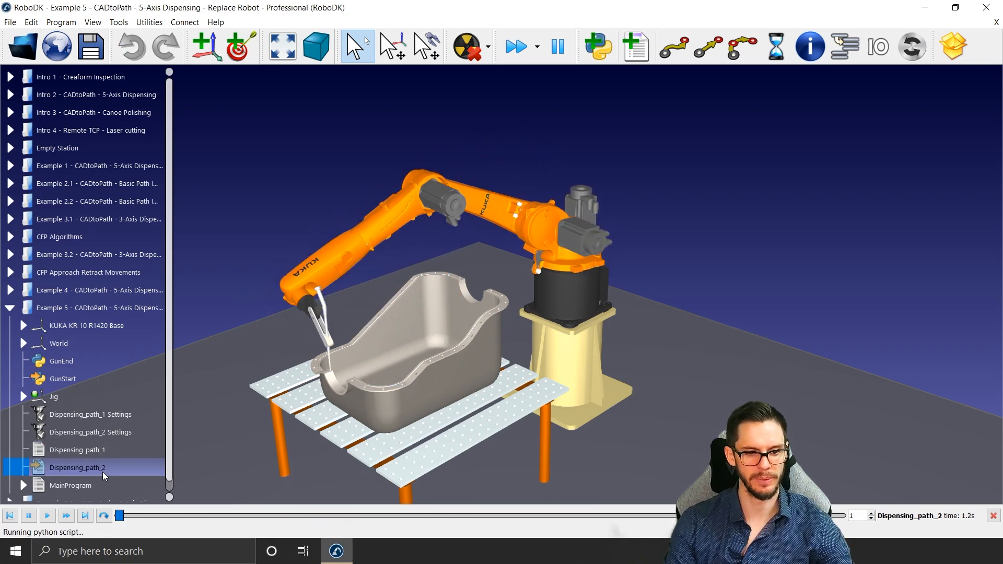
pyautogui.click(262, 290)
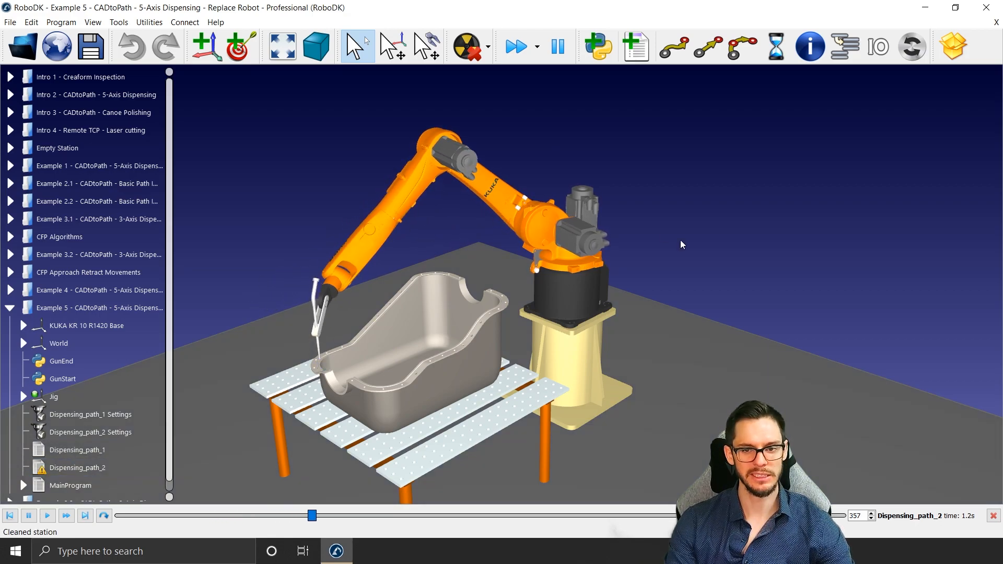
pyautogui.rightClick(537, 242)
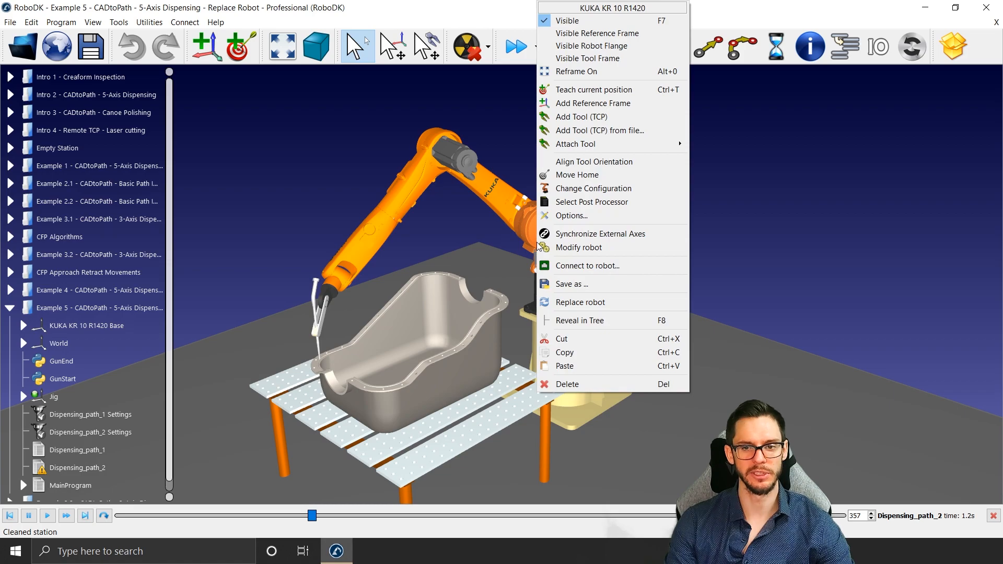
pyautogui.click(581, 301)
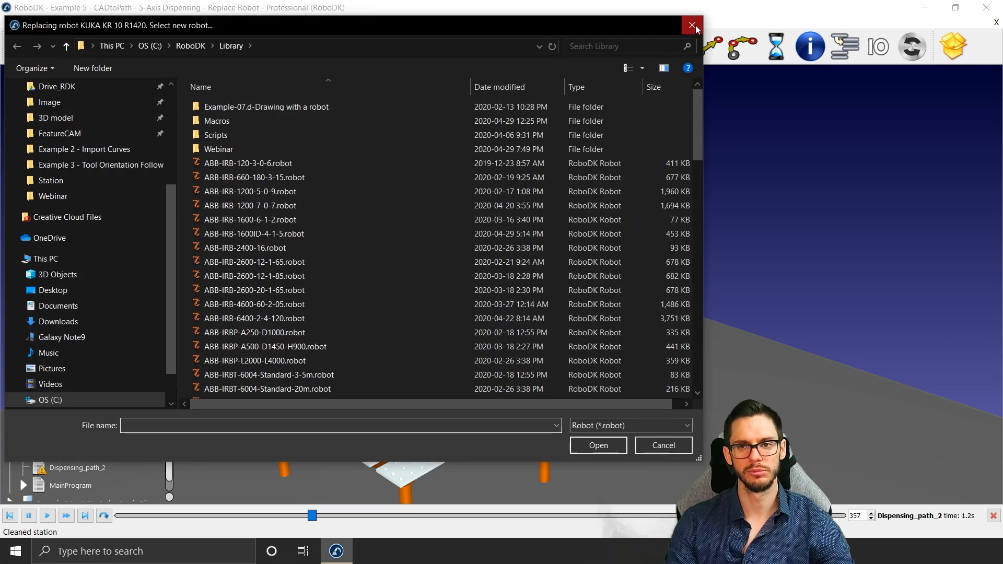
pyautogui.click(692, 25)
# Step: Replace the KUKA KR 10 R1420 robot with ABB-IRB-2600-12-1-65.robot from the library's Webinar folder
pyautogui.rightClick(575, 224)
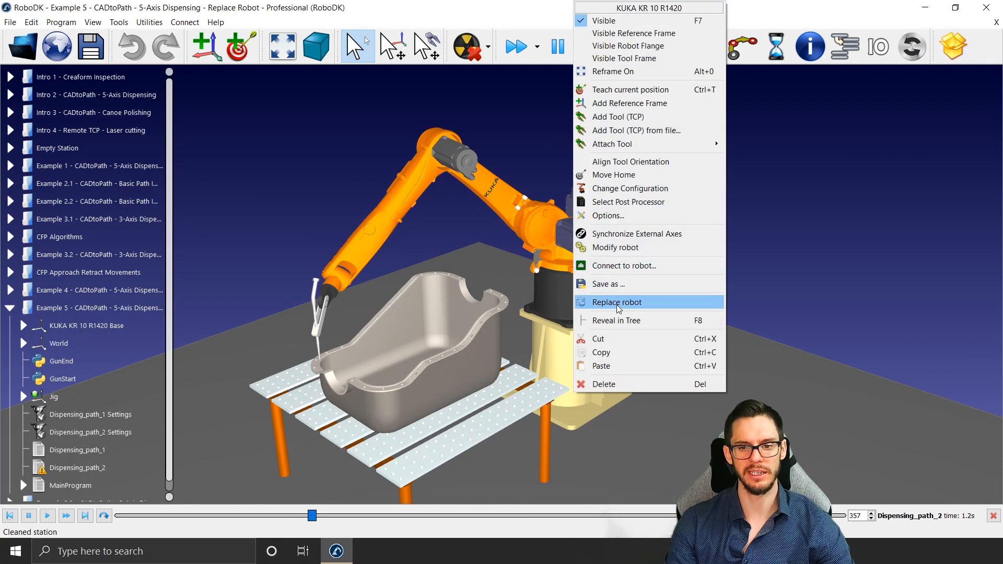
pyautogui.click(616, 303)
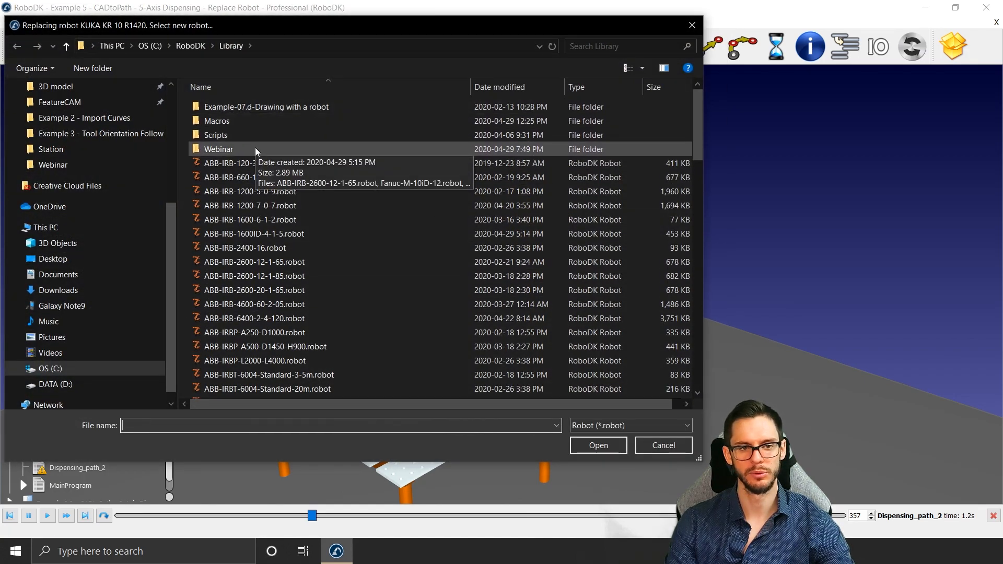
pyautogui.doubleClick(218, 149)
pyautogui.click(253, 149)
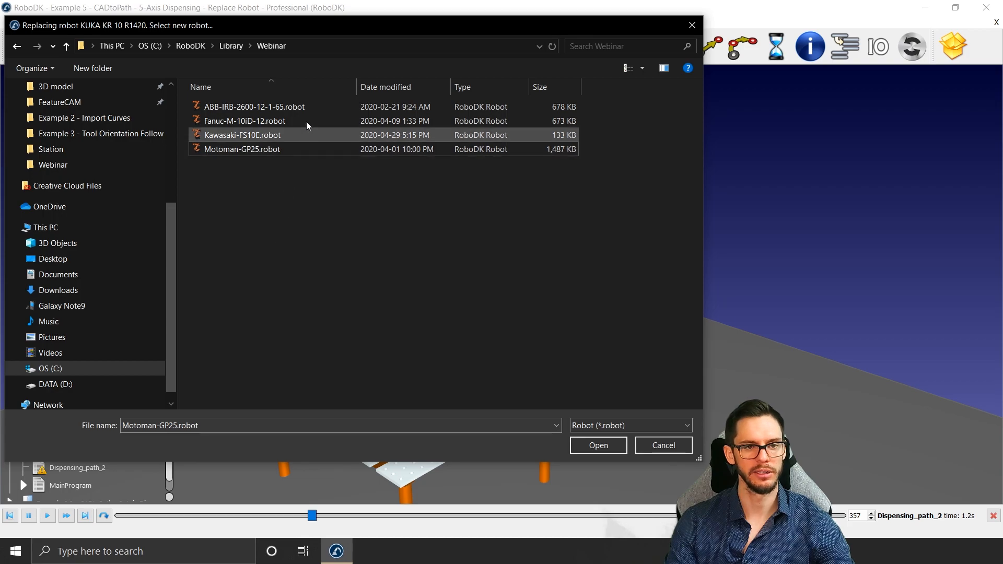
pyautogui.doubleClick(310, 104)
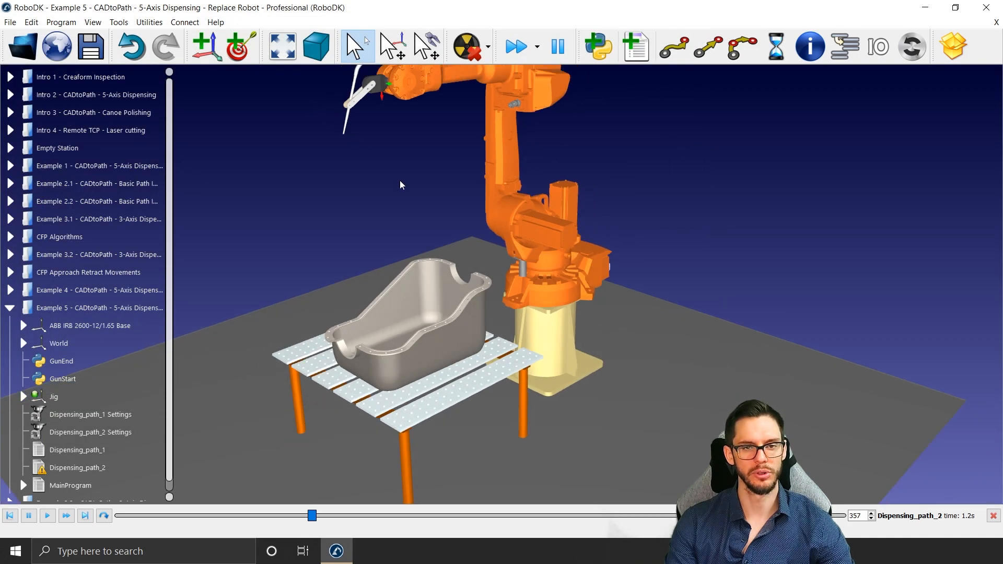
# Step: Update the programs of both Dispensing_path_1 Settings and Dispensing_path_2 Settings together for the ABB robot
pyautogui.scroll(-2, 400, 181)
pyautogui.moveTo(404, 172); pyautogui.dragTo(416, 247, button='middle')
pyautogui.click(102, 422)
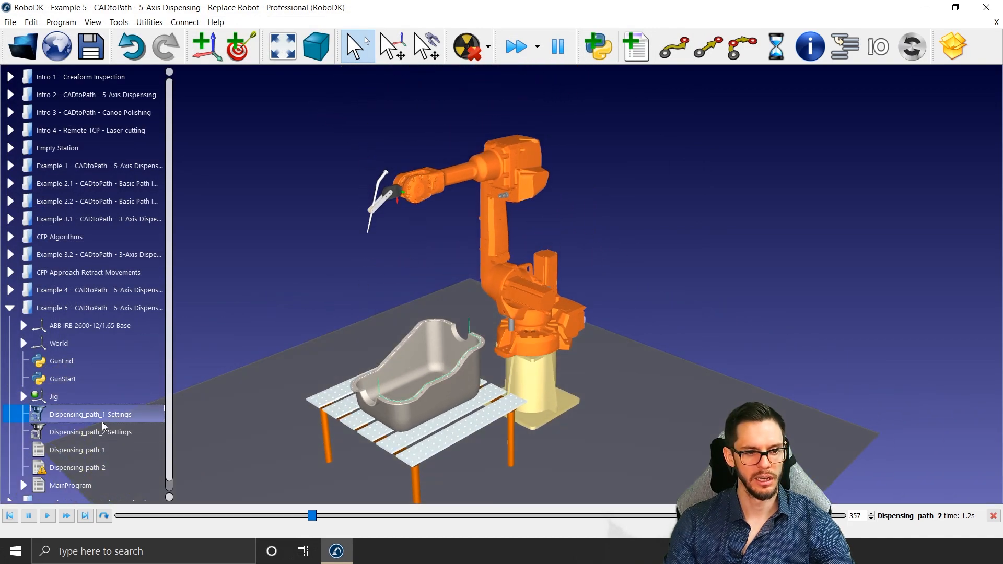
pyautogui.keyDown('shift'); pyautogui.click(104, 432); pyautogui.keyUp('shift')
pyautogui.rightClick(104, 432)
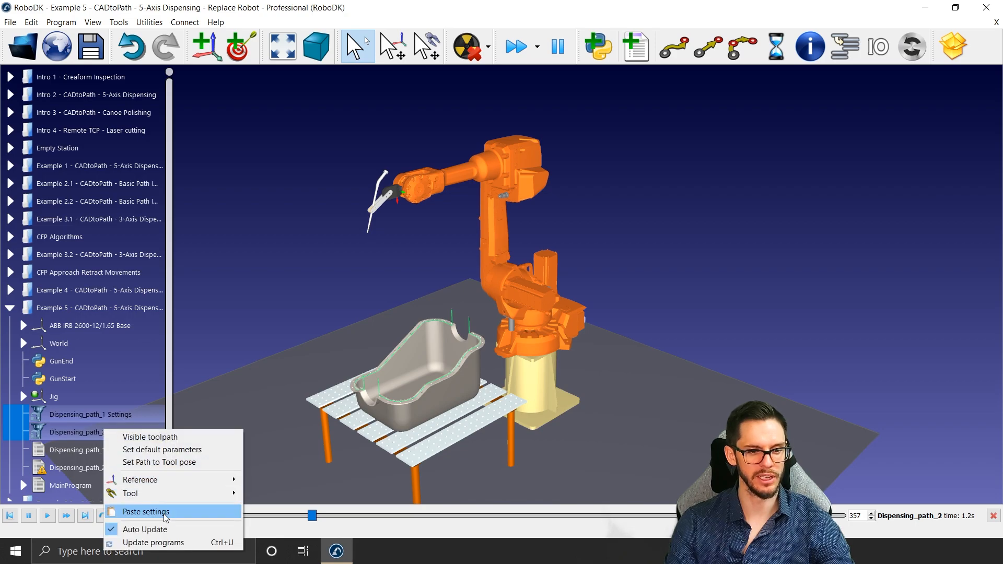
pyautogui.click(155, 541)
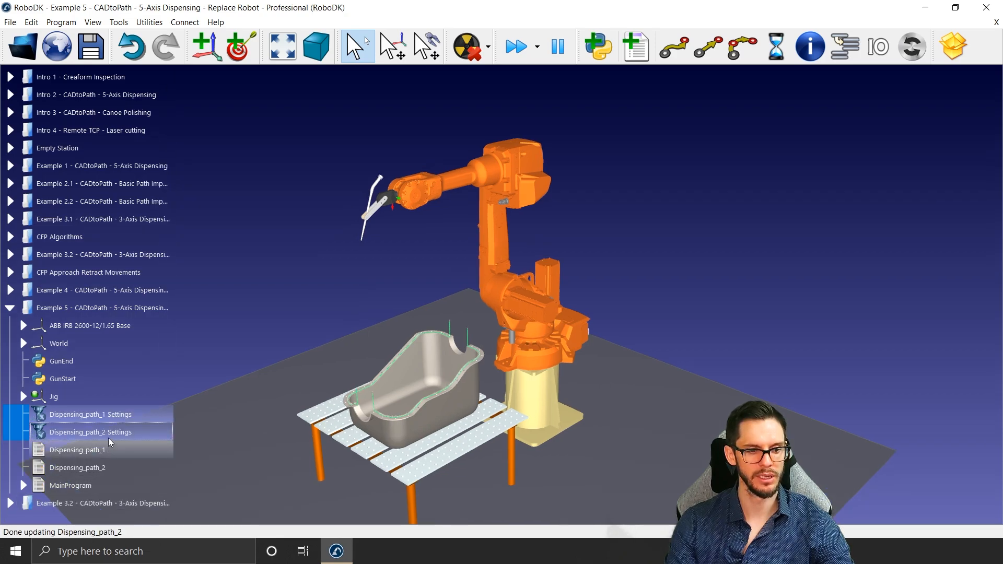
# Step: Run the Dispensing_path_2 program to preview the ABB robot's motion around the oil pan
pyautogui.doubleClick(104, 466)
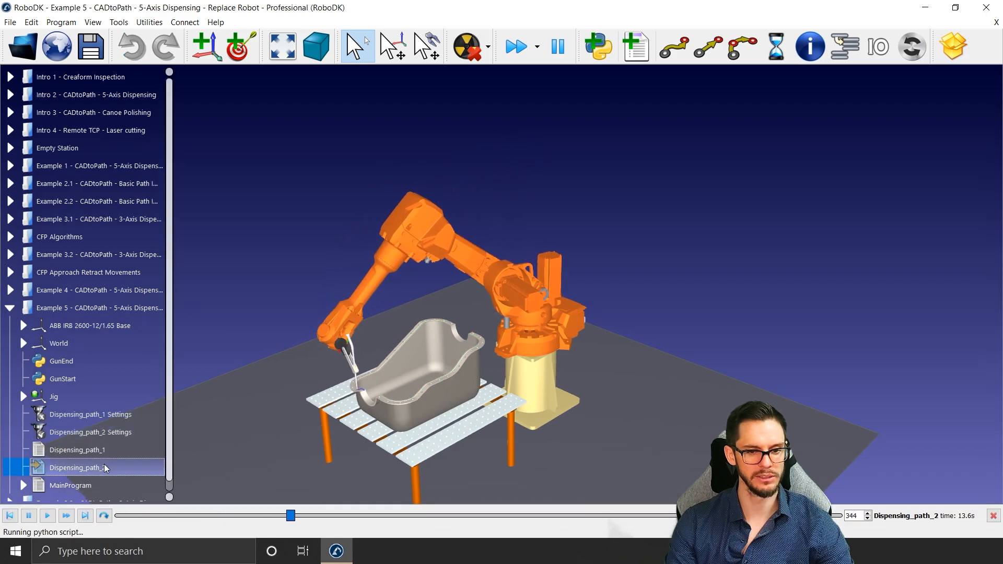
pyautogui.scroll(3, 368, 387)
pyautogui.scroll(-1, 369, 389)
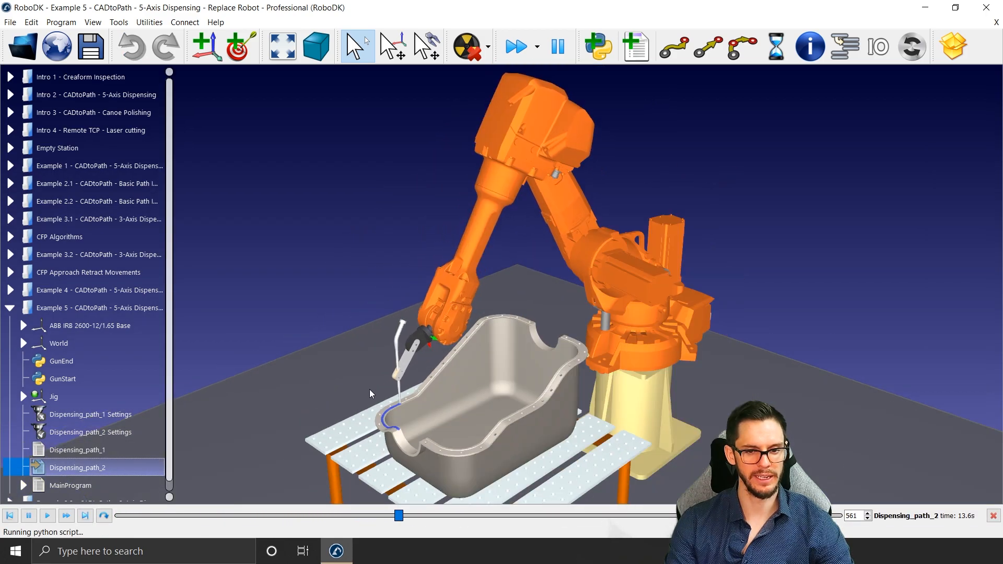
pyautogui.click(347, 293)
pyautogui.scroll(2, 300, 340)
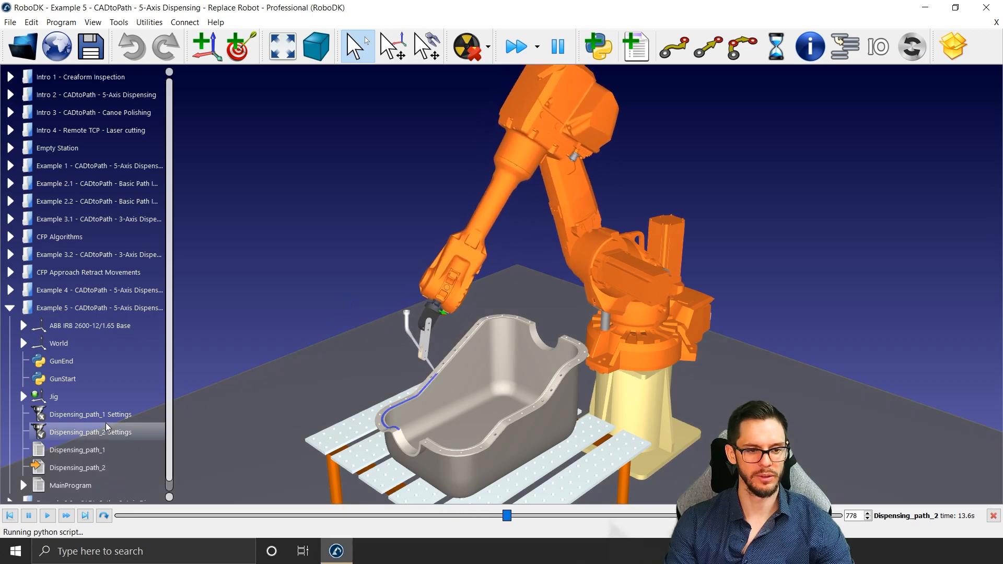
# Step: Open the Dispensing_path_1 curve follow settings, update the path for the ABB robot and simulate it
pyautogui.doubleClick(89, 414)
pyautogui.moveTo(572, 259); pyautogui.dragTo(754, 23)
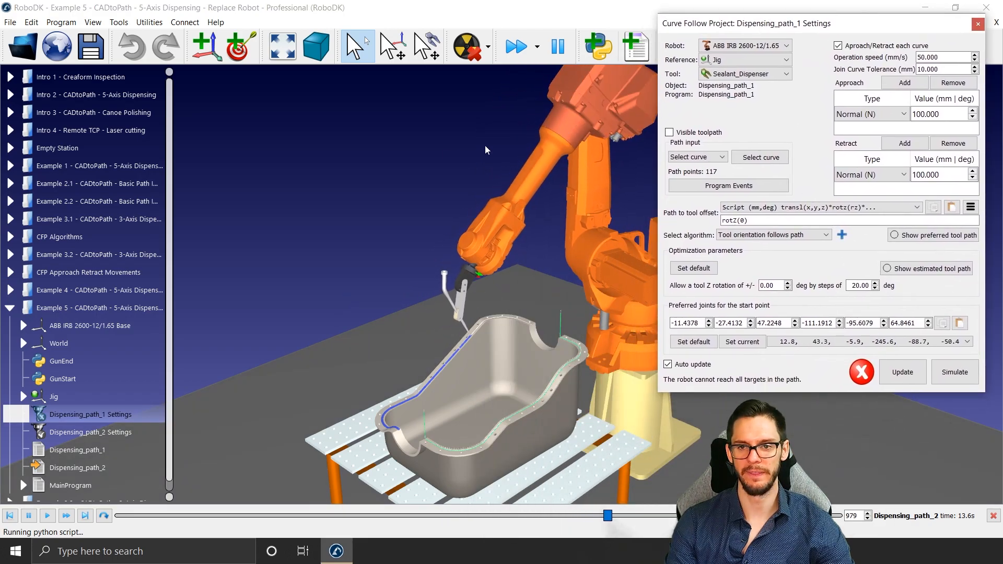
pyautogui.click(349, 235)
pyautogui.click(912, 375)
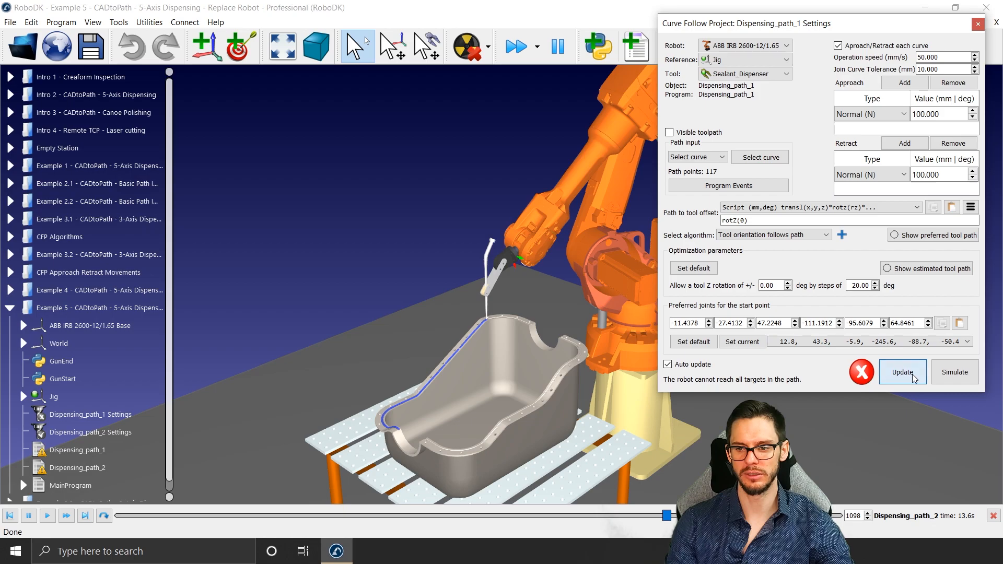
pyautogui.click(964, 373)
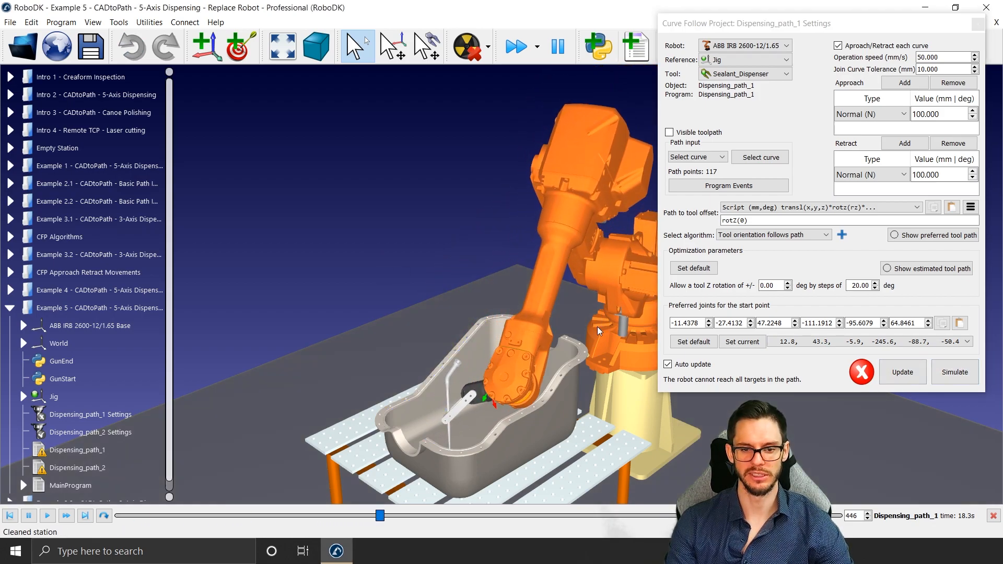
pyautogui.click(953, 372)
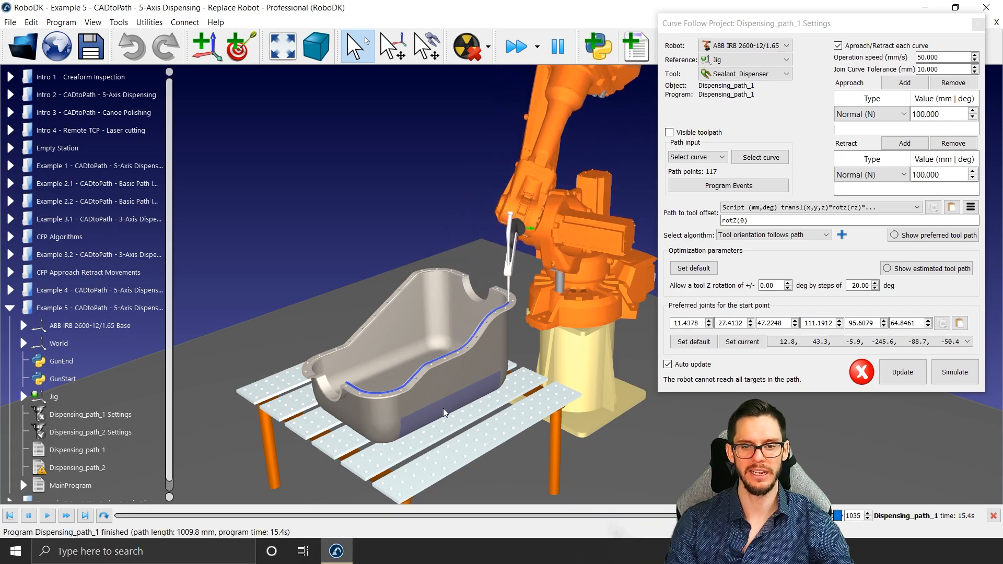
pyautogui.scroll(3, 422, 335)
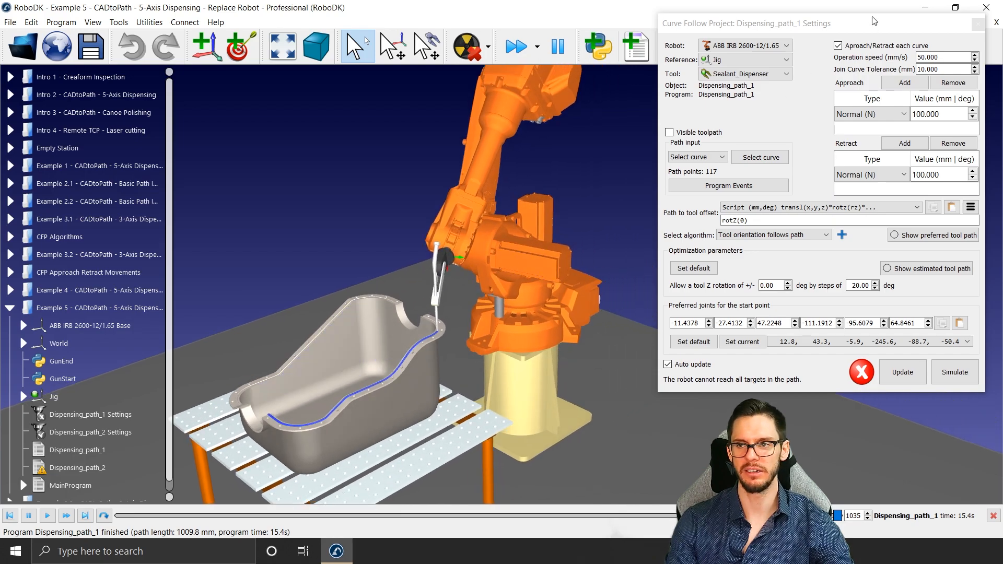
# Step: Open the ABB IRB 2600-12/1.65 robot panel alongside the Dispensing_path_1 settings to check its joint axes
pyautogui.moveTo(870, 20); pyautogui.dragTo(257, 15)
pyautogui.doubleClick(493, 110)
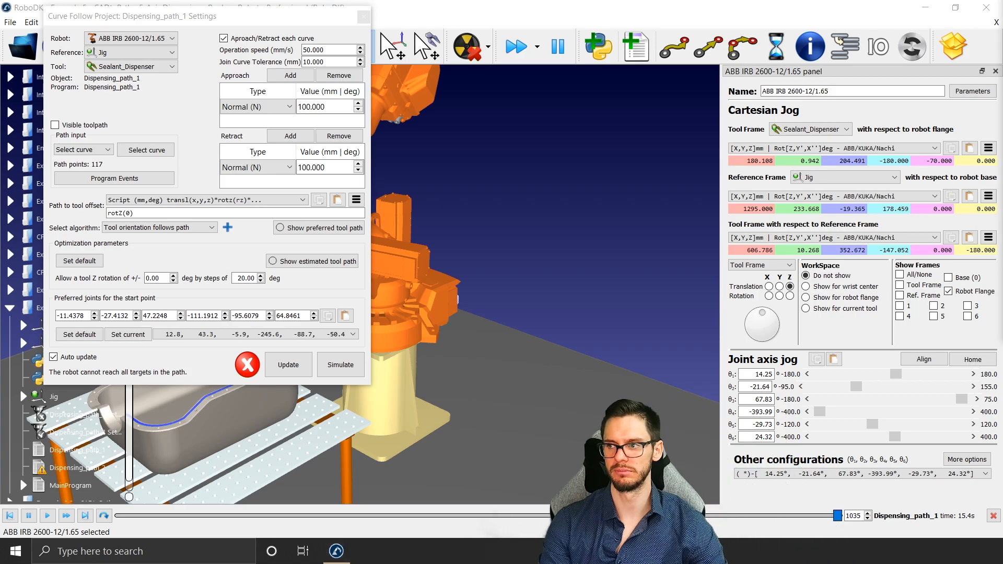
pyautogui.moveTo(444, 308); pyautogui.dragTo(718, 309, button='middle')
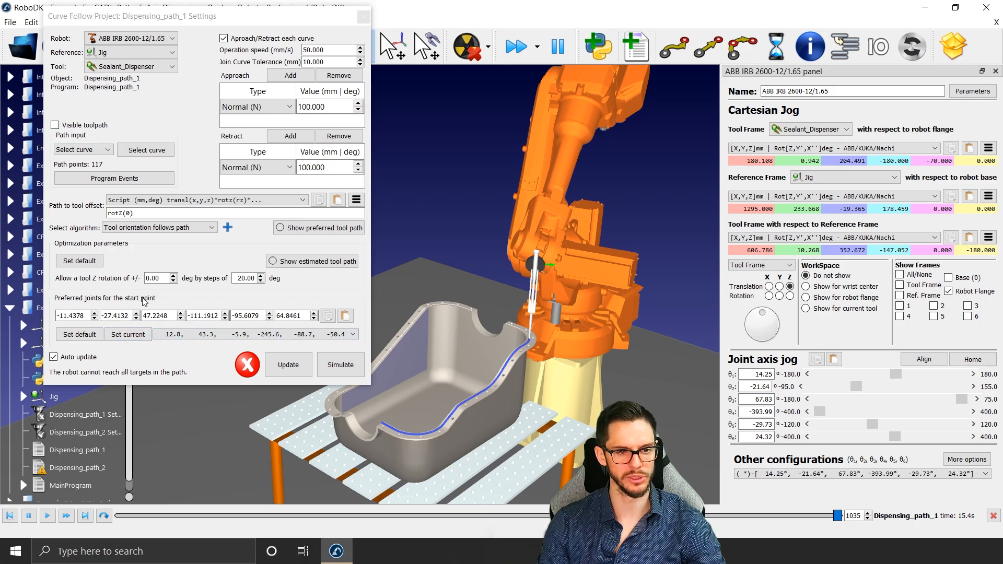
# Step: Set Dispensing_path_1's preferred start joints to the 12.8, 43.3, -5.9, 114.4, -88.7, -50.4 configuration and update the path
pyautogui.click(213, 335)
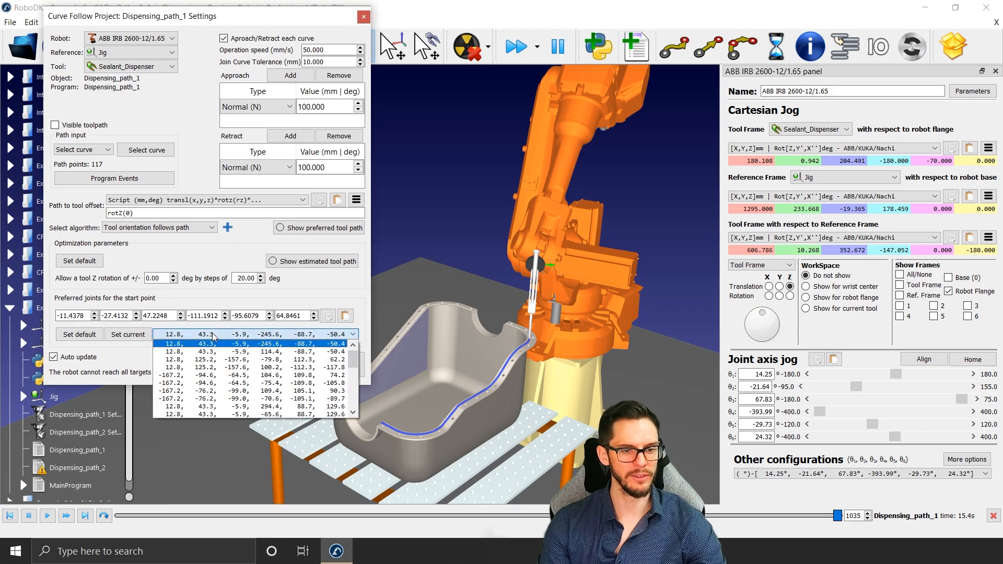
pyautogui.click(213, 335)
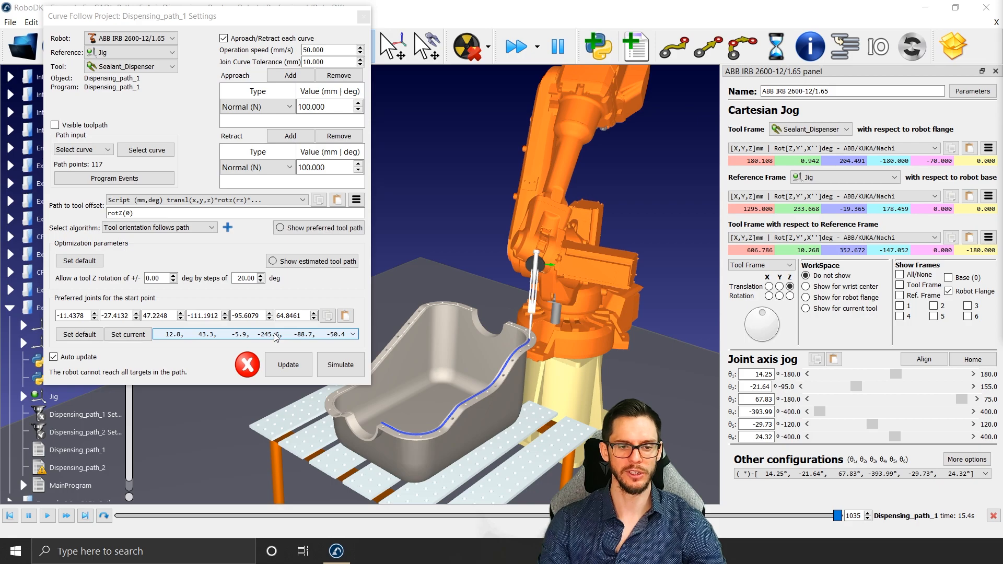
pyautogui.scroll(-1, 275, 337)
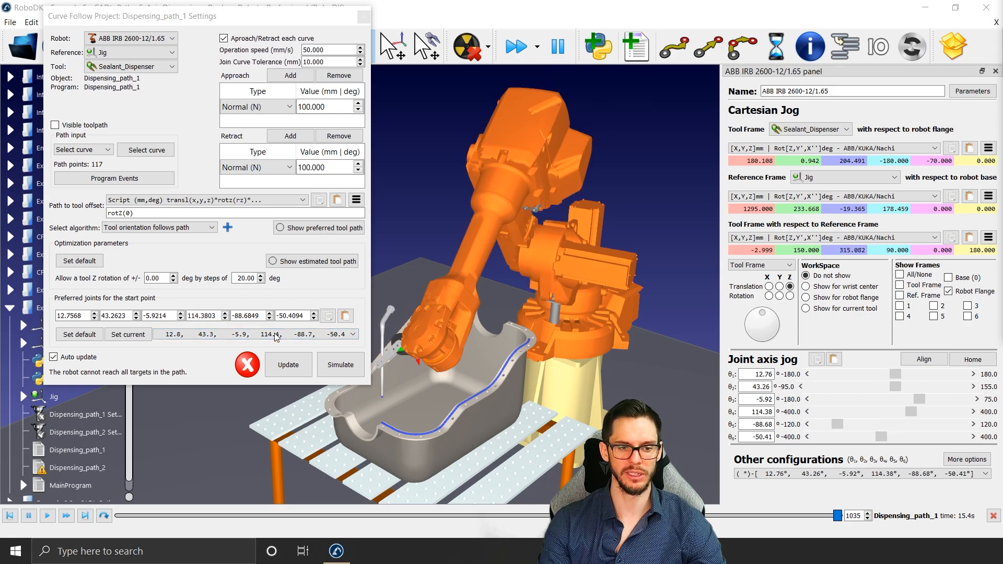
pyautogui.scroll(-1, 275, 337)
pyautogui.scroll(-4, 275, 337)
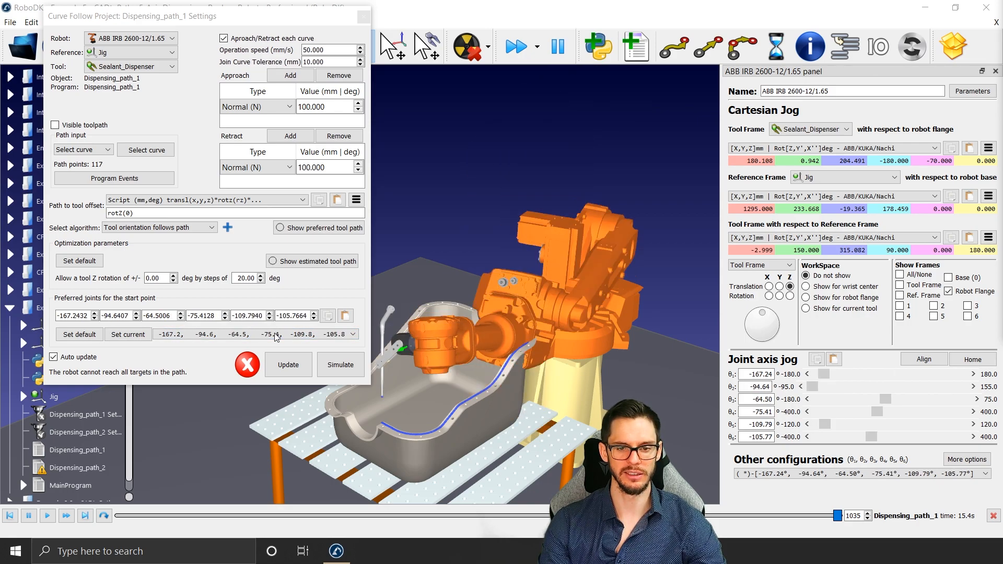
pyautogui.scroll(-3, 275, 337)
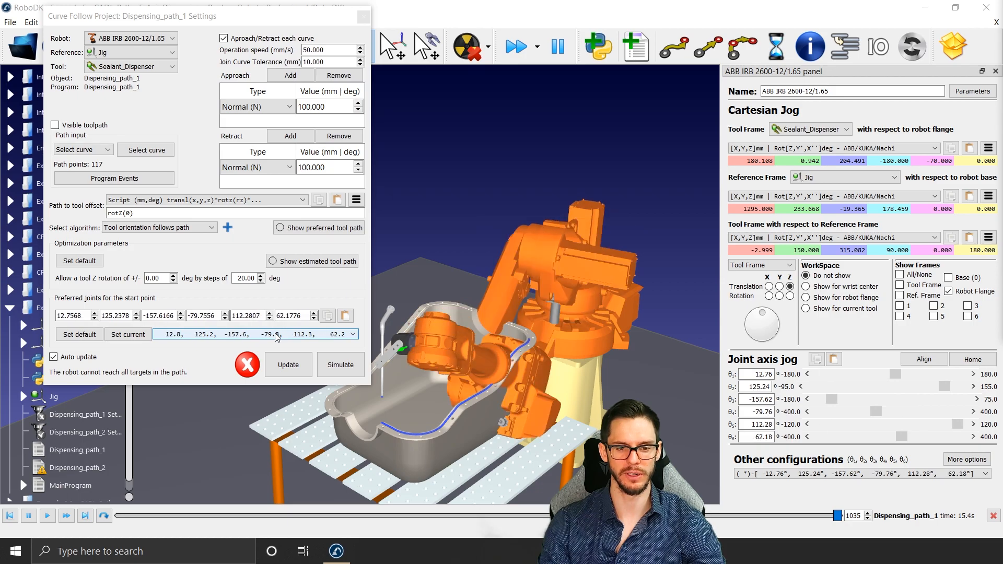
pyautogui.click(286, 359)
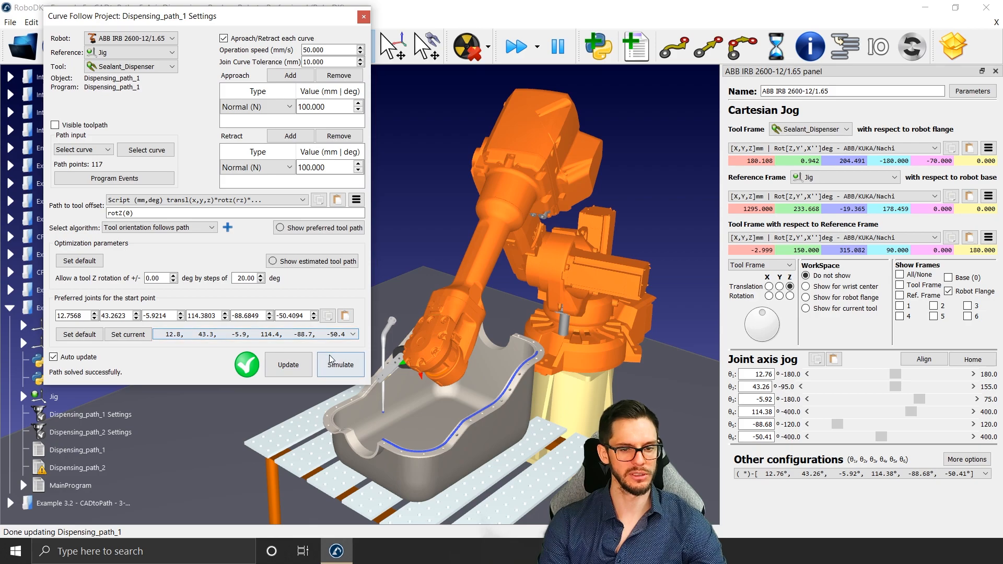
# Step: Simulate Dispensing_path_1 and advance its playback to near the end of the path
pyautogui.click(339, 367)
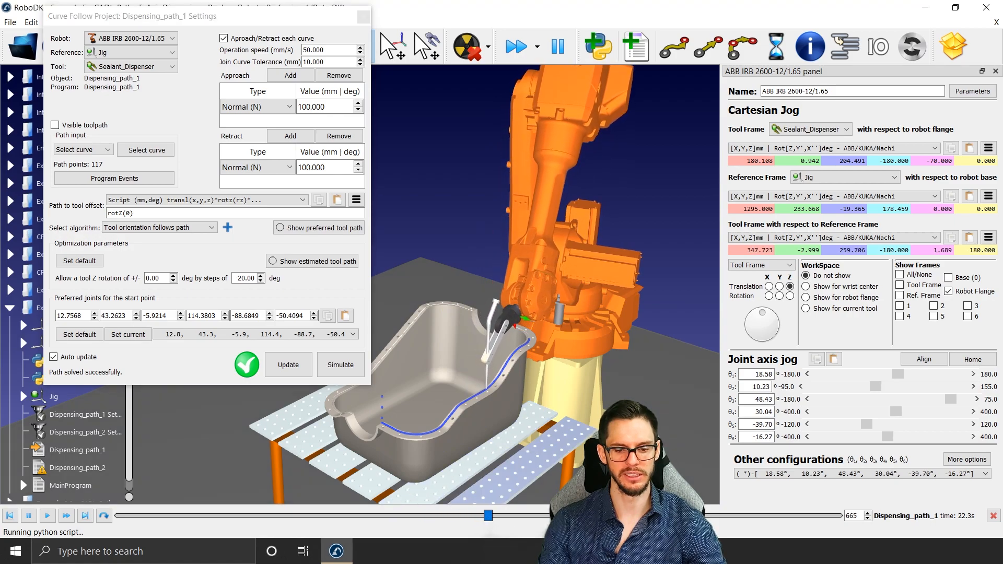
pyautogui.click(506, 516)
pyautogui.moveTo(511, 517); pyautogui.dragTo(782, 493)
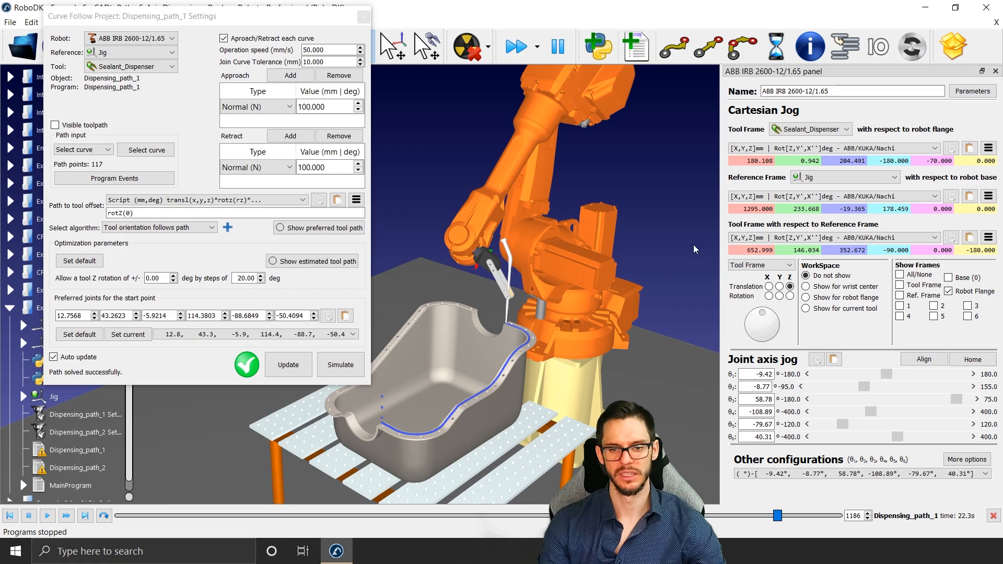
pyautogui.press('Escape')
# Step: Close the Dispensing_path_1 settings and the ABB robot panel
pyautogui.click(364, 17)
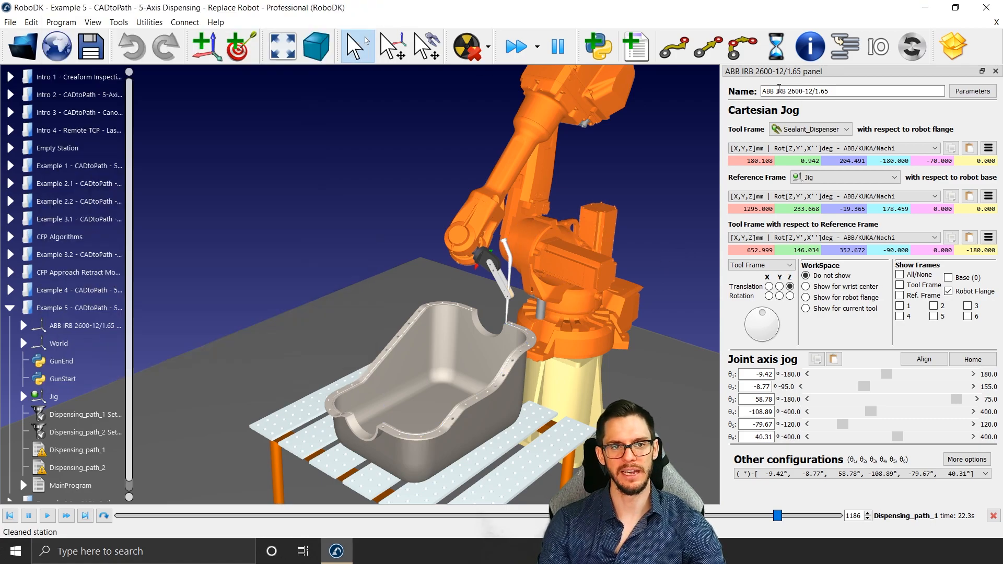
pyautogui.click(995, 71)
pyautogui.moveTo(466, 207); pyautogui.dragTo(344, 213, button='middle')
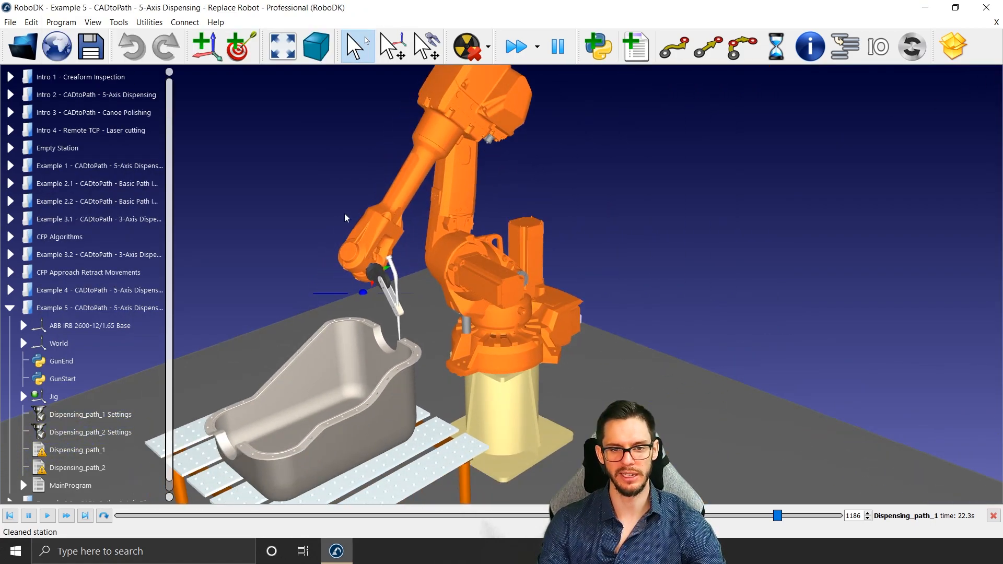
pyautogui.moveTo(347, 212)
pyautogui.mouseDown(button='right')
pyautogui.moveTo(364, 209)
pyautogui.moveTo(357, 224)
pyautogui.mouseUp(button='right')
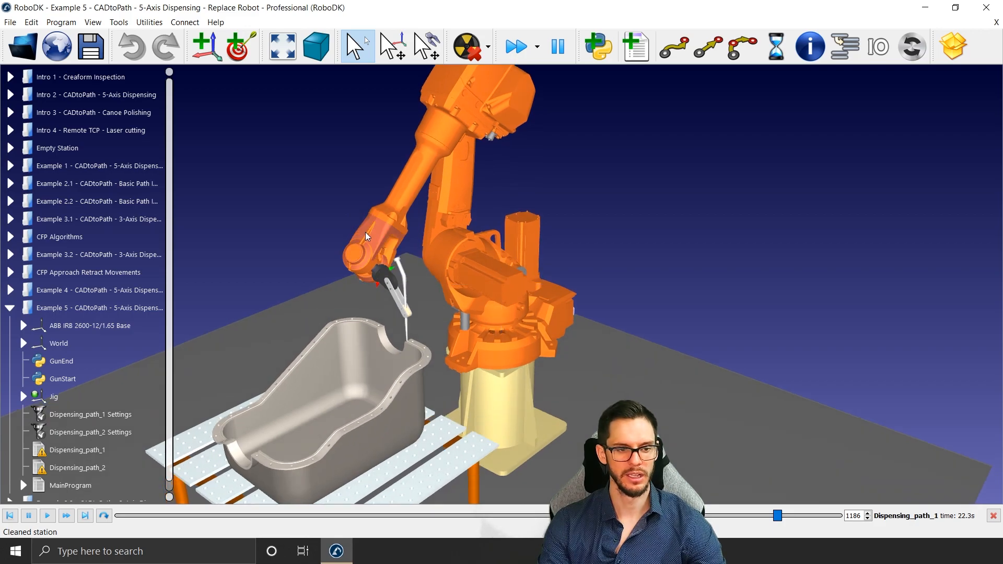
# Step: Generate the ABB robot program Dispensing_path_1.mod, view it in the program editor and close the editor
pyautogui.rightClick(93, 452)
pyautogui.click(173, 301)
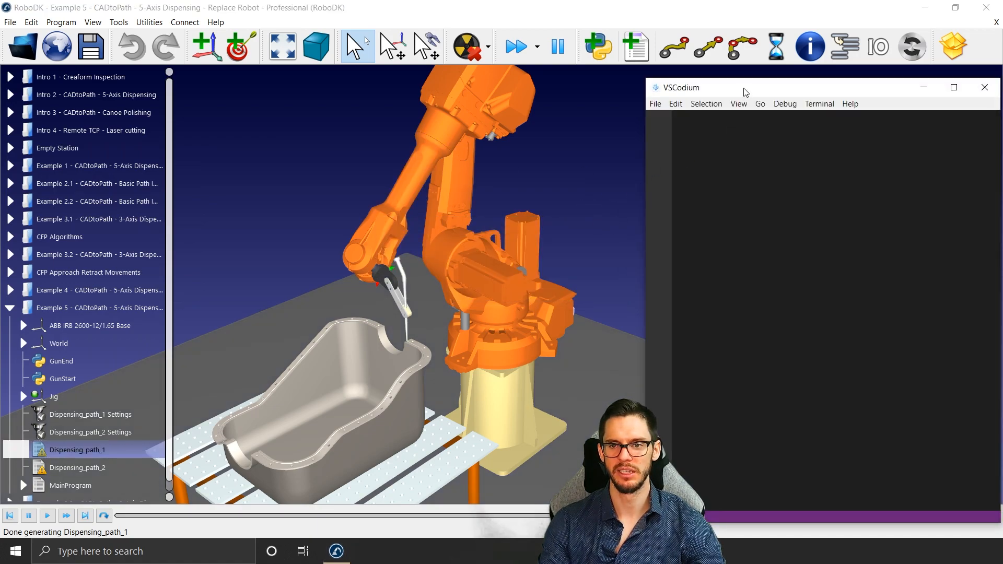
pyautogui.click(744, 90)
pyautogui.click(651, 183)
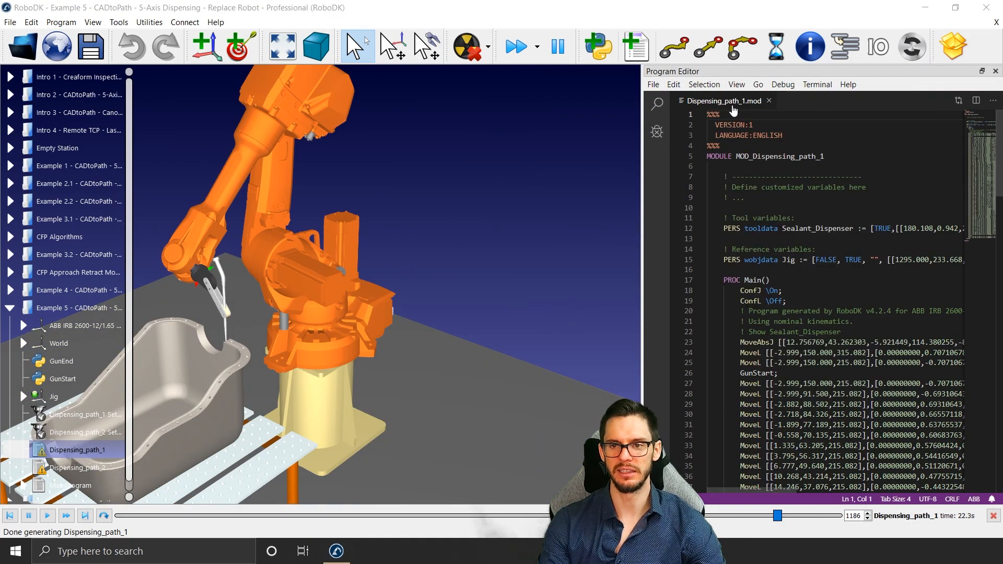
pyautogui.click(995, 71)
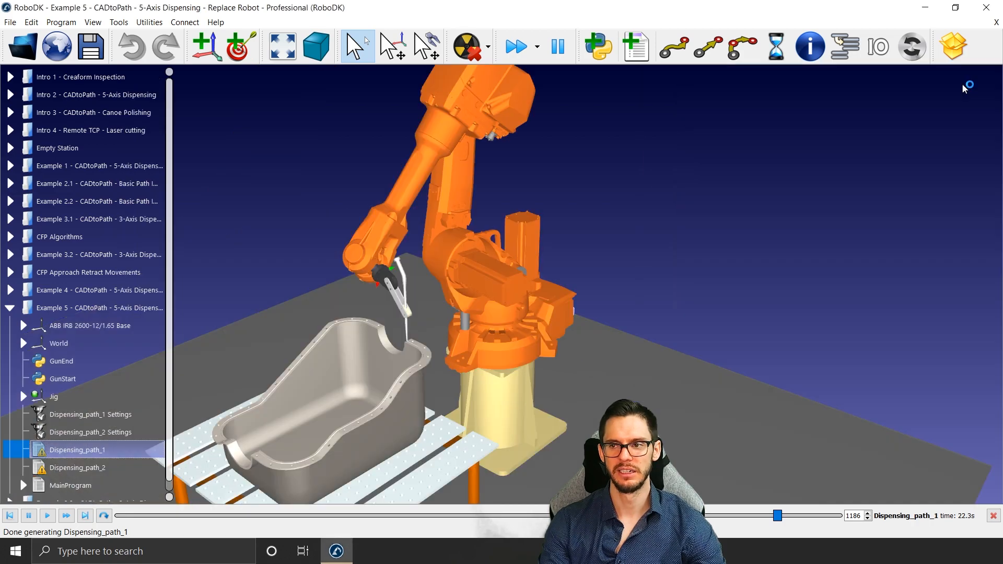
# Step: Replace the ABB IRB 2600-12/1.65 with the Kawasaki-FS10E.robot file from the Webinar library folder
pyautogui.rightClick(458, 230)
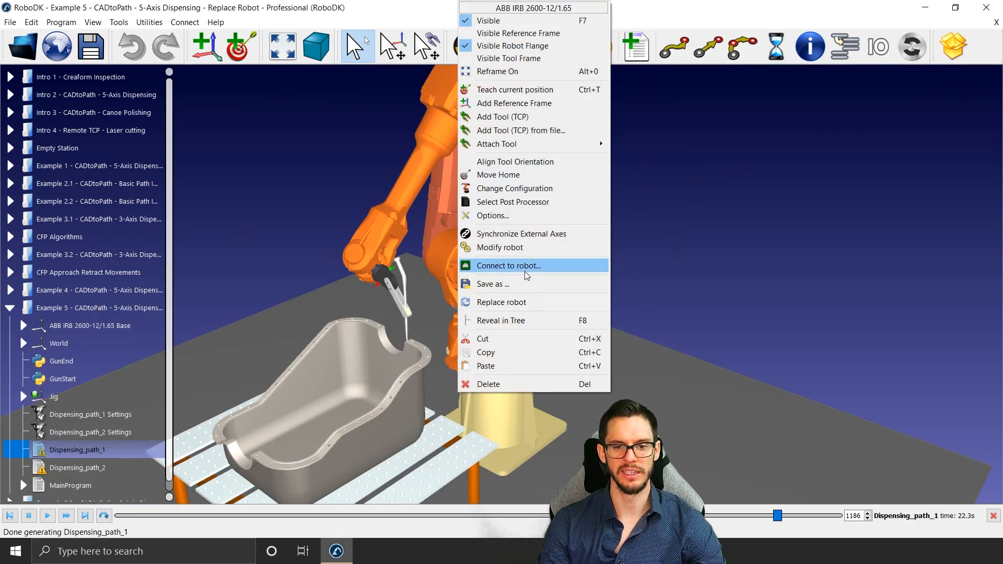
pyautogui.click(520, 302)
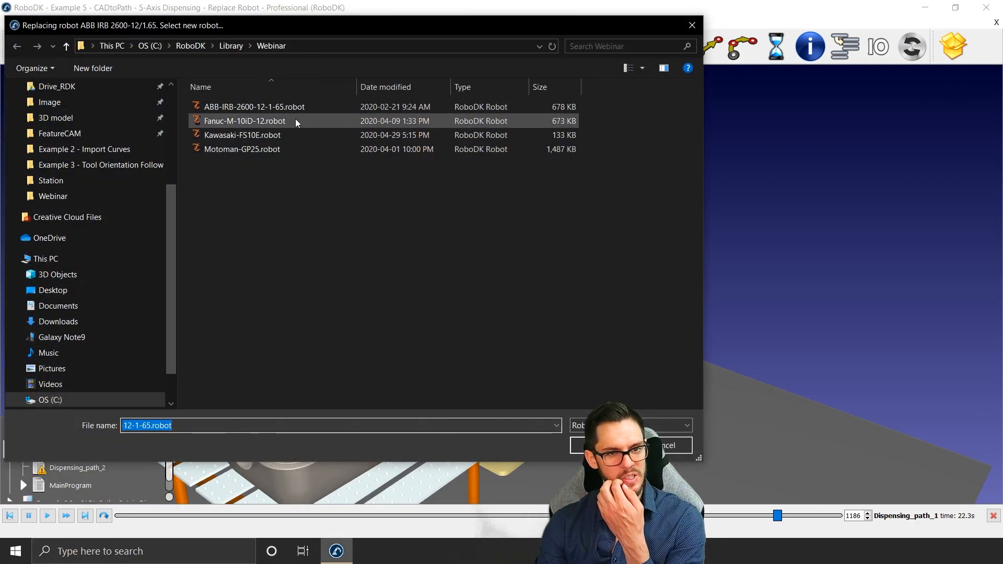
pyautogui.doubleClick(290, 132)
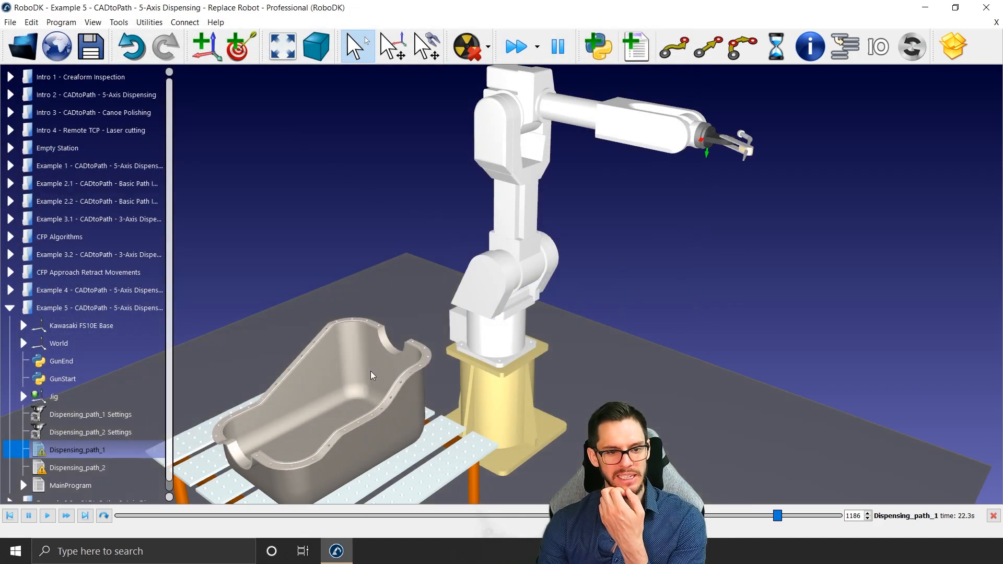
# Step: Update the programs of Dispensing_path_1 and Dispensing_path_2 together for the Kawasaki robot
pyautogui.click(111, 414)
pyautogui.keyDown('shift'); pyautogui.click(109, 424); pyautogui.keyUp('shift')
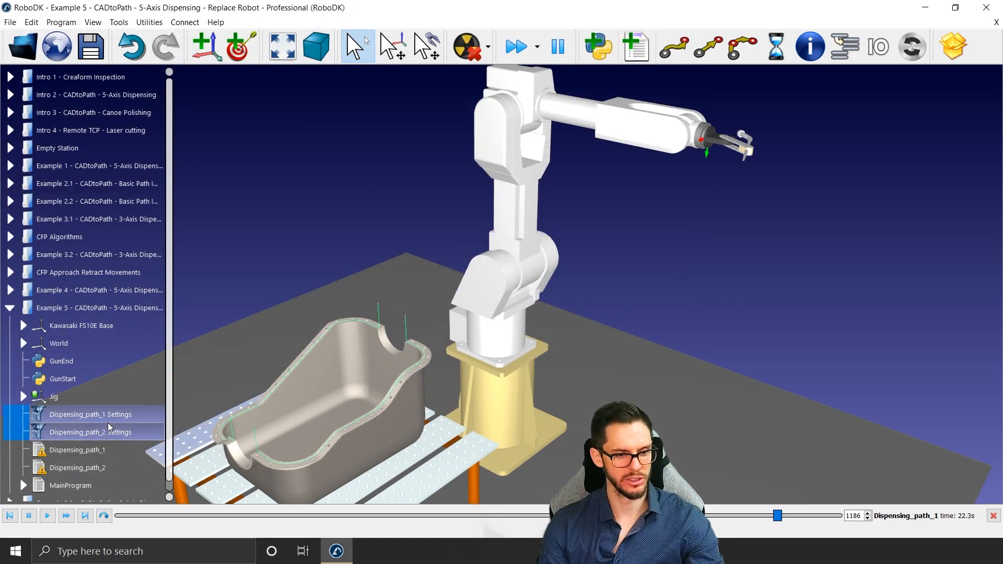
pyautogui.rightClick(107, 423)
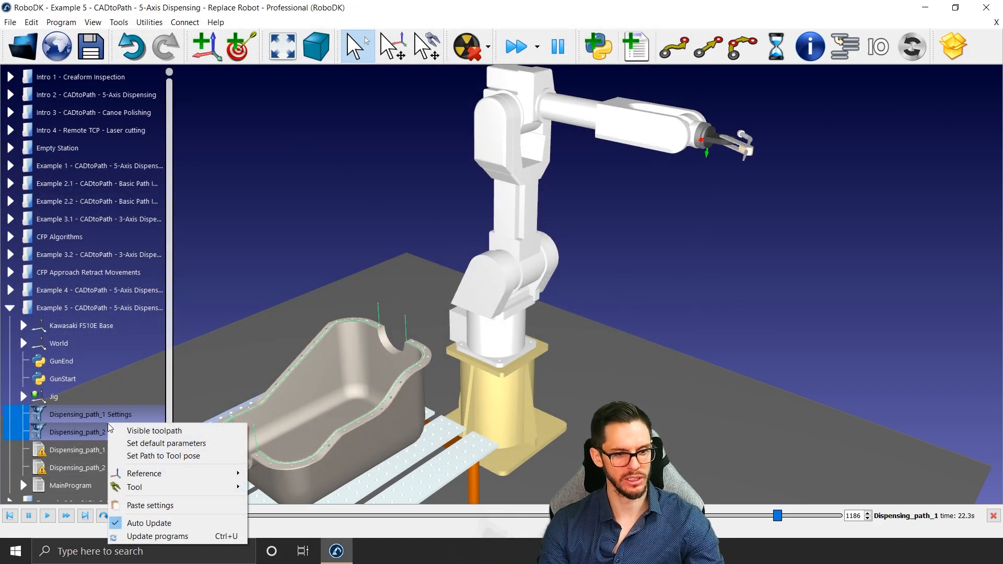
pyautogui.click(165, 536)
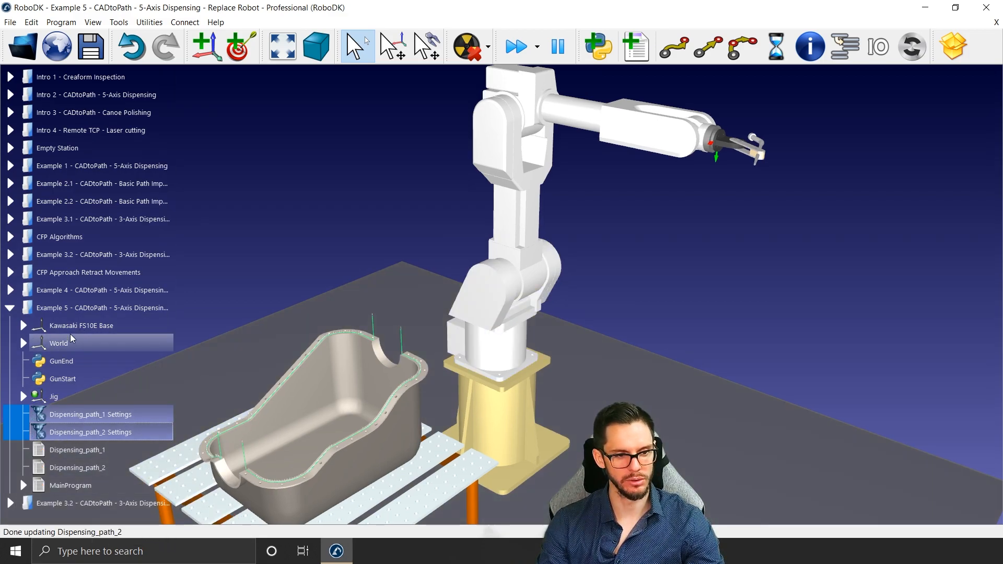
# Step: Rotate the Kawasaki FS10E Base frame about Z to -180 degrees and close its frame details
pyautogui.doubleClick(97, 326)
pyautogui.scroll(-7, 964, 151)
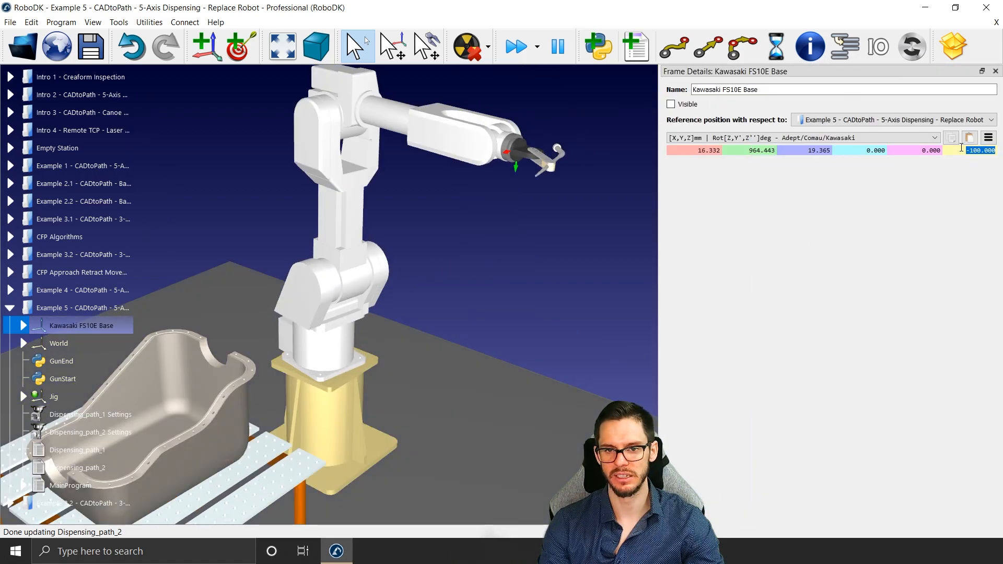
pyautogui.scroll(-3, 967, 155)
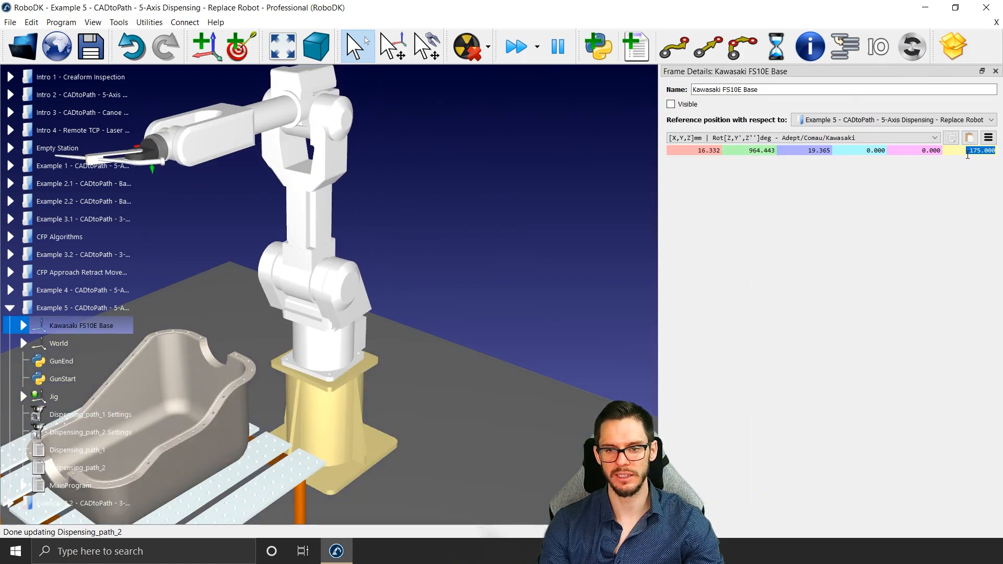
pyautogui.scroll(-1, 967, 155)
pyautogui.click(995, 71)
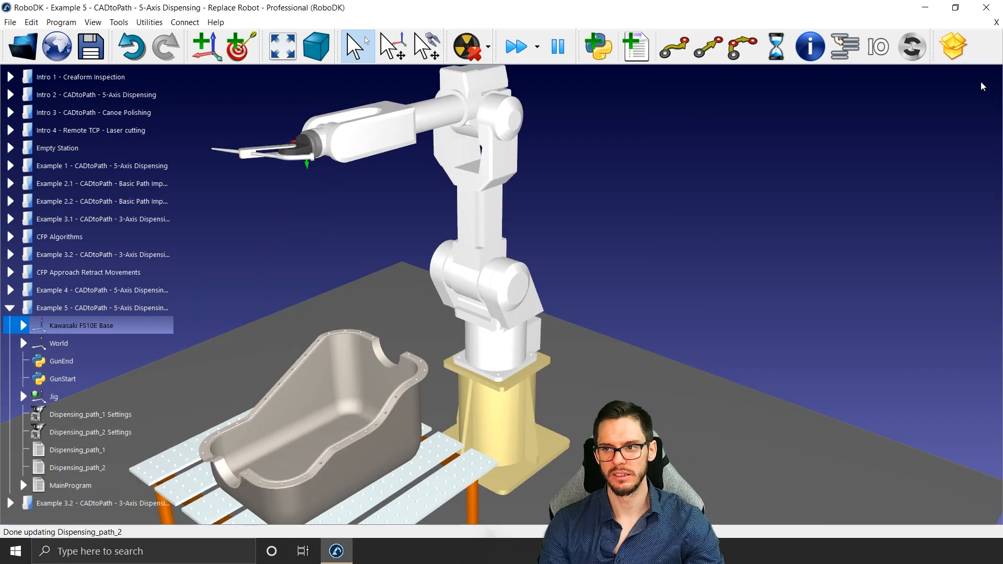
# Step: Update both dispensing path programs together for the Kawasaki robot's rotated base
pyautogui.click(123, 432)
pyautogui.keyDown('shift'); pyautogui.click(120, 414); pyautogui.keyUp('shift')
pyautogui.rightClick(120, 414)
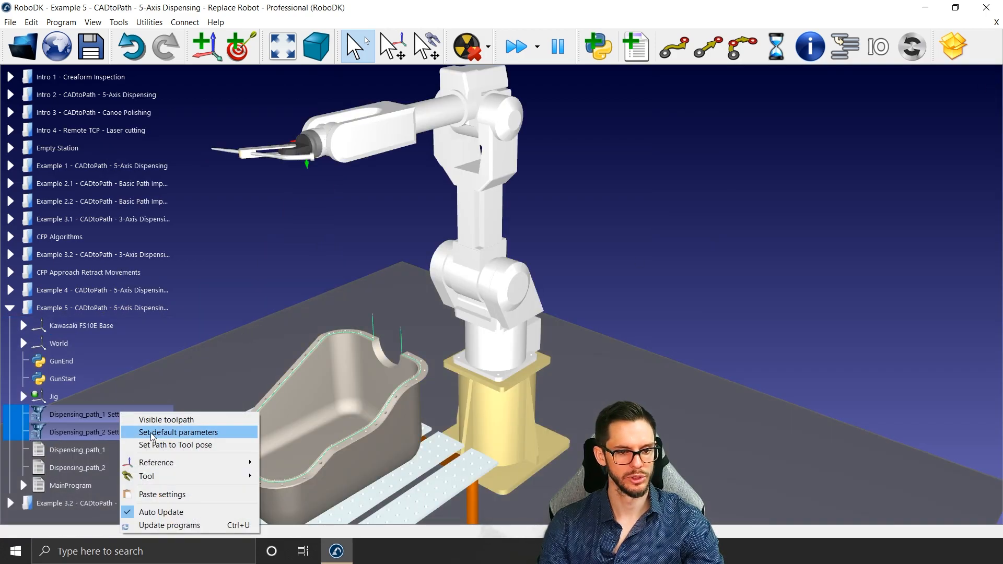
pyautogui.click(170, 522)
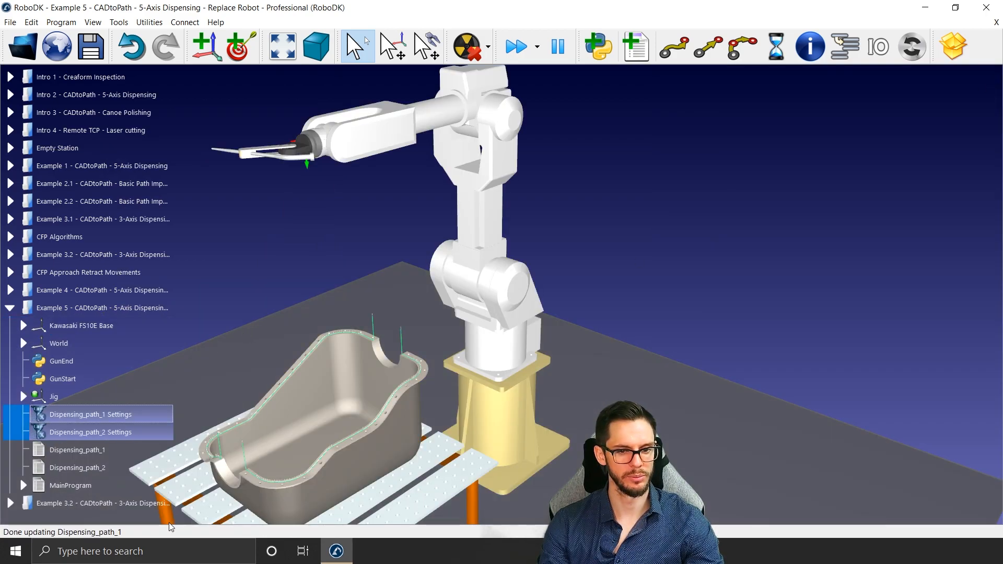
# Step: Open the Dispensing_path_1 settings, simulate the path and advance the playback to its end
pyautogui.doubleClick(86, 415)
pyautogui.moveTo(739, 123); pyautogui.dragTo(852, 103)
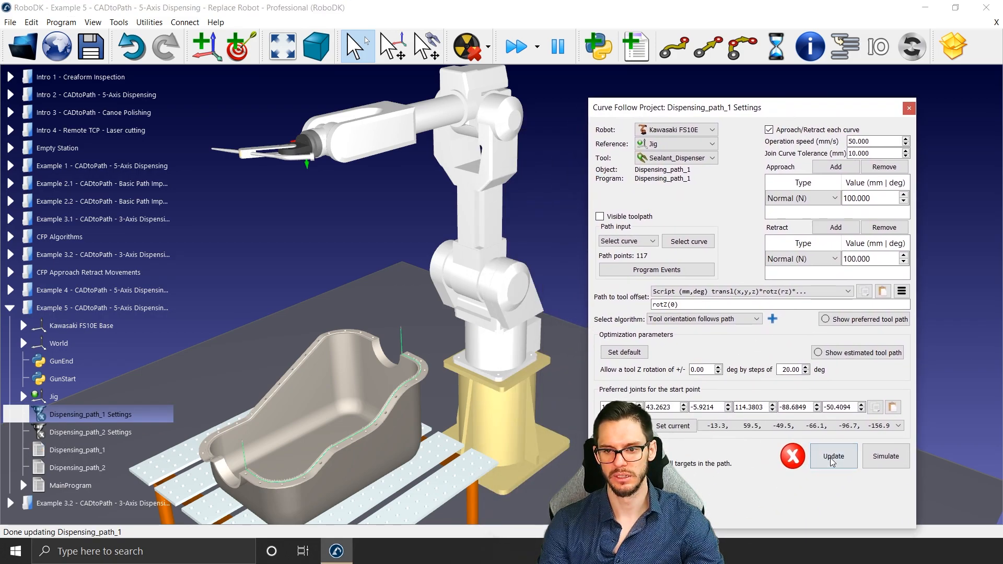
pyautogui.click(885, 456)
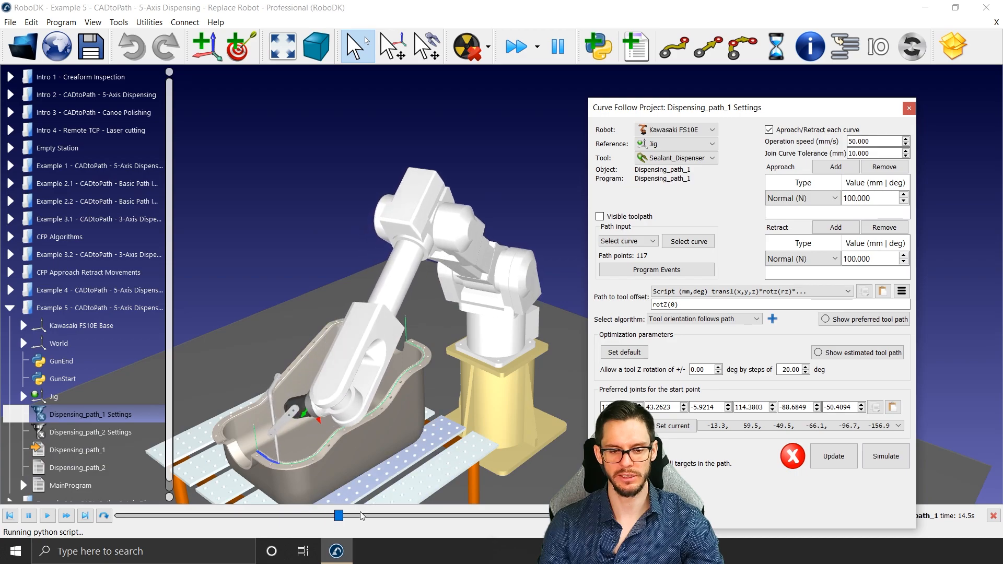
pyautogui.moveTo(705, 107); pyautogui.dragTo(610, 19)
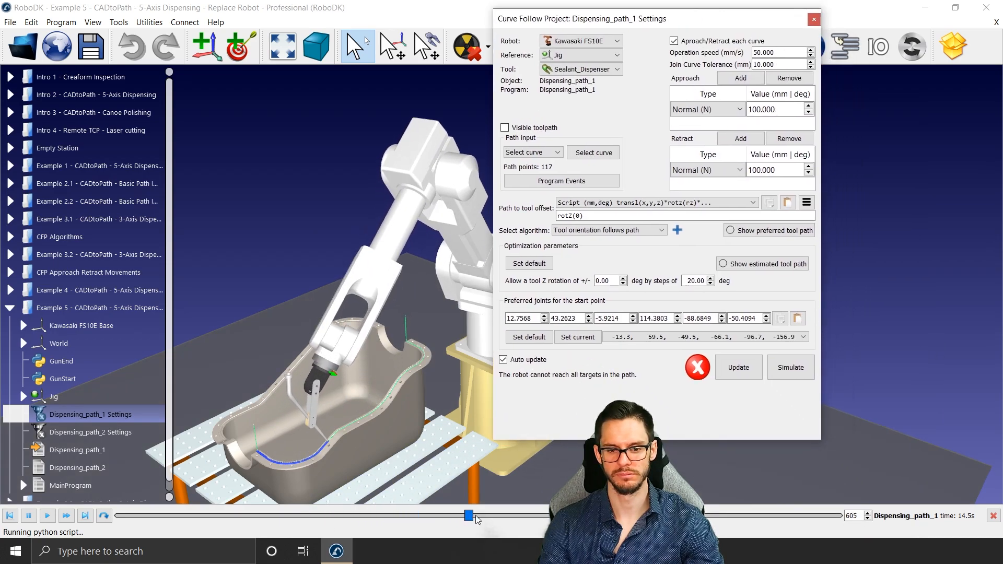
pyautogui.moveTo(489, 516); pyautogui.dragTo(908, 479)
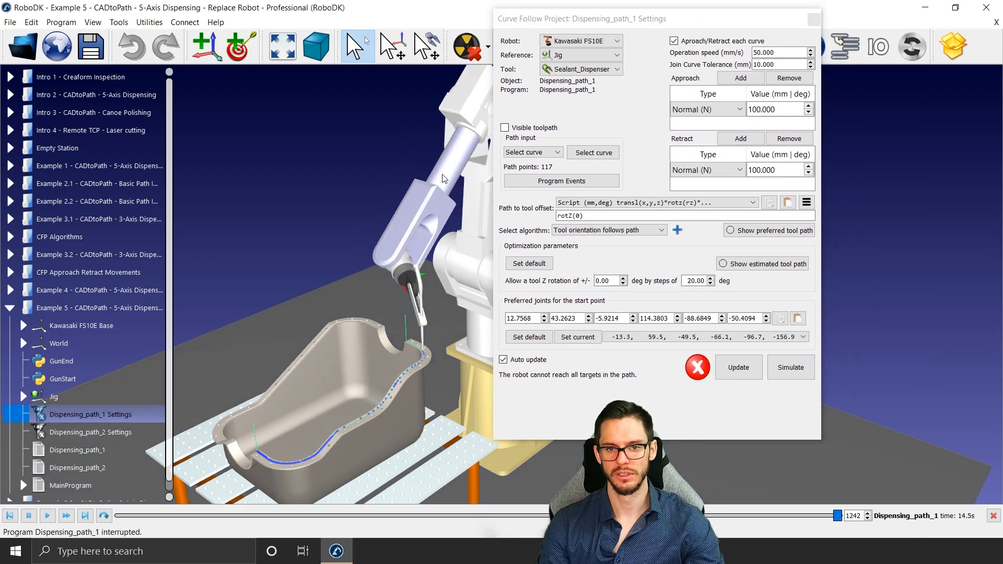
# Step: Set Dispensing_path_1's preferred start joints to the -13.3, 59.5, -49.5, 113.9, 96.7, 23.1 configuration and update the path
pyautogui.doubleClick(450, 207)
pyautogui.moveTo(731, 24); pyautogui.dragTo(636, 25)
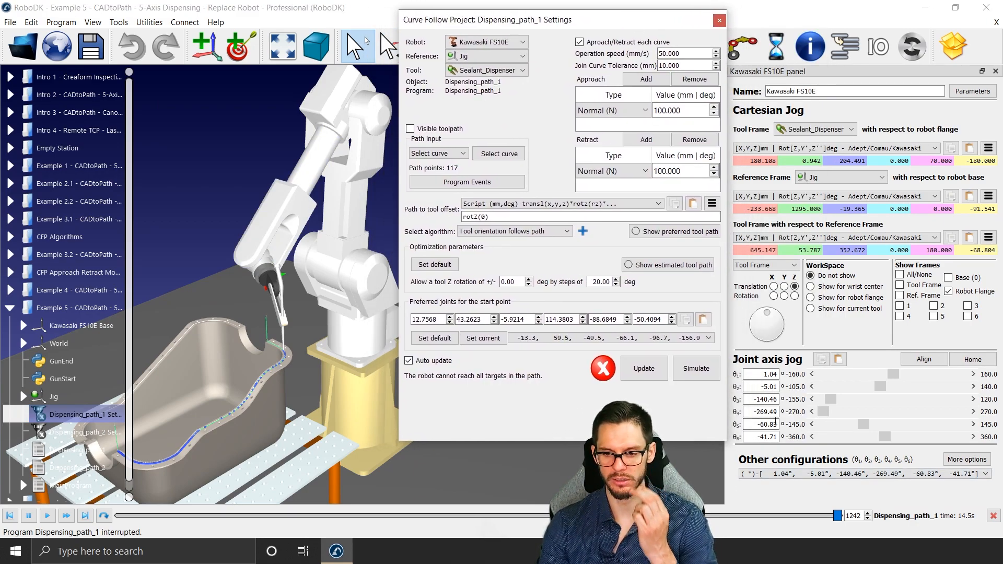
pyautogui.scroll(-1, 660, 344)
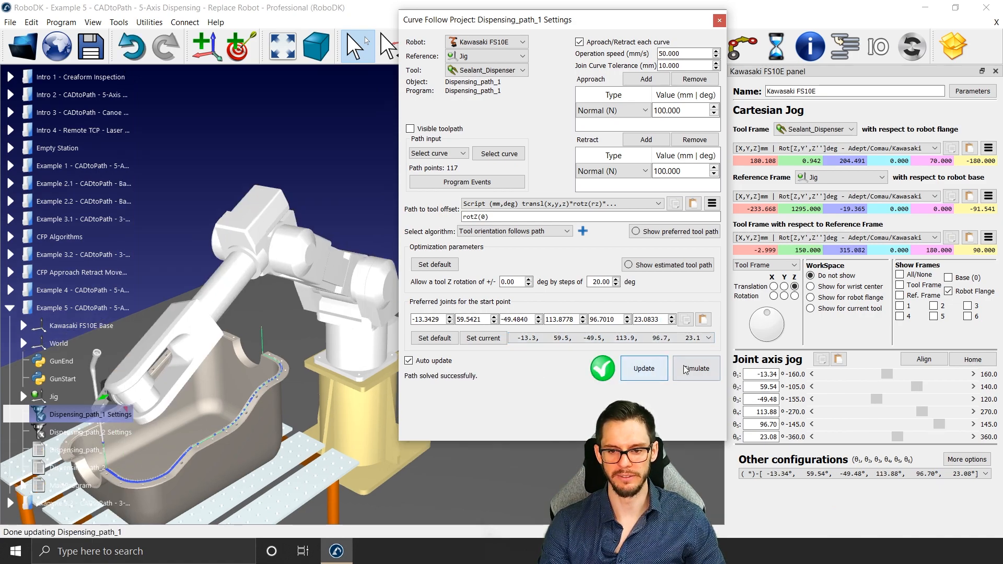
# Step: Simulate Dispensing_path_1 with the Kawasaki robot, then close its settings and the robot panel
pyautogui.click(682, 378)
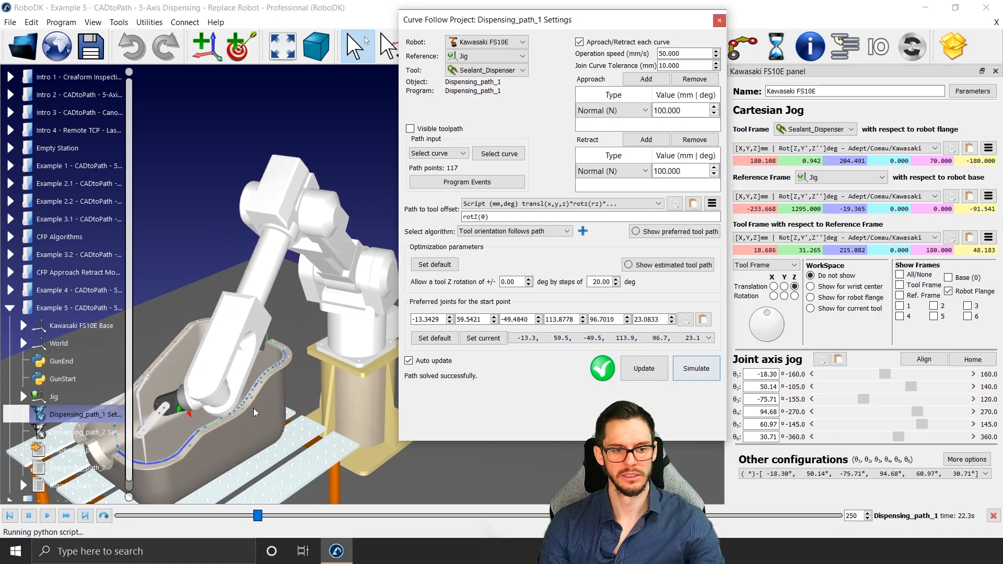
pyautogui.moveTo(206, 436); pyautogui.dragTo(258, 411, button='middle')
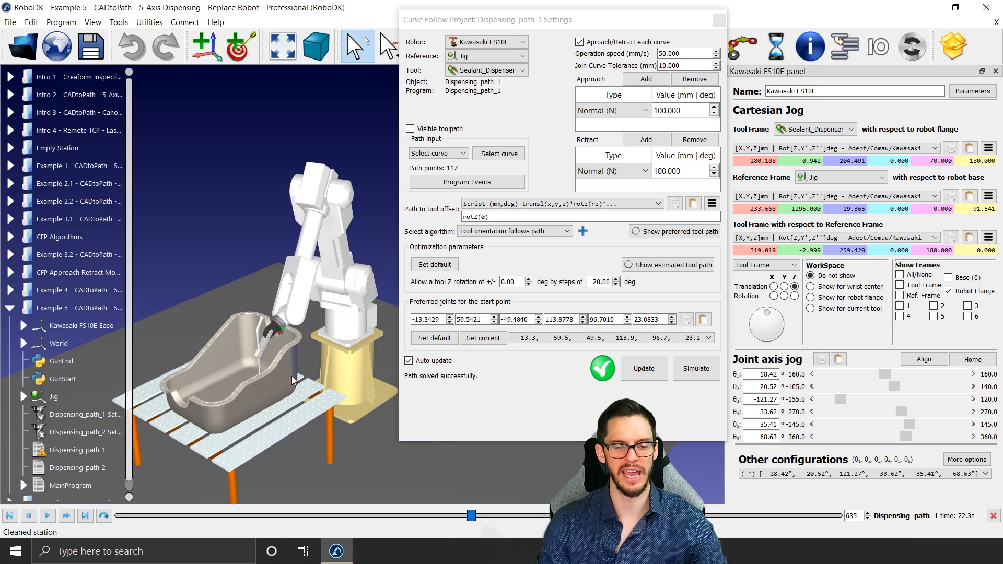
pyautogui.rightClick(106, 456)
pyautogui.click(719, 20)
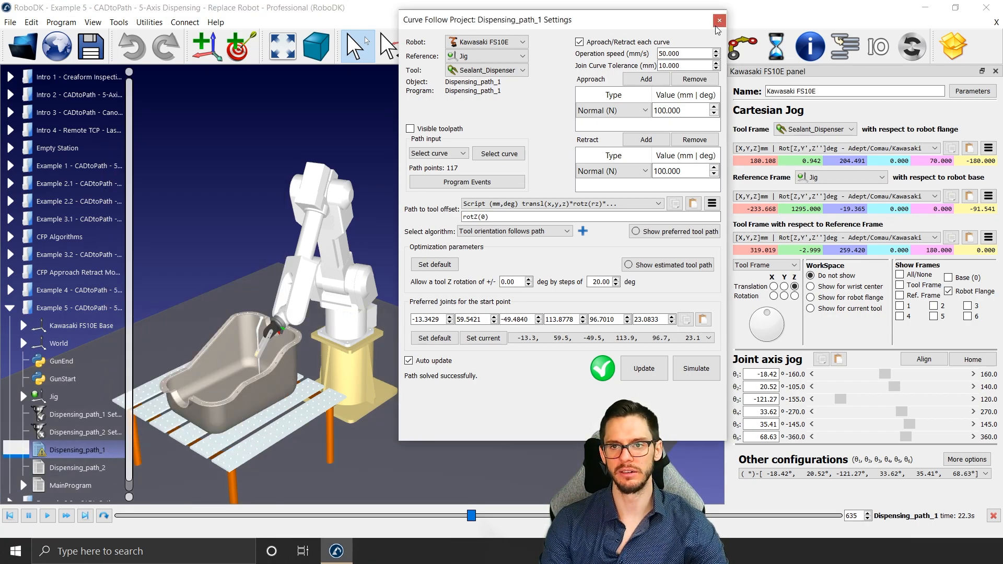
pyautogui.click(719, 20)
pyautogui.click(983, 72)
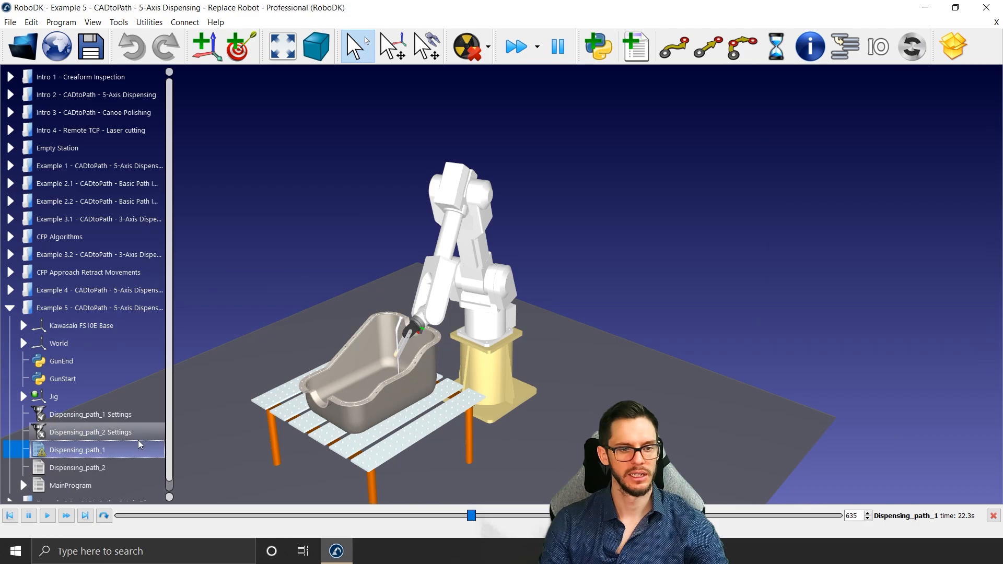
# Step: Generate the Kawasaki robot program Dispensing_path_1.pg, view it in the program editor and close the editor
pyautogui.rightClick(101, 453)
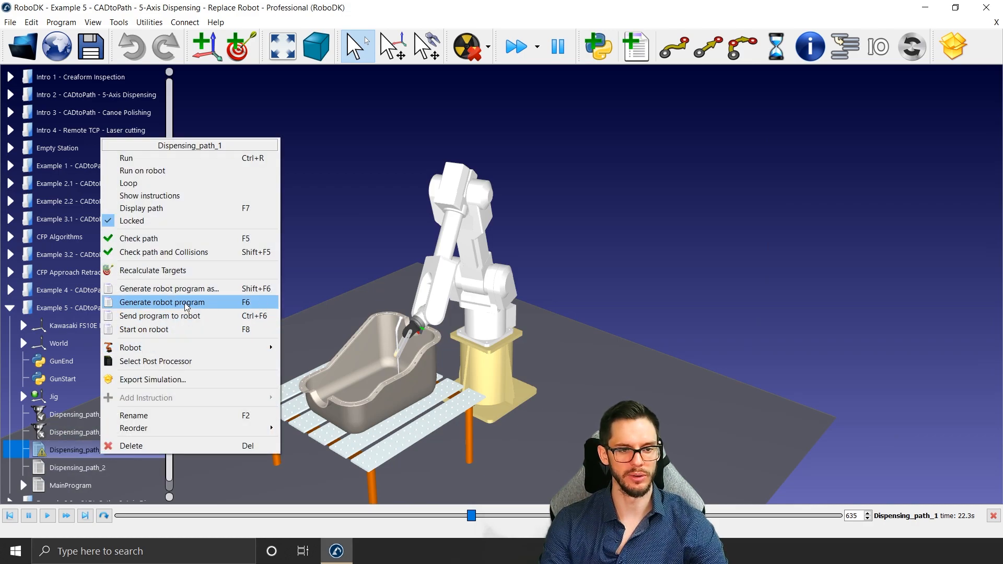
pyautogui.click(162, 302)
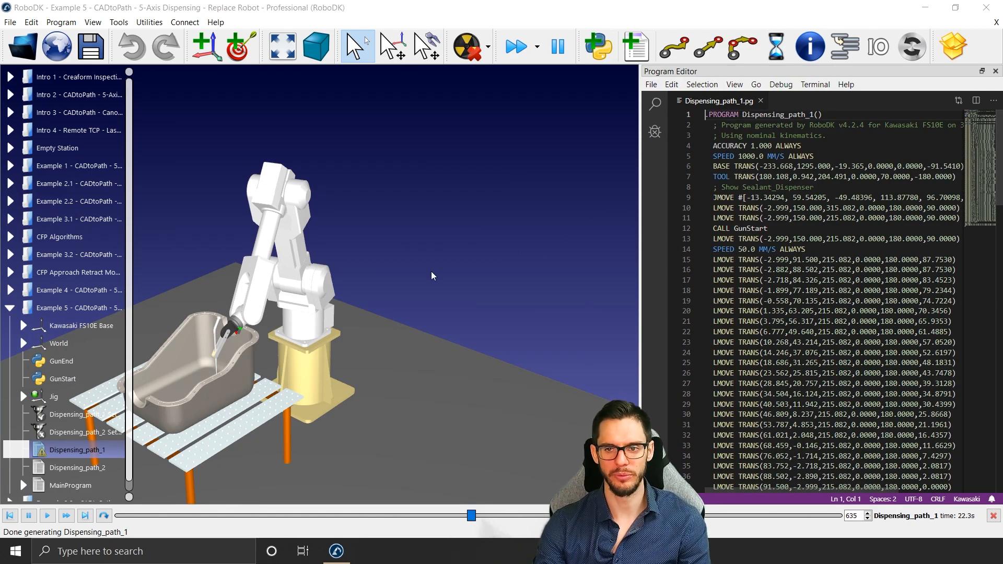
pyautogui.moveTo(402, 290); pyautogui.dragTo(499, 286, button='middle')
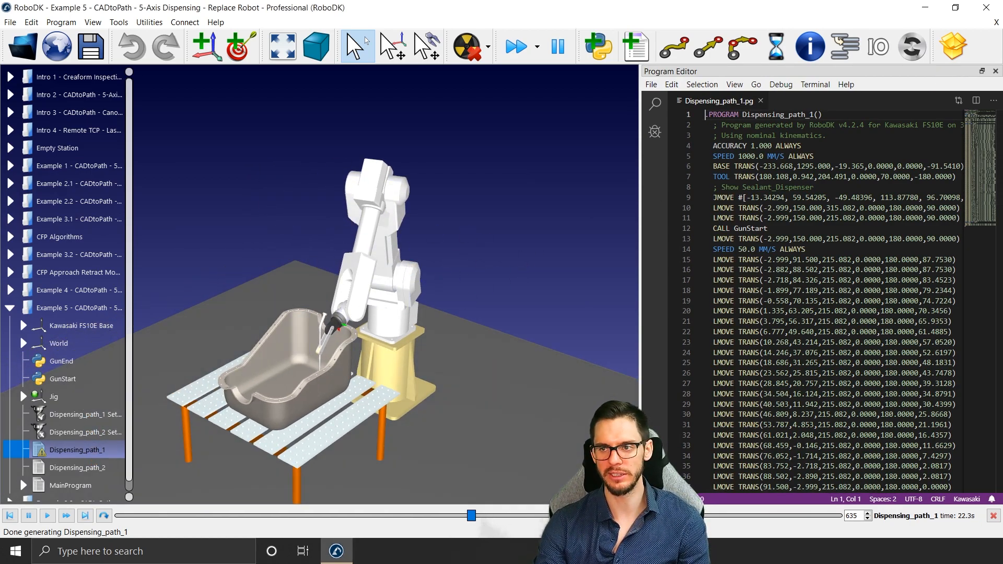
pyautogui.click(996, 71)
# Step: Replace the Kawasaki FS10E with Fanuc-M-10iD-12.robot and raise its base frame along Z onto the pedestal
pyautogui.rightClick(545, 228)
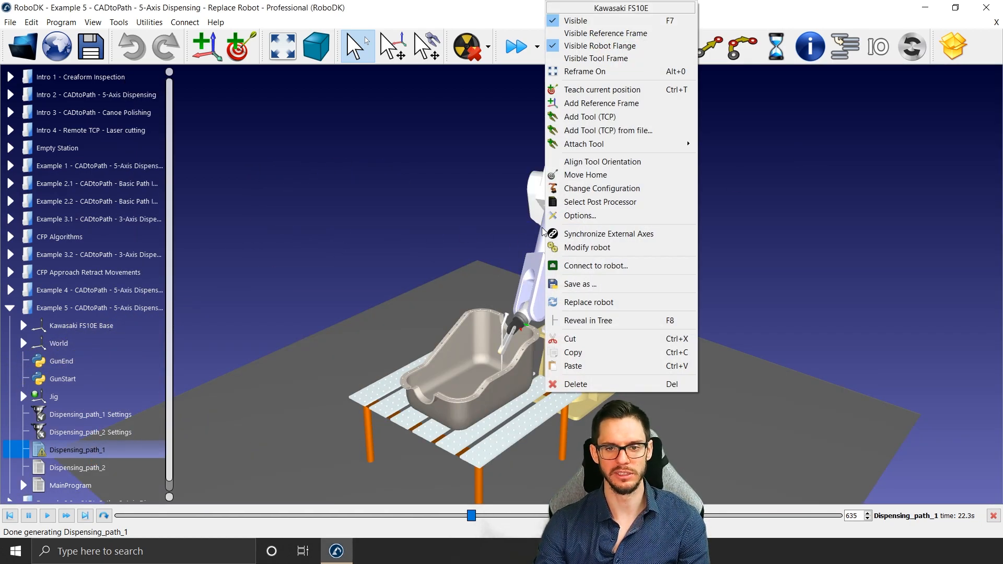
pyautogui.click(588, 302)
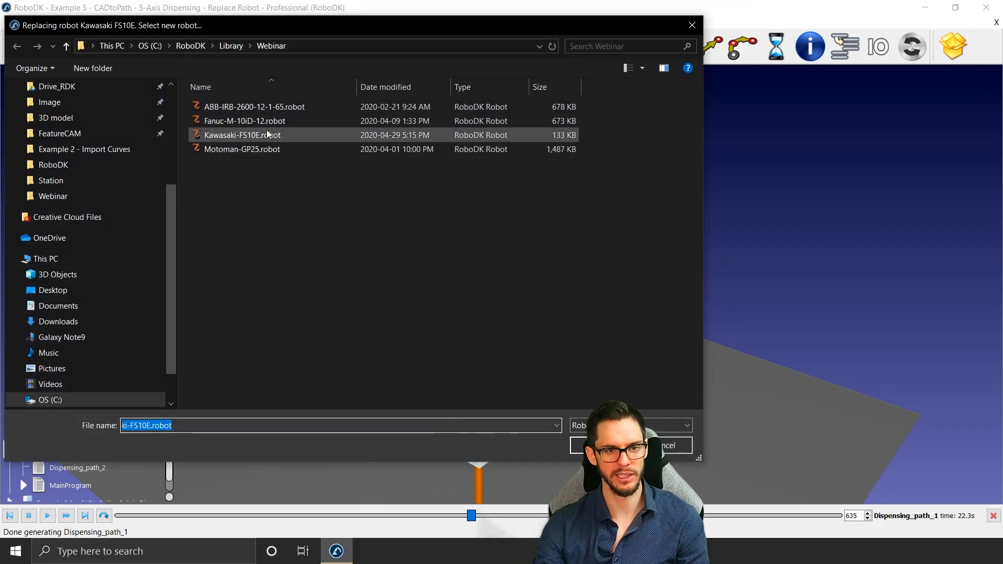
pyautogui.click(265, 121)
pyautogui.doubleClick(264, 121)
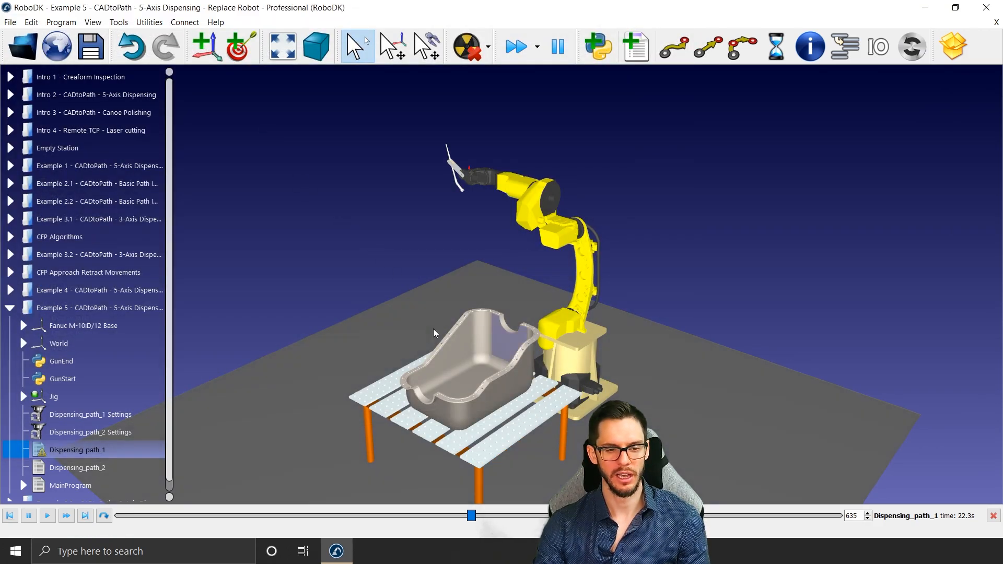
pyautogui.doubleClick(83, 326)
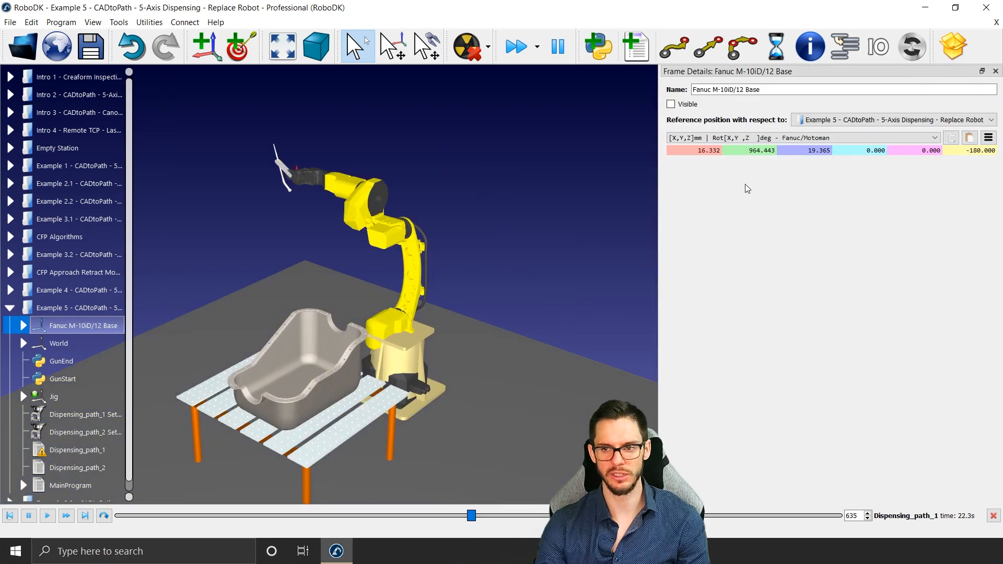
pyautogui.scroll(10, 811, 148)
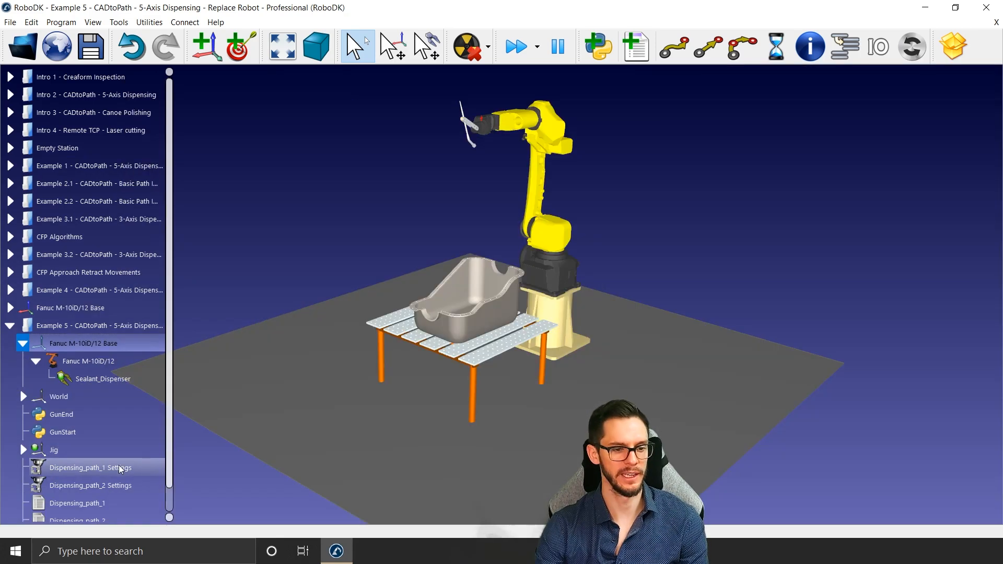
# Step: Update the Dispensing_path_1 and Dispensing_path_2 programs together for the Fanuc robot
pyautogui.click(105, 467)
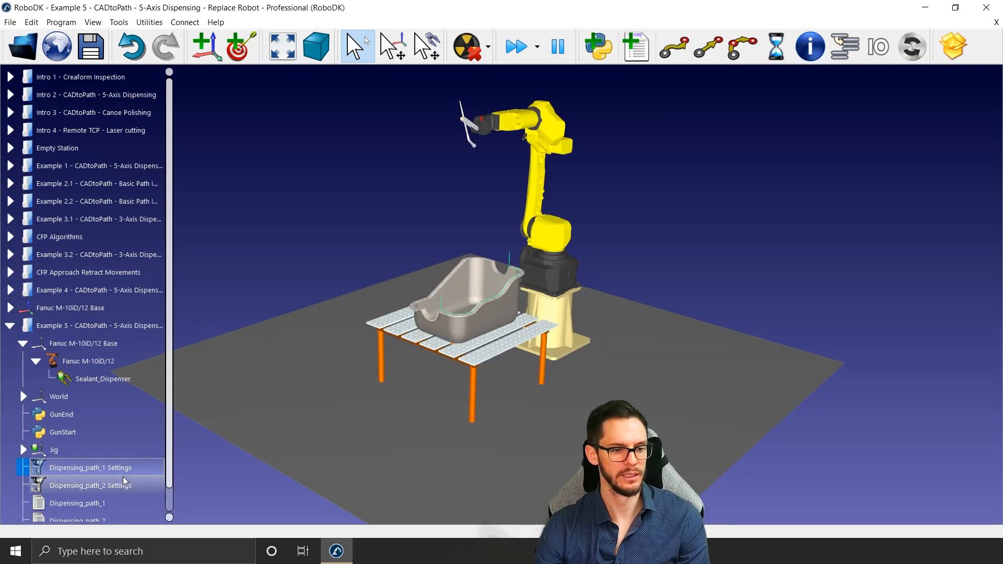
pyautogui.keyDown('ctrl'); pyautogui.click(128, 491); pyautogui.keyUp('ctrl')
pyautogui.rightClick(127, 489)
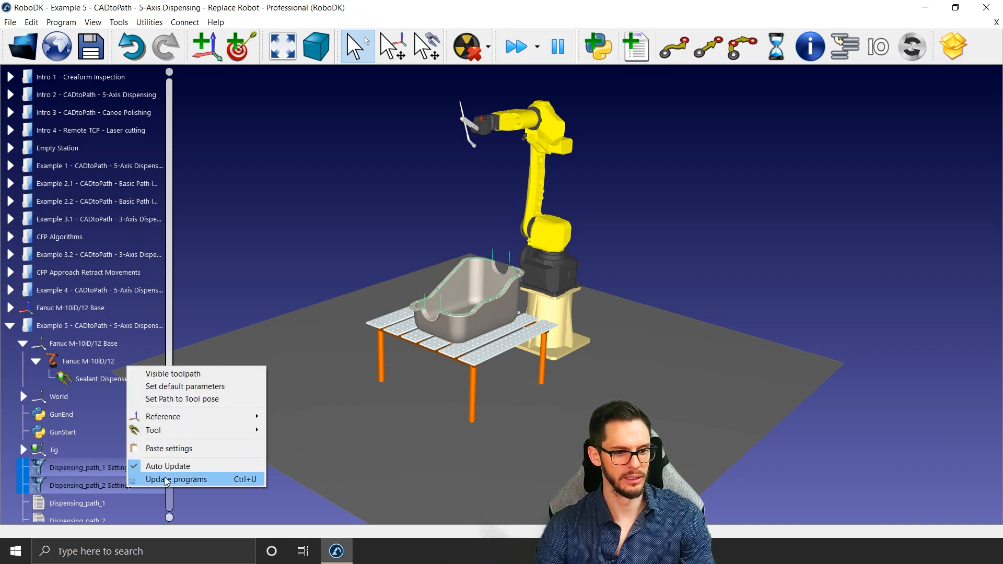
pyautogui.click(166, 480)
# Step: Set Dispensing_path_1's preferred start joints to the 12.4, 60.5, -31.9, -114.2, 90.6, -124.5 configuration and update the path
pyautogui.doubleClick(94, 467)
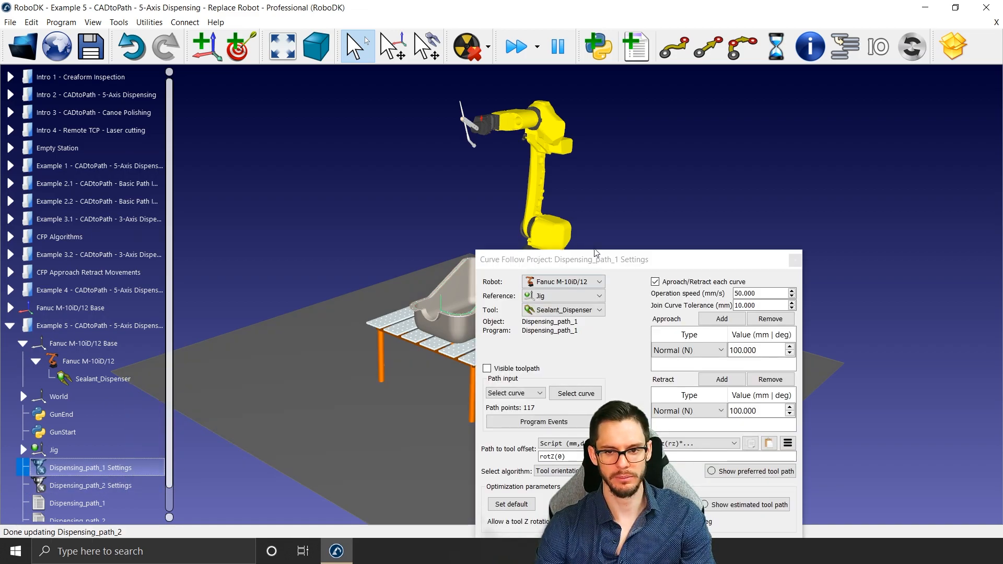
pyautogui.moveTo(604, 332); pyautogui.dragTo(780, 99)
pyautogui.scroll(-1, 854, 416)
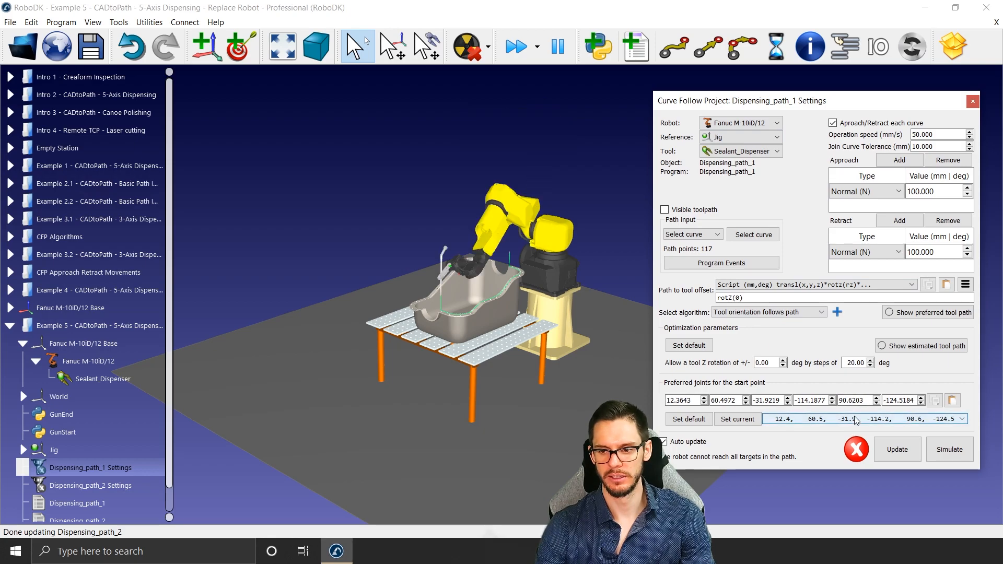
pyautogui.click(883, 447)
# Step: Choose another preferred start configuration for Dispensing_path_2, update the path and close both path settings windows
pyautogui.doubleClick(105, 487)
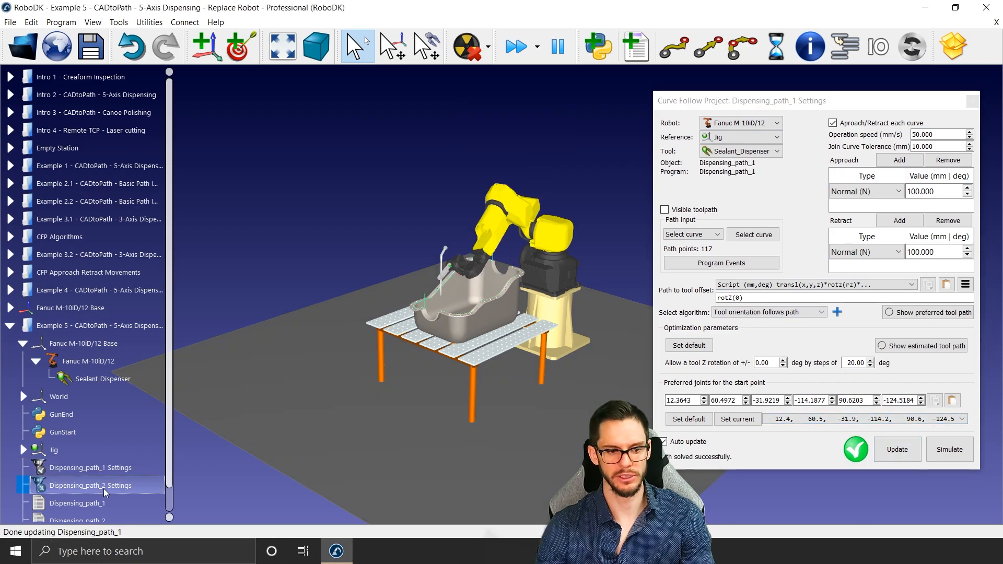
pyautogui.moveTo(729, 263); pyautogui.dragTo(848, 119)
pyautogui.scroll(-1, 930, 399)
pyautogui.click(943, 428)
pyautogui.click(884, 111)
pyautogui.click(972, 102)
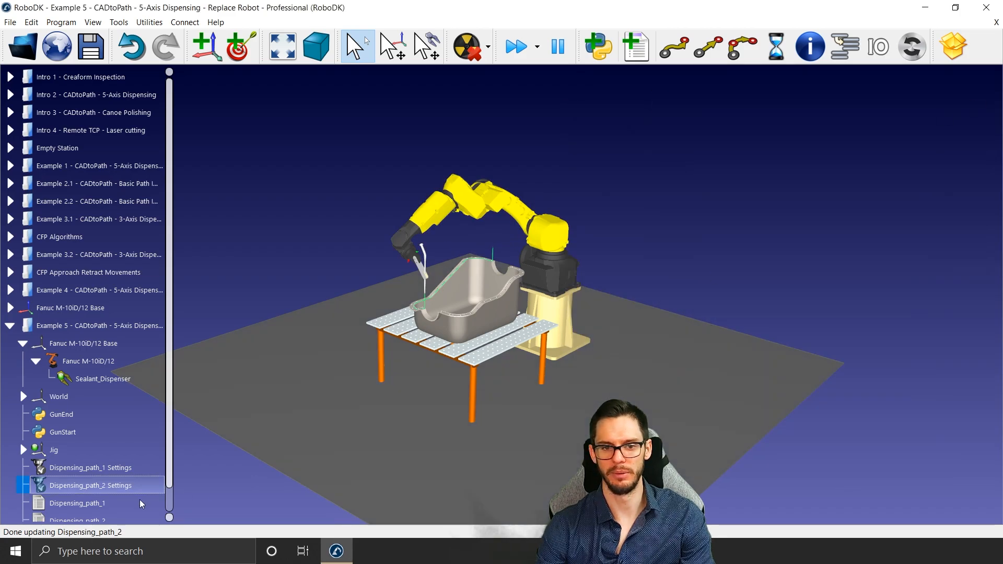
# Step: Simulate MainProgram with the Fanuc robot and examine its motion around the oil pan up close
pyautogui.scroll(-1, 111, 494)
pyautogui.doubleClick(73, 514)
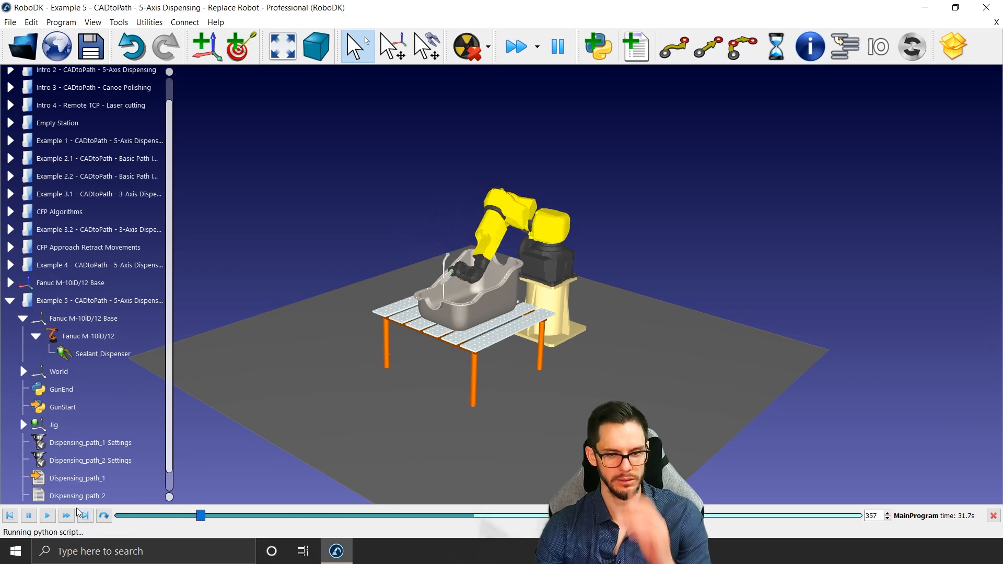
pyautogui.scroll(5, 454, 317)
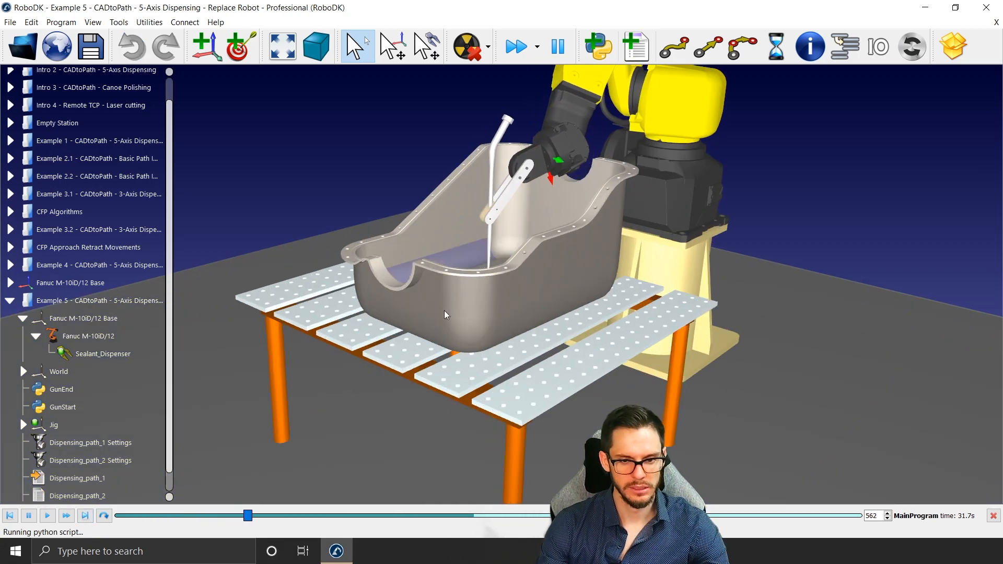
pyautogui.scroll(-1, 96, 494)
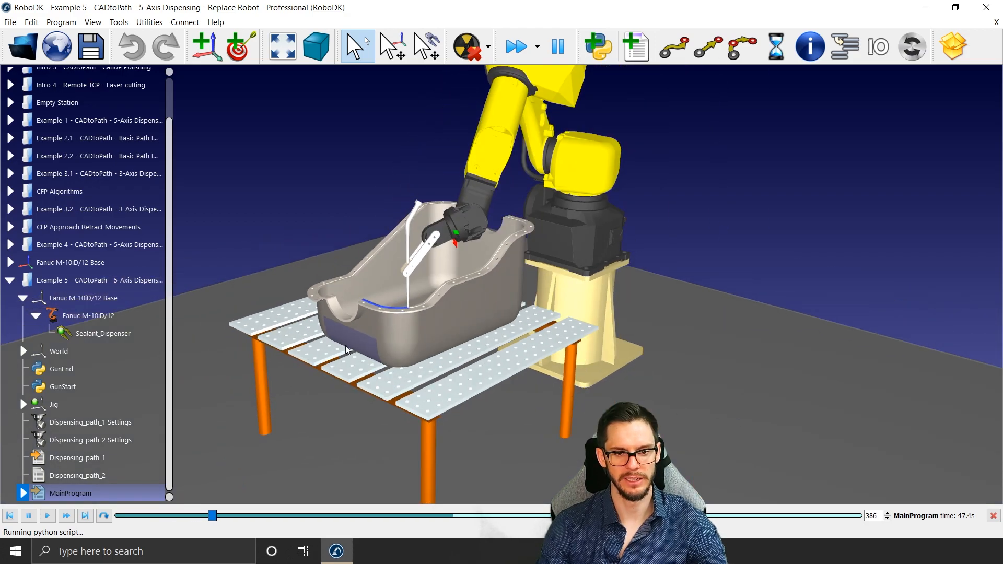
# Step: Generate the Fanuc robot program for Dispensing_path_1, view the resulting code and close the program editor
pyautogui.rightClick(116, 468)
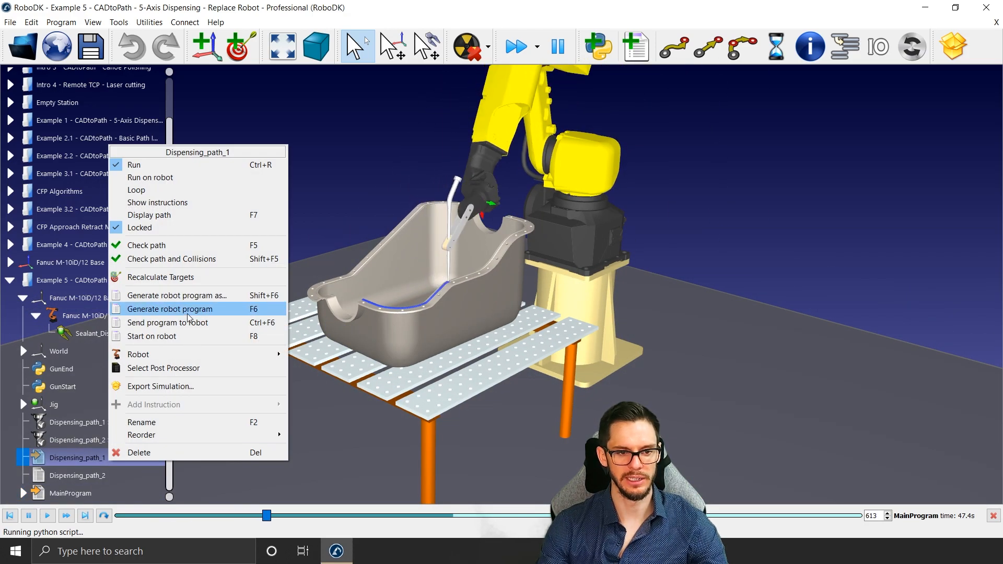
pyautogui.click(189, 310)
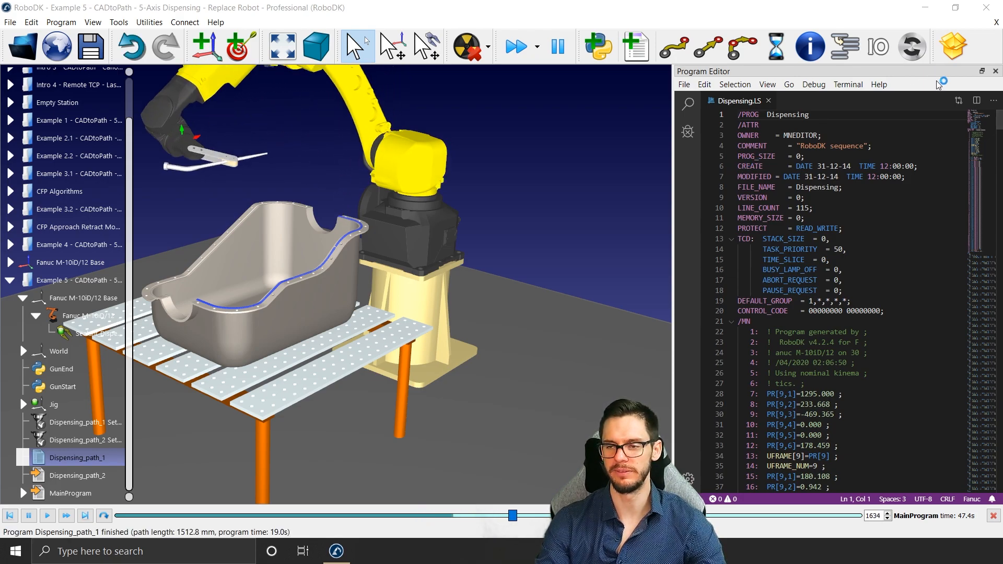
pyautogui.click(995, 71)
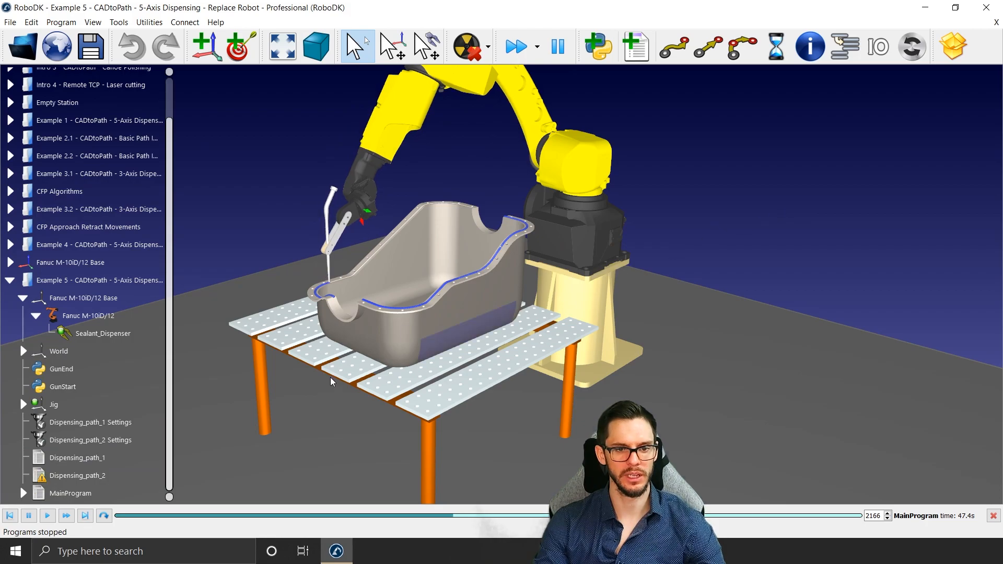
# Step: Open the Dispensing_path_1 path settings and move the settings window clear of the oil pan
pyautogui.click(70, 424)
pyautogui.doubleClick(69, 426)
pyautogui.moveTo(653, 78); pyautogui.dragTo(747, 10)
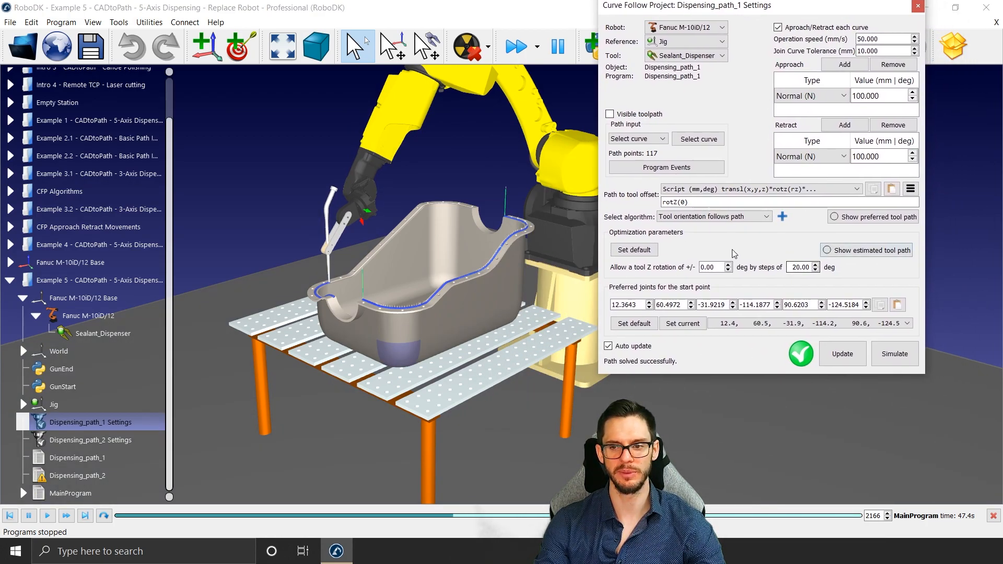
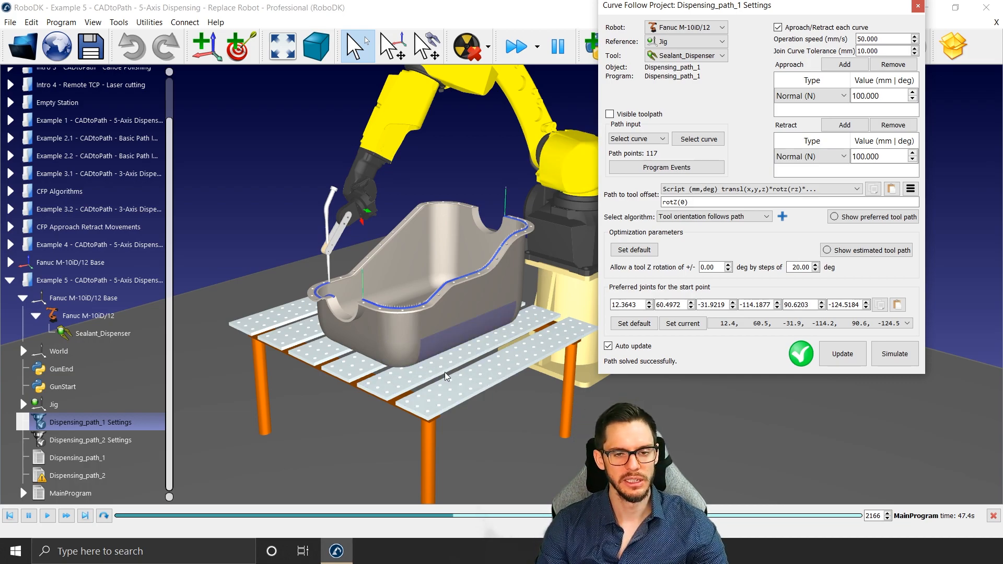
# Step: Switch to the Chrome browser and load robodk.com/w in the empty New Tab page
pyautogui.click(434, 551)
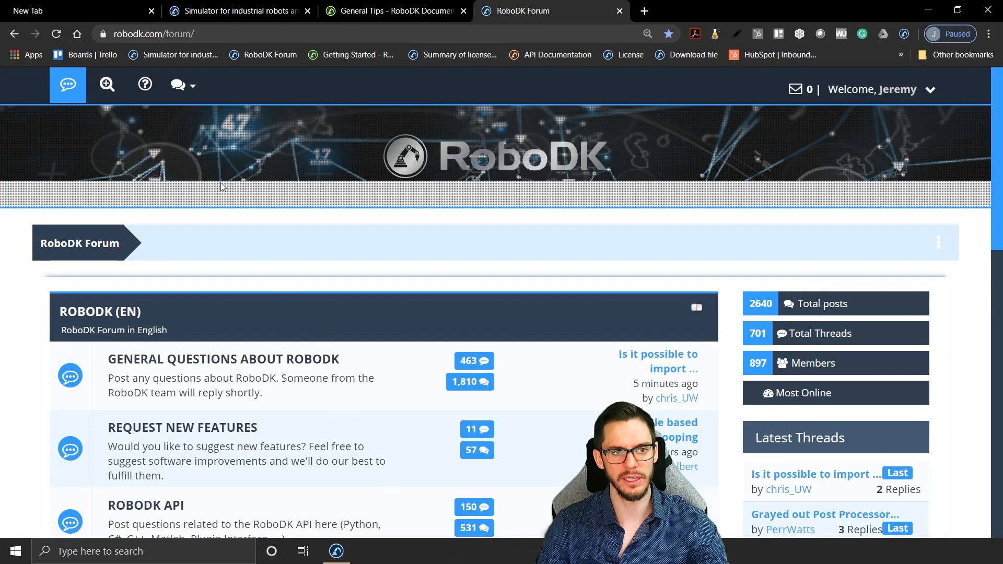
pyautogui.click(84, 2)
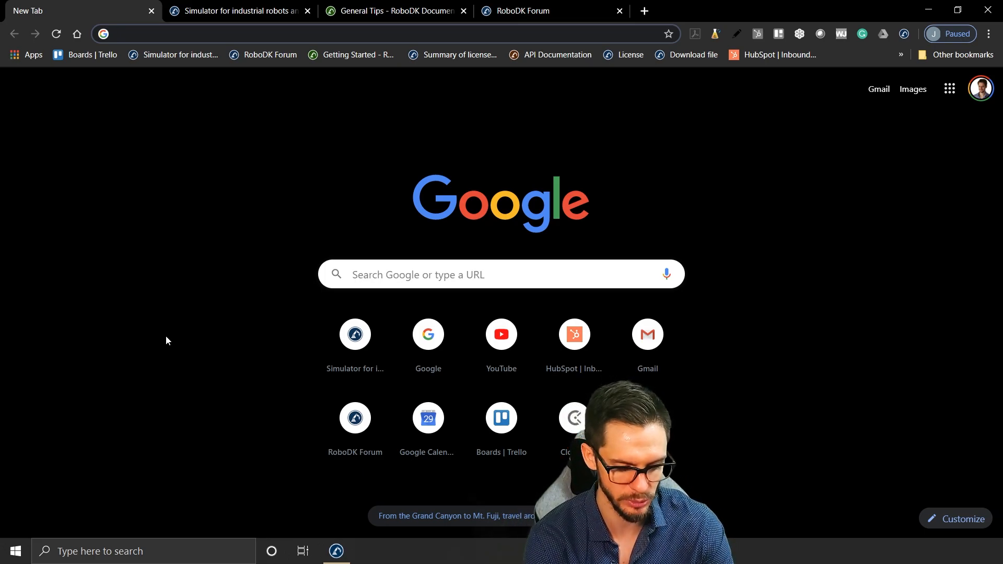
pyautogui.write('robodk.com')
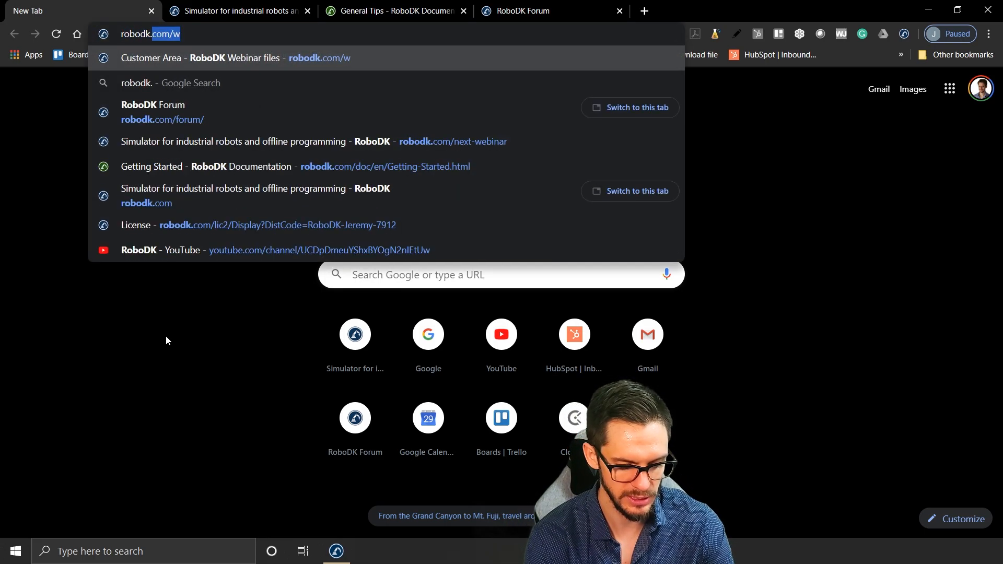
pyautogui.write('/w')
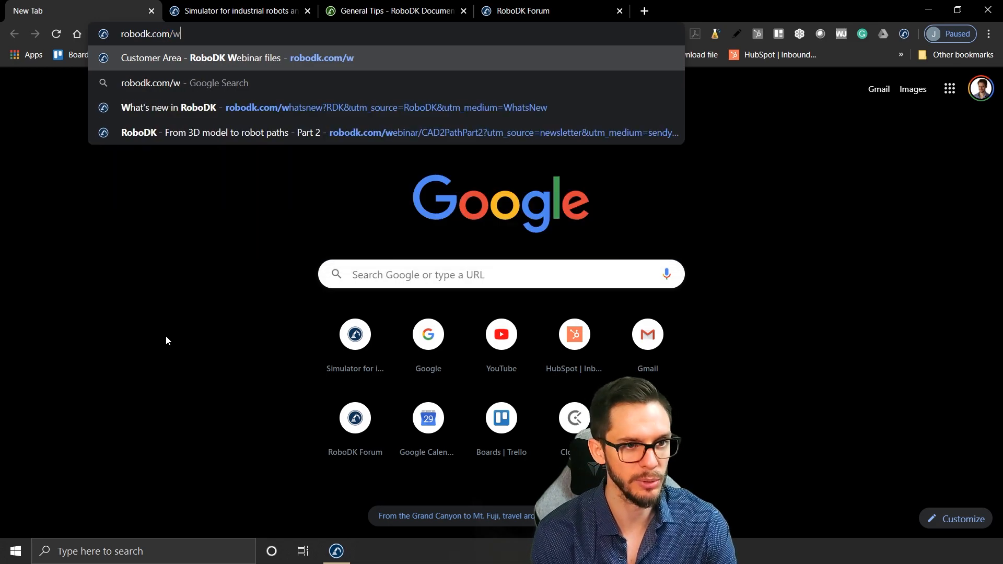
pyautogui.press('Return')
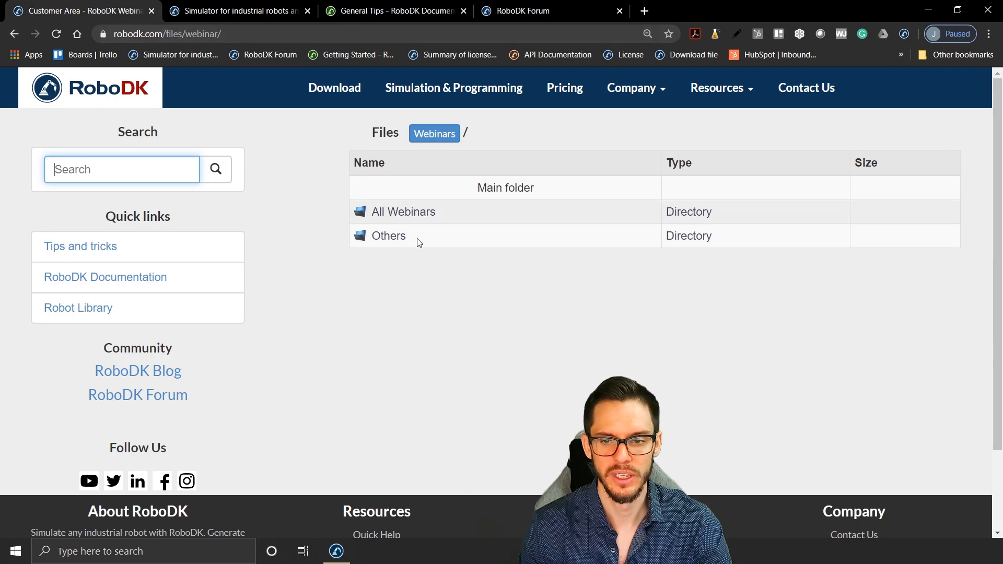
# Step: Open the Webinar 4 - CAD to Path - Part 2 folder under All Webinars and look through its station files
pyautogui.click(414, 214)
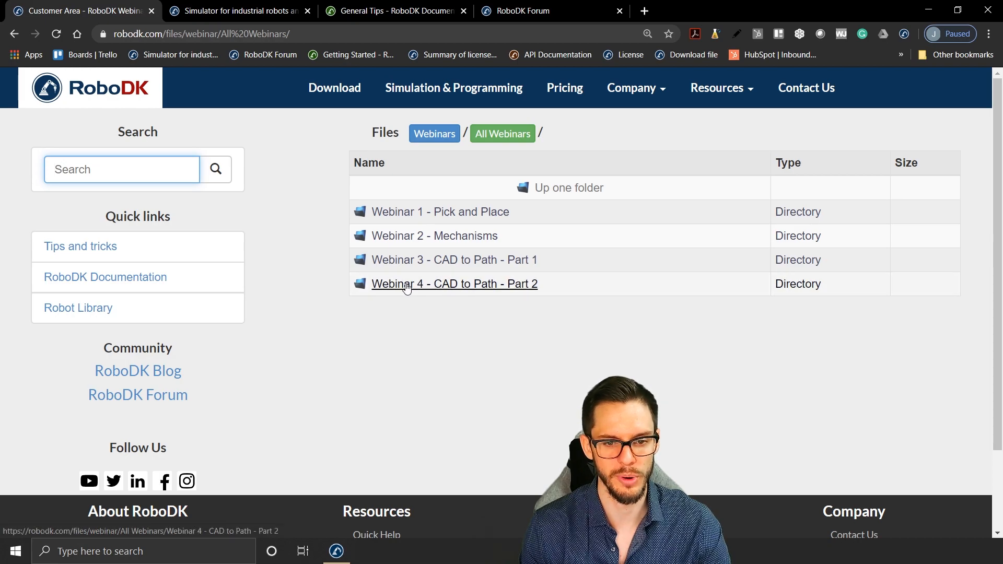
pyautogui.click(505, 285)
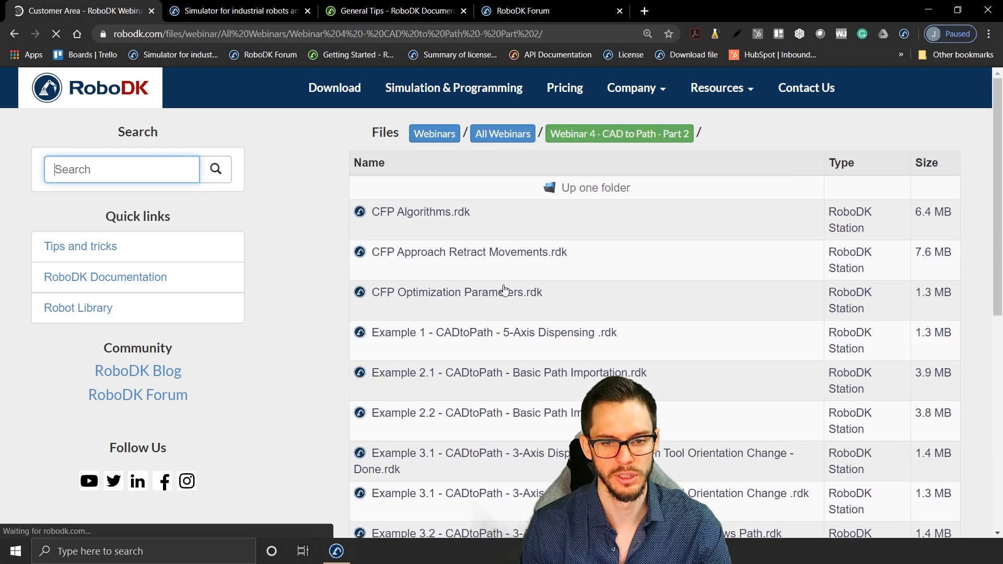
pyautogui.scroll(-4, 514, 251)
pyautogui.scroll(-4, 504, 248)
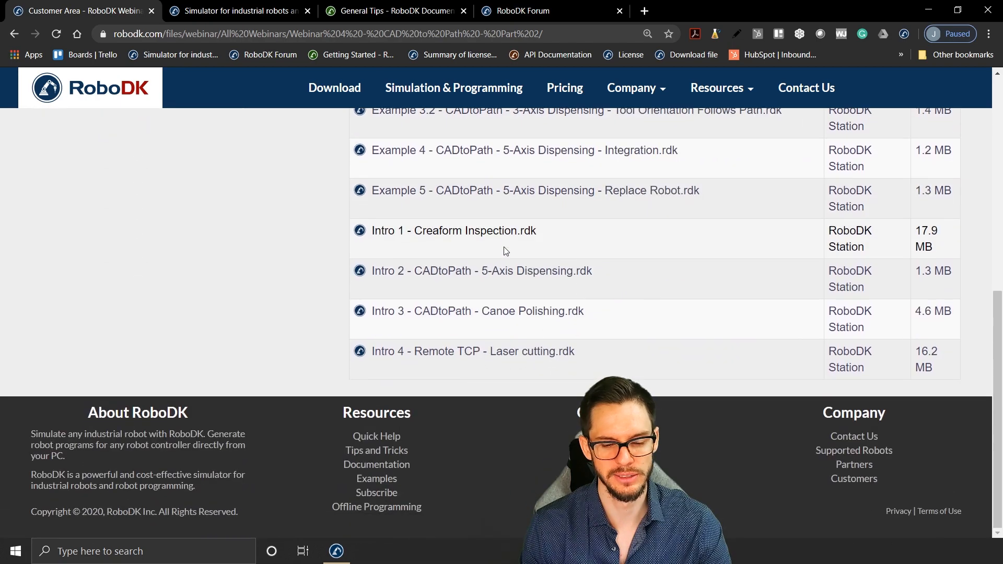
pyautogui.scroll(5, 504, 256)
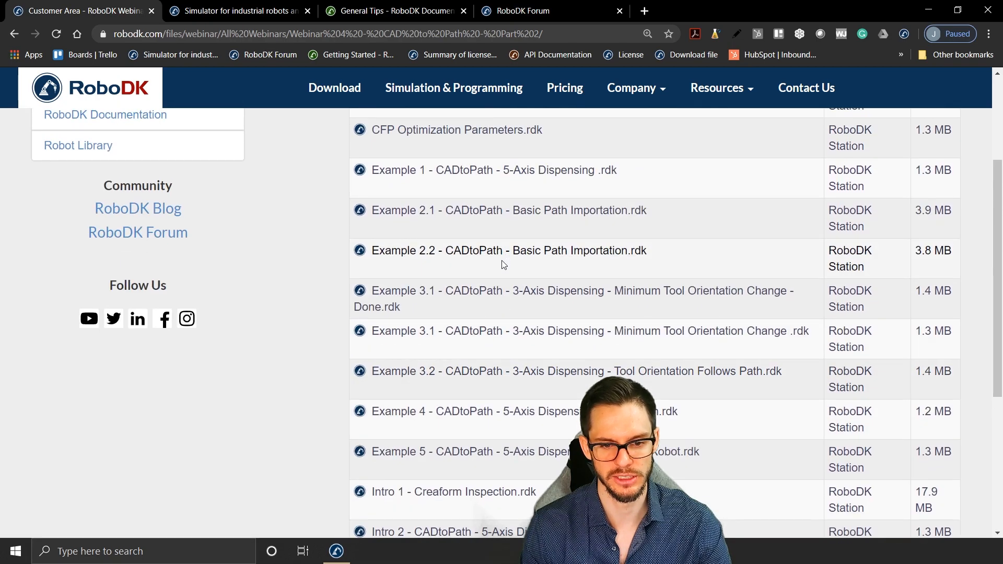
pyautogui.scroll(3, 501, 267)
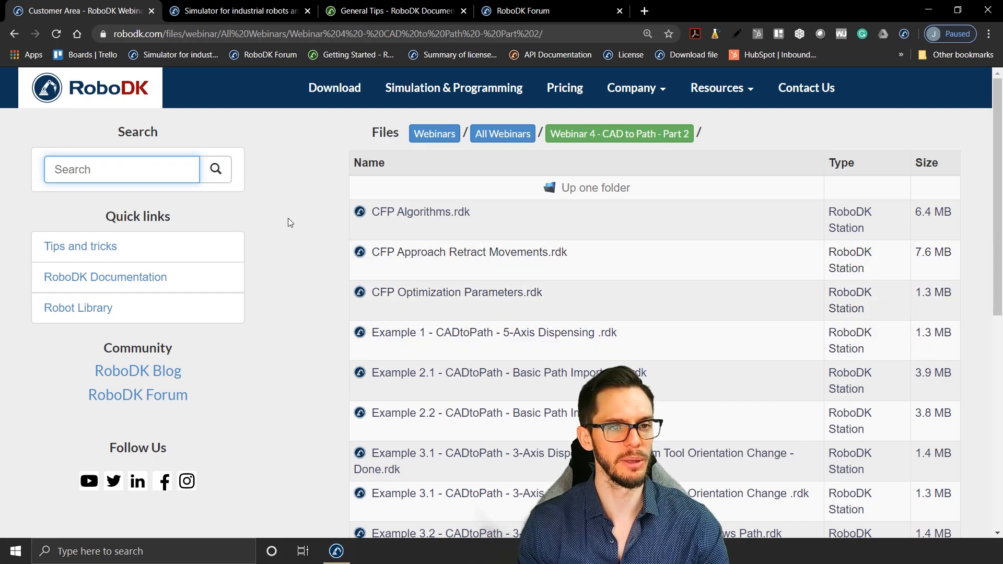
# Step: View the Resources links on the RoboDK home page and the General Tips topics in the open documentation page
pyautogui.click(271, 4)
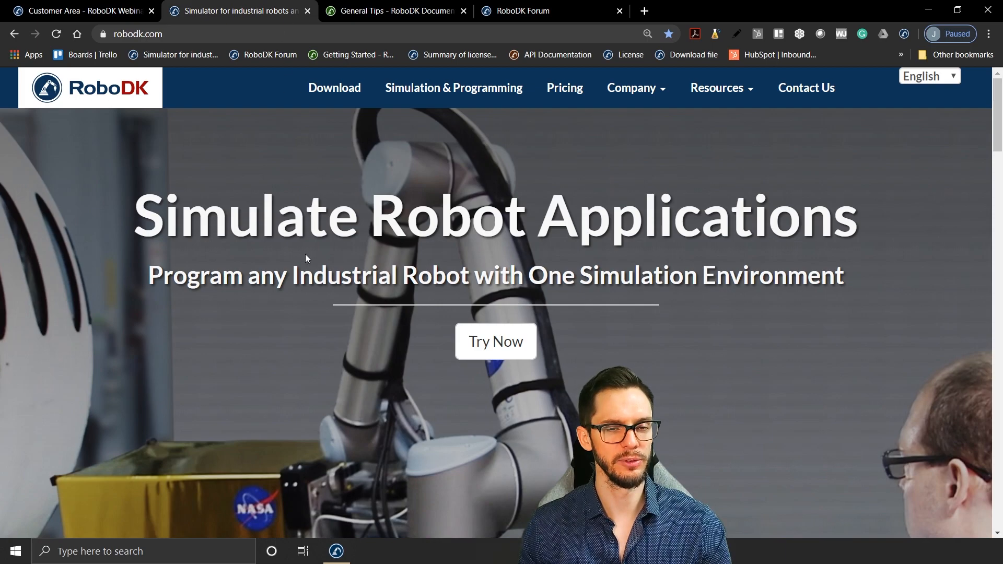
pyautogui.moveTo(725, 94)
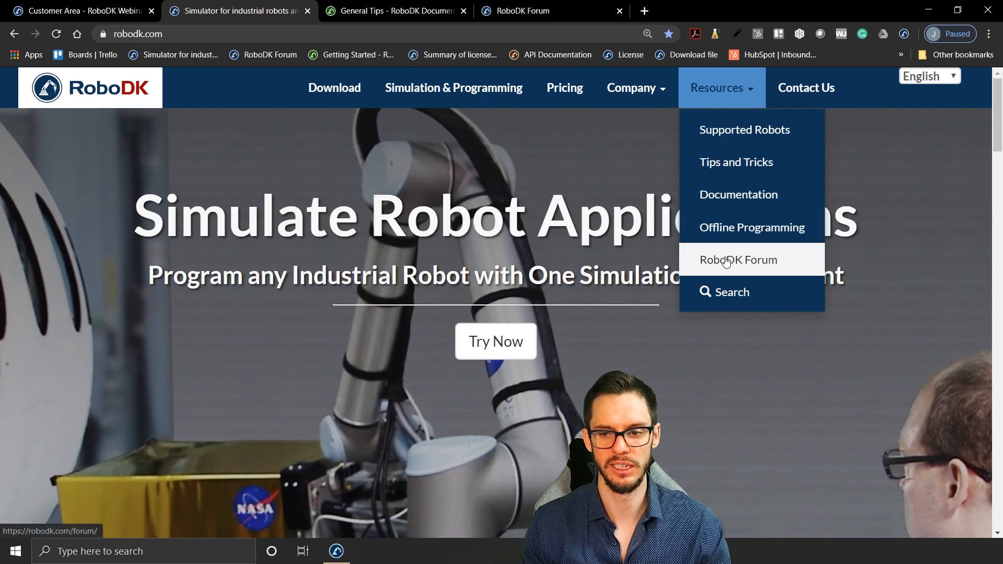
pyautogui.click(409, 10)
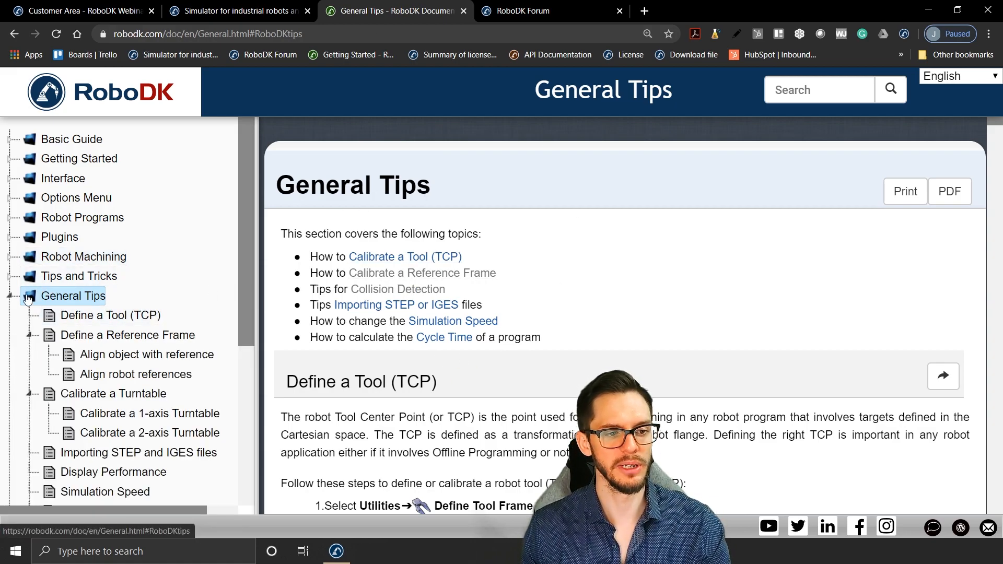
pyautogui.scroll(-2, 88, 285)
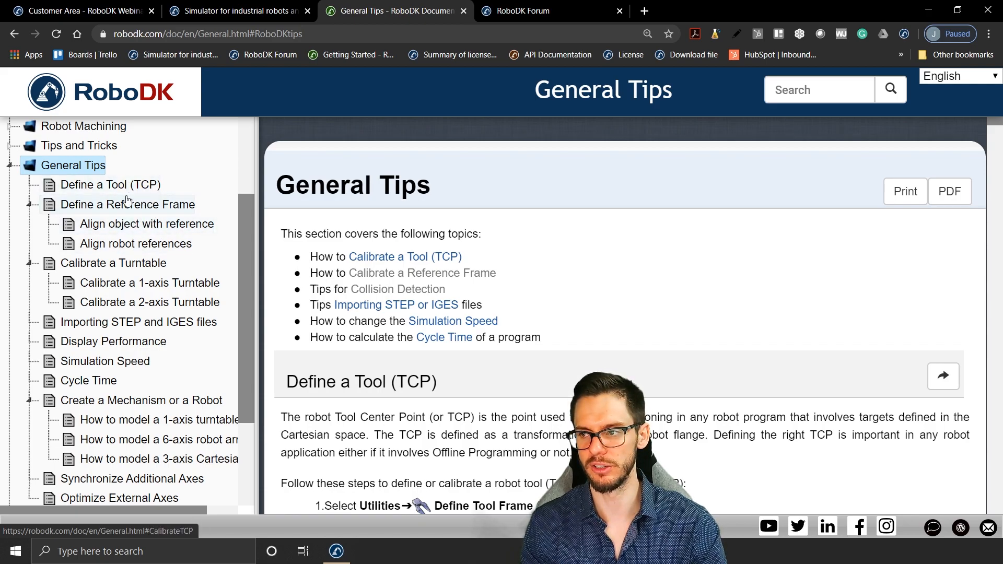
# Step: Collapse General Tips in the documentation contents and expand Robot Tips to view its brand-specific topics
pyautogui.click(9, 166)
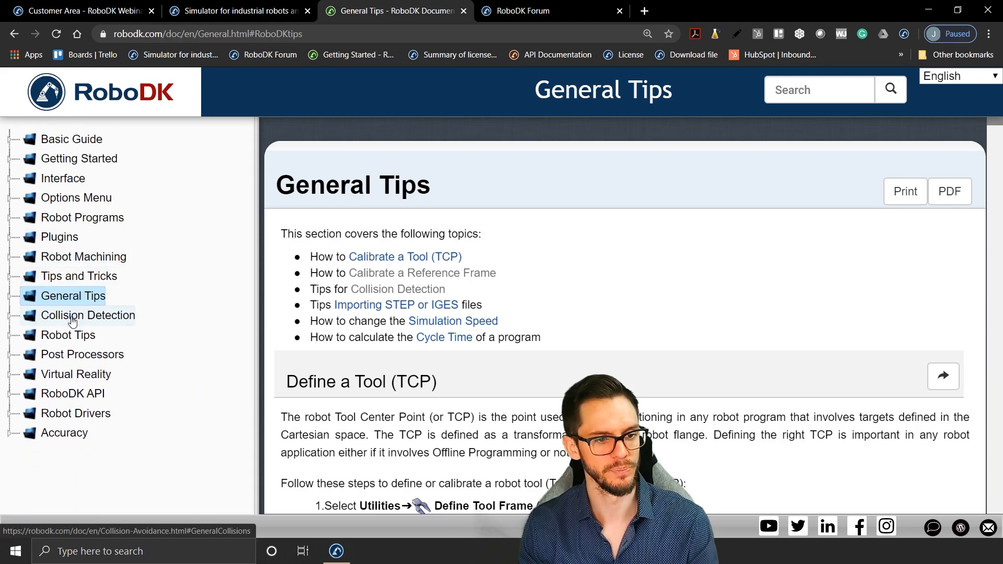
pyautogui.click(66, 337)
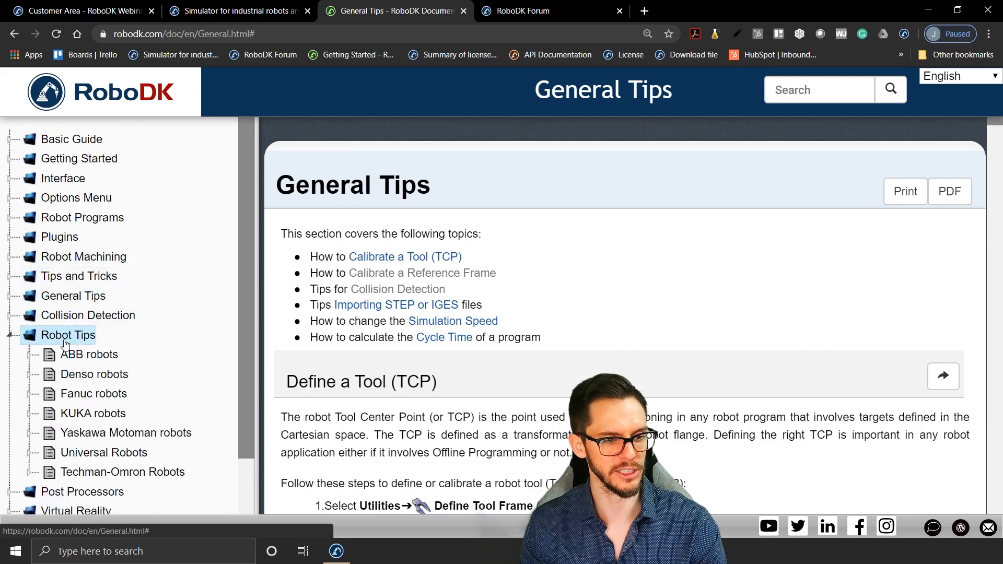
pyautogui.scroll(-2, 66, 344)
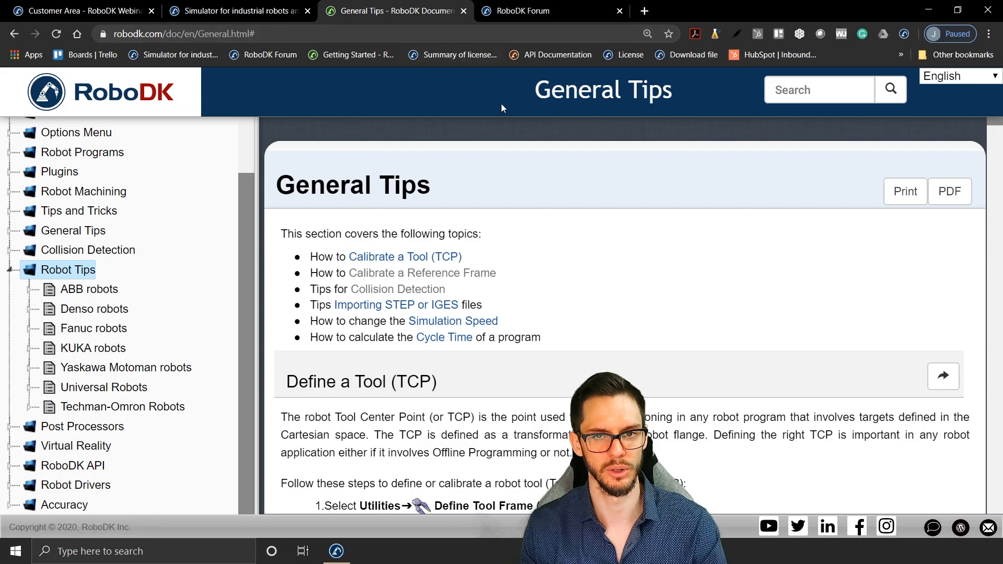
# Step: Return to the open RoboDK Forum page and look through its English discussion sections
pyautogui.click(542, 6)
pyautogui.scroll(-3, 470, 192)
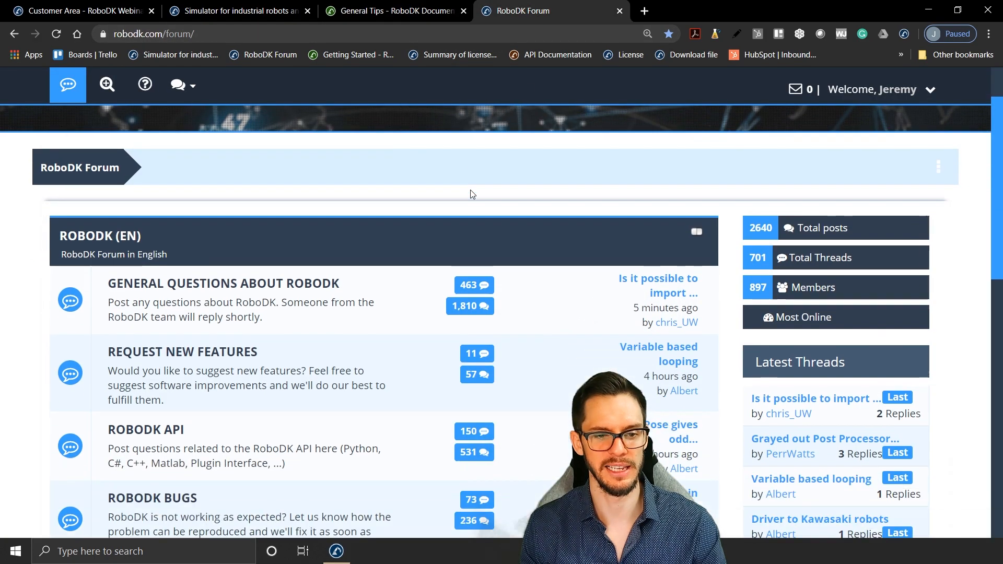